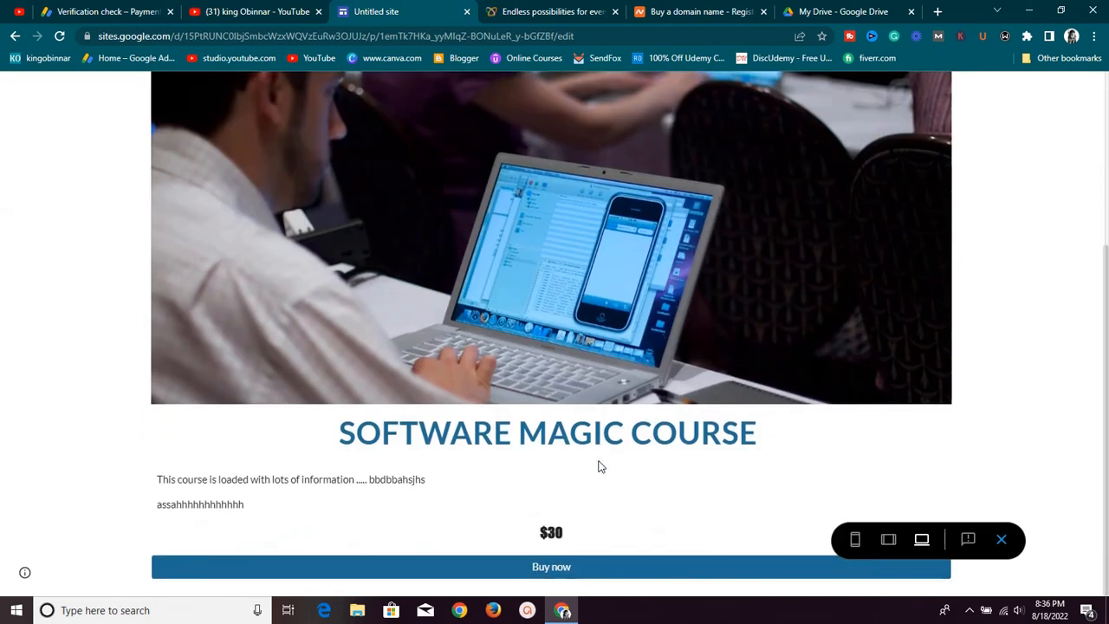
# Switch to the open YouTube channel page and look through its uploads, popular videos and playlists
pyautogui.scroll(3, 598, 467)
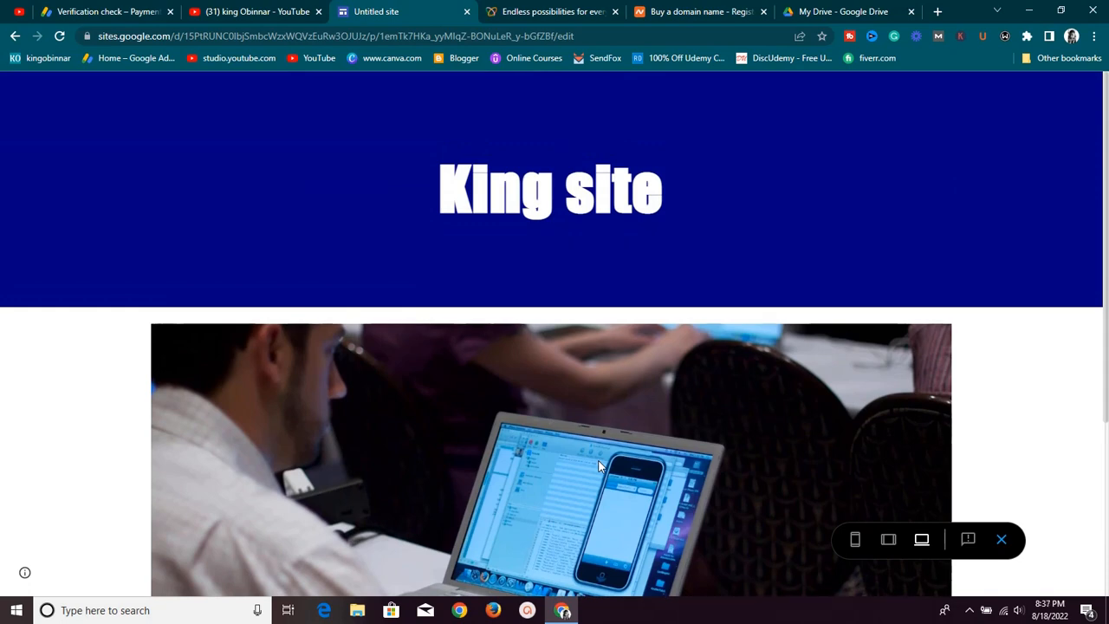
pyautogui.click(260, 11)
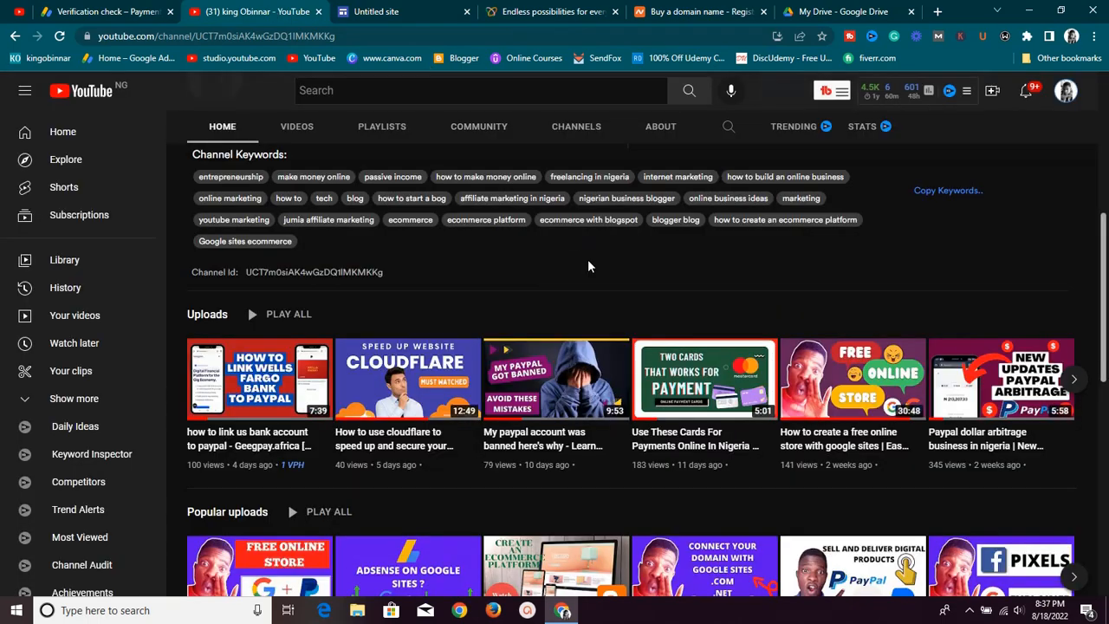
pyautogui.scroll(-2, 589, 269)
pyautogui.scroll(-4, 590, 279)
pyautogui.scroll(6, 595, 285)
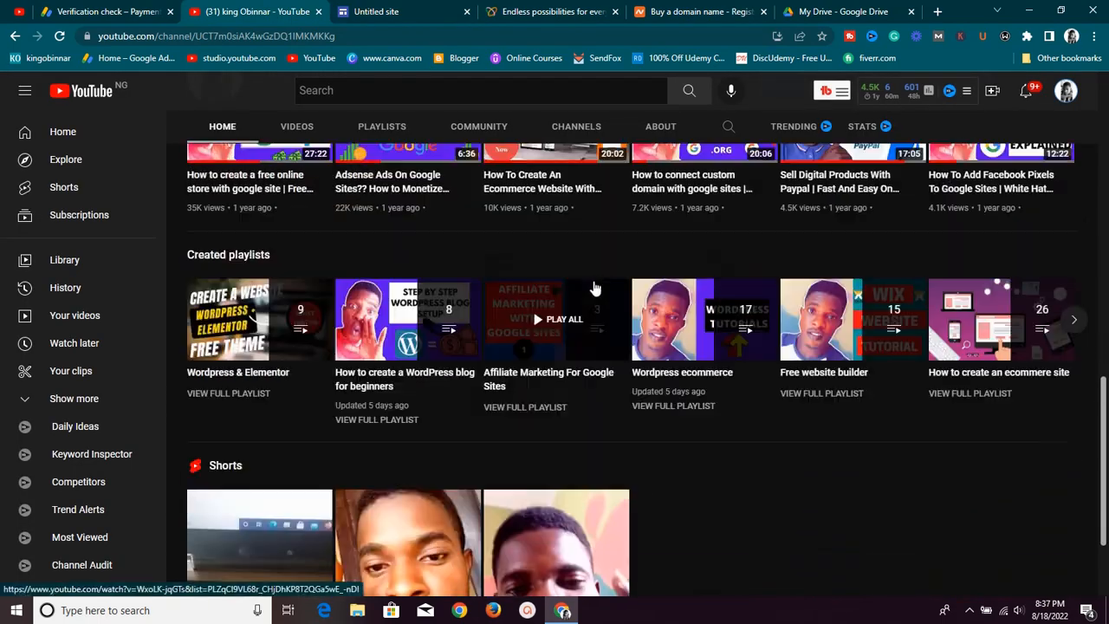
pyautogui.scroll(5, 597, 287)
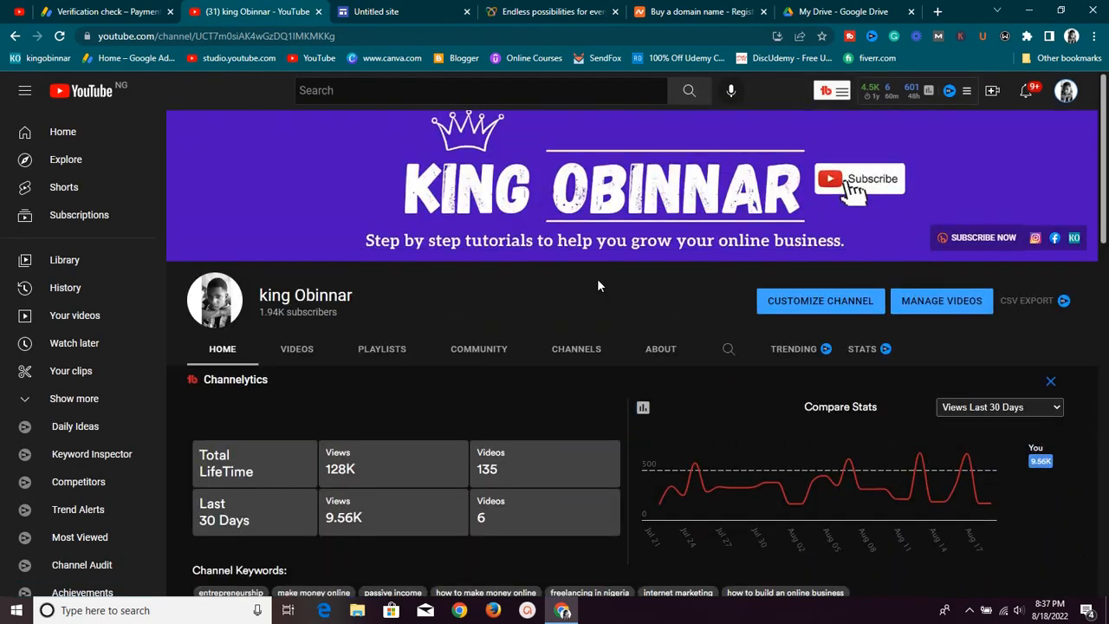
# Return to the King site preview and review its header, course image, description, price and Buy now button
pyautogui.click(377, 9)
pyautogui.scroll(-4, 641, 434)
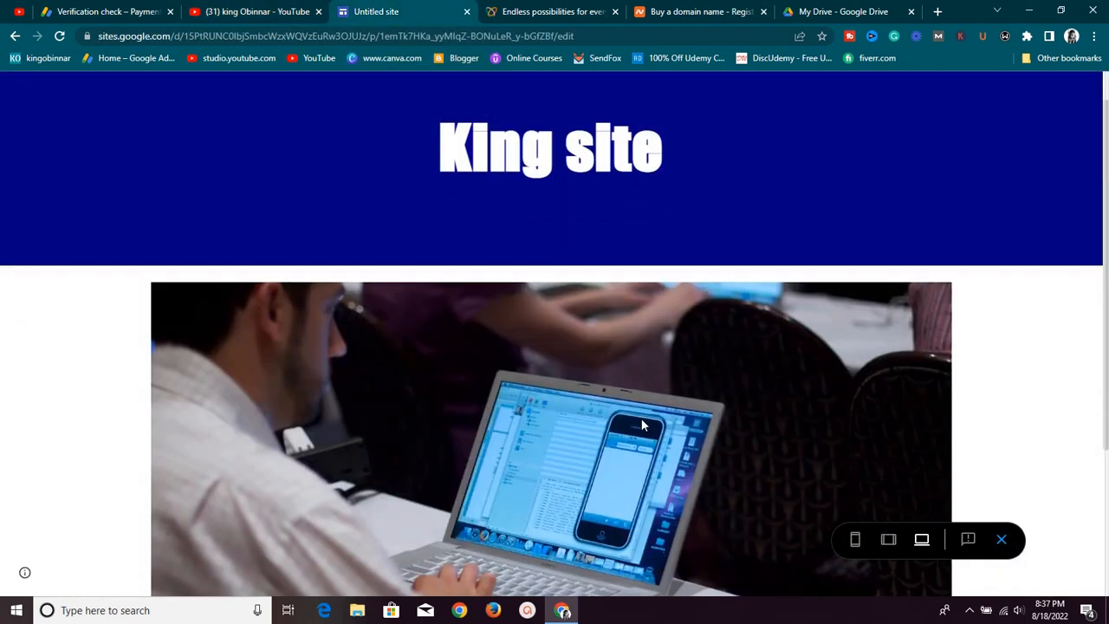
pyautogui.scroll(4, 643, 421)
pyautogui.scroll(1, 643, 420)
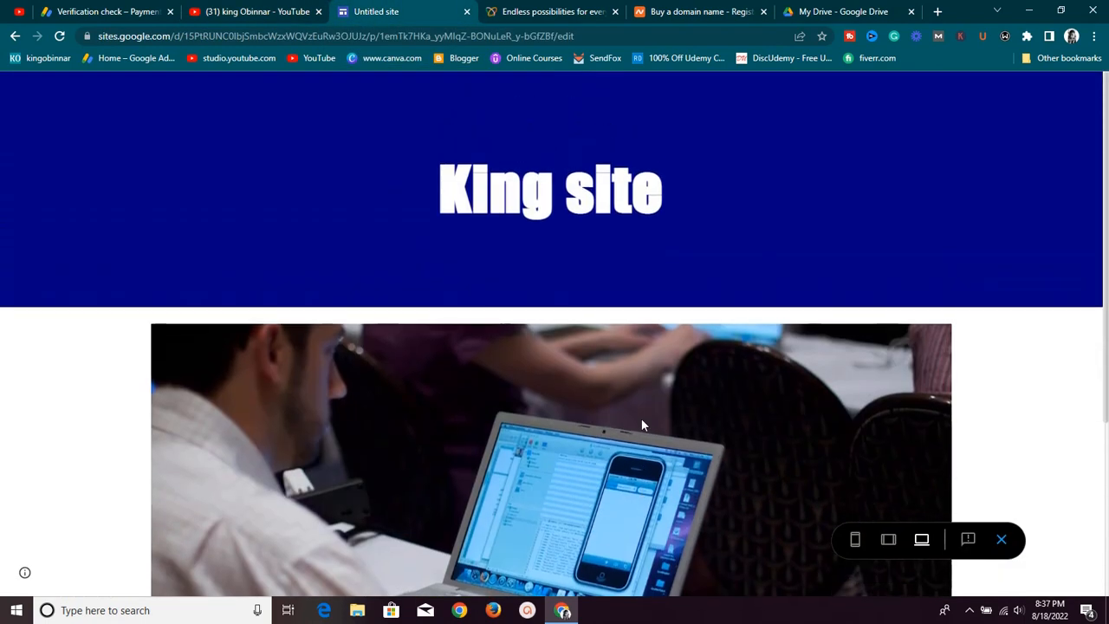
pyautogui.scroll(-3, 641, 420)
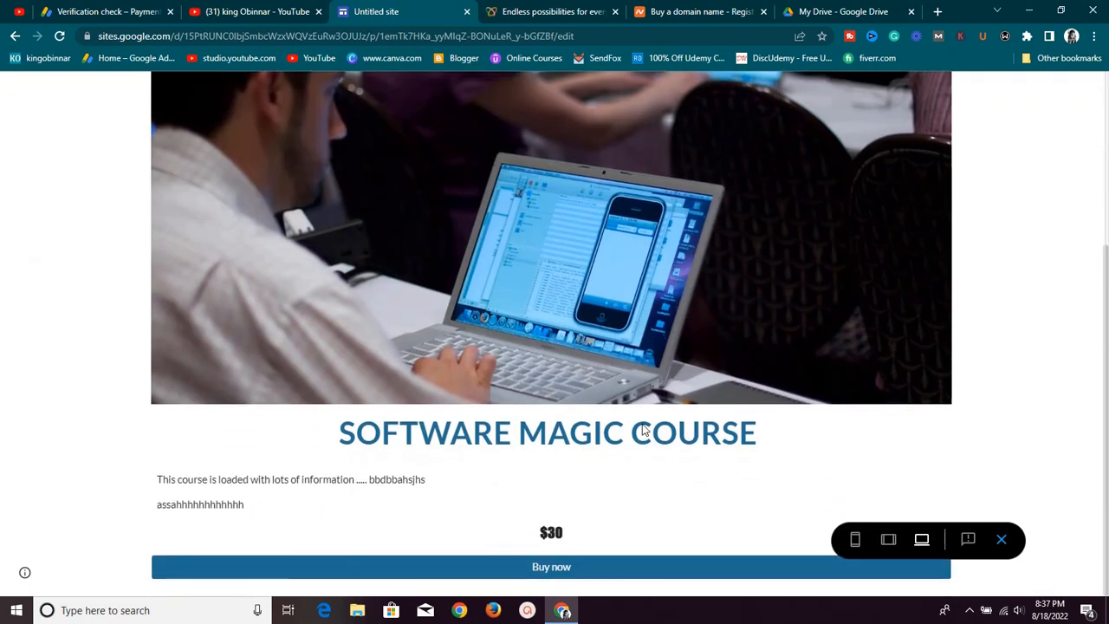
pyautogui.scroll(3, 643, 429)
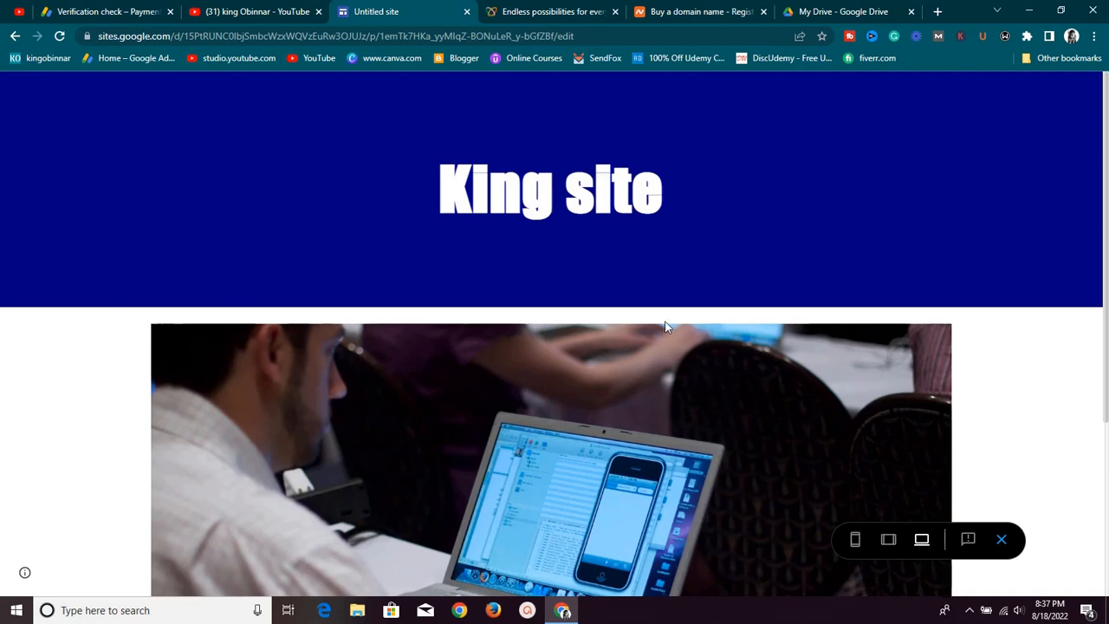
pyautogui.scroll(-1, 375, 220)
pyautogui.scroll(1, 398, 224)
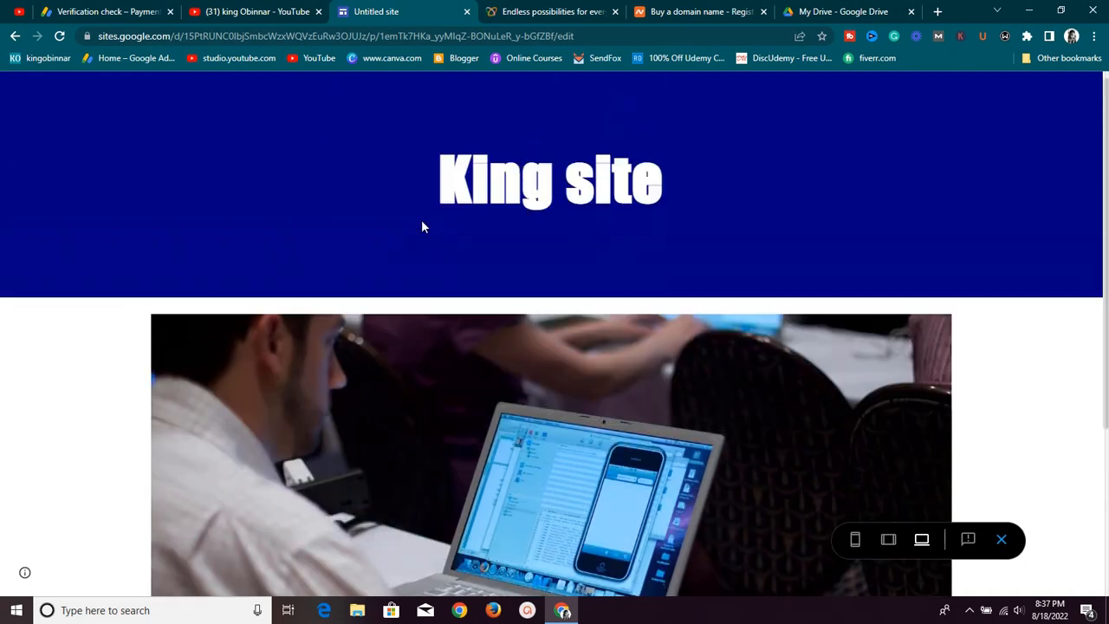
# Check Google Drive briefly, and look through the payment and commerce tools on the Flutterwave homepage
pyautogui.click(789, 14)
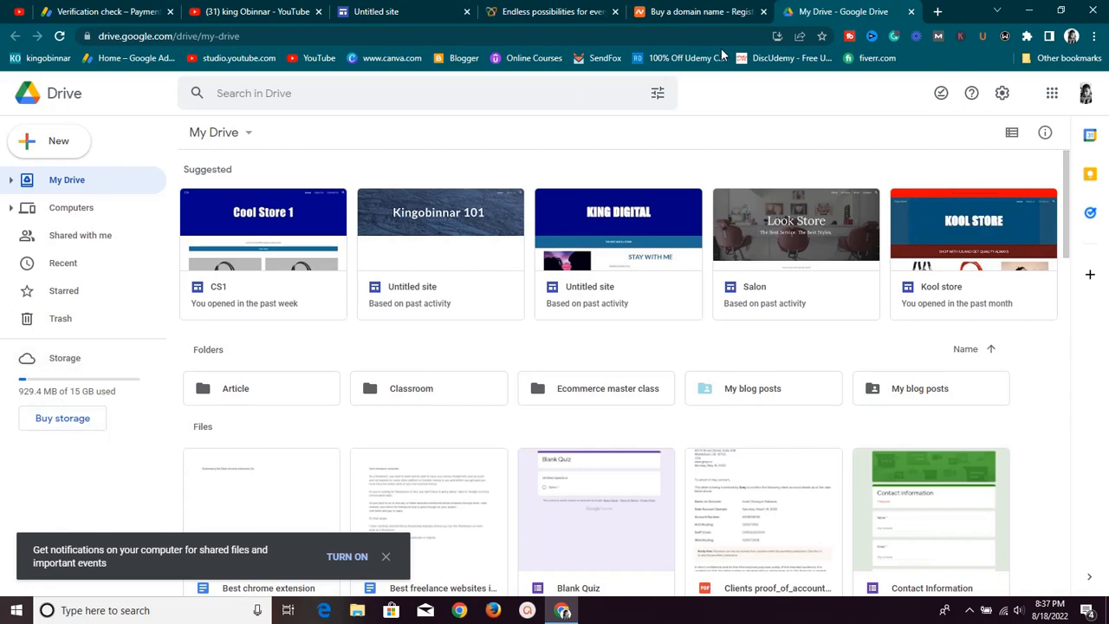
pyautogui.click(536, 9)
pyautogui.scroll(-15, 332, 390)
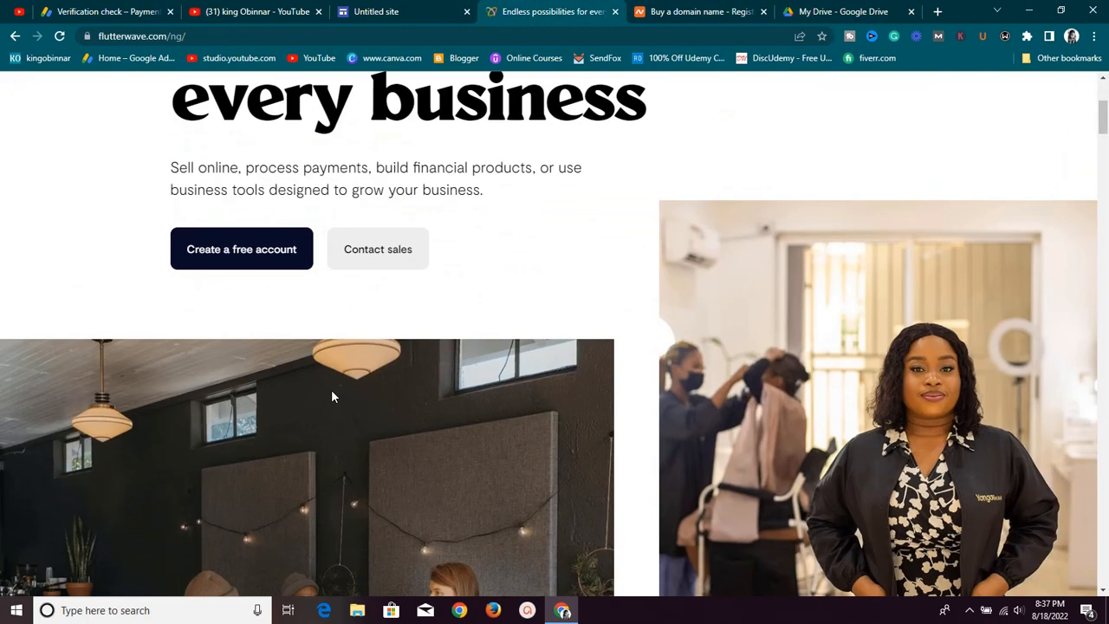
pyautogui.scroll(-20, 340, 405)
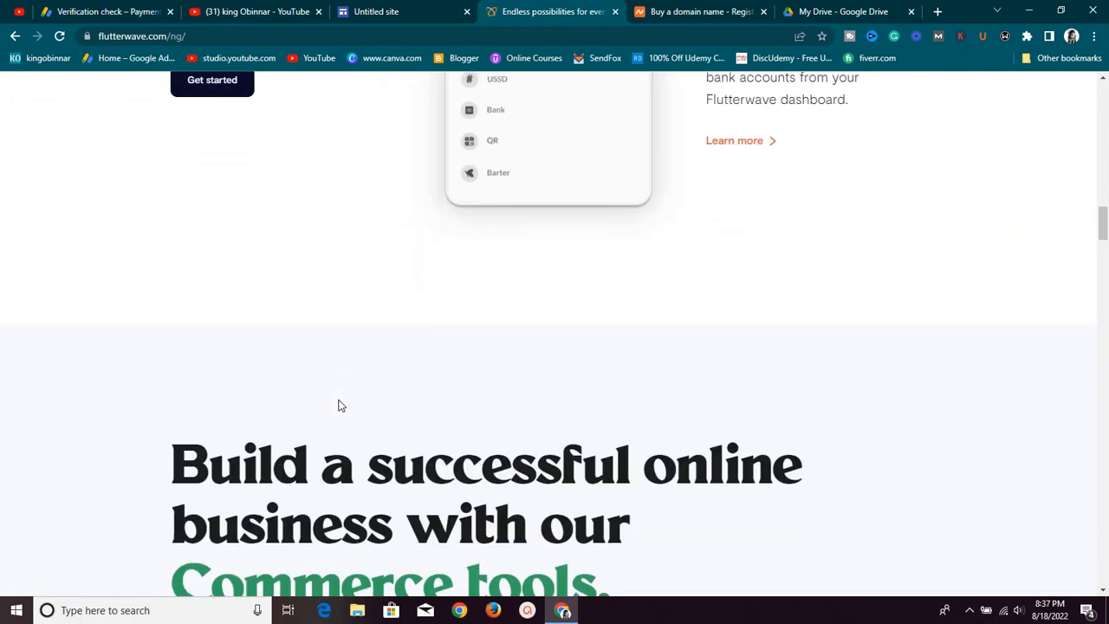
pyautogui.scroll(-4, 339, 406)
pyautogui.scroll(10, 339, 401)
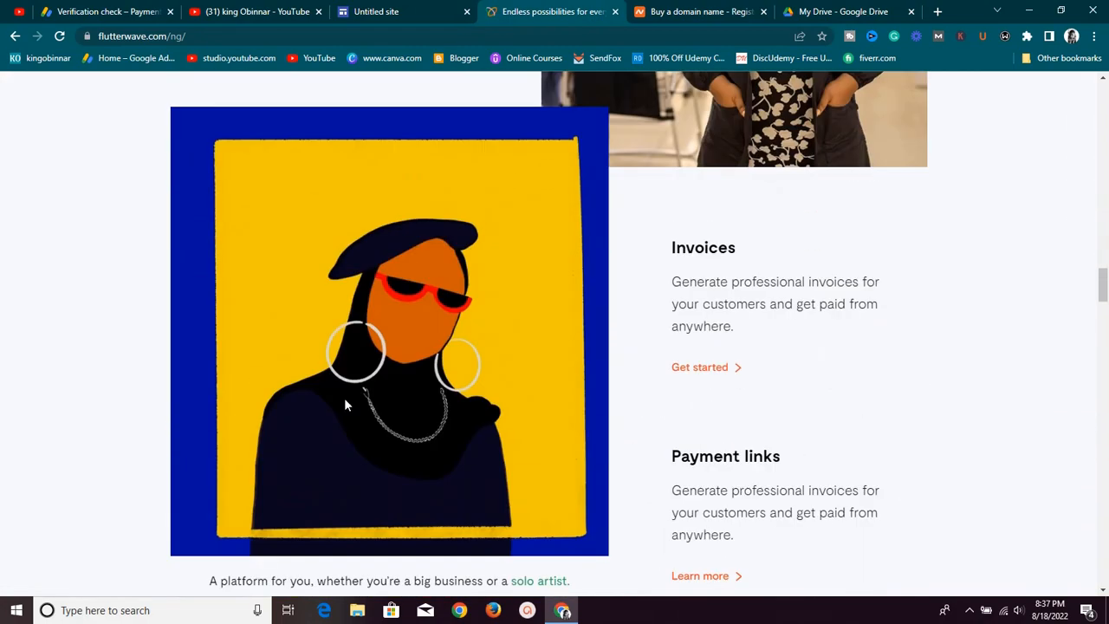
pyautogui.scroll(20, 345, 399)
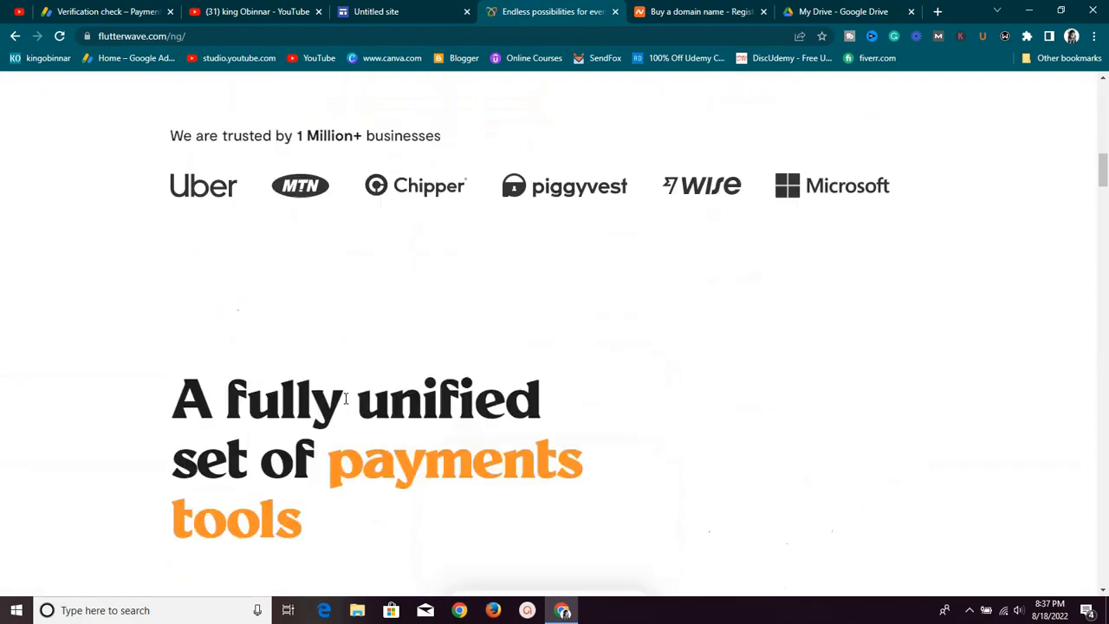
pyautogui.scroll(5, 346, 399)
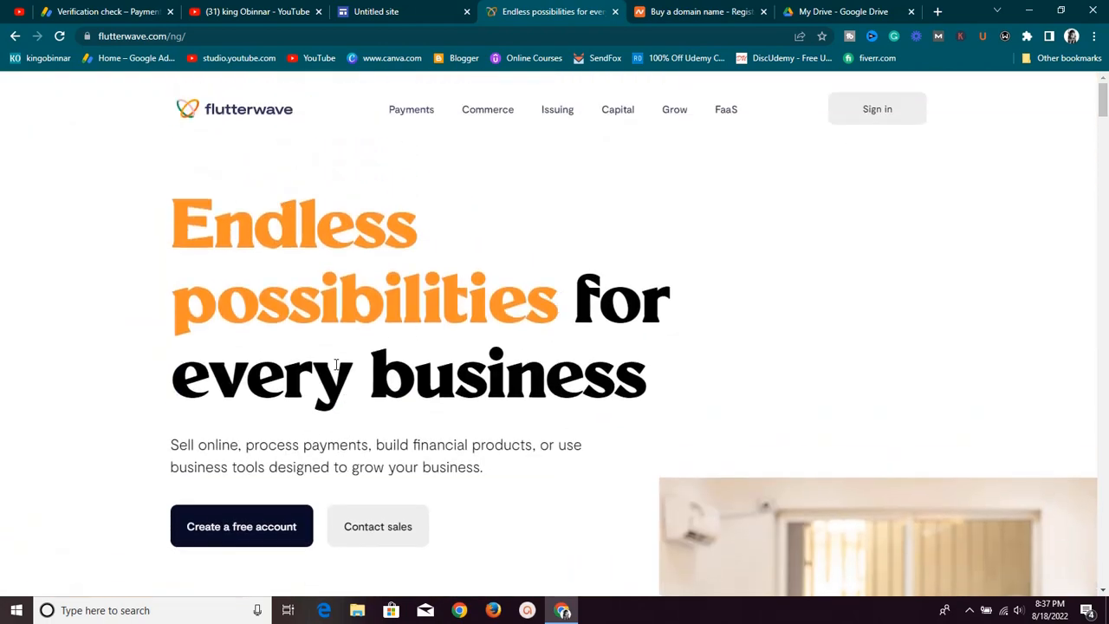
# Switch to the Namecheap homepage and look over its domain registration offers and customer ratings
pyautogui.click(730, 16)
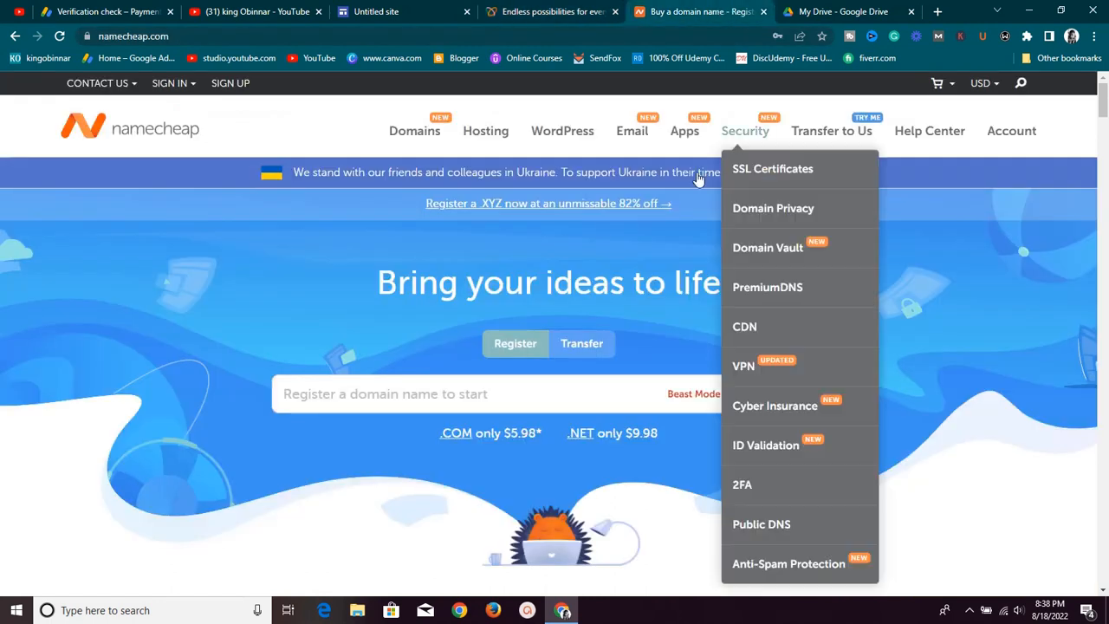
pyautogui.scroll(-2, 652, 216)
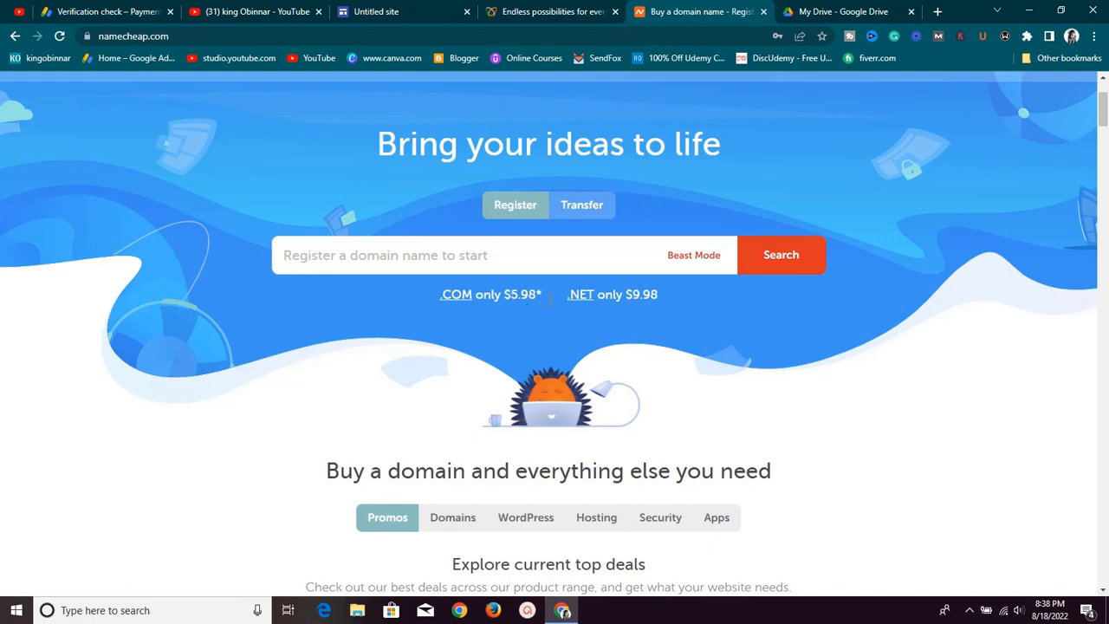
pyautogui.scroll(-14, 600, 320)
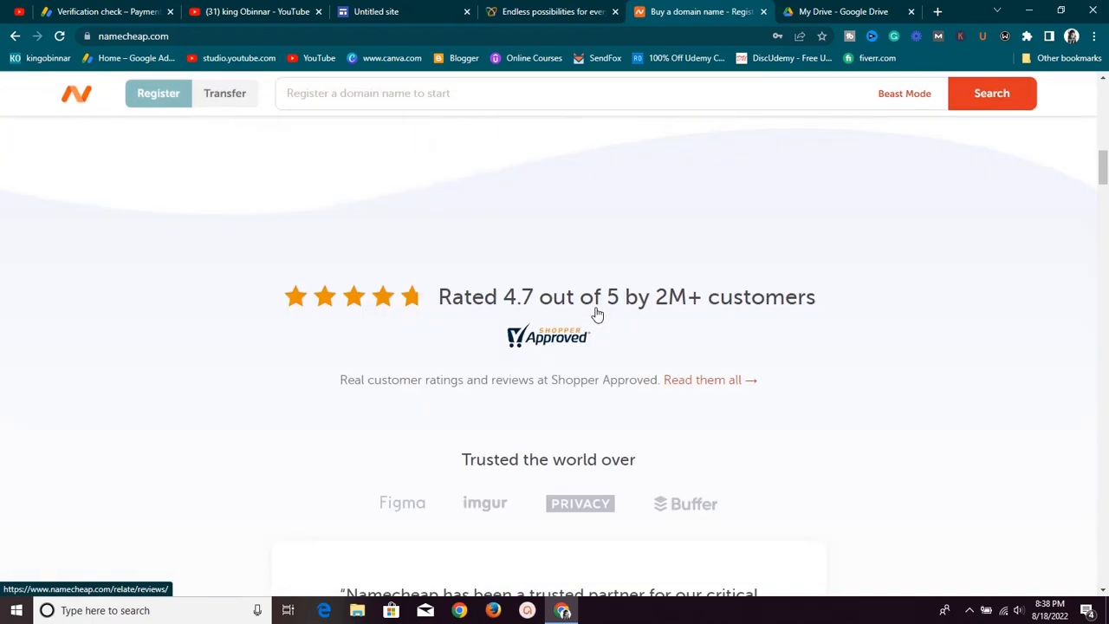
pyautogui.scroll(14, 596, 312)
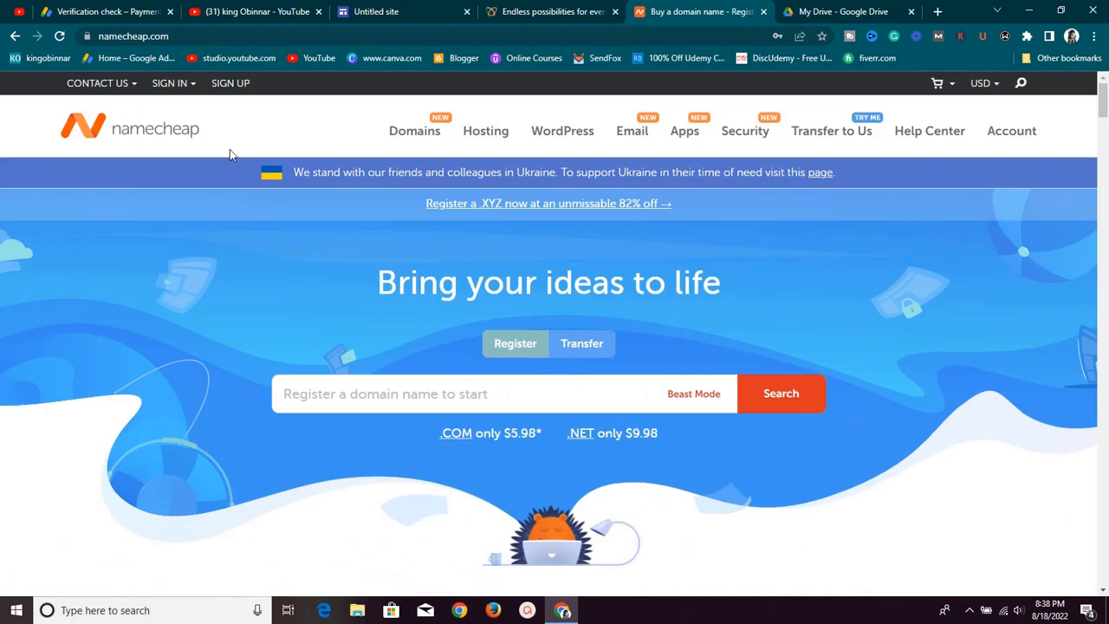
# Exit the King site preview and go back to the Google Sites home page
pyautogui.click(412, 7)
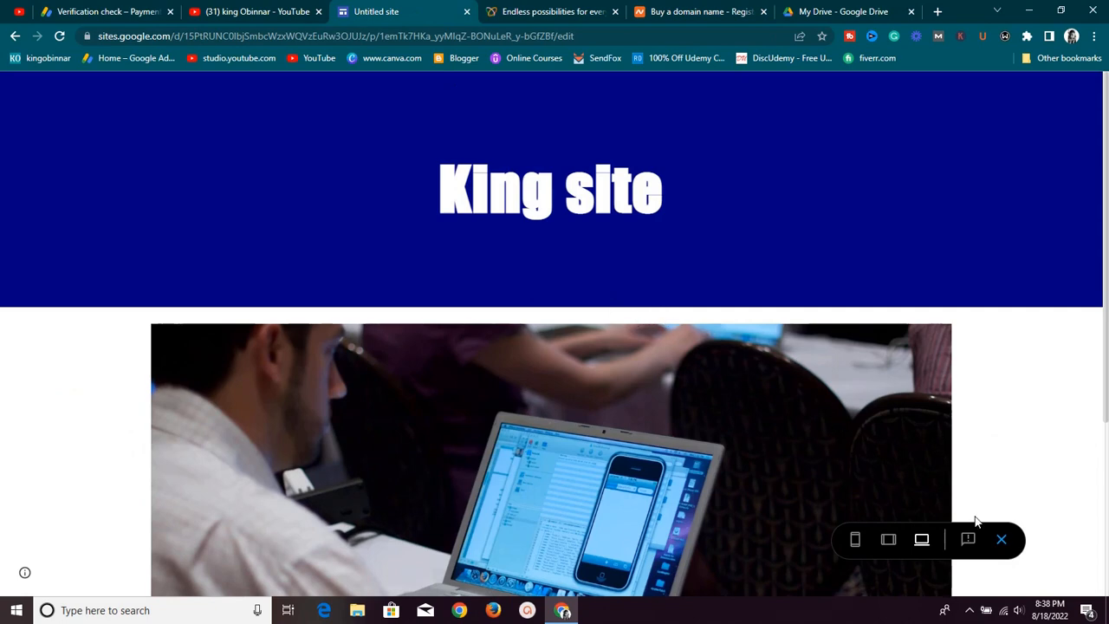
pyautogui.click(1001, 539)
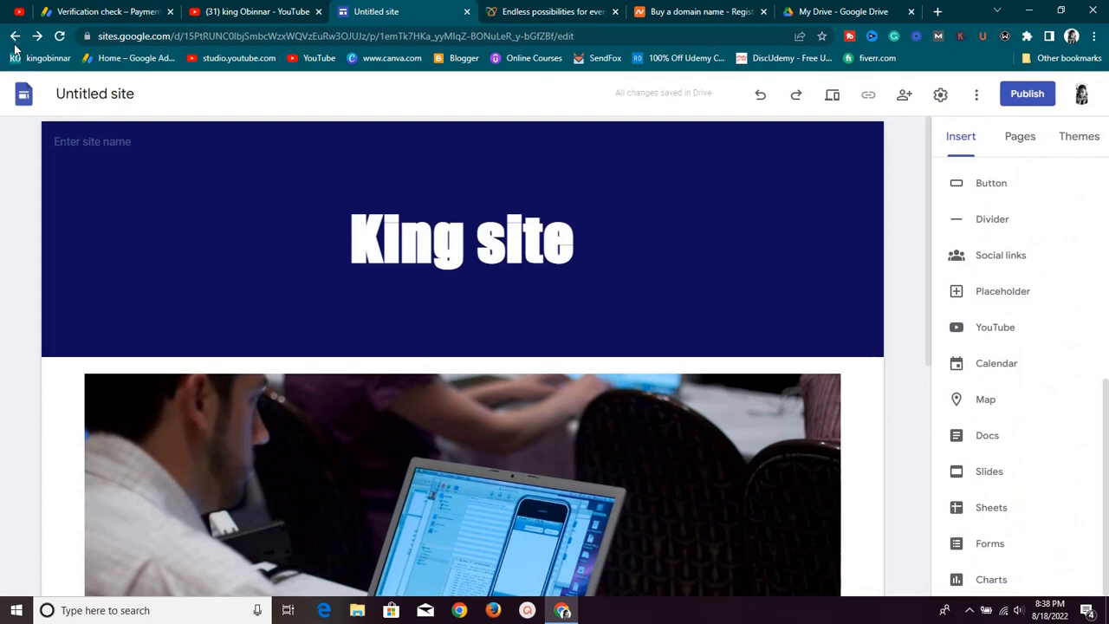
pyautogui.click(15, 35)
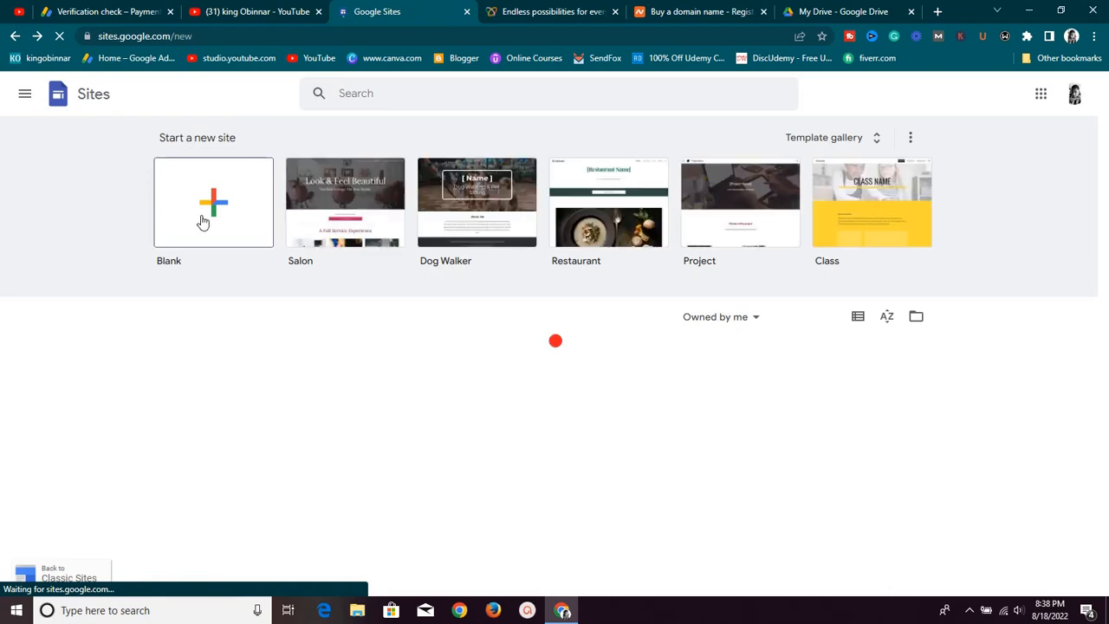
# Look through the list of recent sites on the Google Sites home page
pyautogui.scroll(-3, 226, 174)
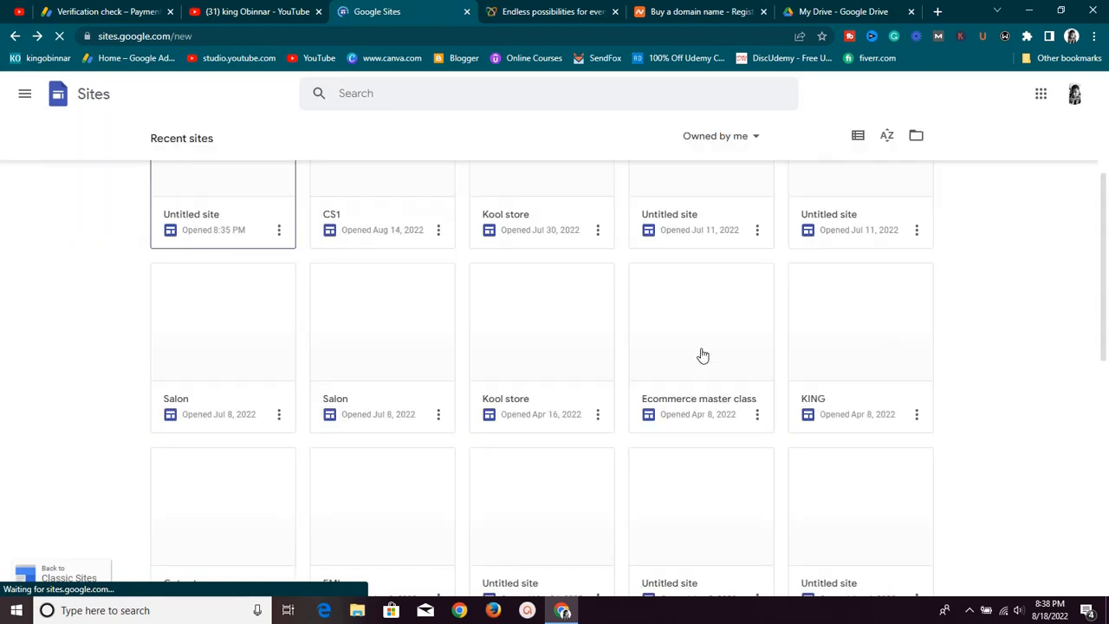
pyautogui.scroll(3, 715, 350)
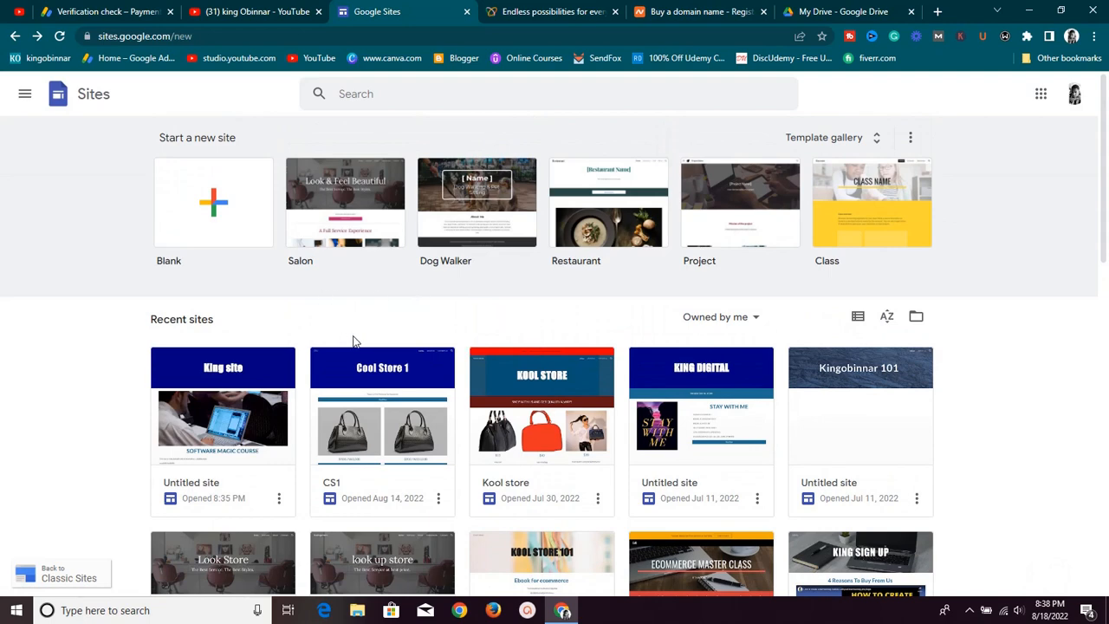
pyautogui.scroll(-2, 353, 342)
pyautogui.scroll(2, 376, 305)
pyautogui.scroll(-5, 426, 338)
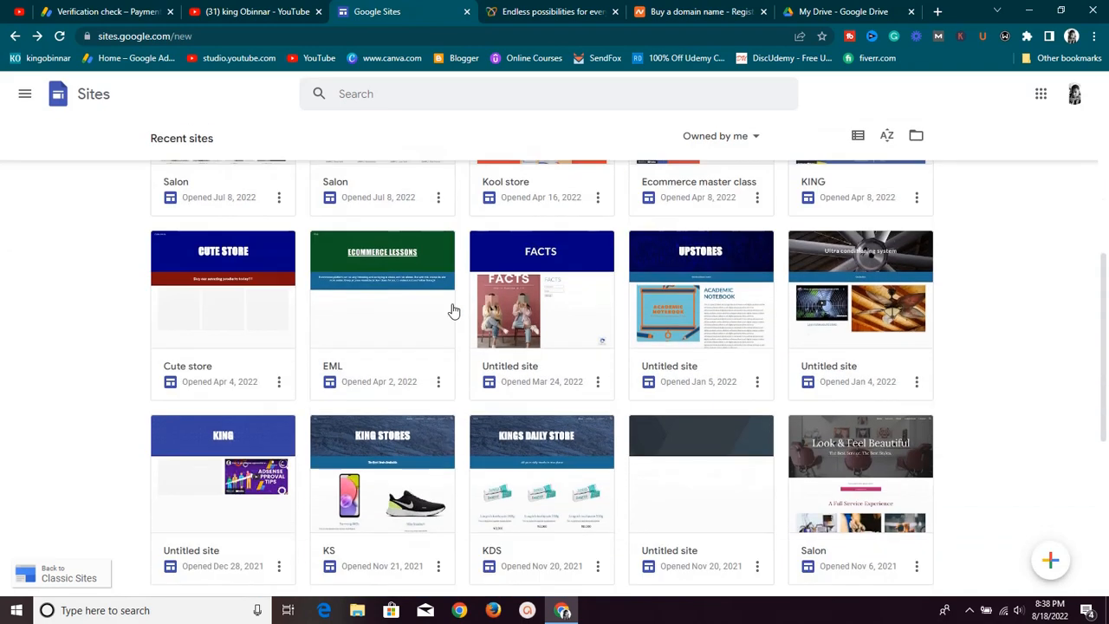
pyautogui.scroll(5, 453, 308)
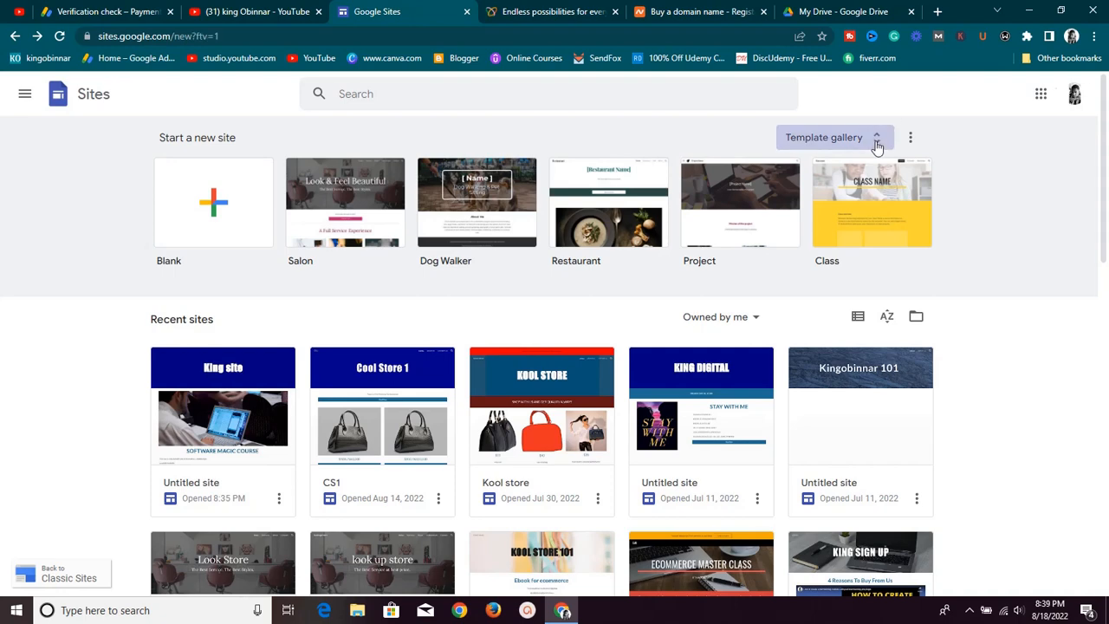
# Browse the full template gallery and create a new site from the Blank template
pyautogui.click(876, 138)
pyautogui.scroll(-1, 741, 239)
pyautogui.scroll(-5, 575, 240)
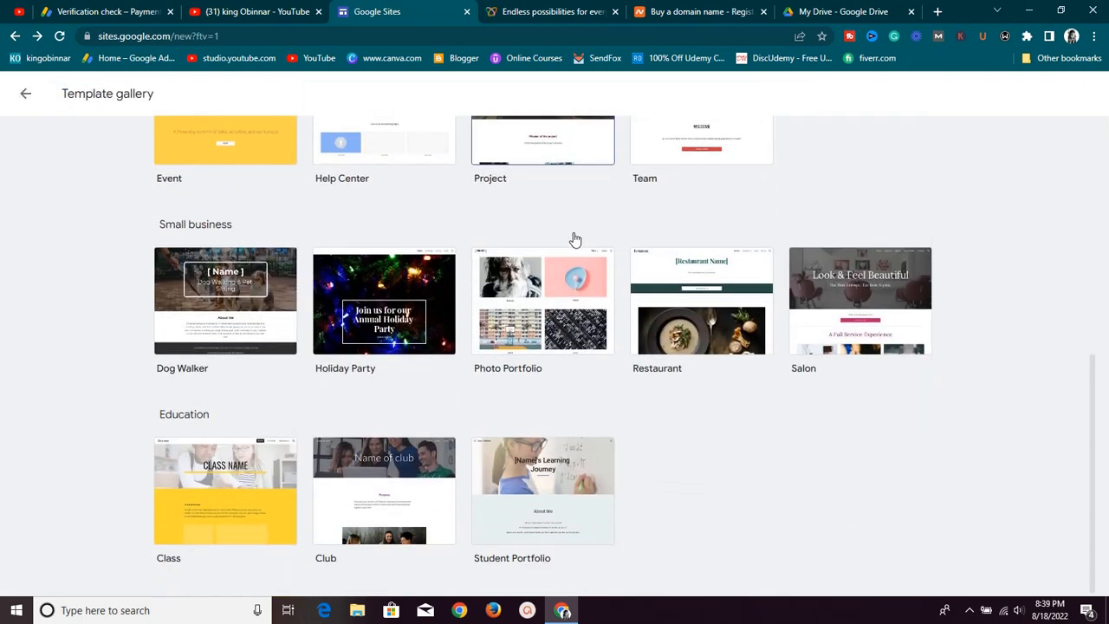
pyautogui.scroll(1, 510, 260)
pyautogui.scroll(-1, 510, 260)
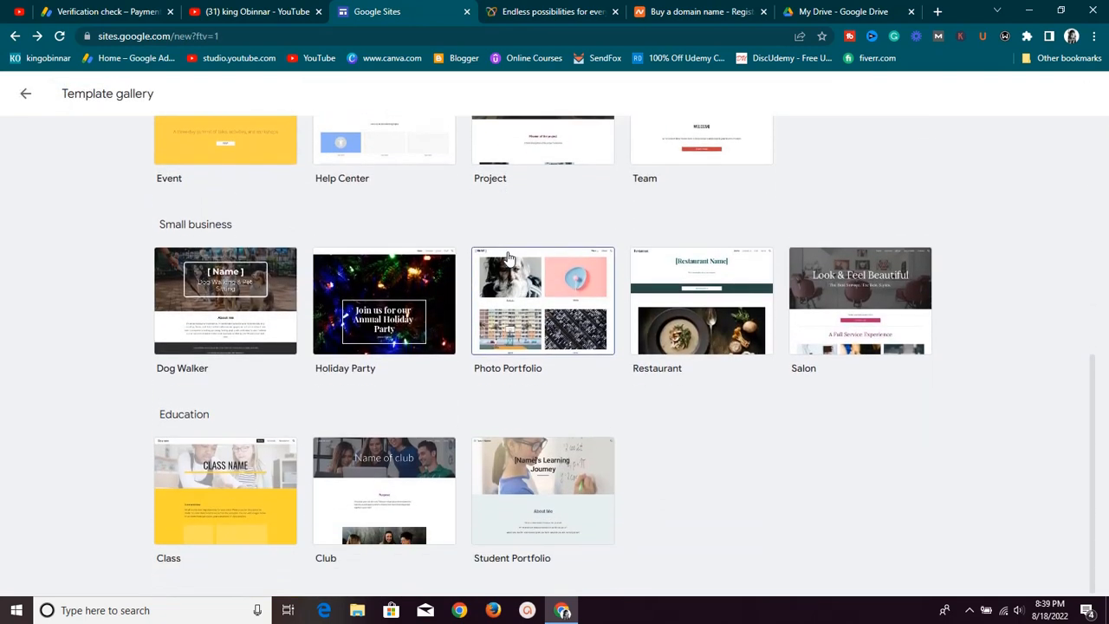
pyautogui.scroll(6, 509, 259)
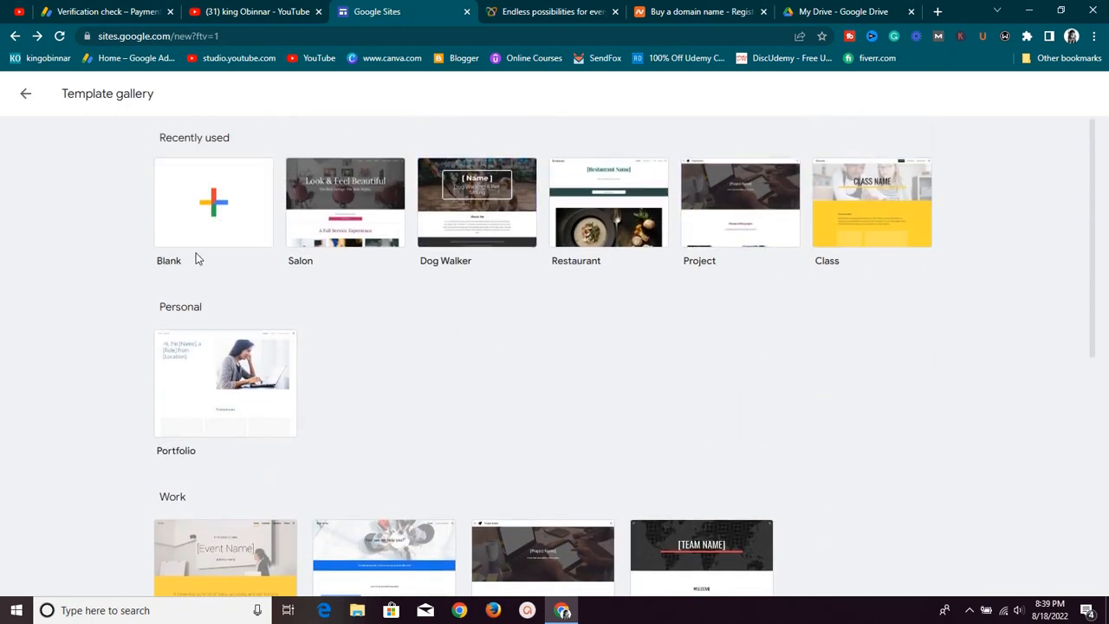
pyautogui.click(219, 238)
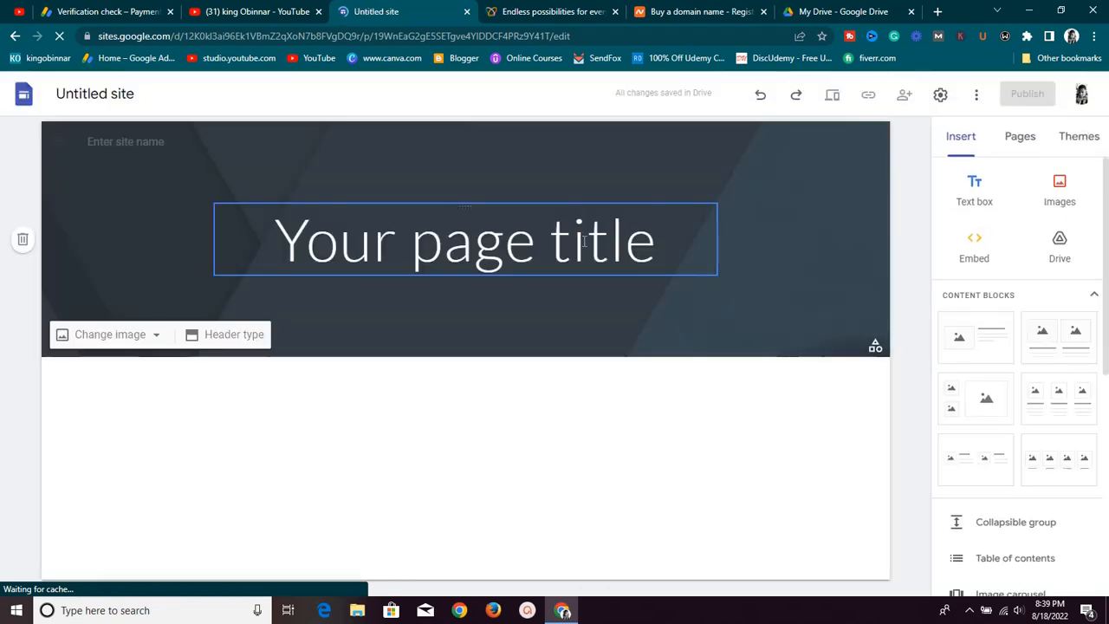
# Replace the placeholder page title in the header with "KO Digitals"
pyautogui.click(669, 243)
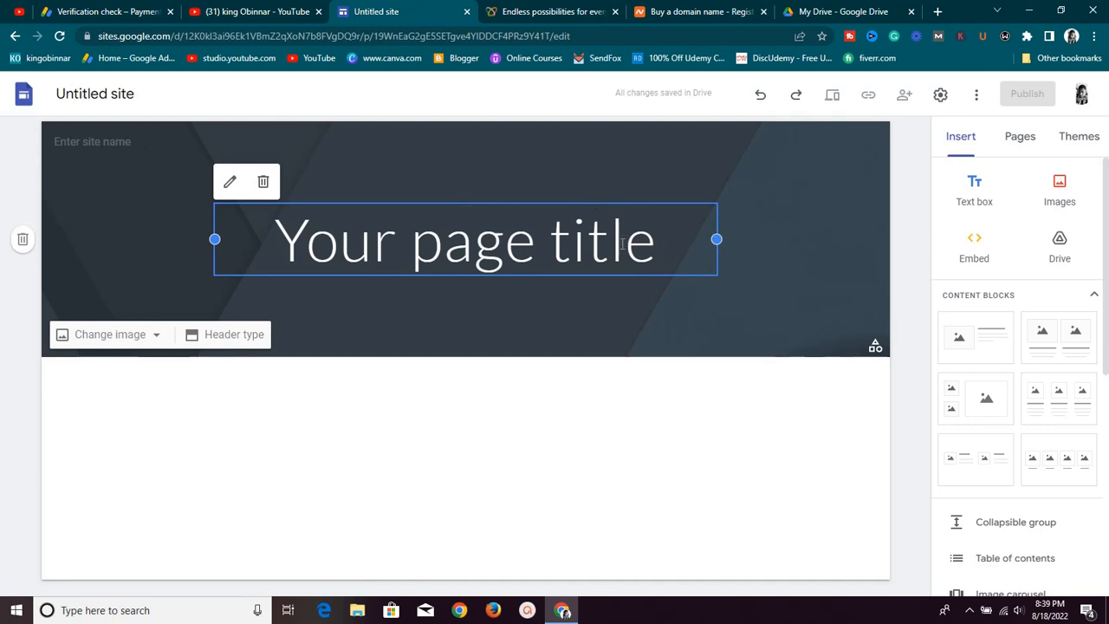
pyautogui.click(673, 254)
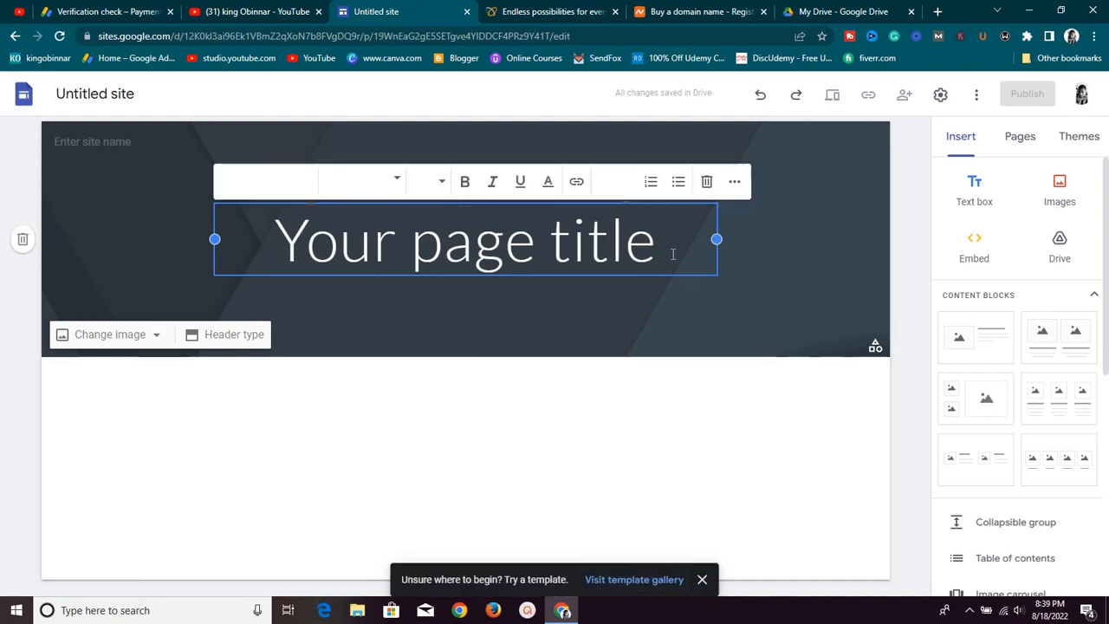
pyautogui.press('BackSpace')
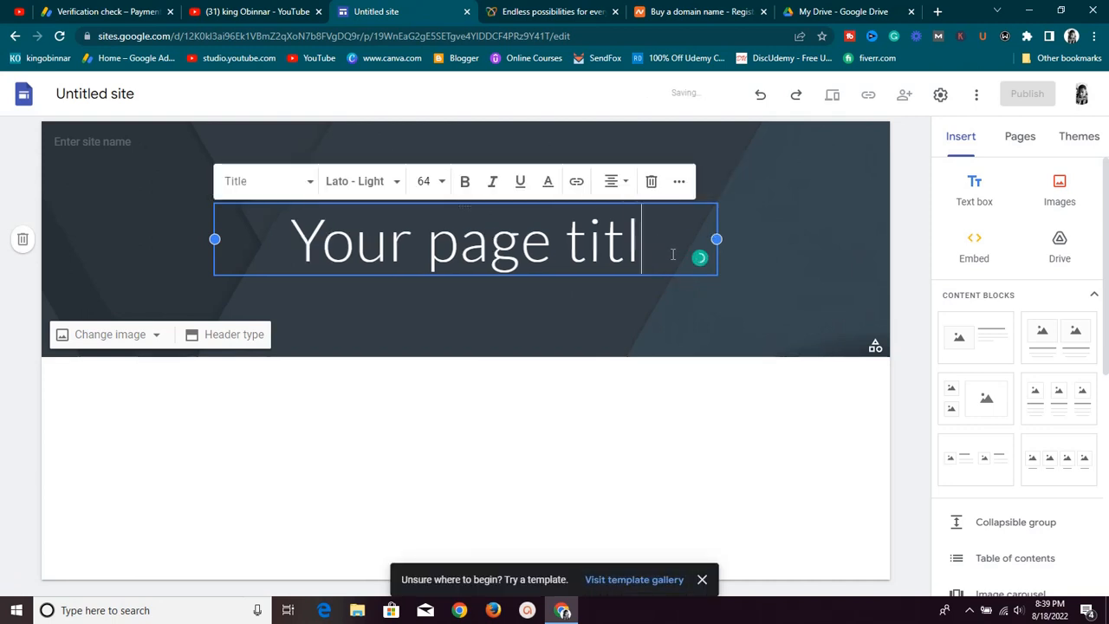
pyautogui.press('BackSpace')
pyautogui.press('BackSpace')
pyautogui.press('BackSpace')
pyautogui.press('BackSpace')
pyautogui.press('BackSpace')
pyautogui.press('BackSpace')
pyautogui.press('BackSpace')
pyautogui.press('BackSpace')
pyautogui.press('BackSpace')
pyautogui.press('BackSpace')
pyautogui.press('BackSpace')
pyautogui.press('BackSpace')
pyautogui.press('BackSpace')
pyautogui.press('BackSpace')
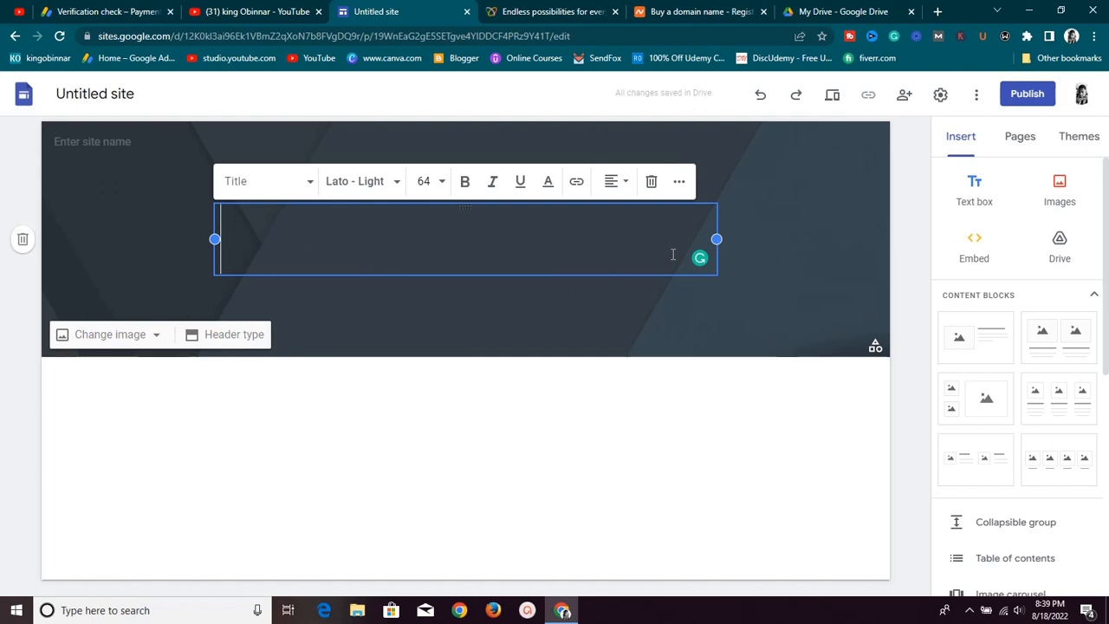
pyautogui.write('D')
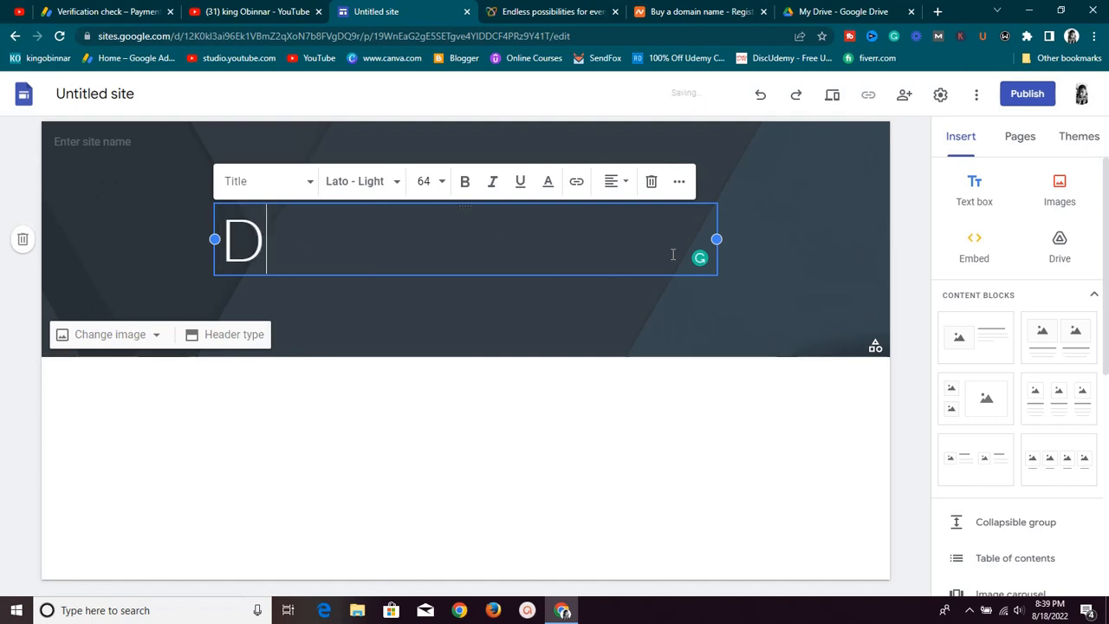
pyautogui.write('igitals')
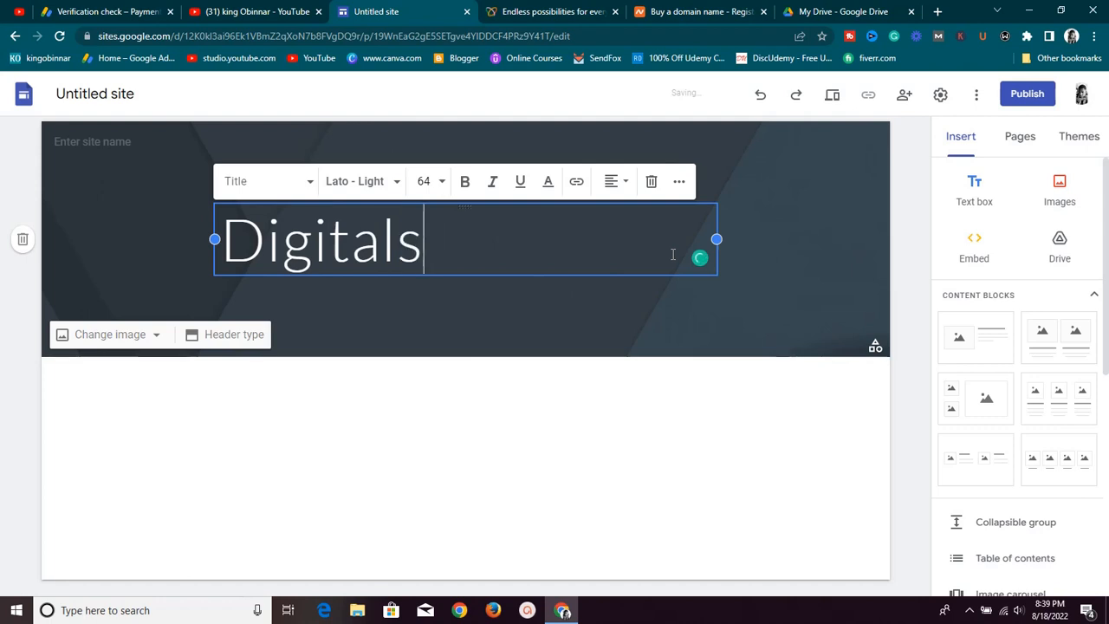
pyautogui.press('Home')
pyautogui.write('K')
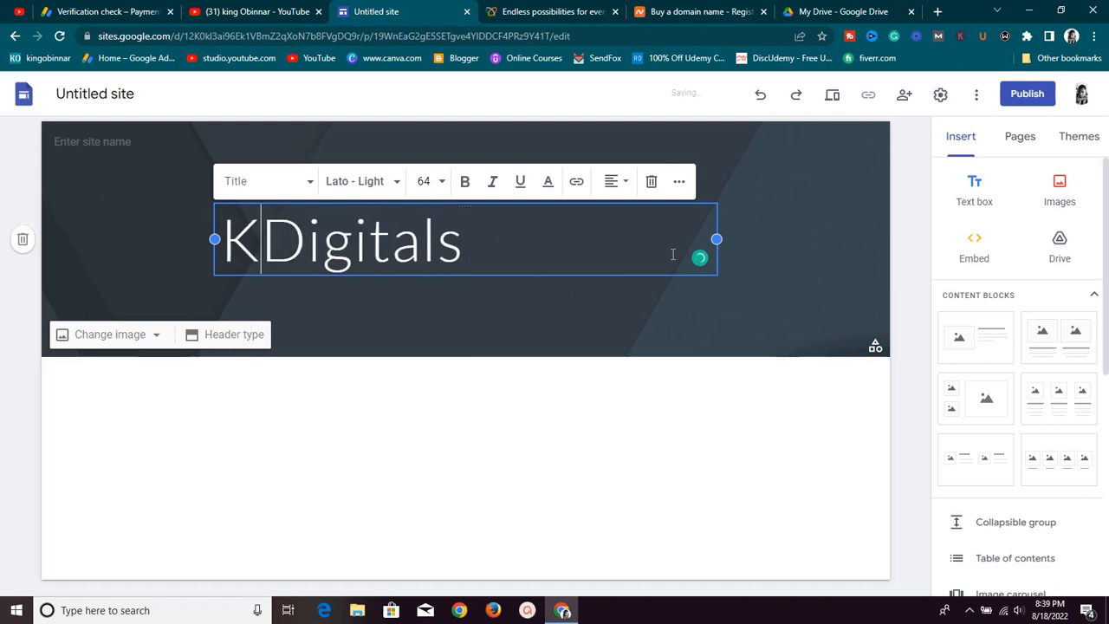
pyautogui.write('o')
pyautogui.press('BackSpace')
pyautogui.write('O')
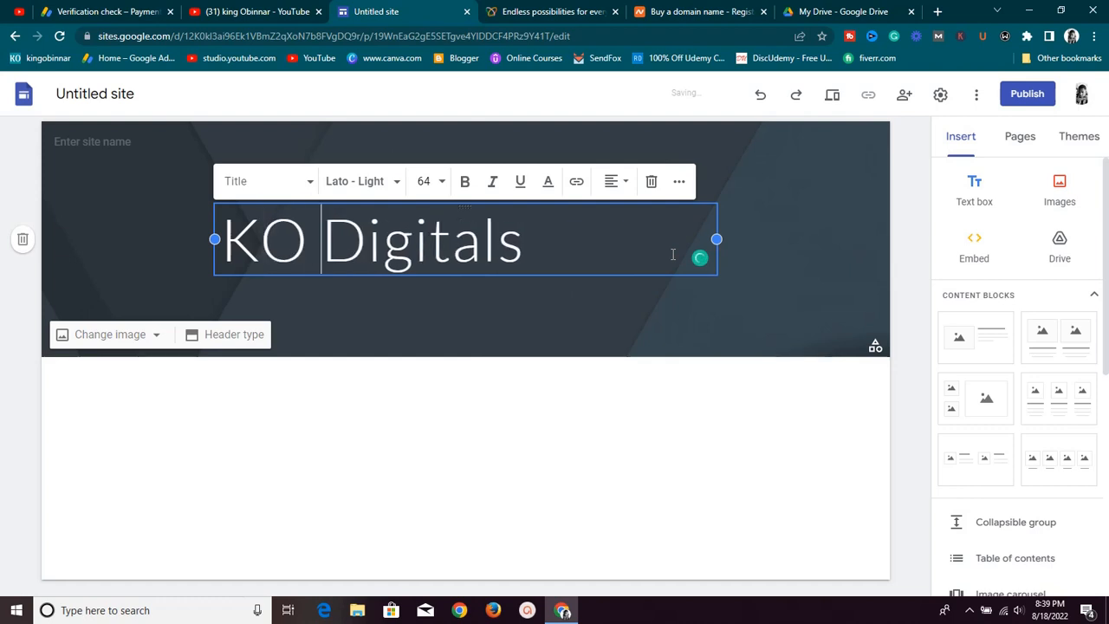
# Centre-align the "KO Digitals" title and set its font to Impact
pyautogui.tripleClick(585, 219)
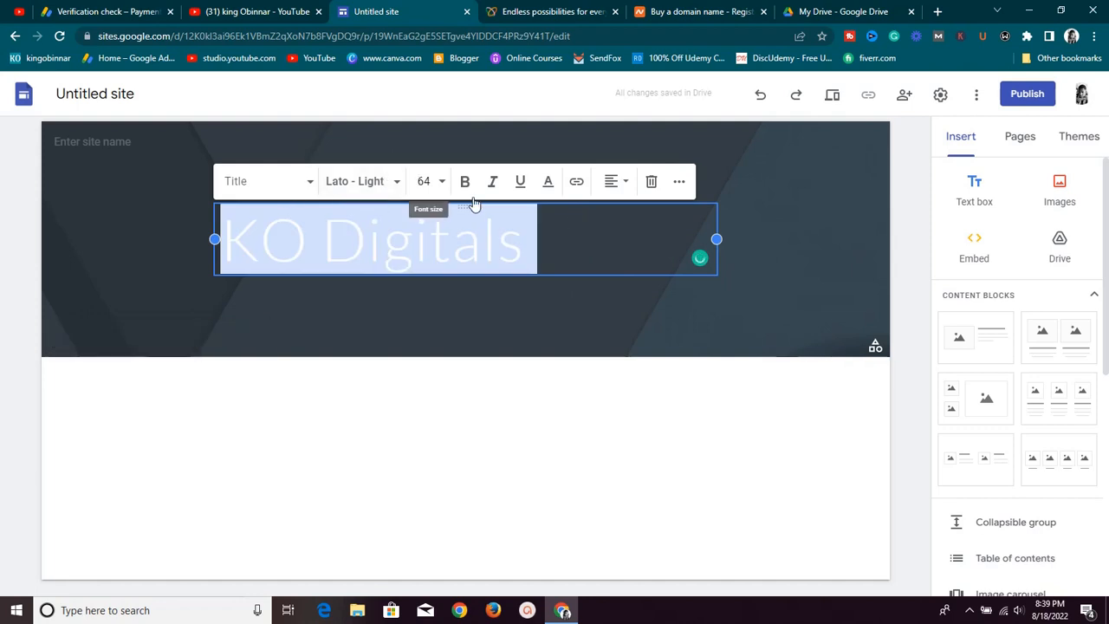
pyautogui.click(616, 184)
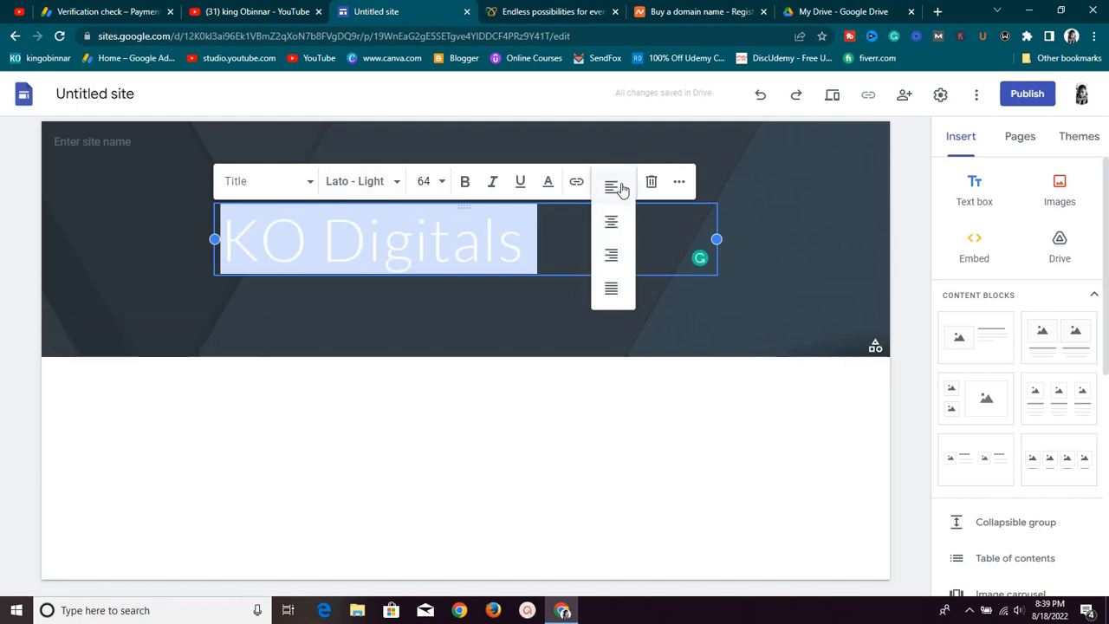
pyautogui.click(615, 221)
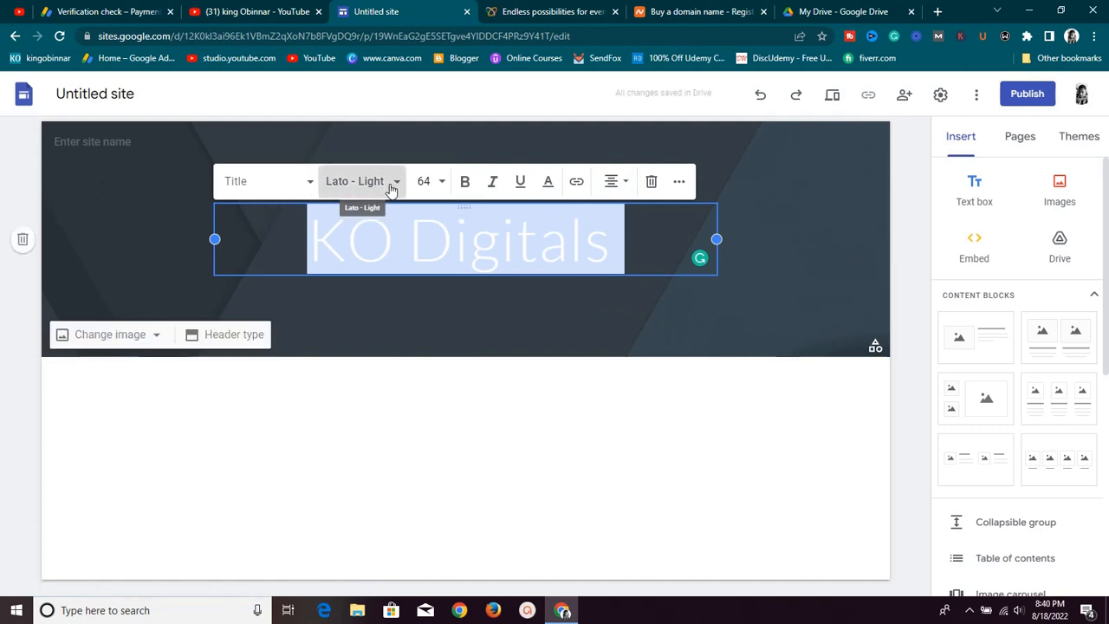
pyautogui.click(362, 181)
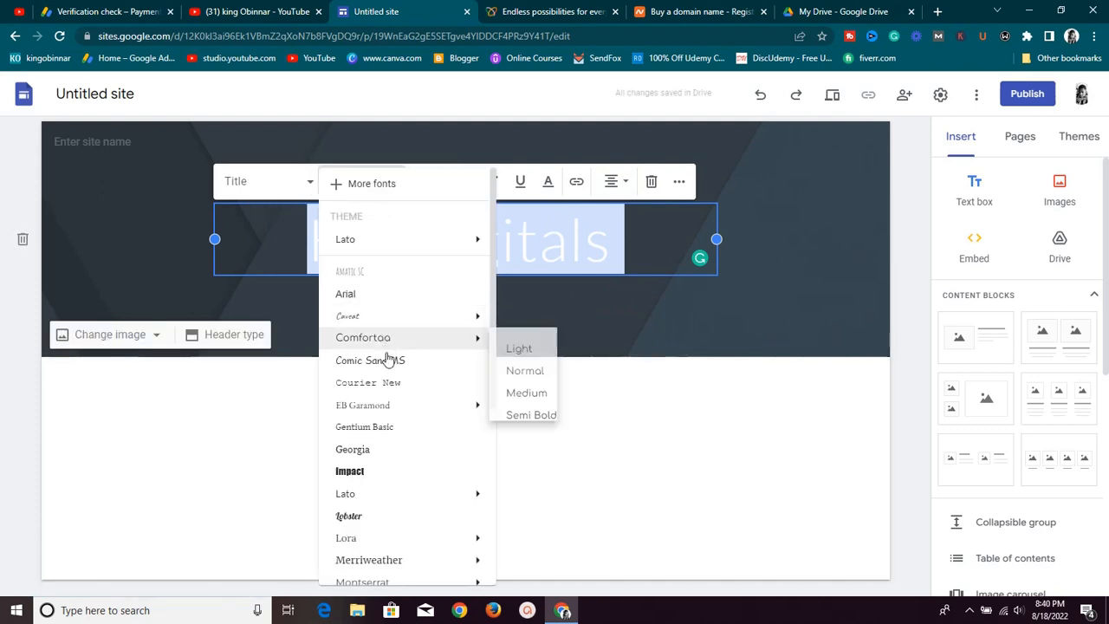
pyautogui.click(388, 474)
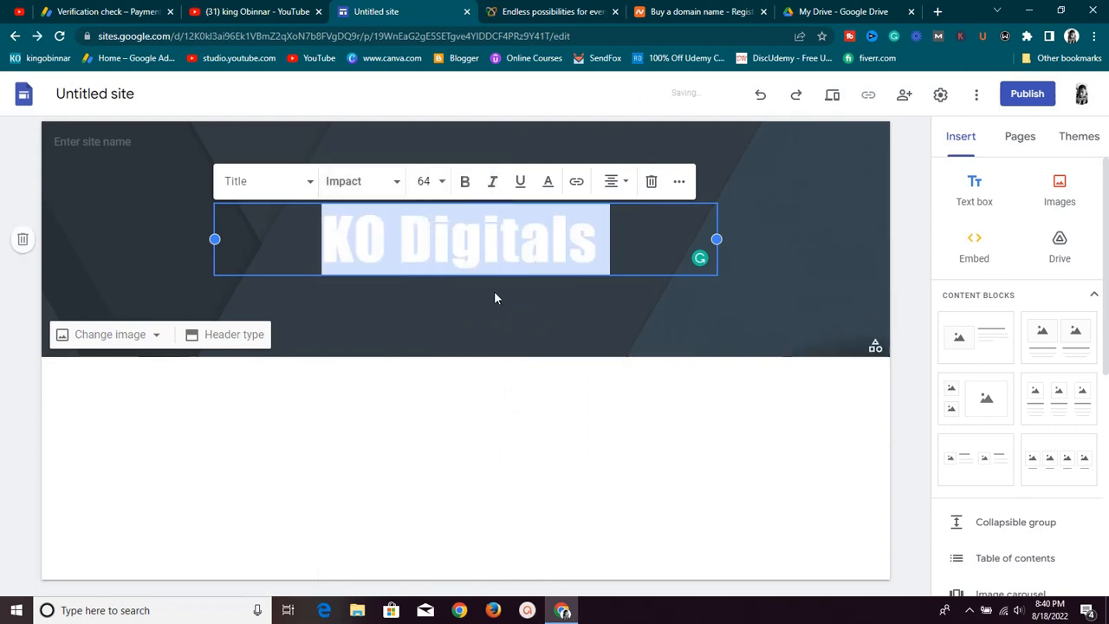
pyautogui.click(522, 319)
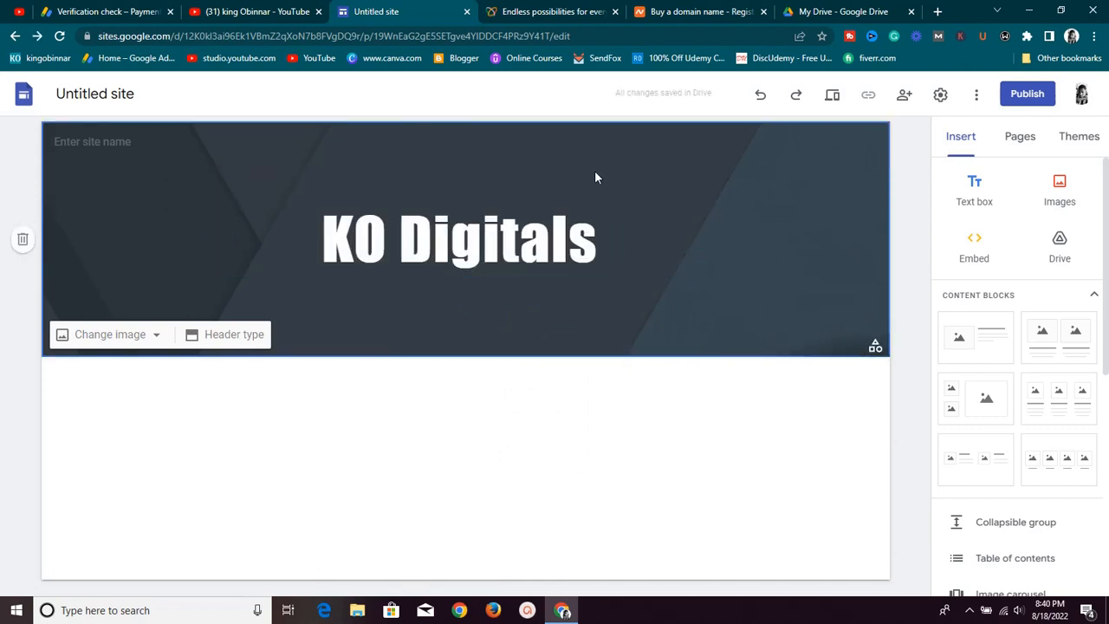
# Choose to replace the header image, look through the gallery images, and search Google images for "GREEEN"
pyautogui.click(139, 339)
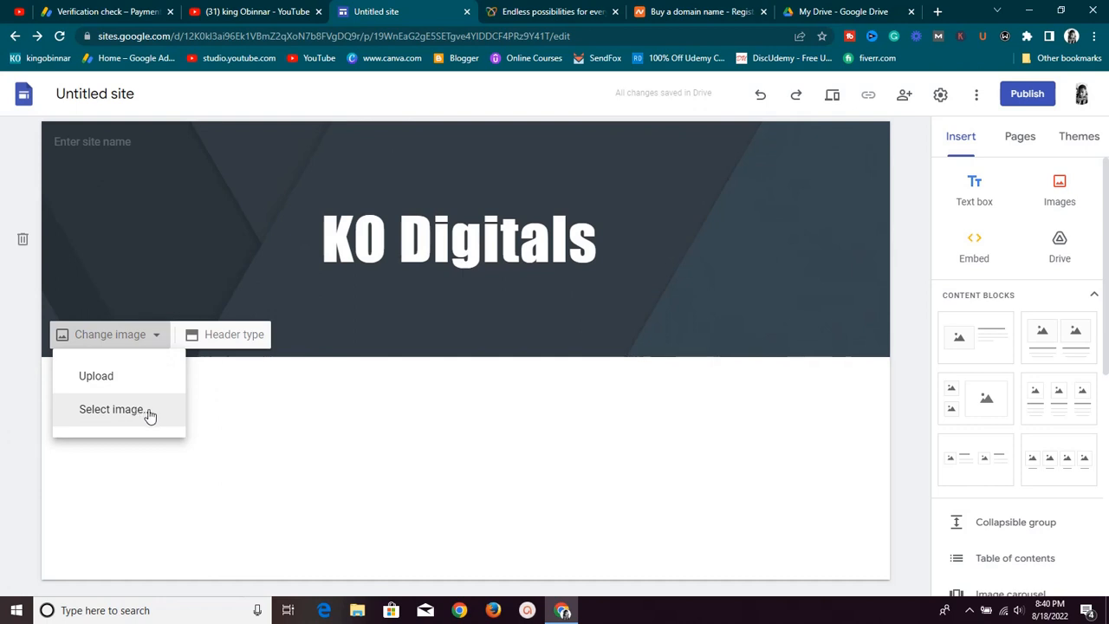
pyautogui.click(144, 414)
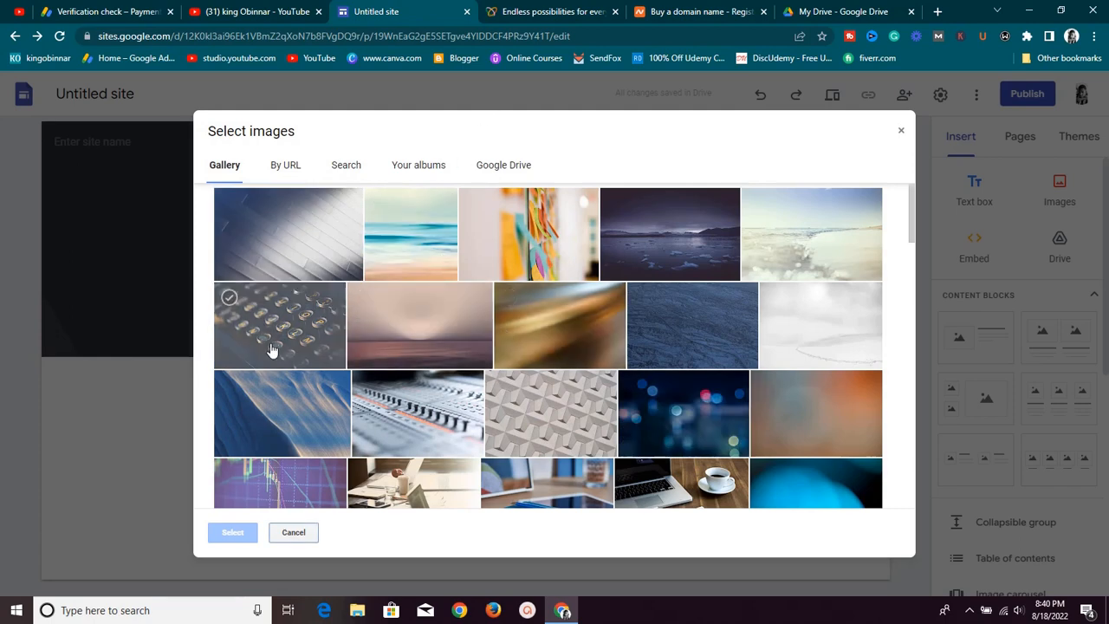
pyautogui.scroll(-2, 763, 450)
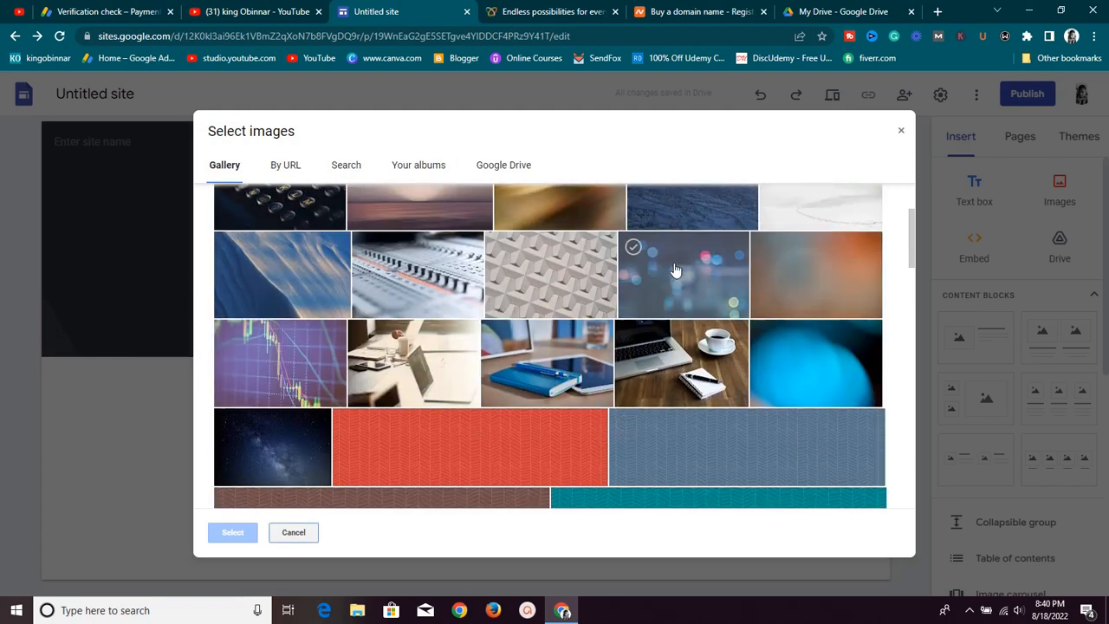
pyautogui.scroll(-5, 675, 271)
pyautogui.scroll(5, 616, 268)
pyautogui.click(351, 166)
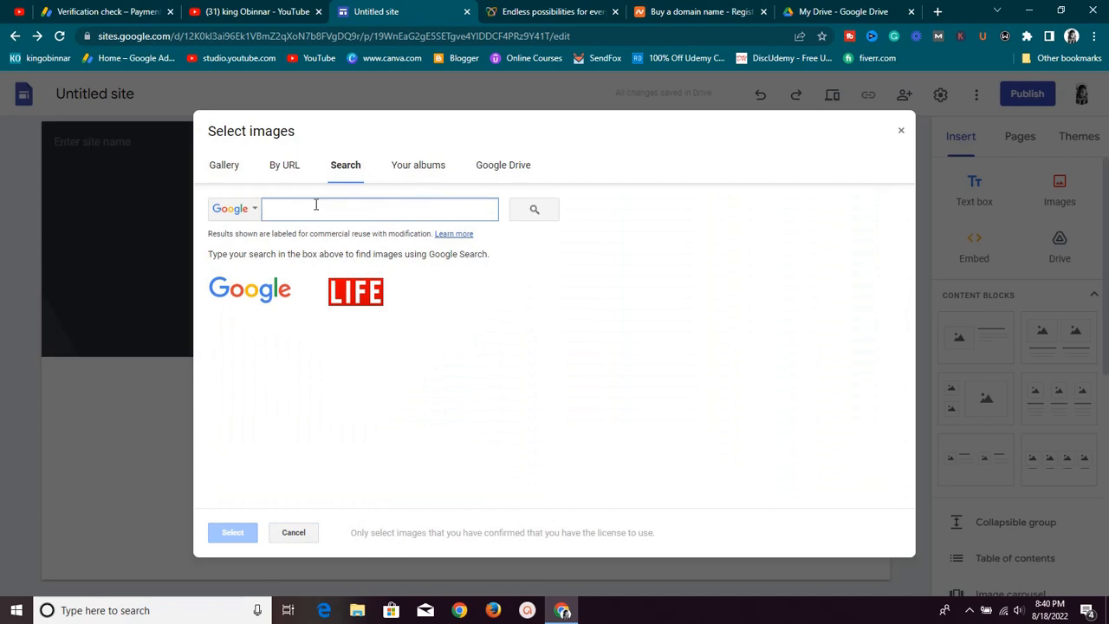
pyautogui.write('GREEEN')
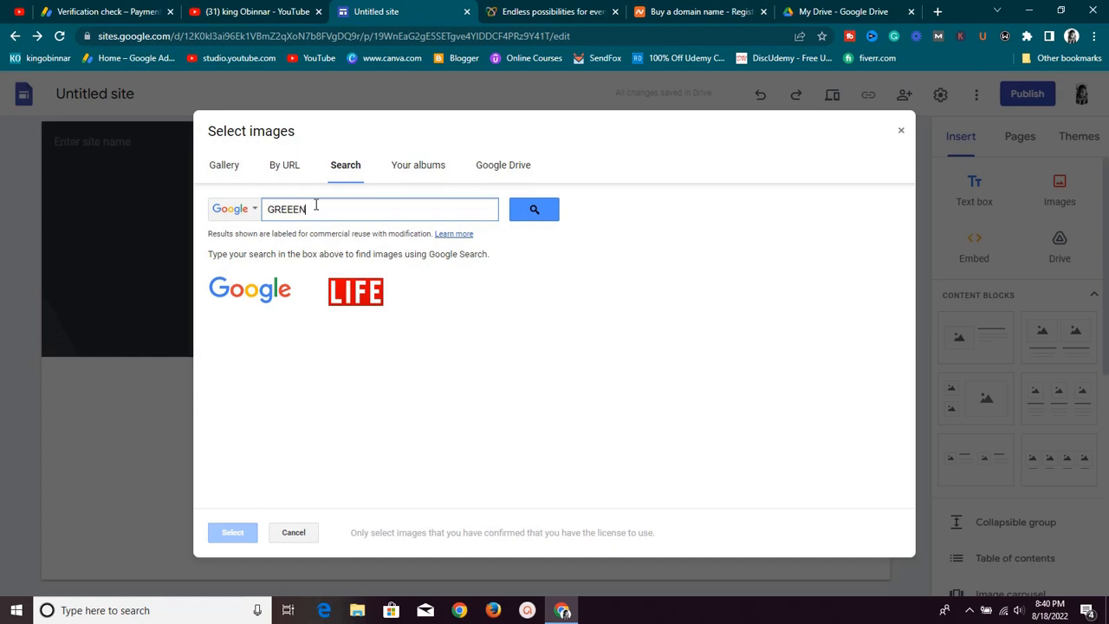
pyautogui.press('Return')
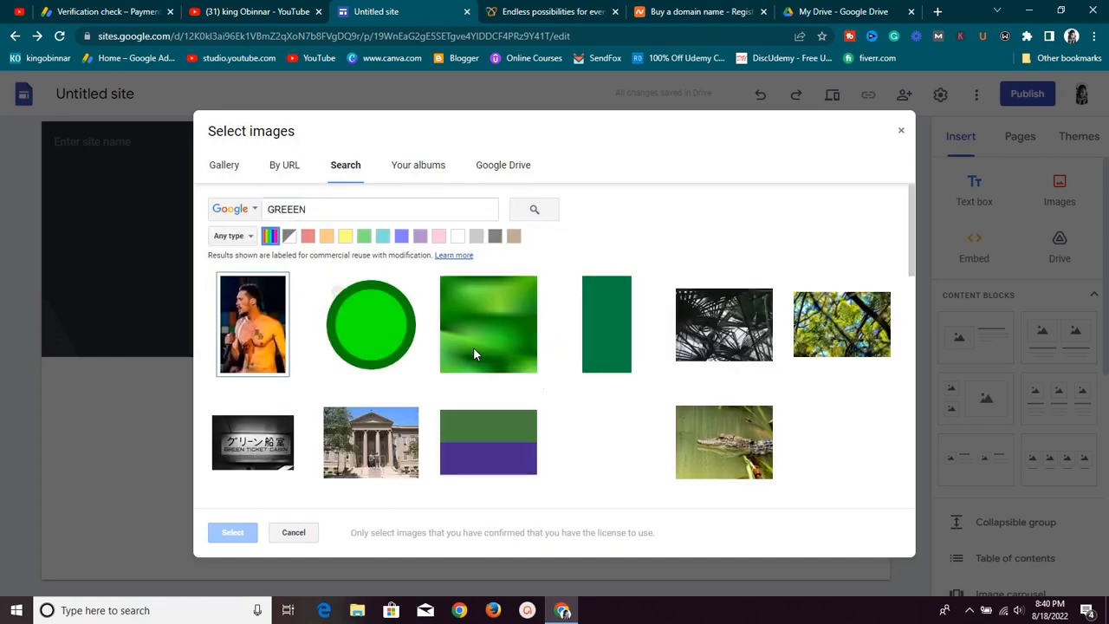
# Look through the image results and set the plain dark green rectangle as the header background
pyautogui.scroll(-6, 384, 383)
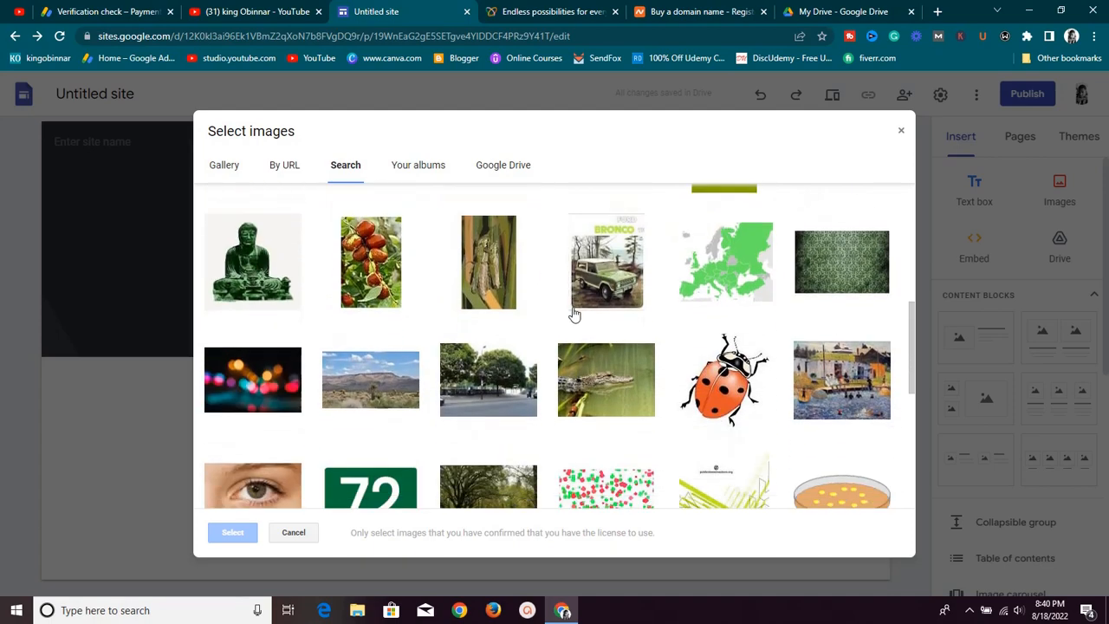
pyautogui.scroll(2, 574, 320)
pyautogui.scroll(-5, 562, 324)
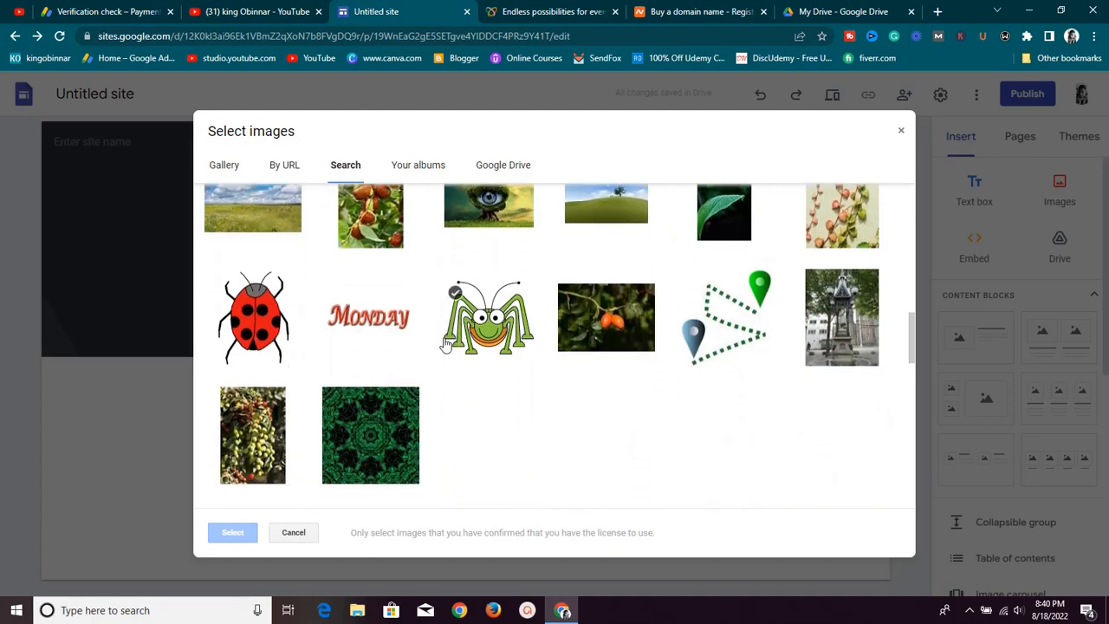
pyautogui.scroll(3, 442, 346)
pyautogui.scroll(-2, 430, 355)
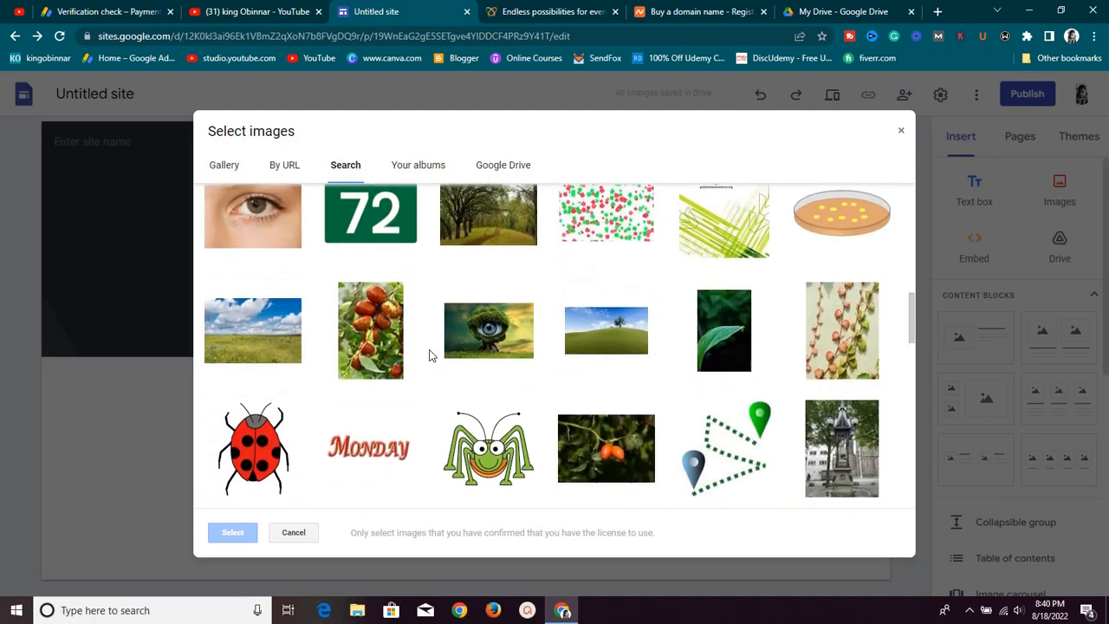
pyautogui.scroll(-9, 442, 355)
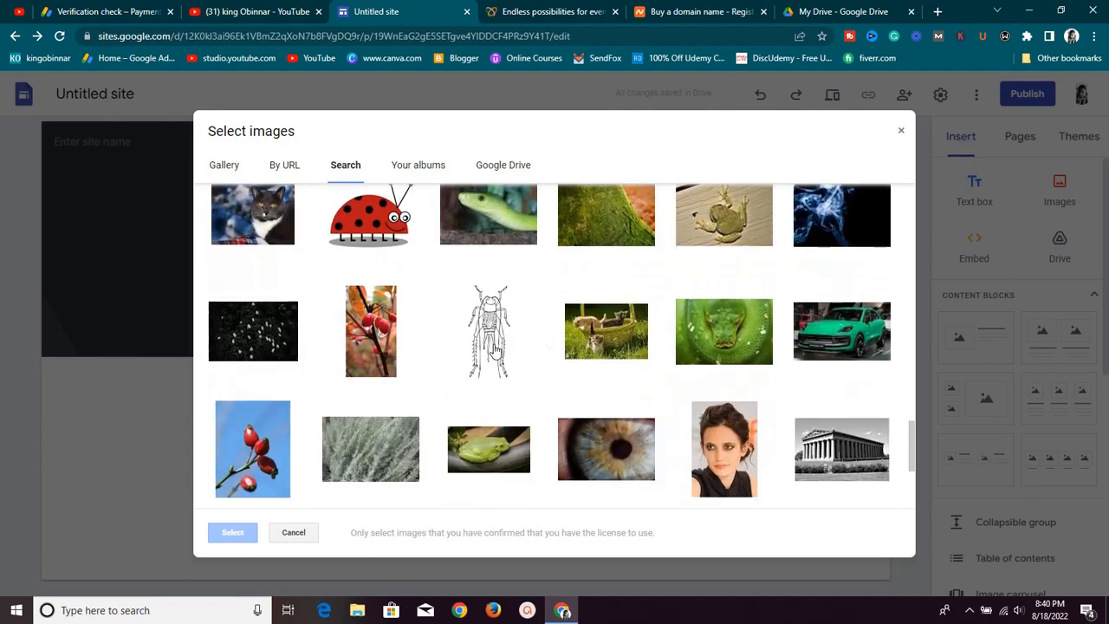
pyautogui.scroll(-2, 496, 351)
pyautogui.scroll(10, 495, 334)
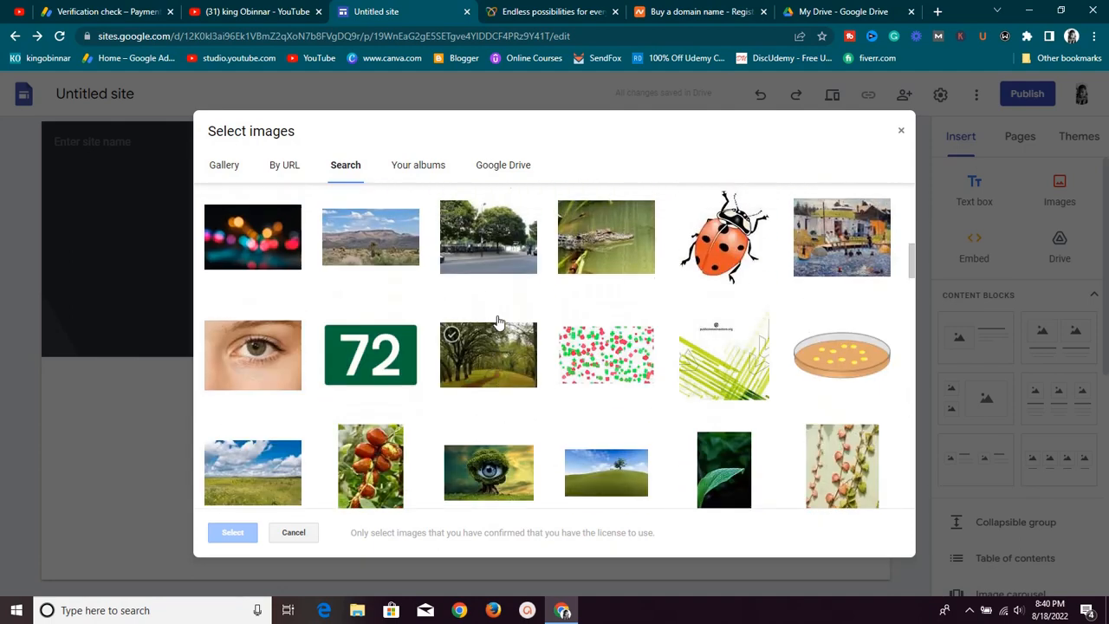
pyautogui.scroll(6, 501, 319)
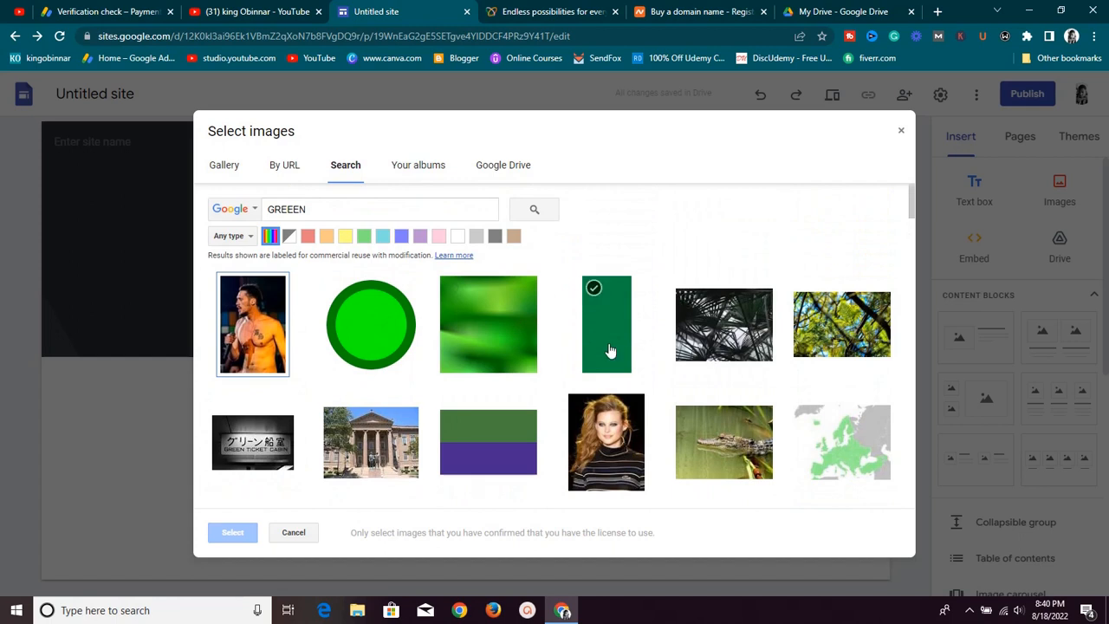
pyautogui.click(610, 350)
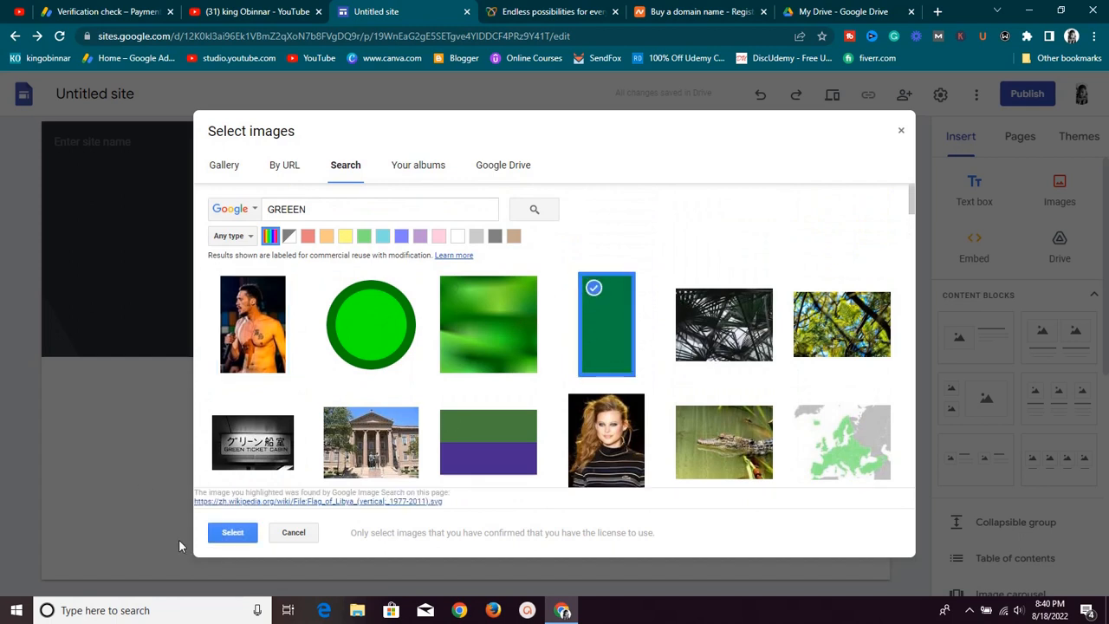
pyautogui.click(217, 534)
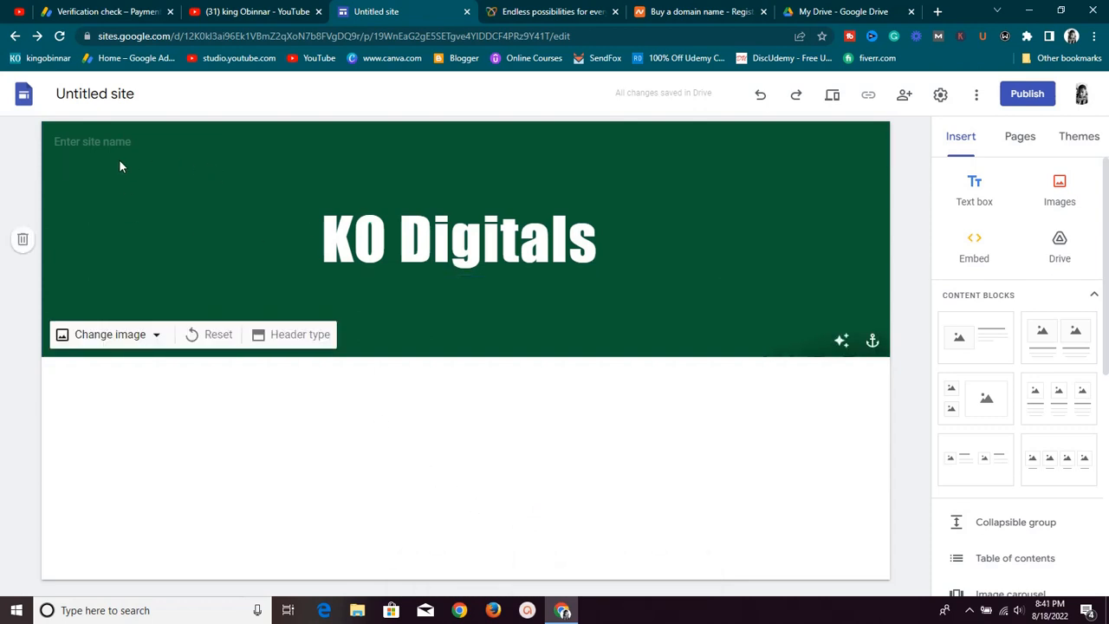
# Enter "KOD" as the site name above the page title
pyautogui.moveTo(79, 147)
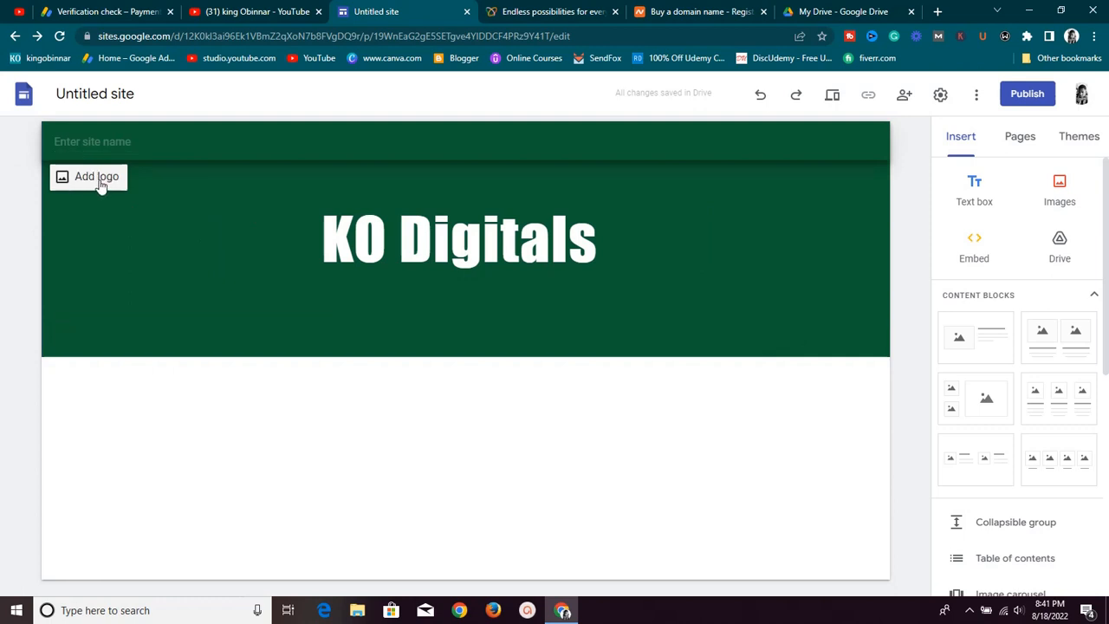
pyautogui.click(102, 145)
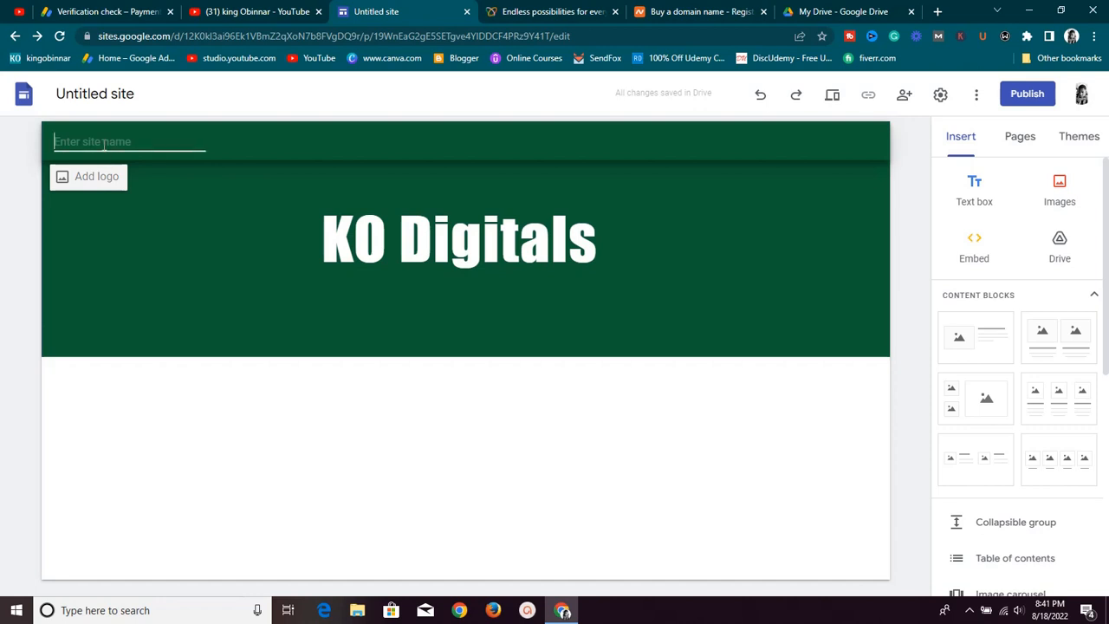
pyautogui.write('KOD')
pyautogui.click(160, 245)
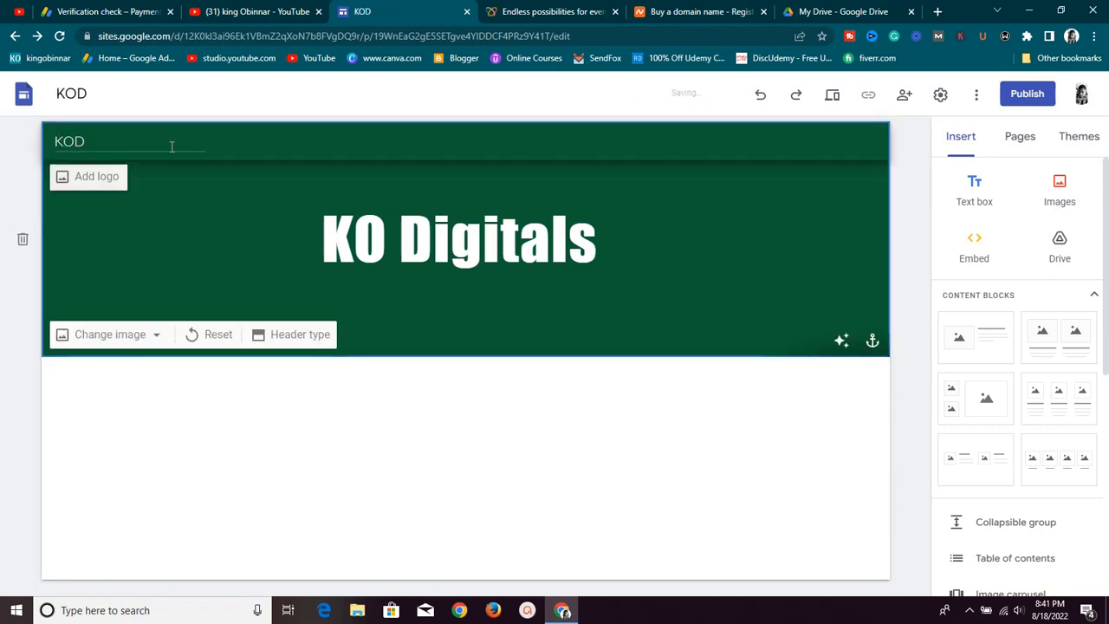
pyautogui.click(223, 225)
pyautogui.click(162, 254)
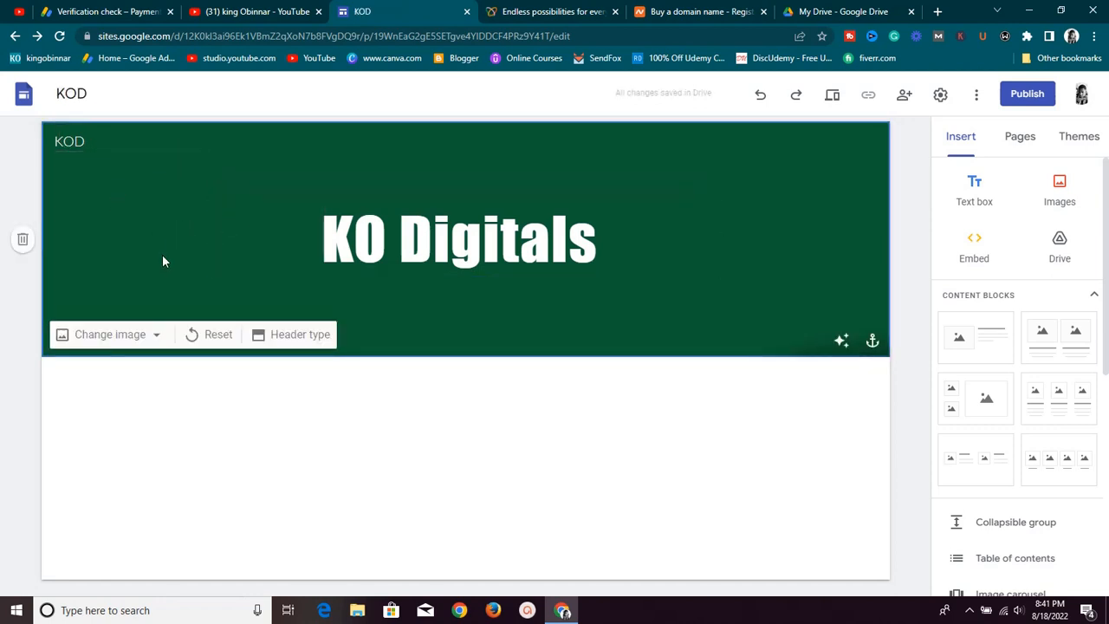
# Try the Large banner, Cover and Title only header types, and set the header back to Banner
pyautogui.click(286, 344)
pyautogui.click(200, 332)
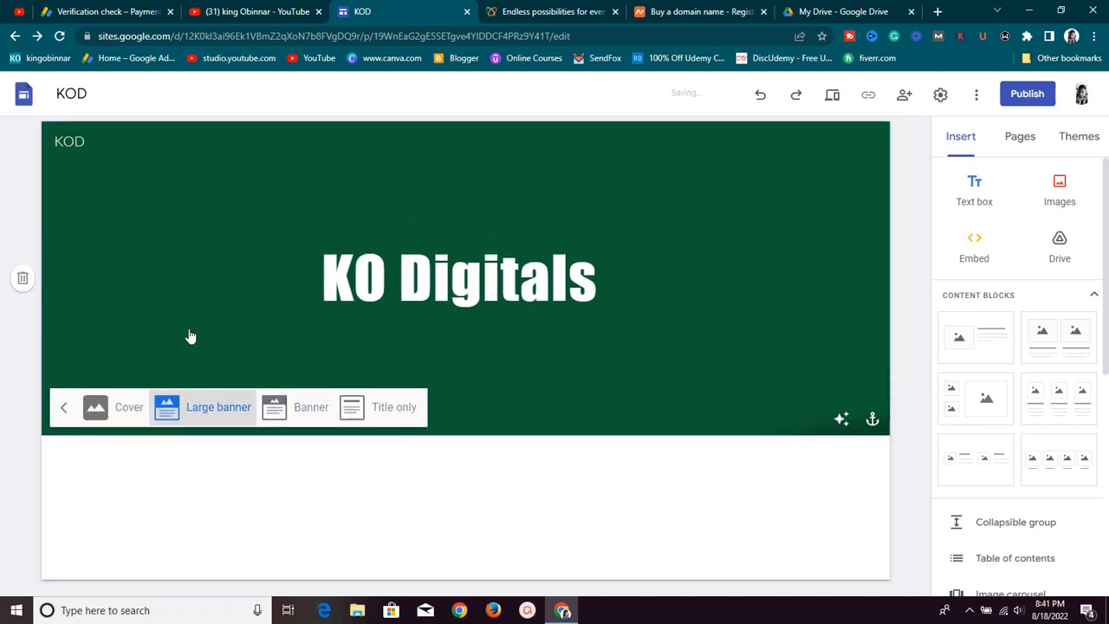
pyautogui.click(129, 453)
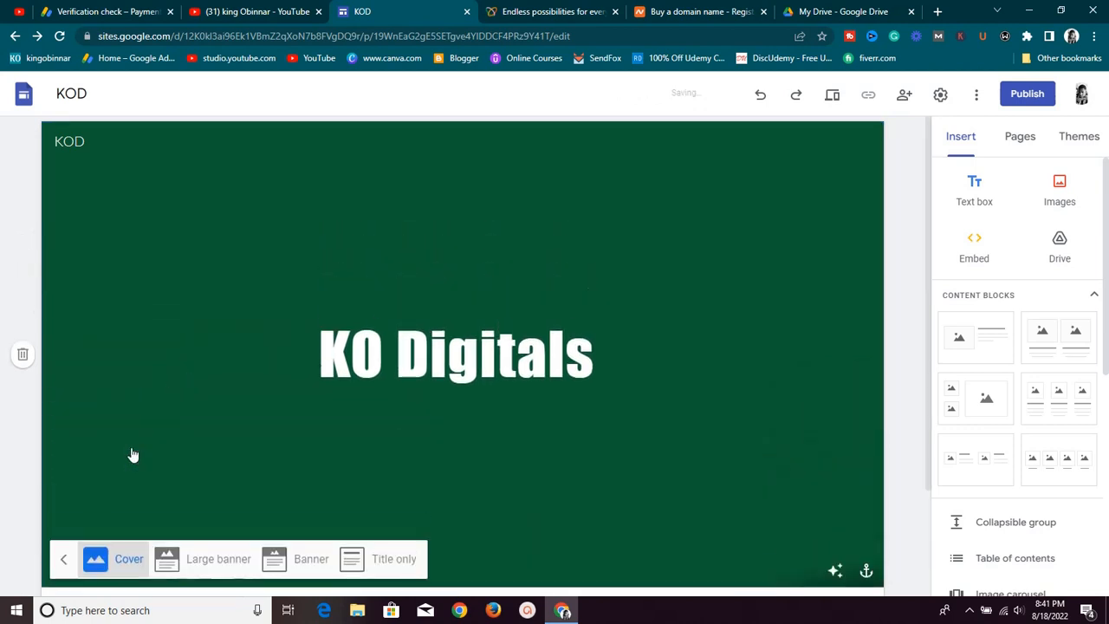
pyautogui.click(295, 570)
pyautogui.click(394, 328)
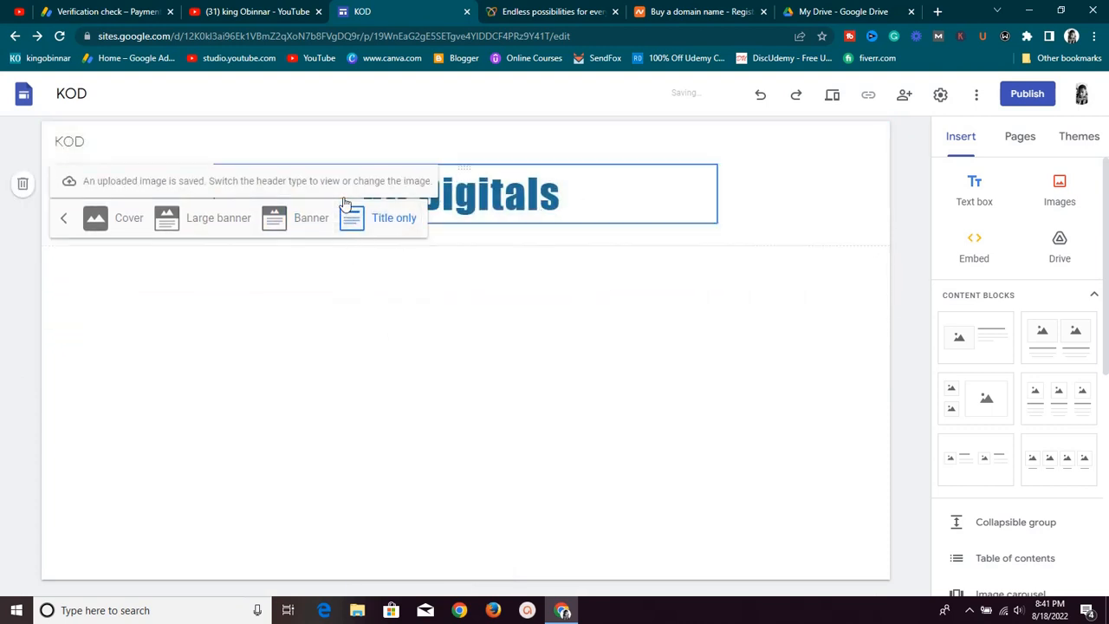
pyautogui.click(310, 218)
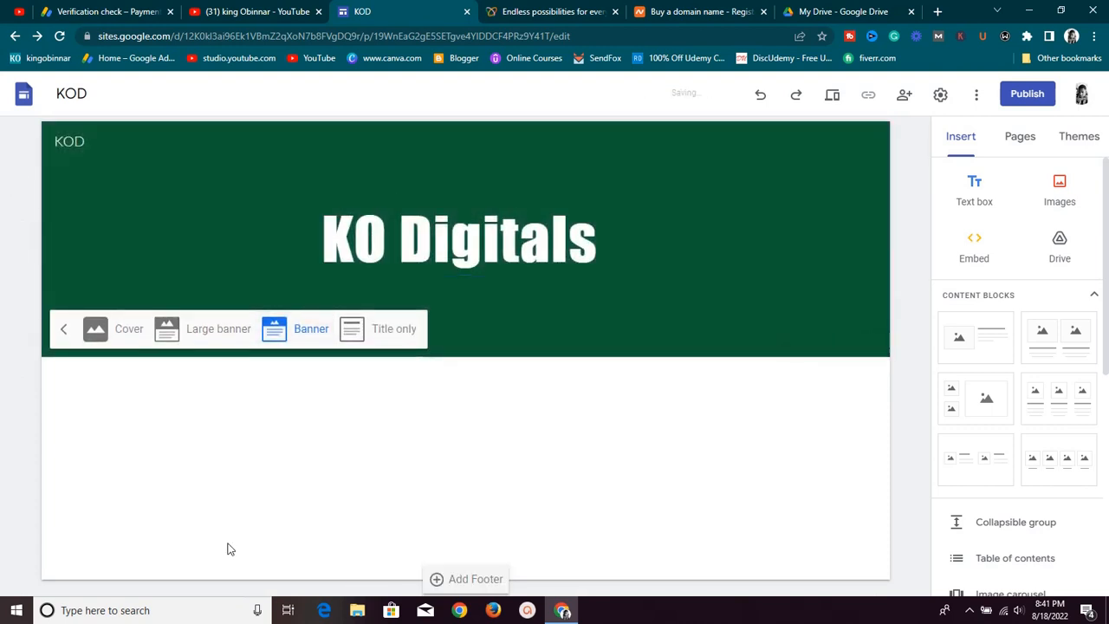
pyautogui.click(229, 513)
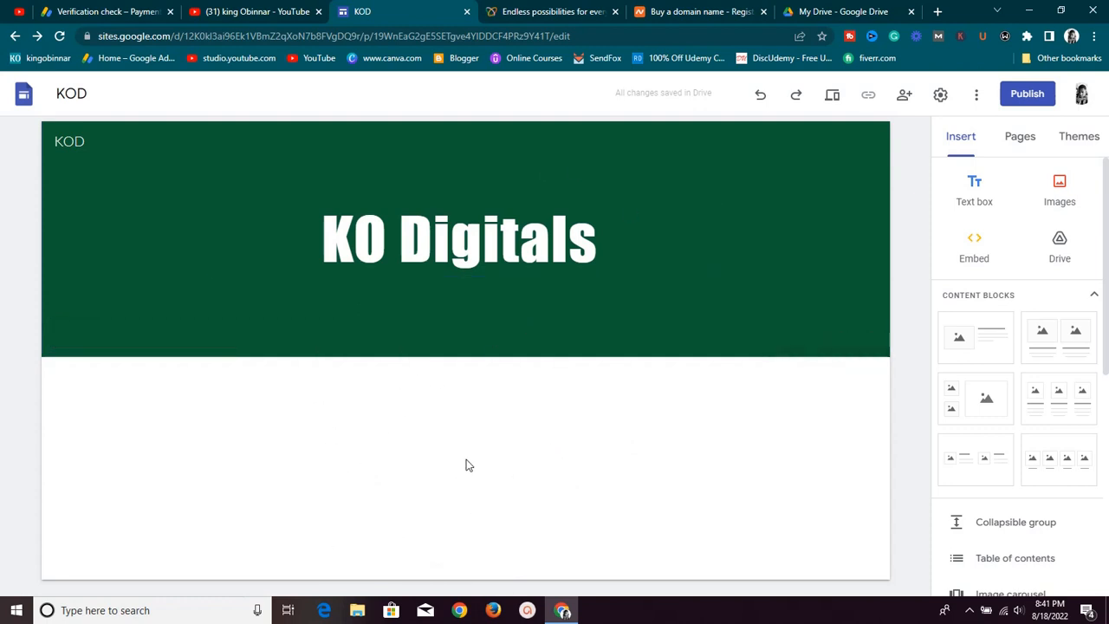
# Switch to Google Drive and view the file upload dialog, closing it without choosing a file
pyautogui.click(834, 11)
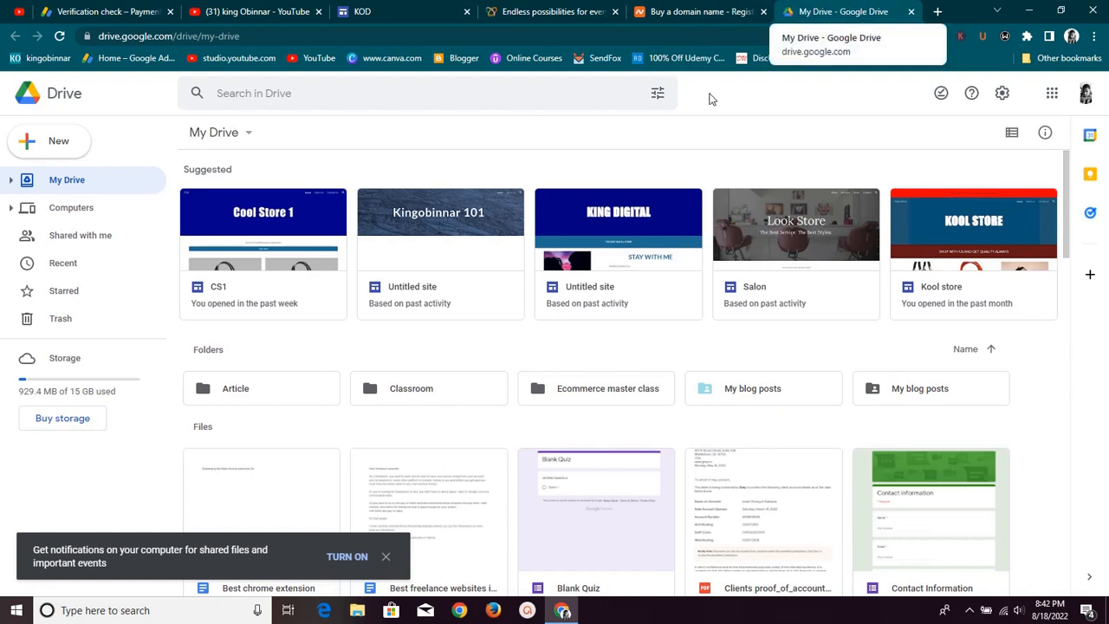
pyautogui.click(59, 149)
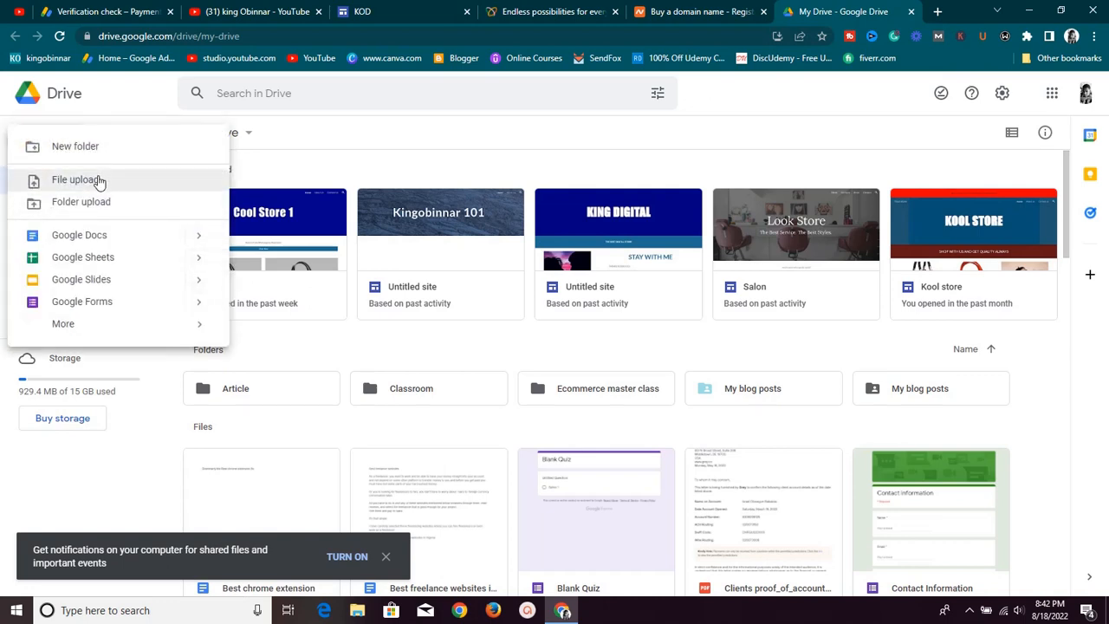
pyautogui.click(98, 181)
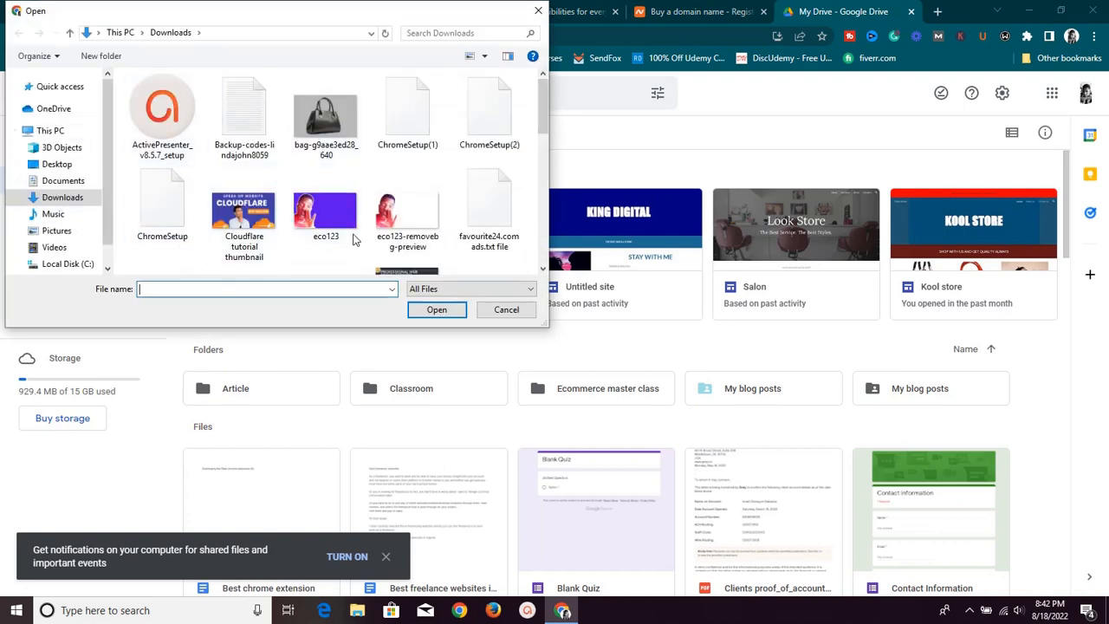
pyautogui.click(539, 10)
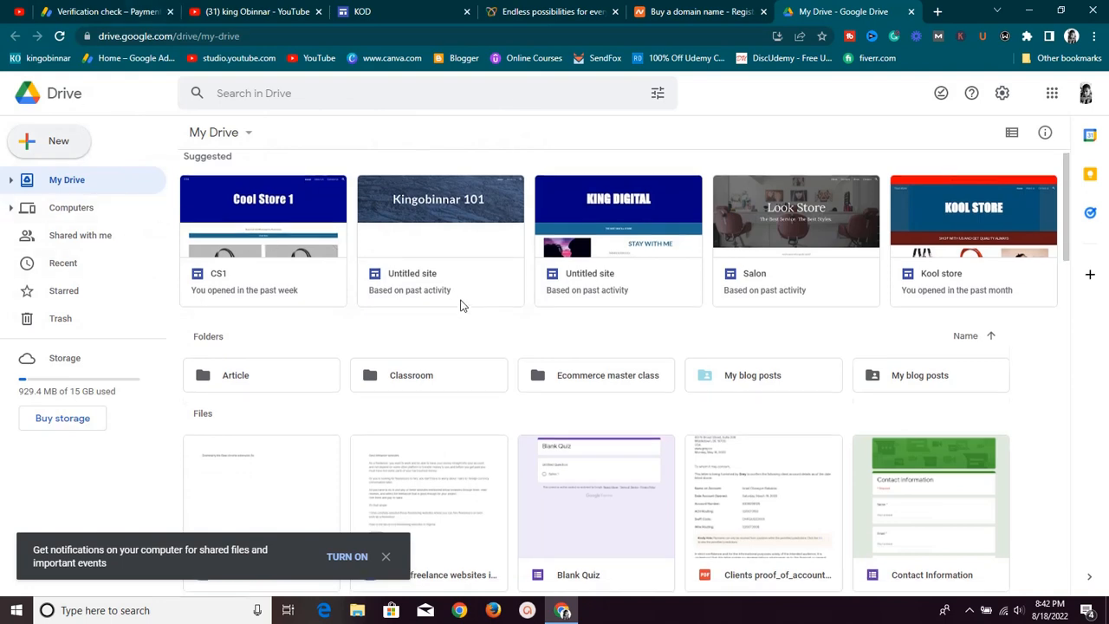
# Look through the folders and files stored in My Drive
pyautogui.scroll(-3, 460, 305)
pyautogui.scroll(3, 460, 305)
pyautogui.scroll(-5, 461, 305)
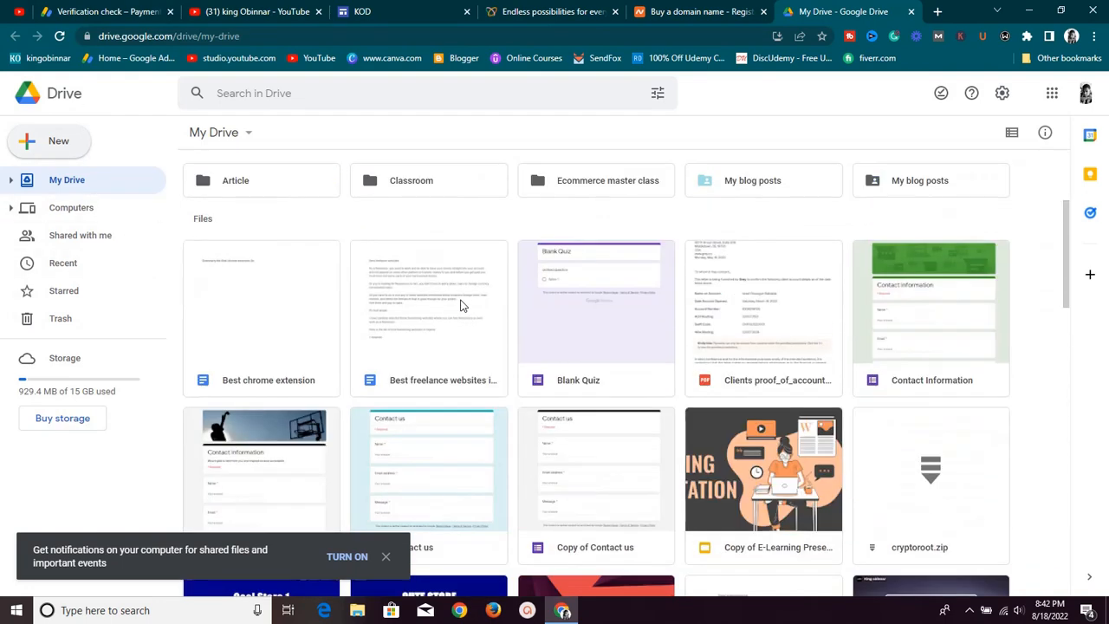
pyautogui.scroll(5, 487, 318)
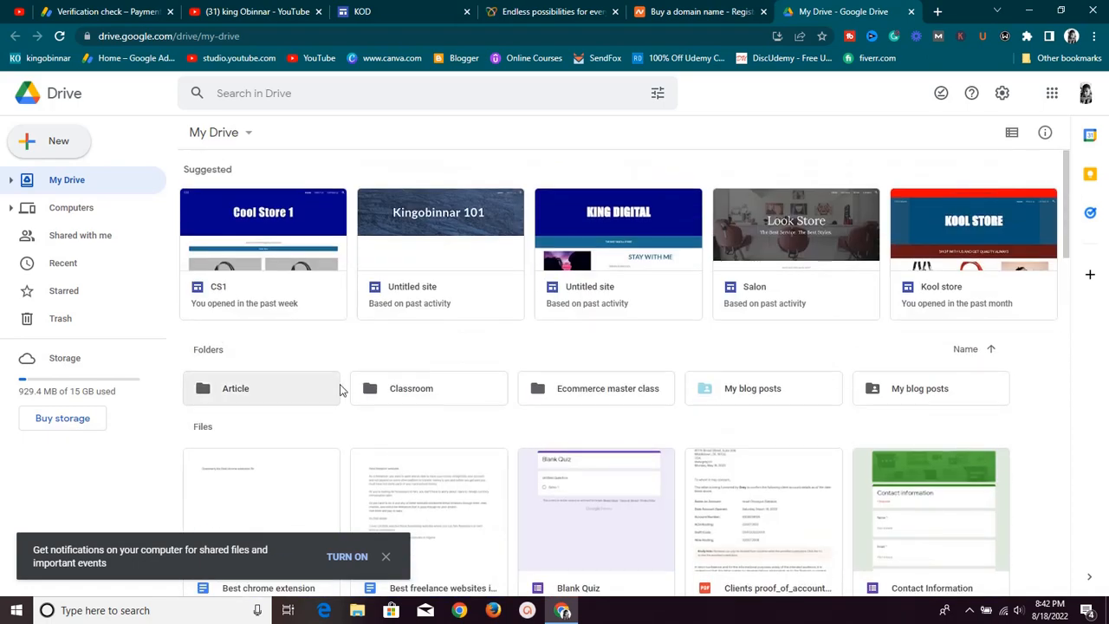
pyautogui.scroll(-5, 355, 389)
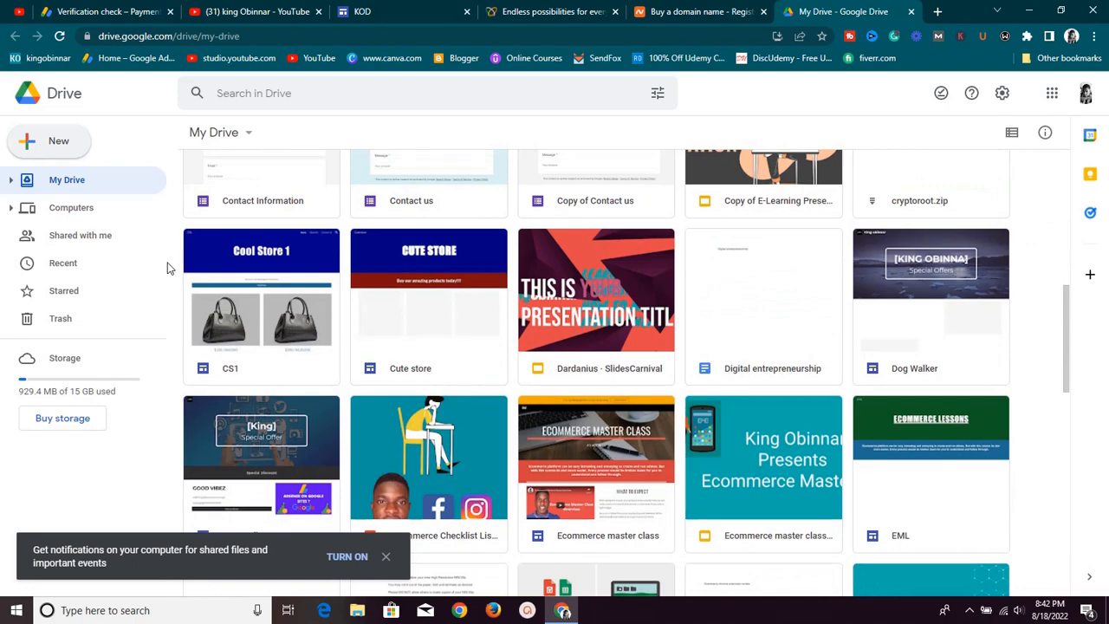
pyautogui.scroll(3, 297, 318)
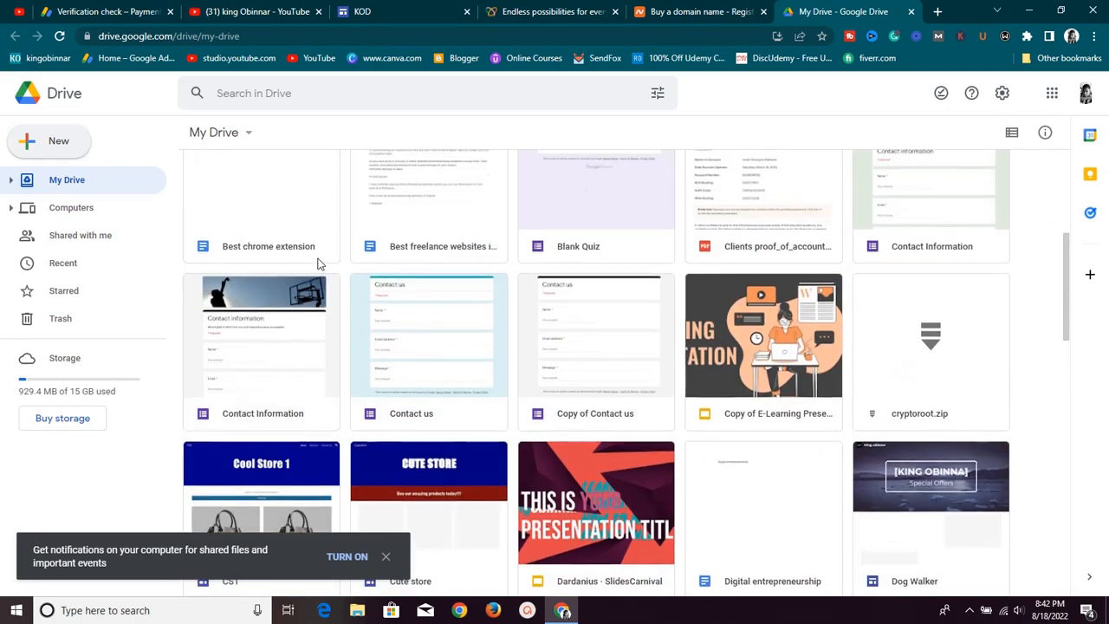
pyautogui.scroll(4, 317, 263)
pyautogui.scroll(-1, 336, 297)
pyautogui.scroll(-12, 336, 297)
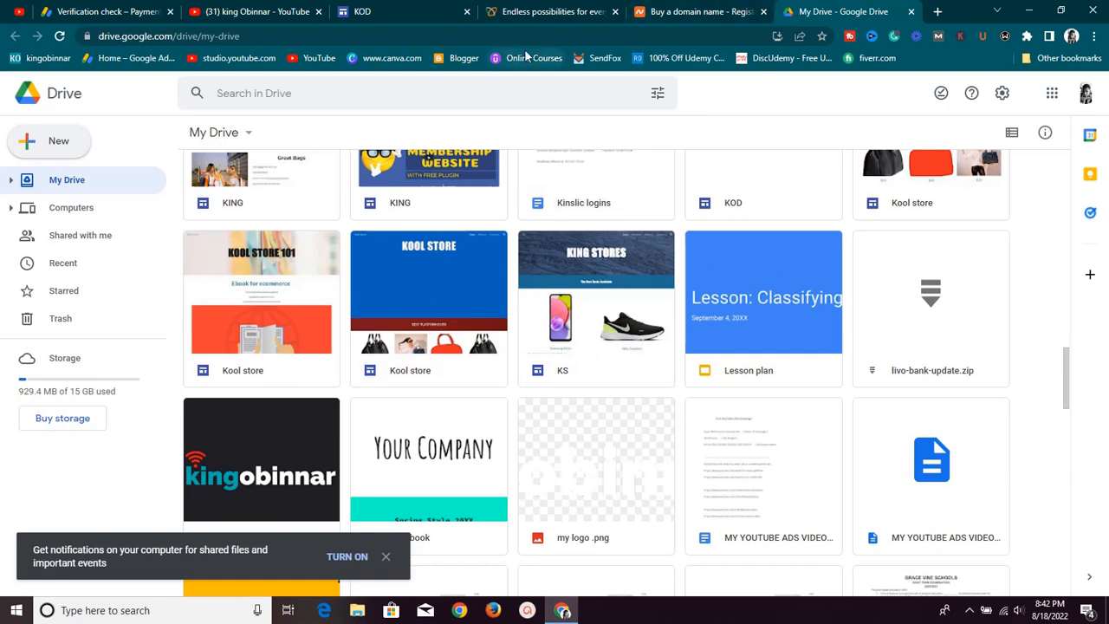
# Return to the KOD site, try a content block with one image and text beneath the header, and delete that section
pyautogui.click(373, 11)
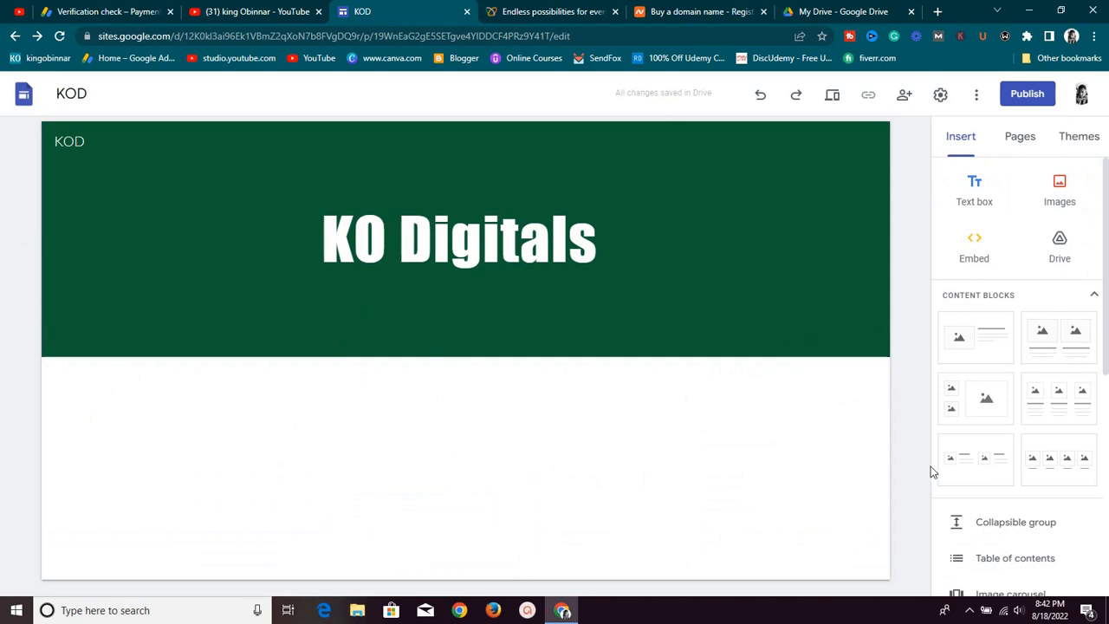
pyautogui.scroll(-2, 1045, 384)
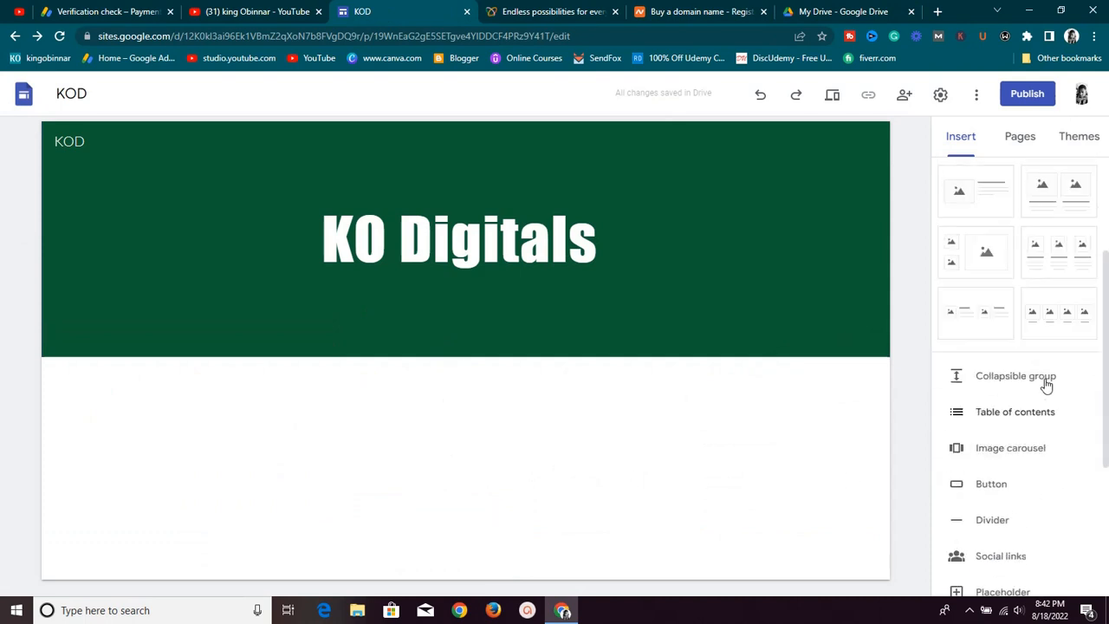
pyautogui.scroll(2, 1045, 383)
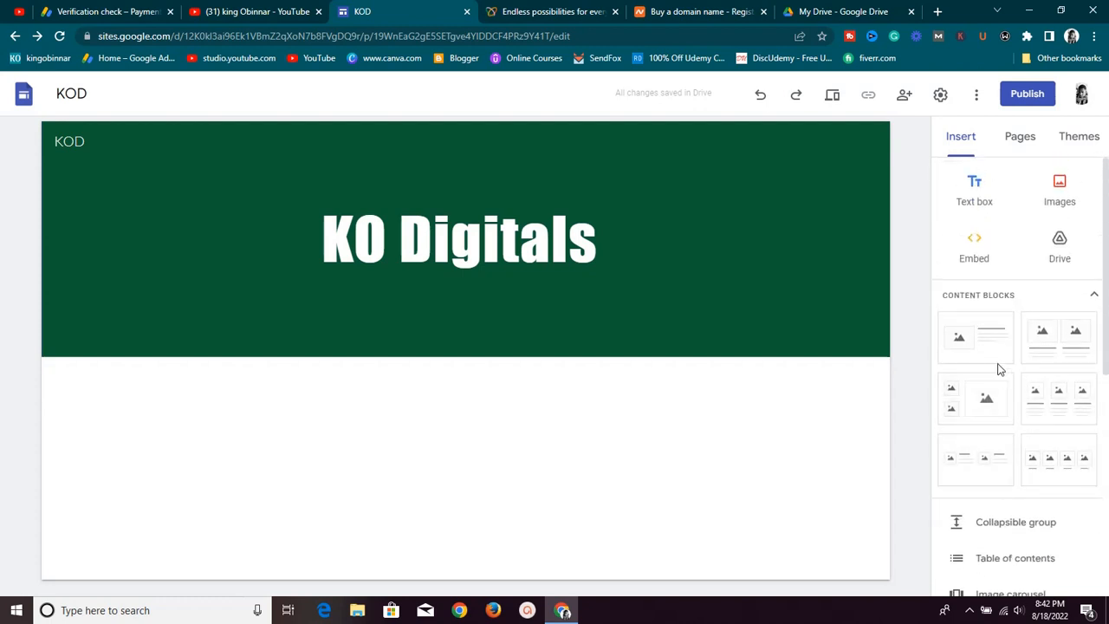
pyautogui.moveTo(1004, 338); pyautogui.dragTo(317, 500)
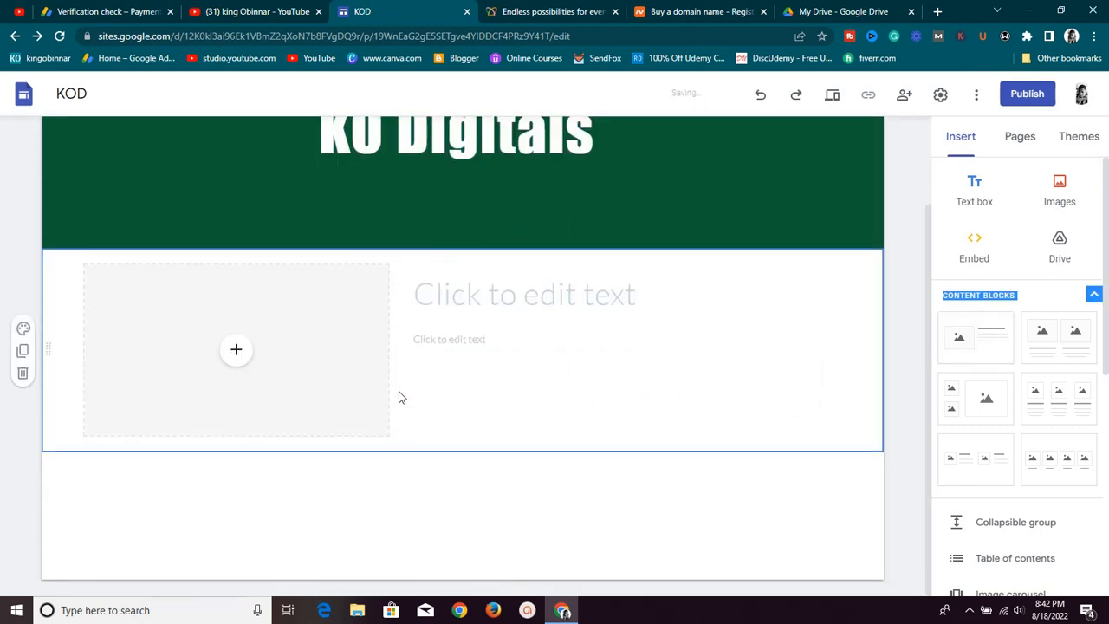
pyautogui.click(24, 373)
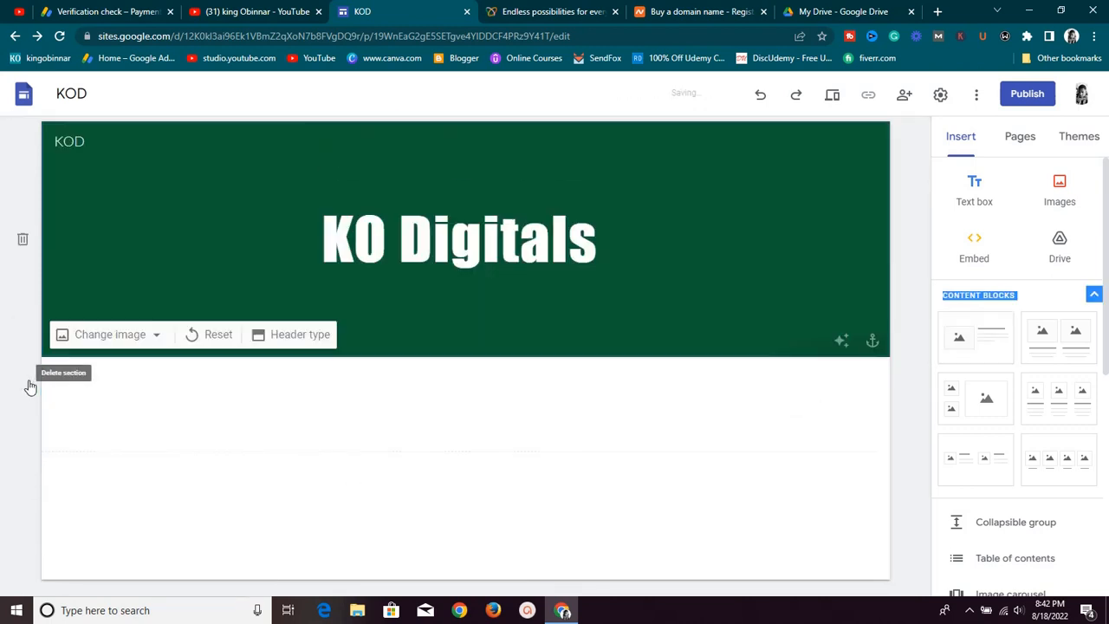
# Add a text box in the empty area below the header reading "The best products"
pyautogui.doubleClick(436, 406)
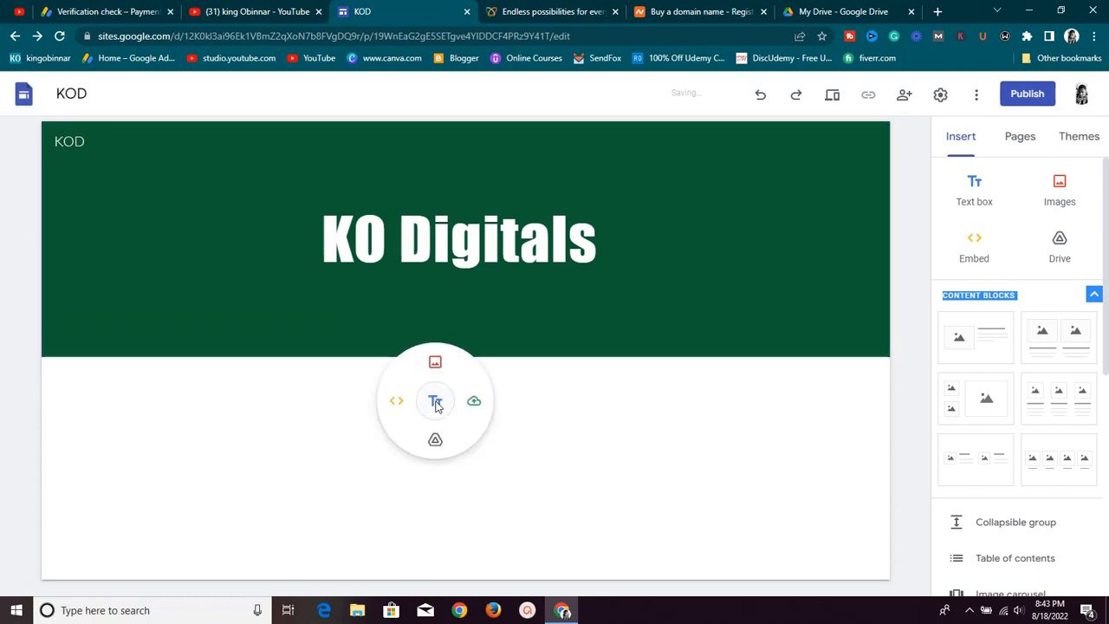
pyautogui.click(436, 399)
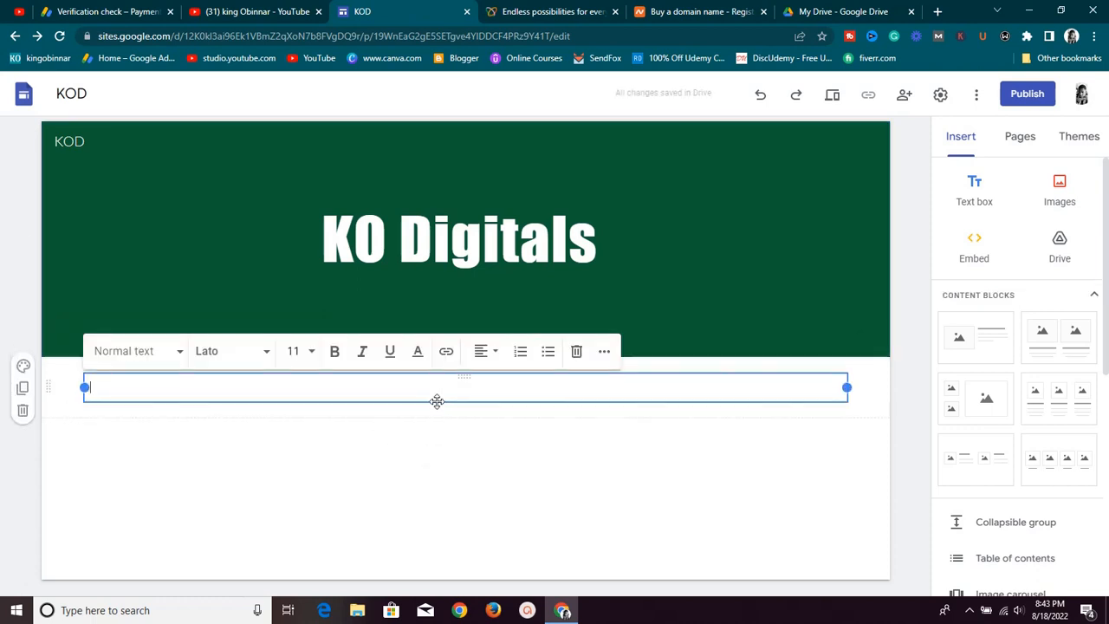
pyautogui.write('t products')
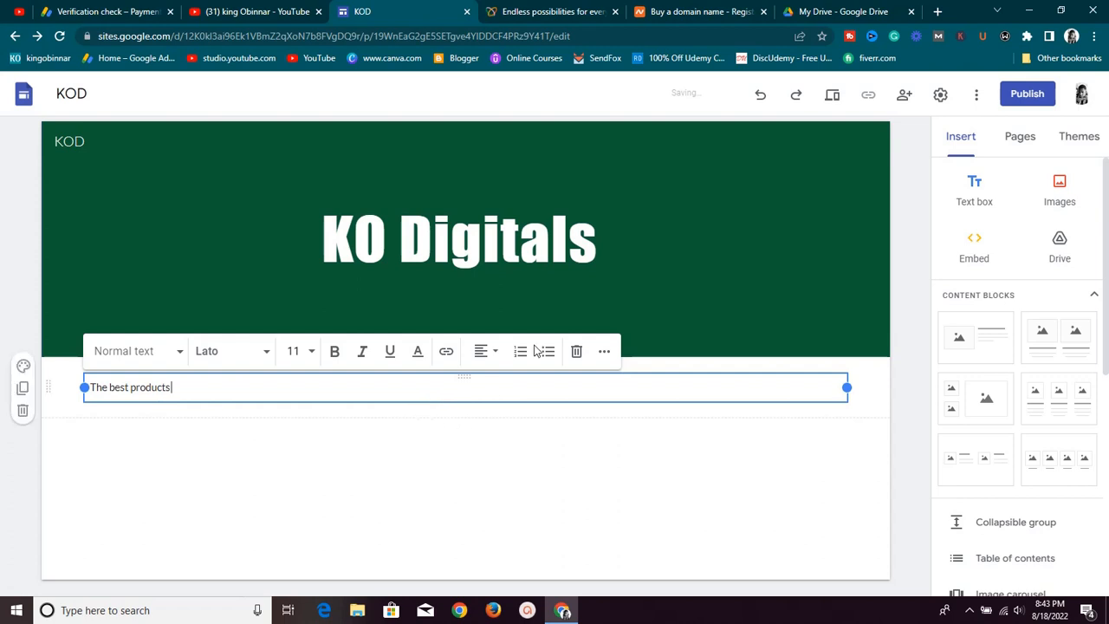
# Centre-align the "The best products" text and set its font to Arial
pyautogui.click(496, 354)
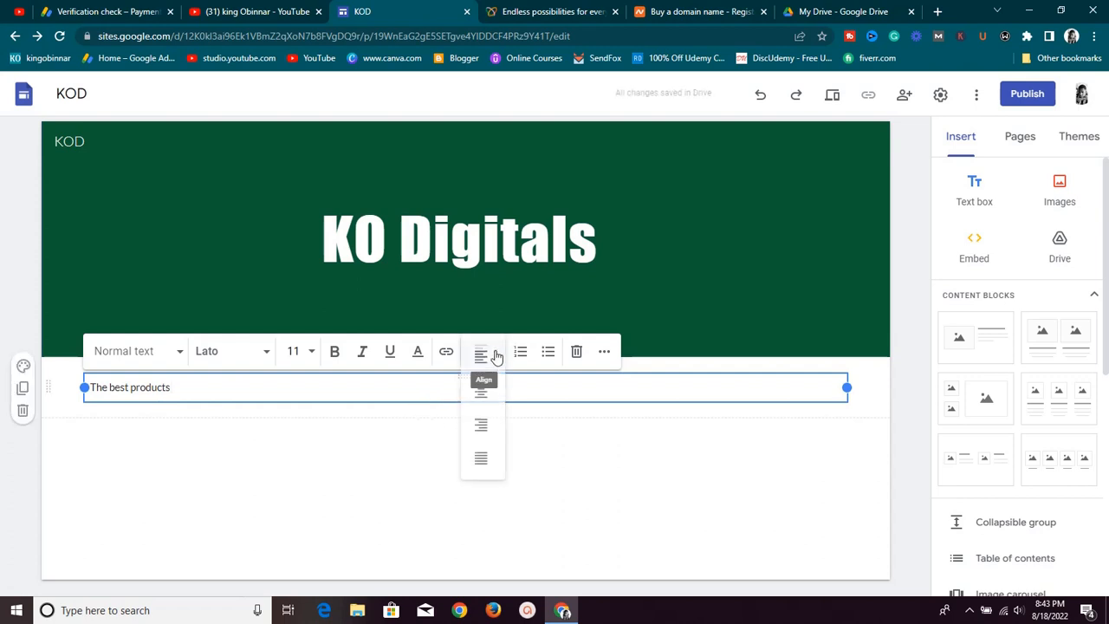
pyautogui.click(492, 391)
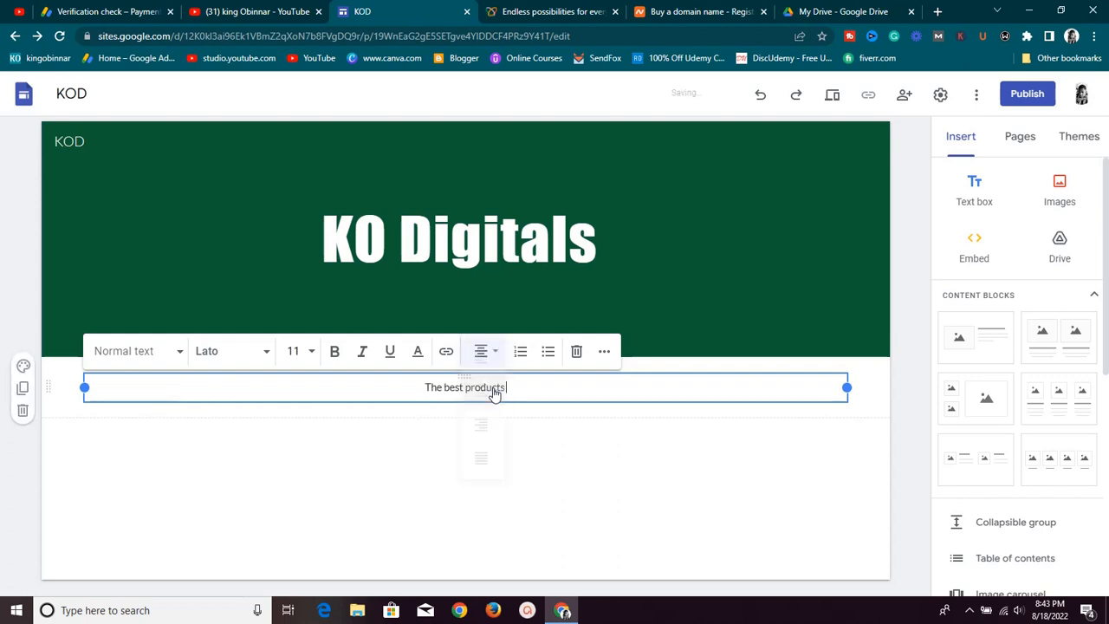
pyautogui.click(267, 352)
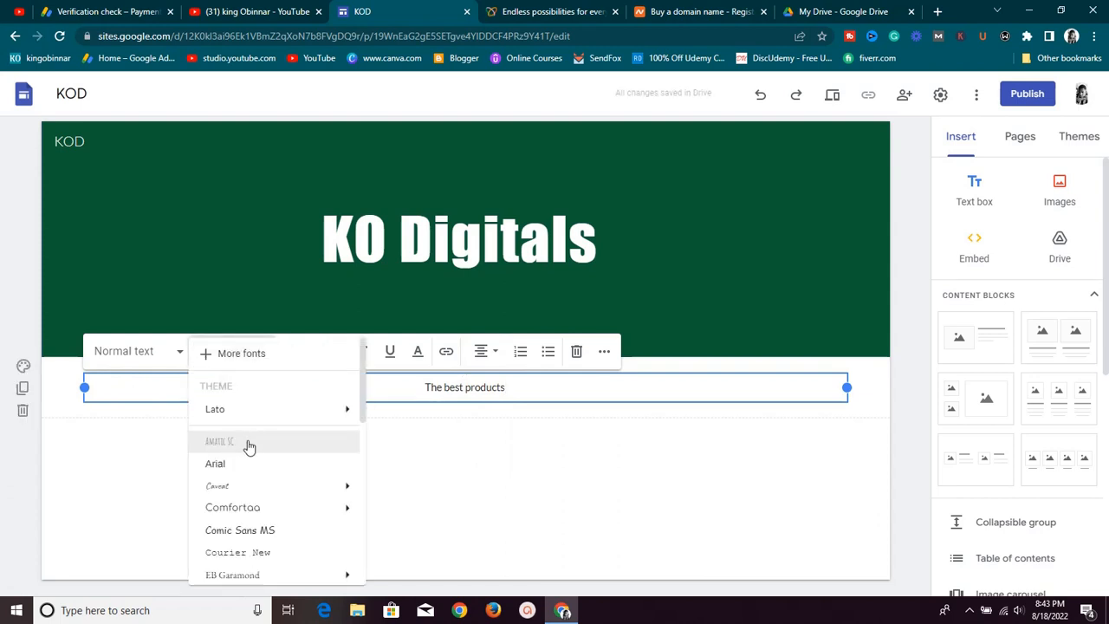
pyautogui.click(273, 465)
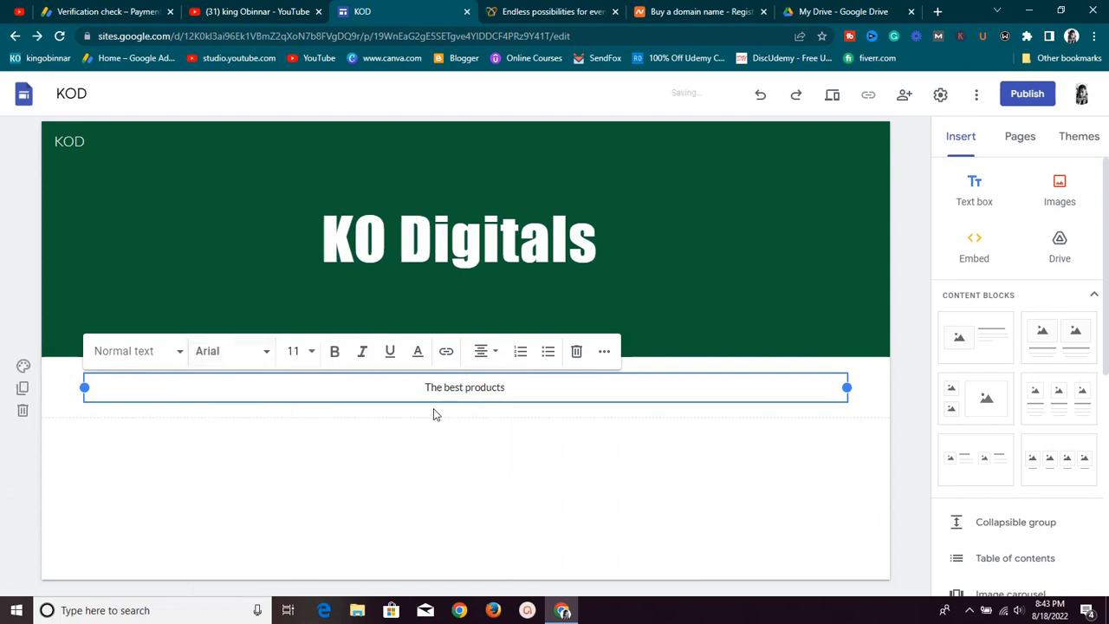
pyautogui.tripleClick(448, 390)
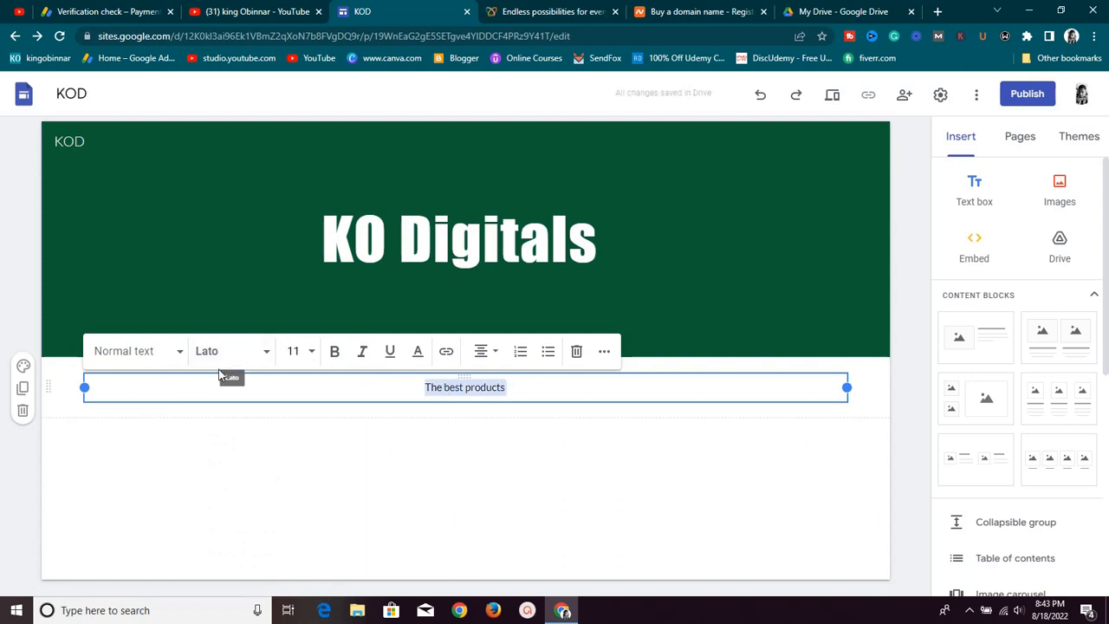
pyautogui.click(262, 352)
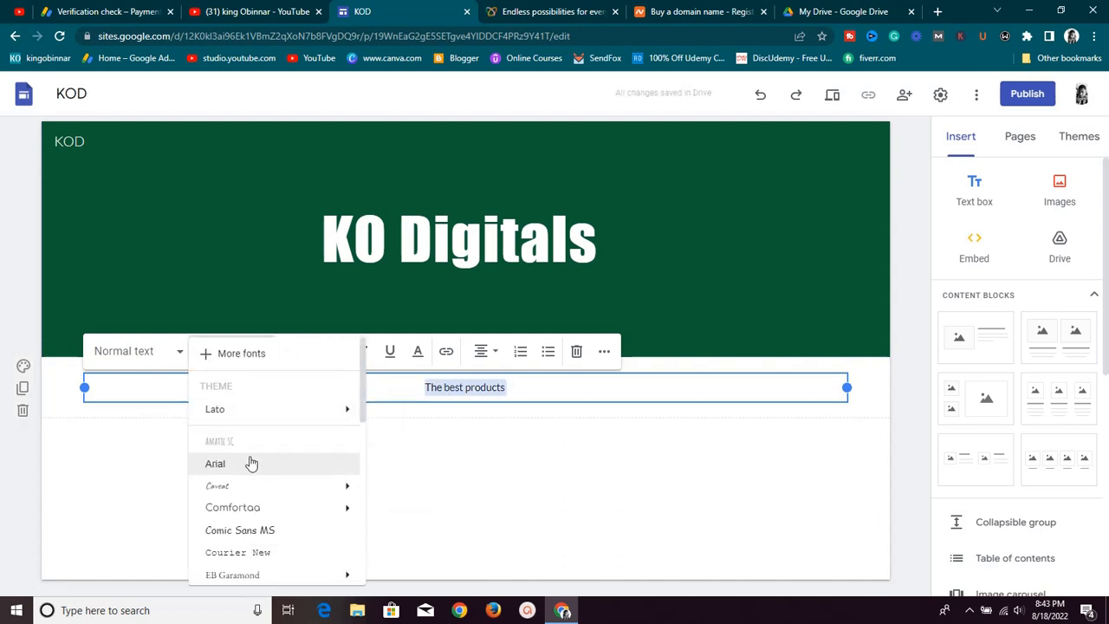
pyautogui.click(250, 461)
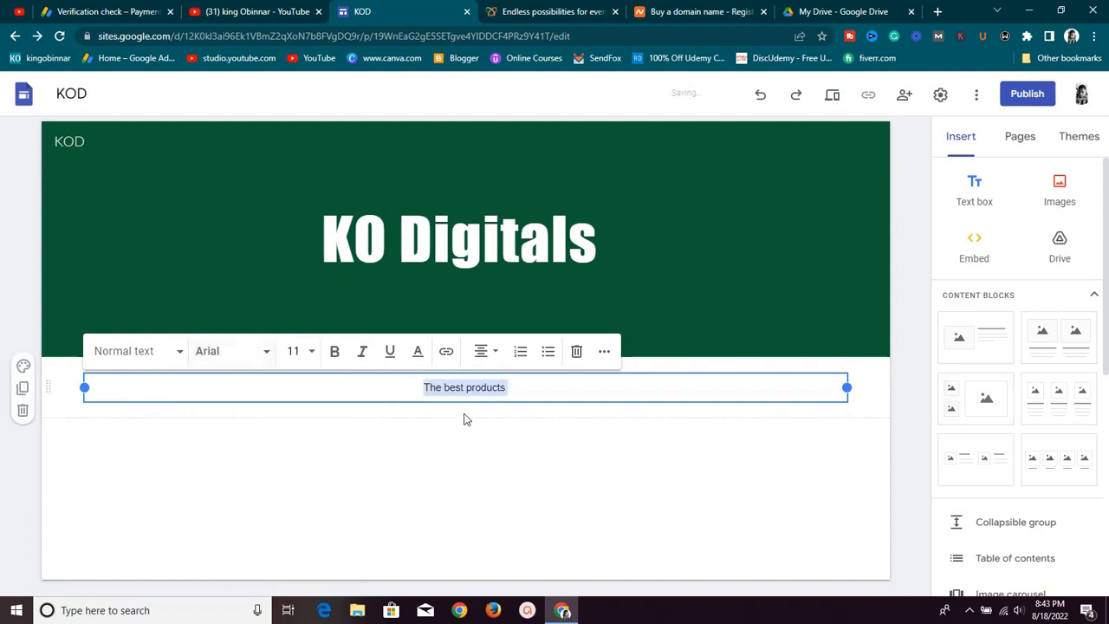
# Open the image picker for the background of the "The best products" section and search for "blue" images
pyautogui.click(23, 364)
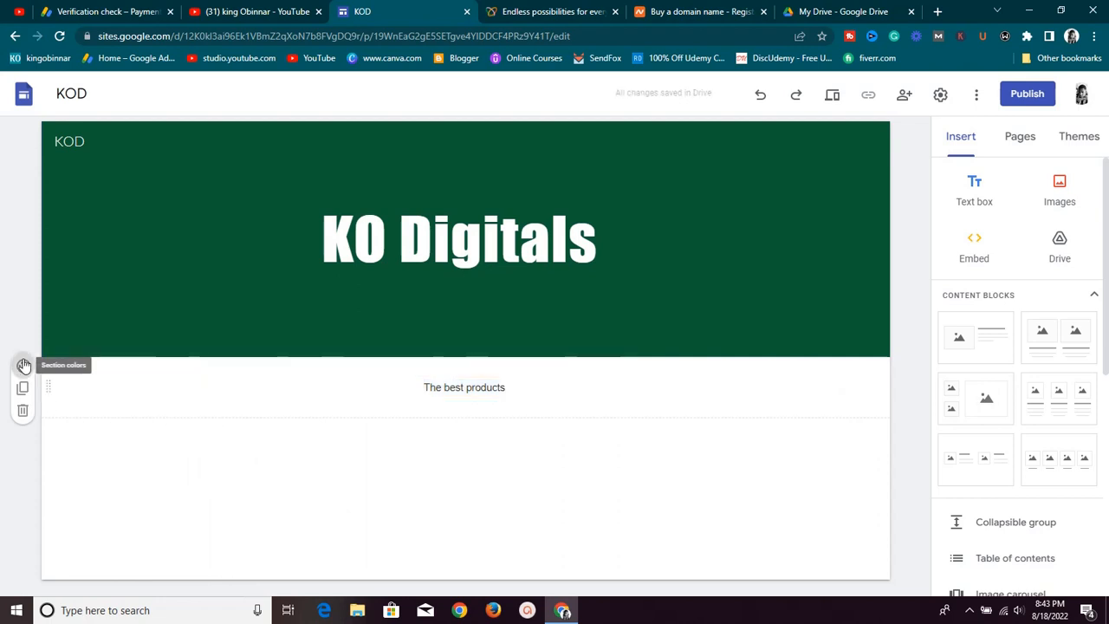
pyautogui.moveTo(95, 476)
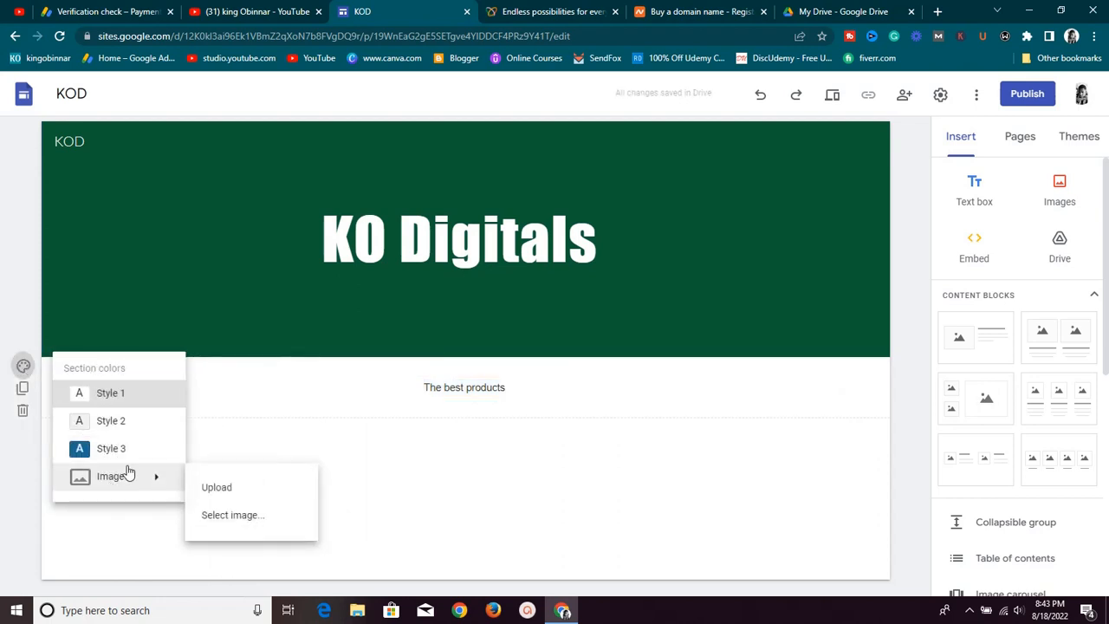
pyautogui.click(199, 520)
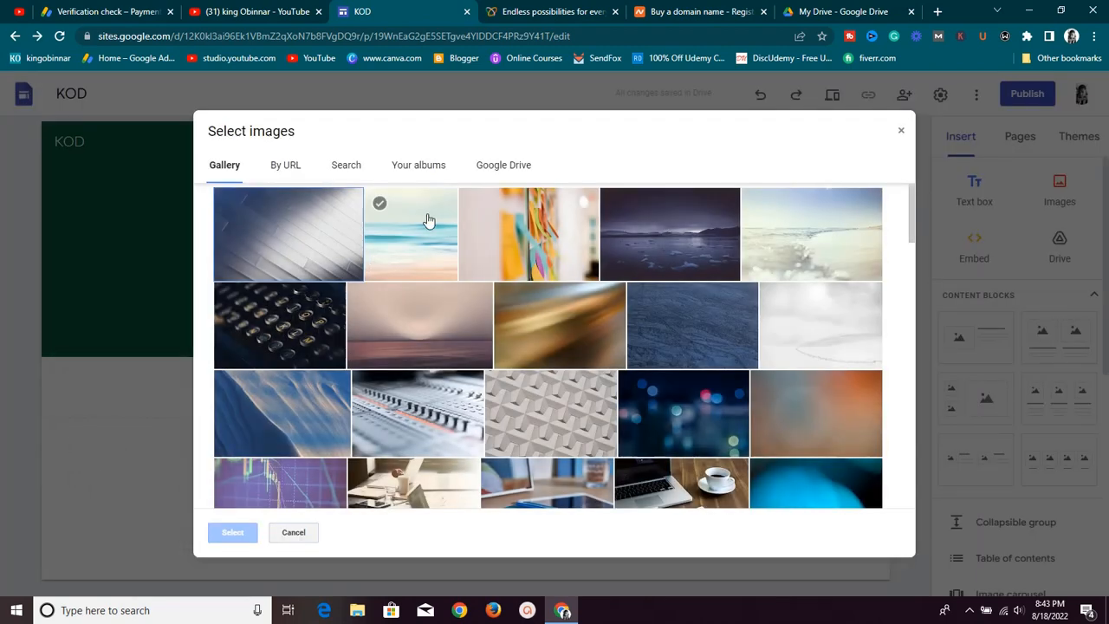
pyautogui.scroll(-10, 421, 416)
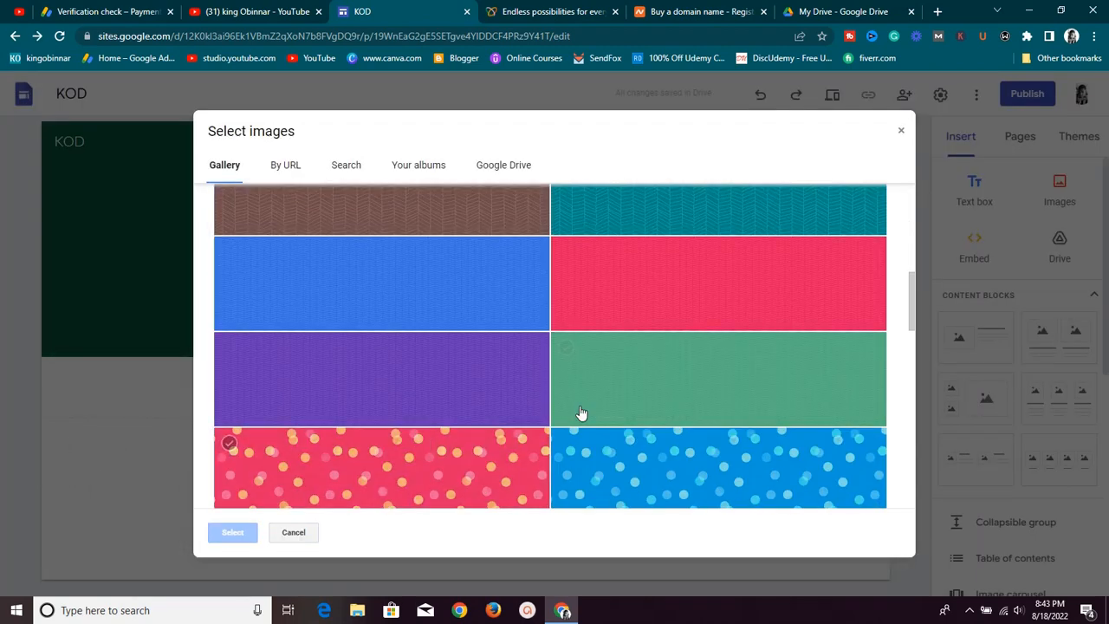
pyautogui.scroll(3, 520, 364)
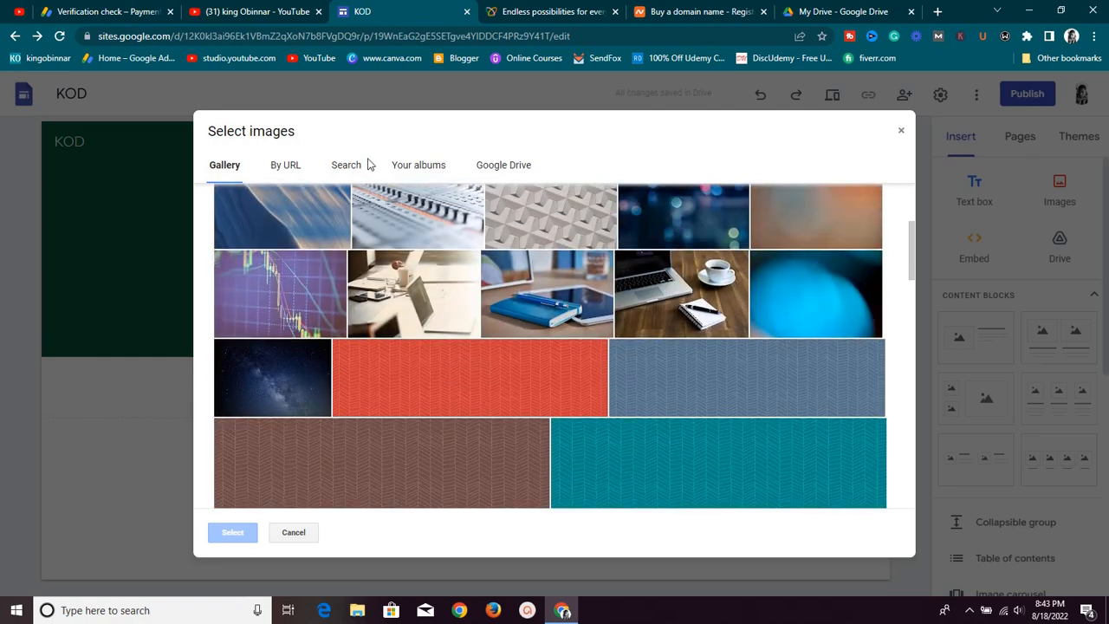
pyautogui.click(347, 166)
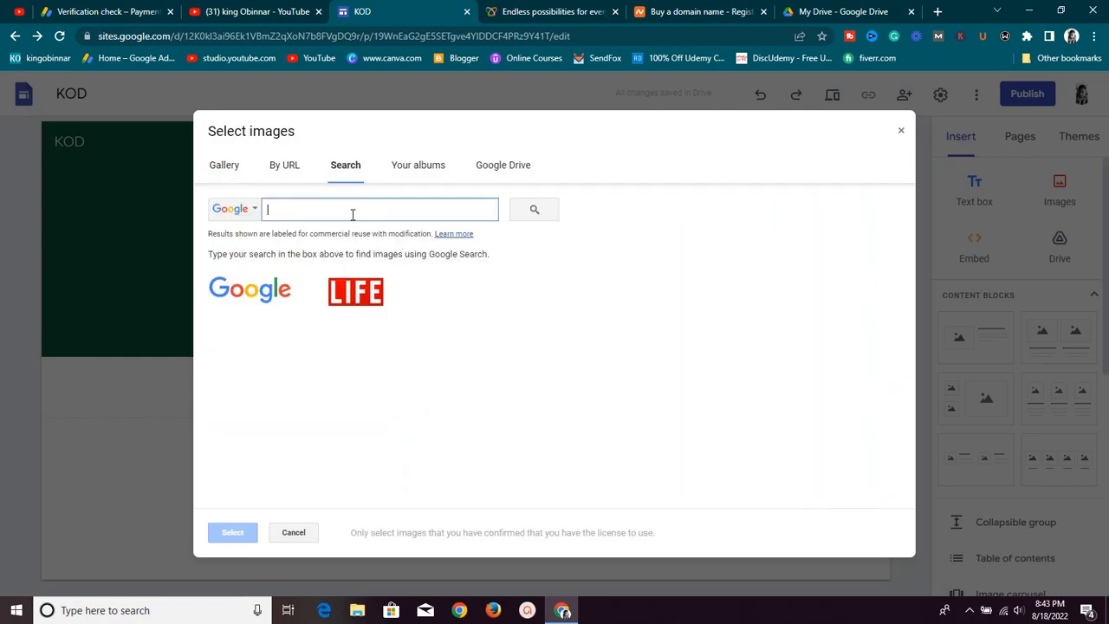
pyautogui.write('blue')
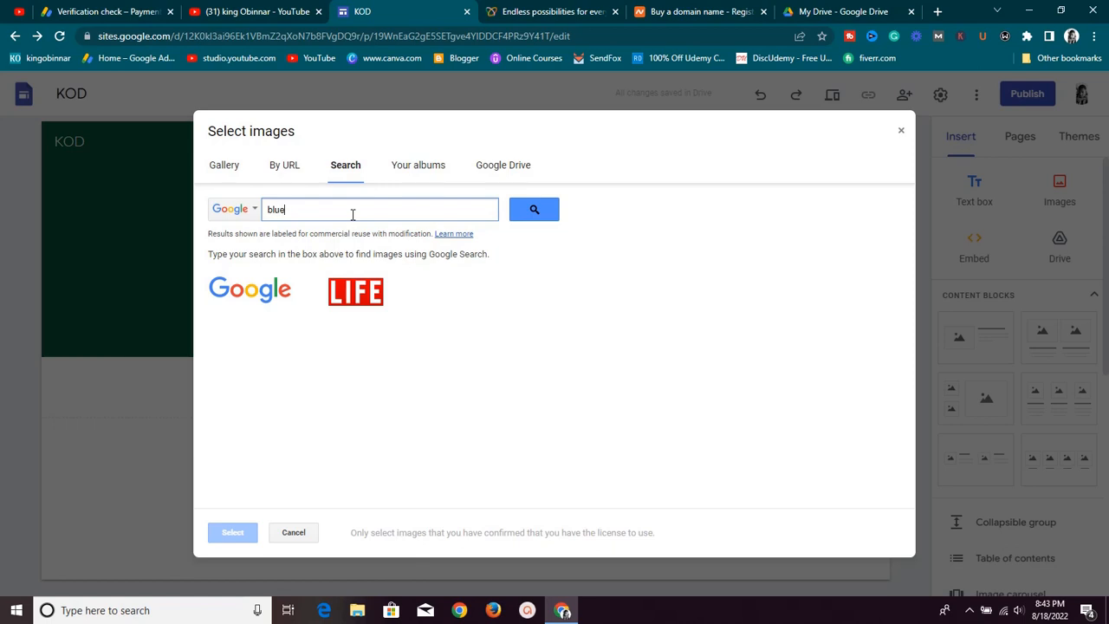
pyautogui.press('Return')
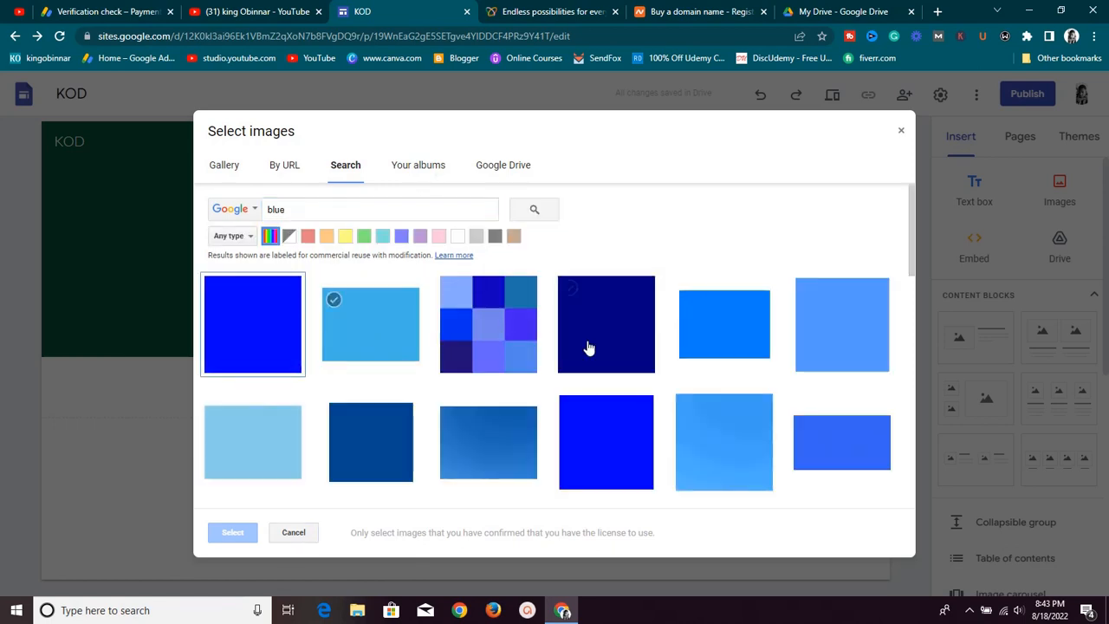
# Choose the plain navy blue square from the image results as the section's background
pyautogui.scroll(-2, 495, 361)
pyautogui.scroll(2, 494, 362)
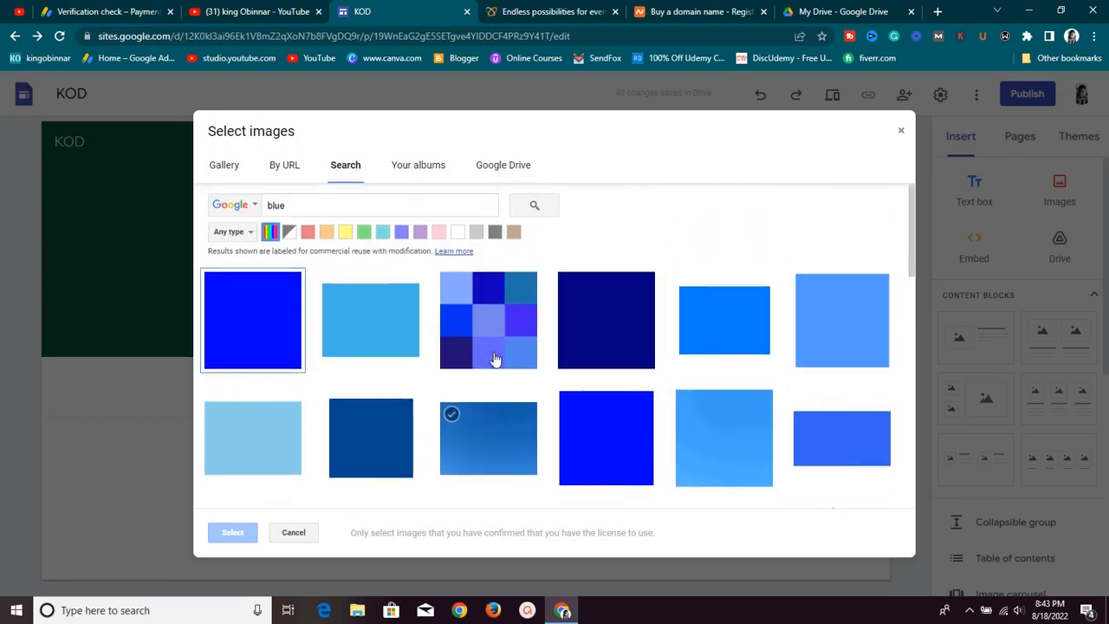
pyautogui.scroll(-4, 500, 361)
pyautogui.scroll(-2, 502, 362)
pyautogui.scroll(6, 502, 355)
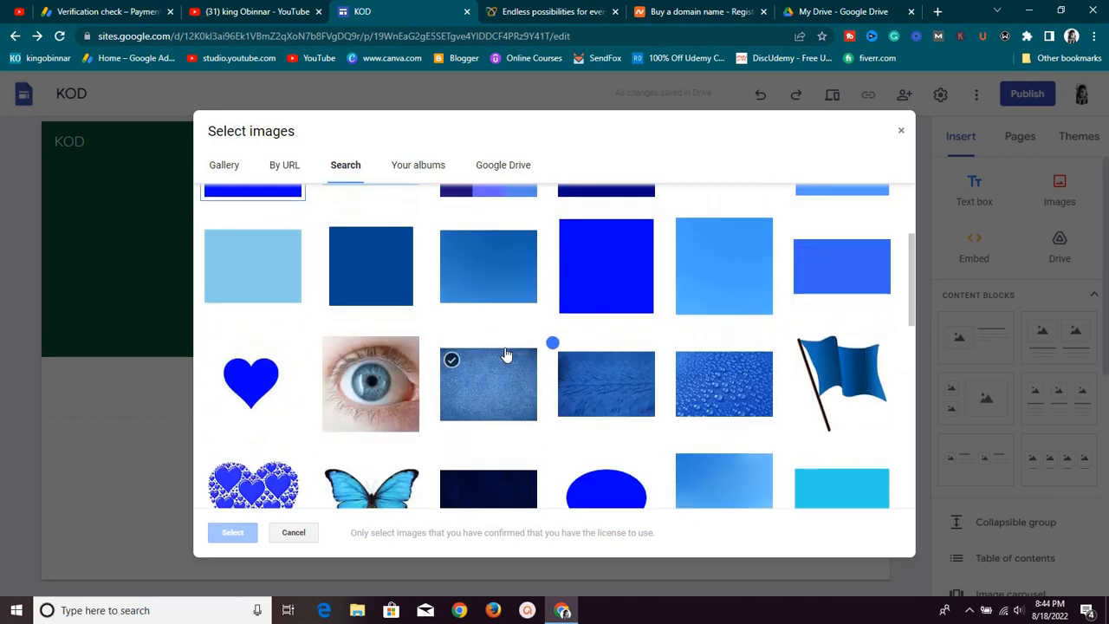
pyautogui.click(617, 344)
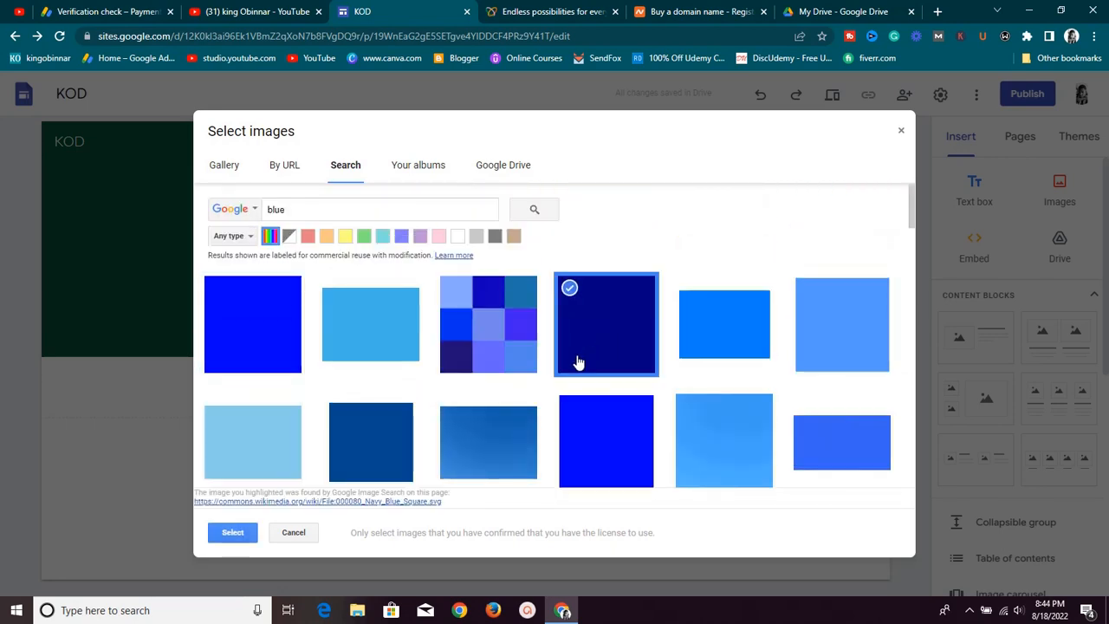
pyautogui.click(232, 532)
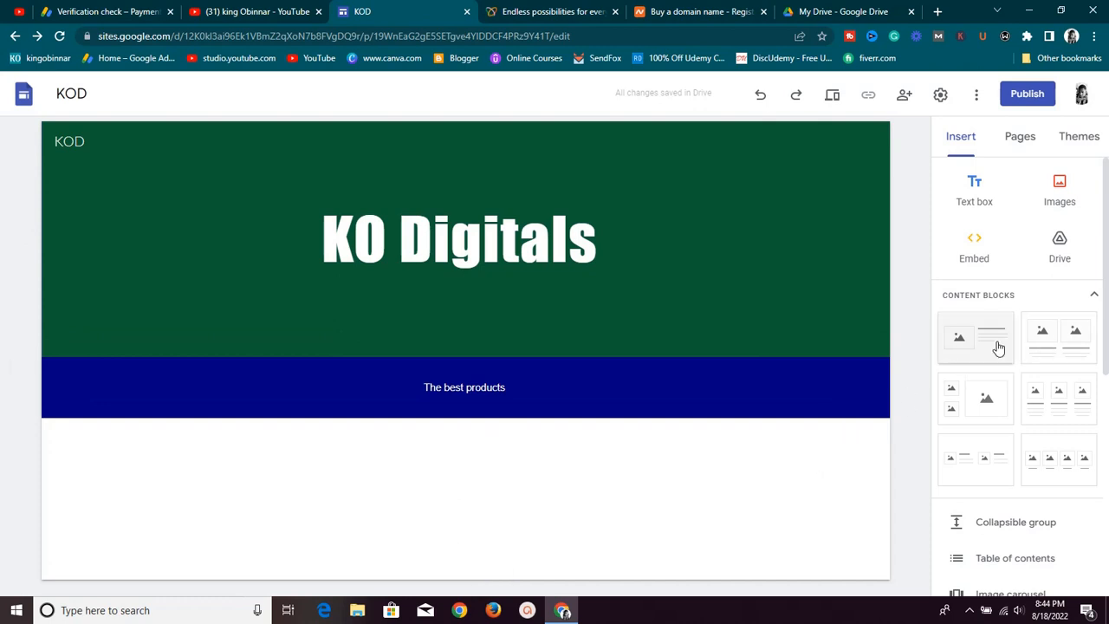
# Add a content block with one image beside a title and text beneath the "The best products" section
pyautogui.moveTo(998, 347); pyautogui.dragTo(419, 507)
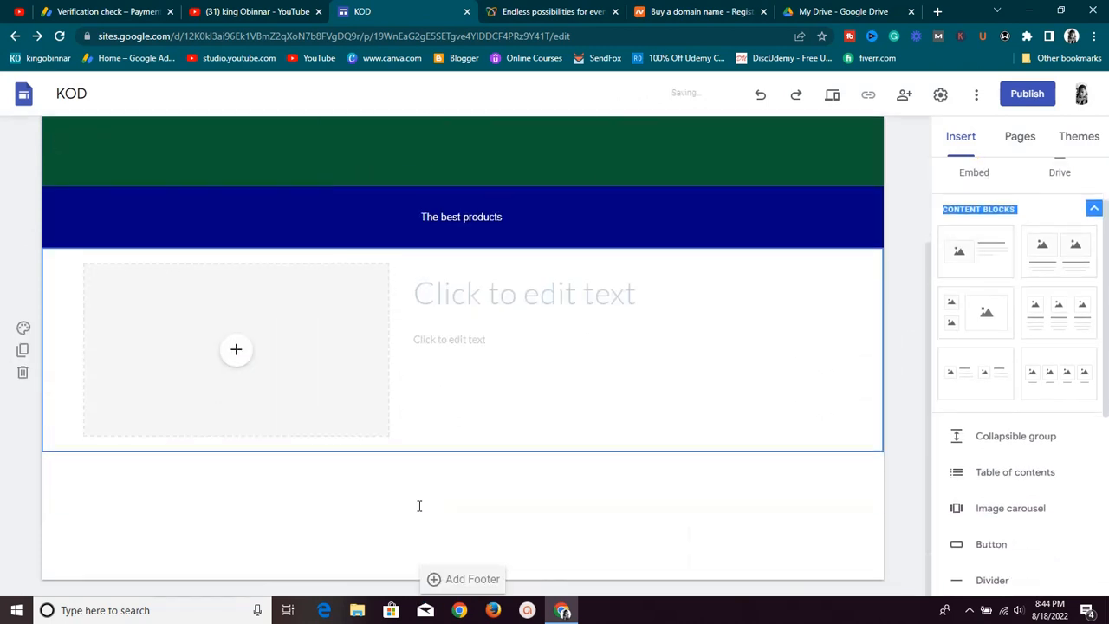
pyautogui.scroll(2, 431, 513)
pyautogui.scroll(-2, 434, 518)
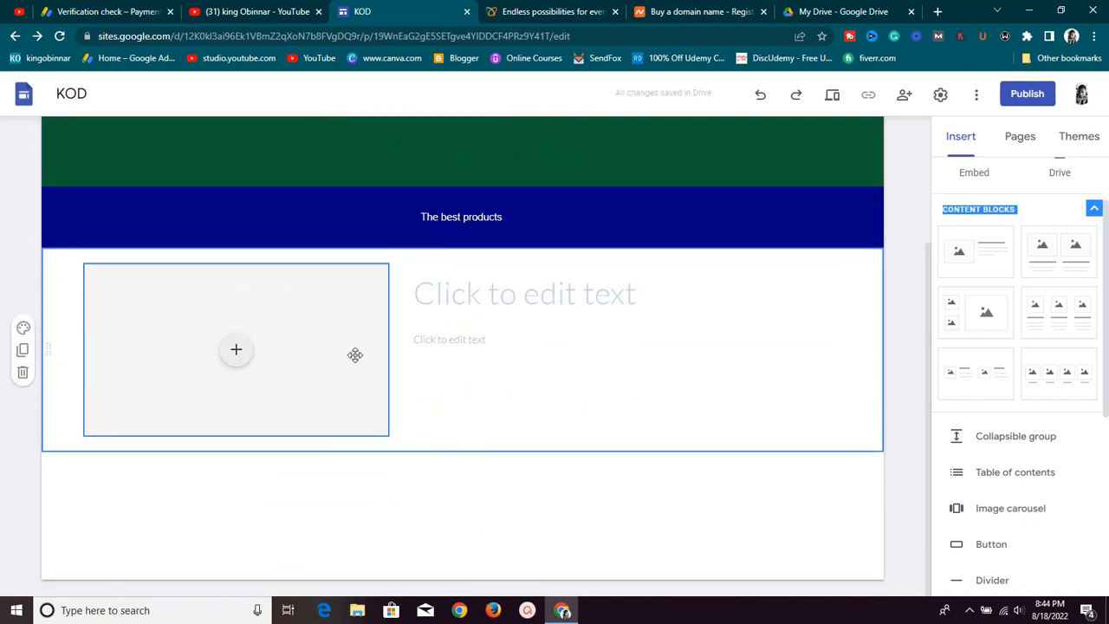
# Upload social-media-g0766a4521_640 from Downloads into the block's image placeholder and enlarge the image in height and width so all its icons show
pyautogui.click(233, 356)
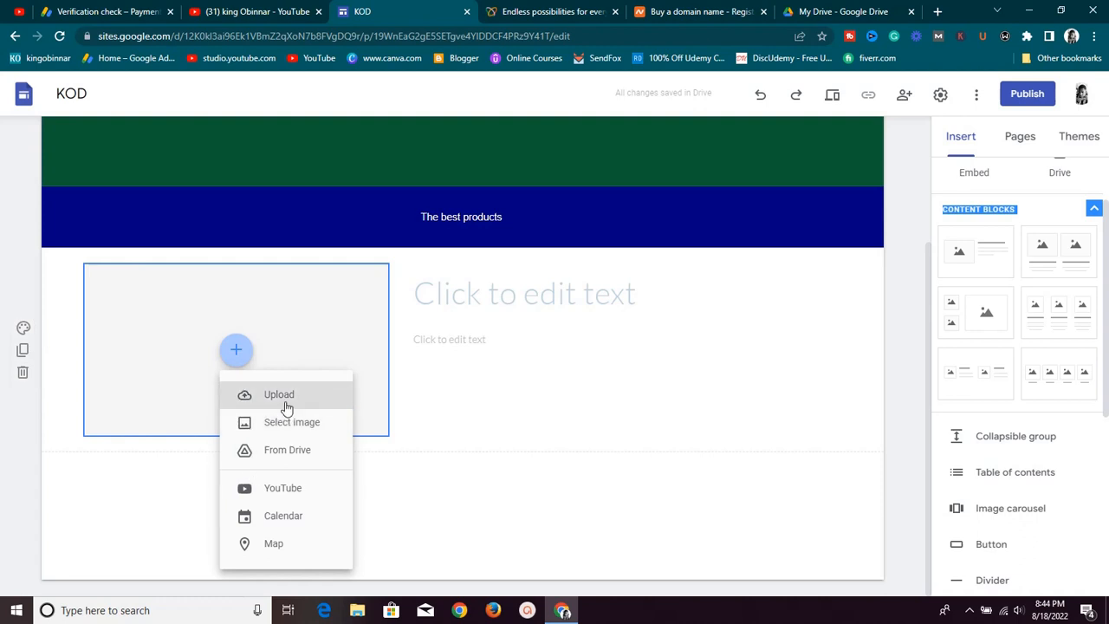
pyautogui.click(285, 407)
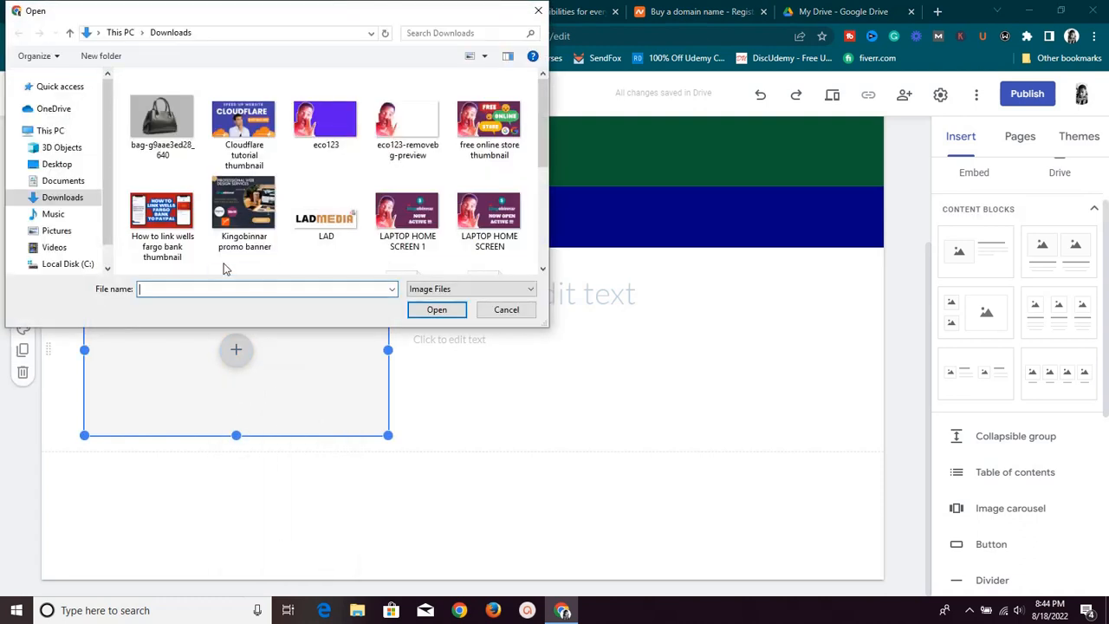
pyautogui.scroll(-3, 234, 260)
pyautogui.scroll(3, 329, 234)
pyautogui.scroll(-3, 353, 235)
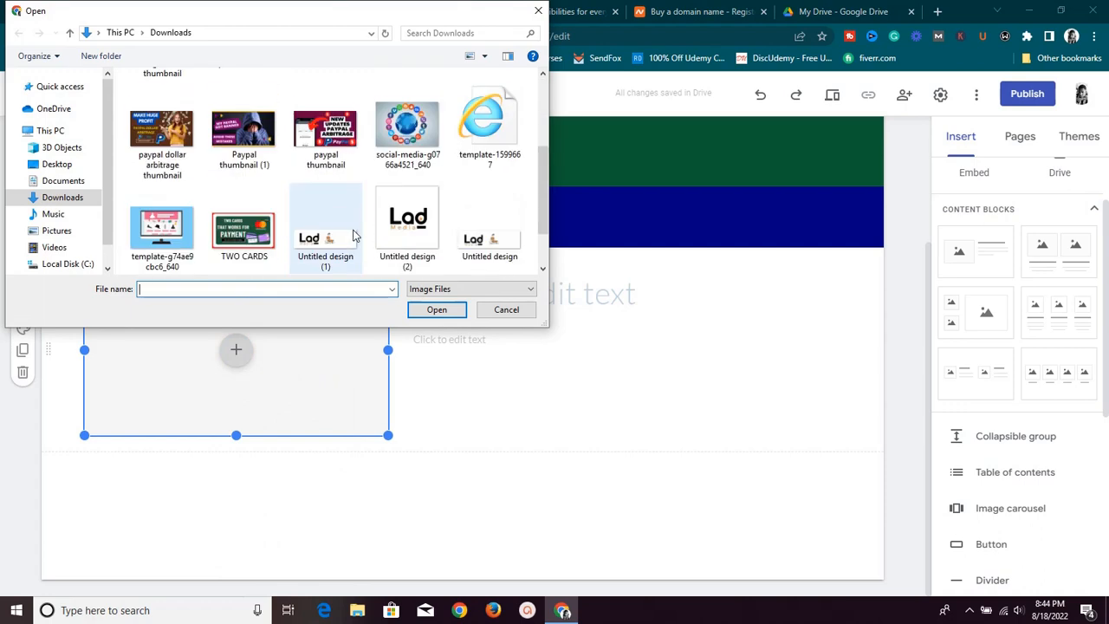
pyautogui.doubleClick(393, 143)
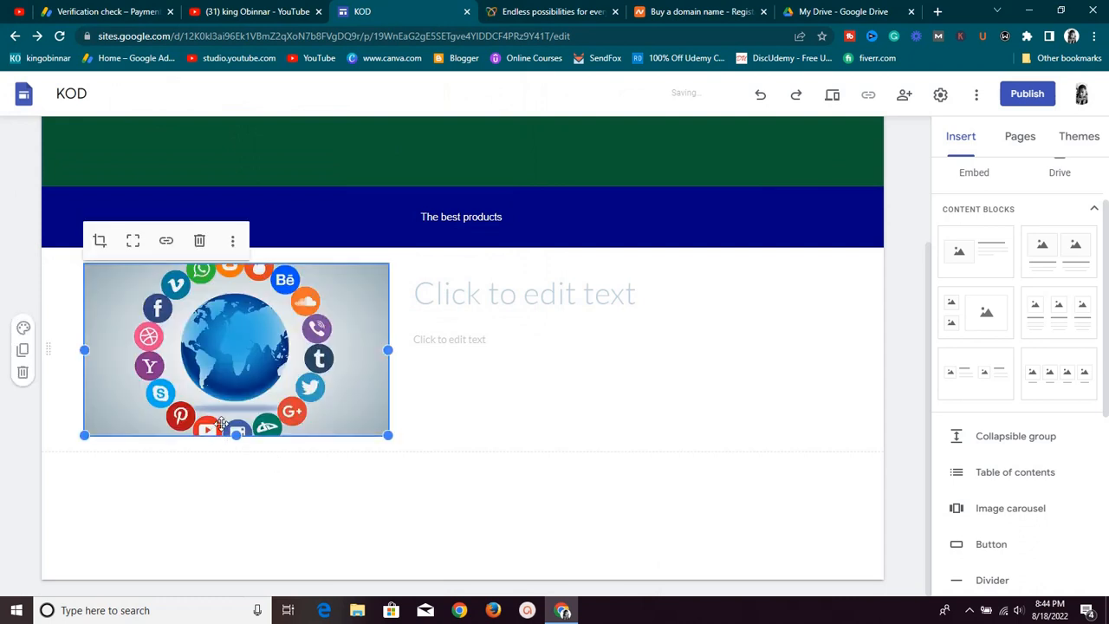
pyautogui.moveTo(236, 436); pyautogui.dragTo(234, 565)
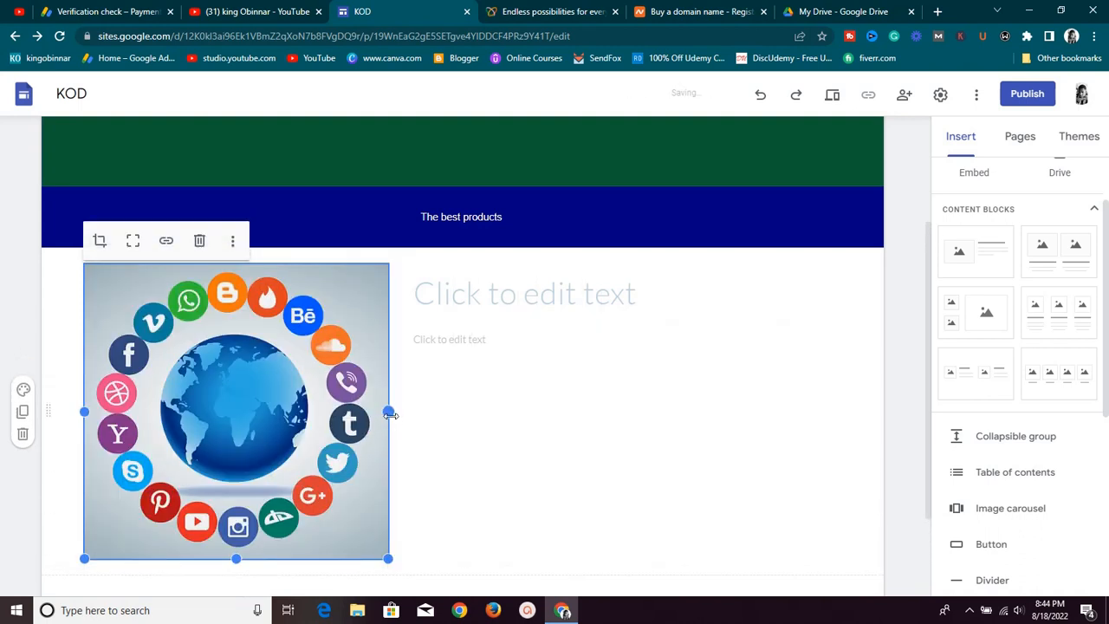
pyautogui.moveTo(389, 412); pyautogui.dragTo(454, 437)
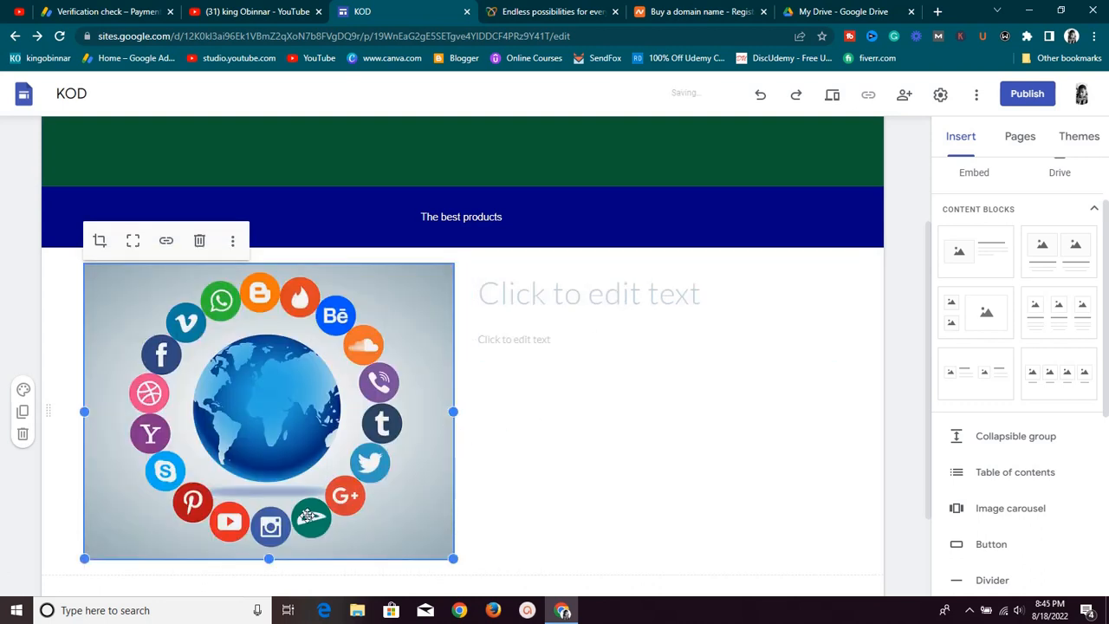
# Enter "Social bundle" as the title beside the image and centre-align it
pyautogui.click(532, 300)
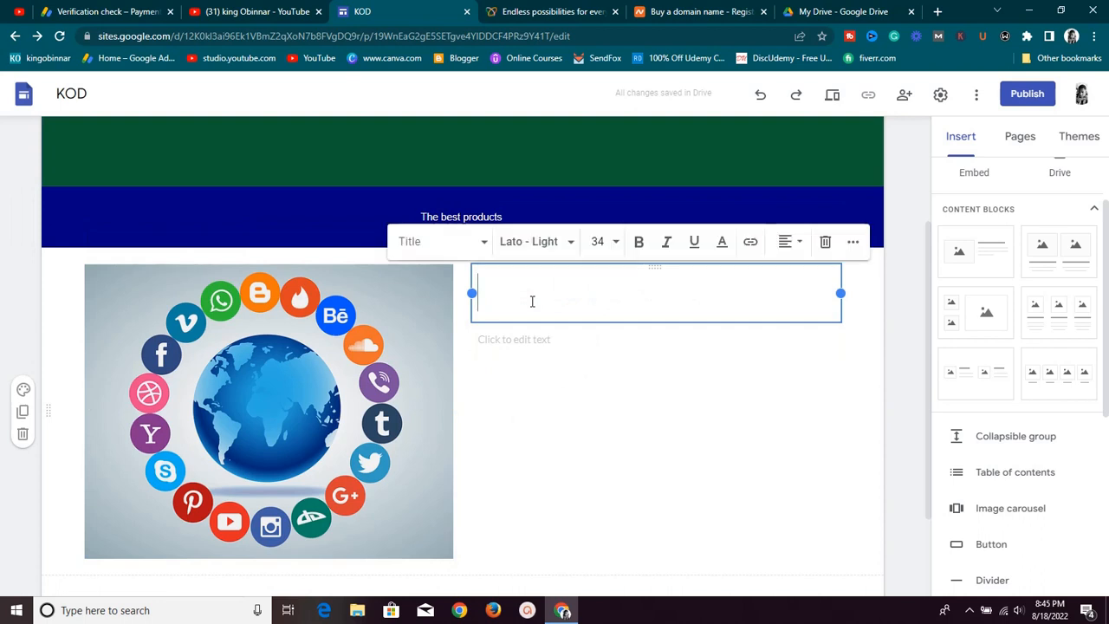
pyautogui.write('Social ')
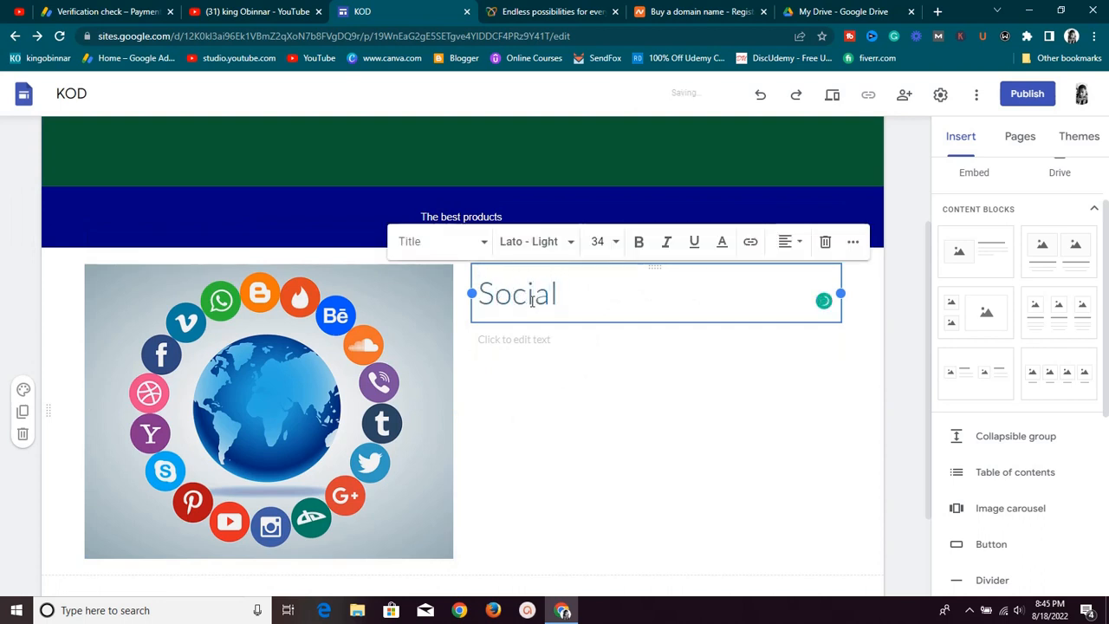
pyautogui.write('bundle')
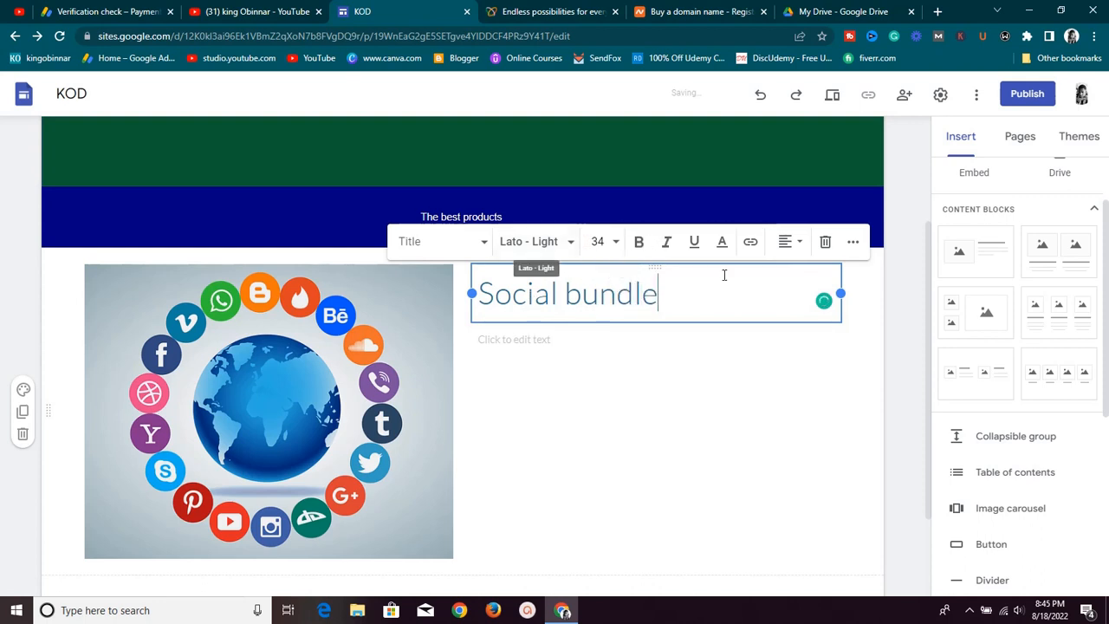
pyautogui.click(786, 242)
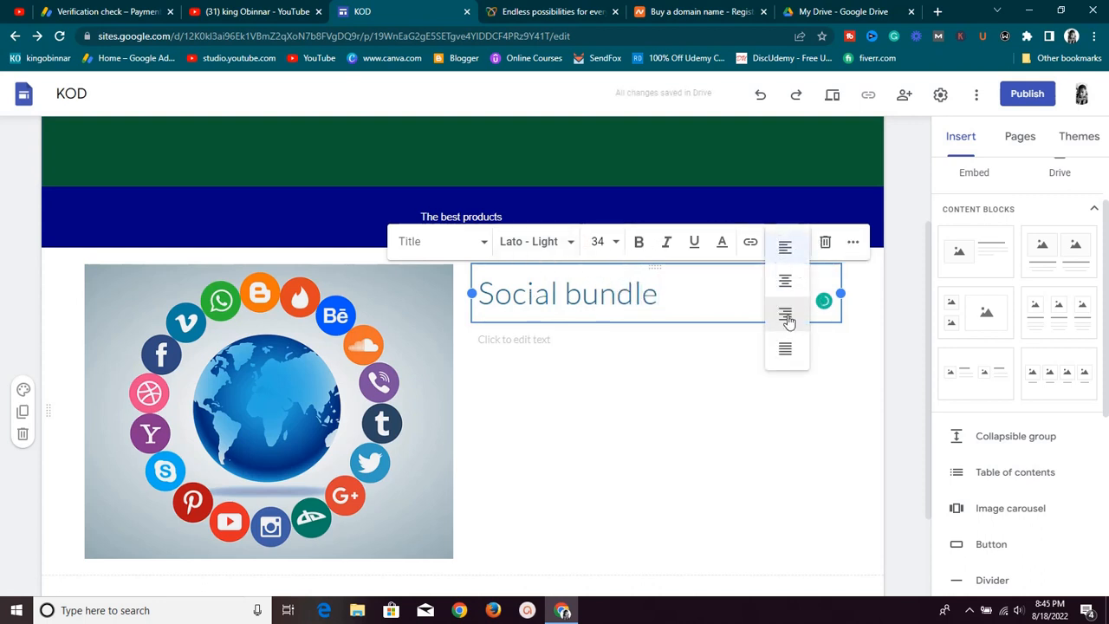
pyautogui.click(785, 281)
# Enter the description "This is a test product so no payment is required" beneath the "Social bundle" title
pyautogui.click(638, 336)
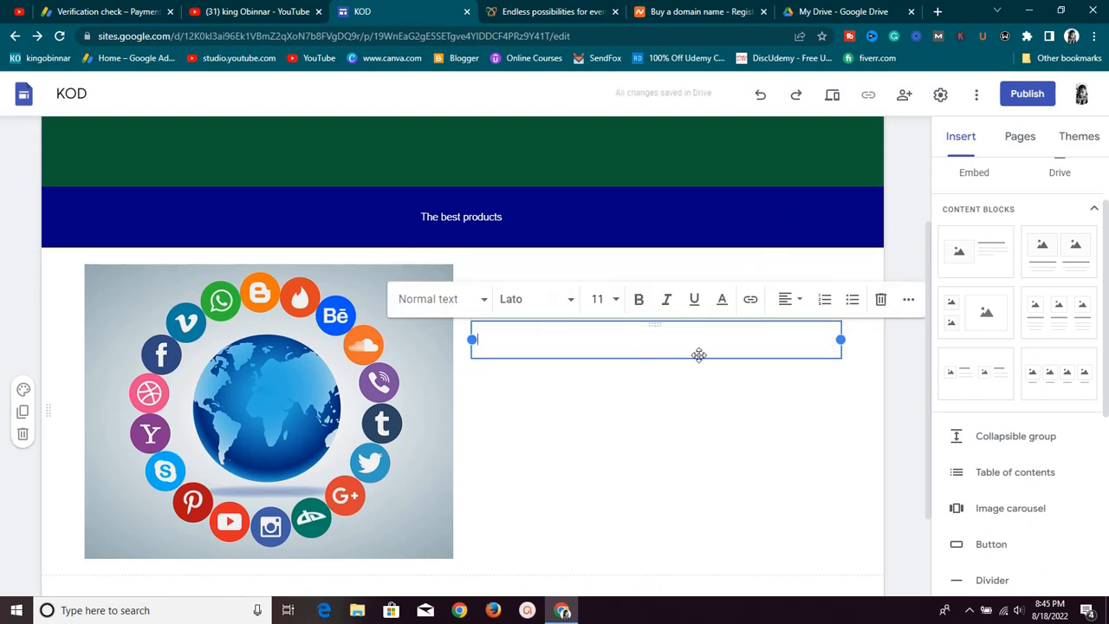
pyautogui.write('This is a test productio')
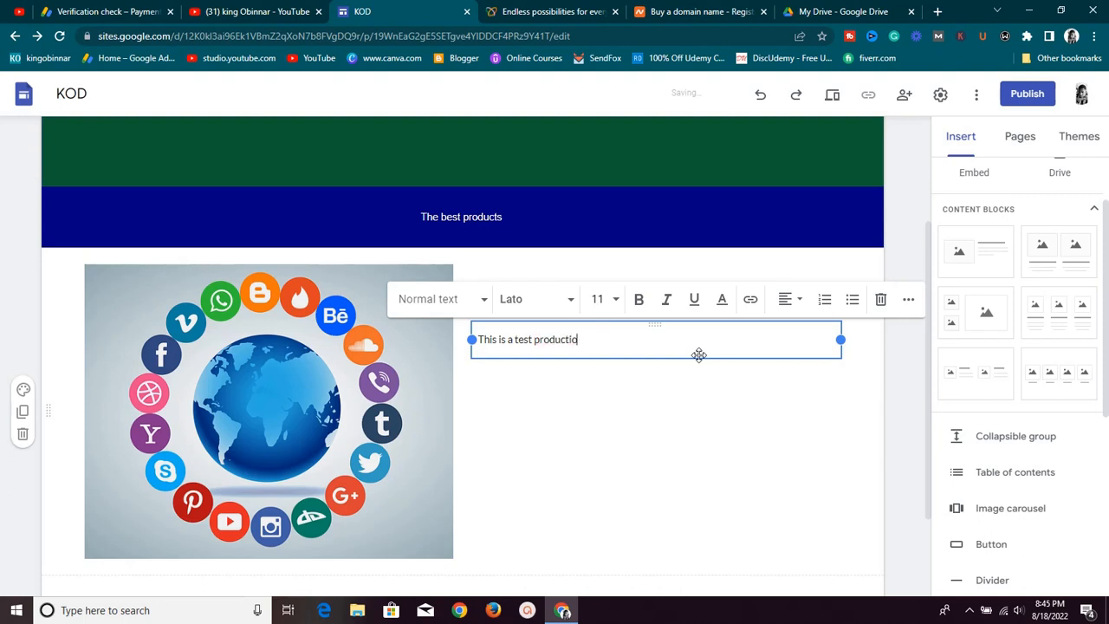
pyautogui.press('BackSpace')
pyautogui.press('BackSpace')
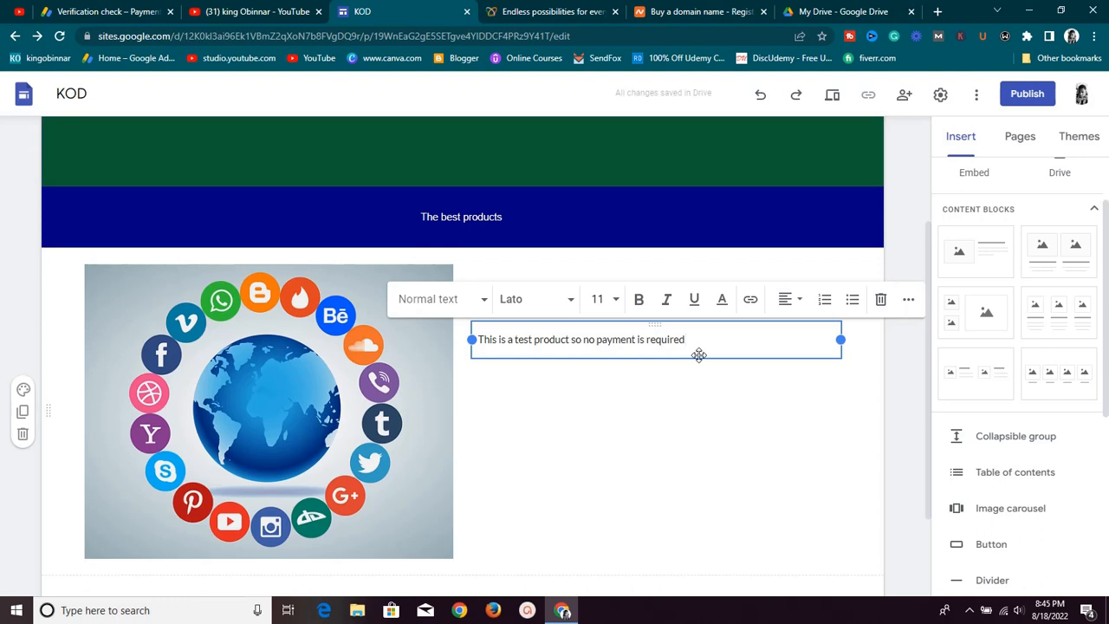
pyautogui.scroll(-2, 728, 376)
pyautogui.scroll(3, 728, 376)
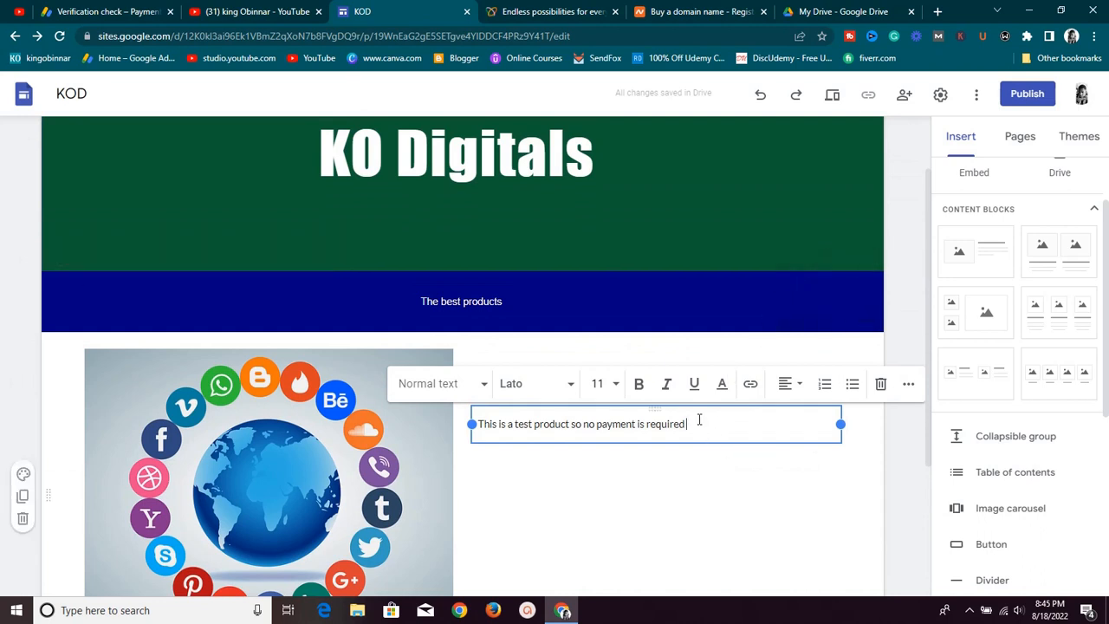
# Centre-align the product description under the "Social bundle" title
pyautogui.moveTo(710, 421); pyautogui.dragTo(475, 419)
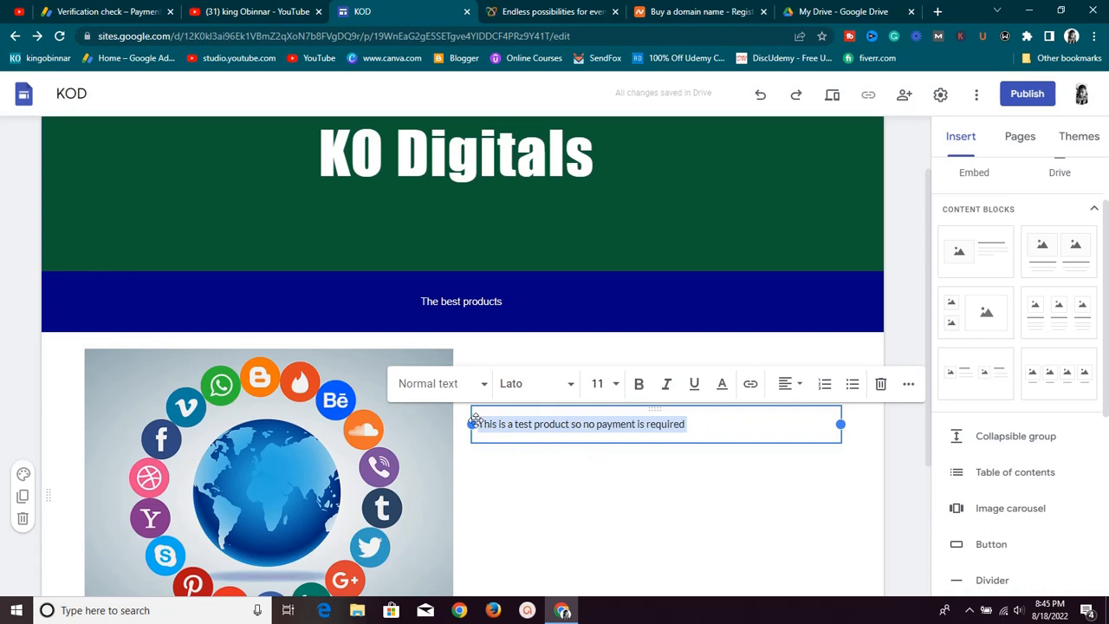
pyautogui.click(693, 427)
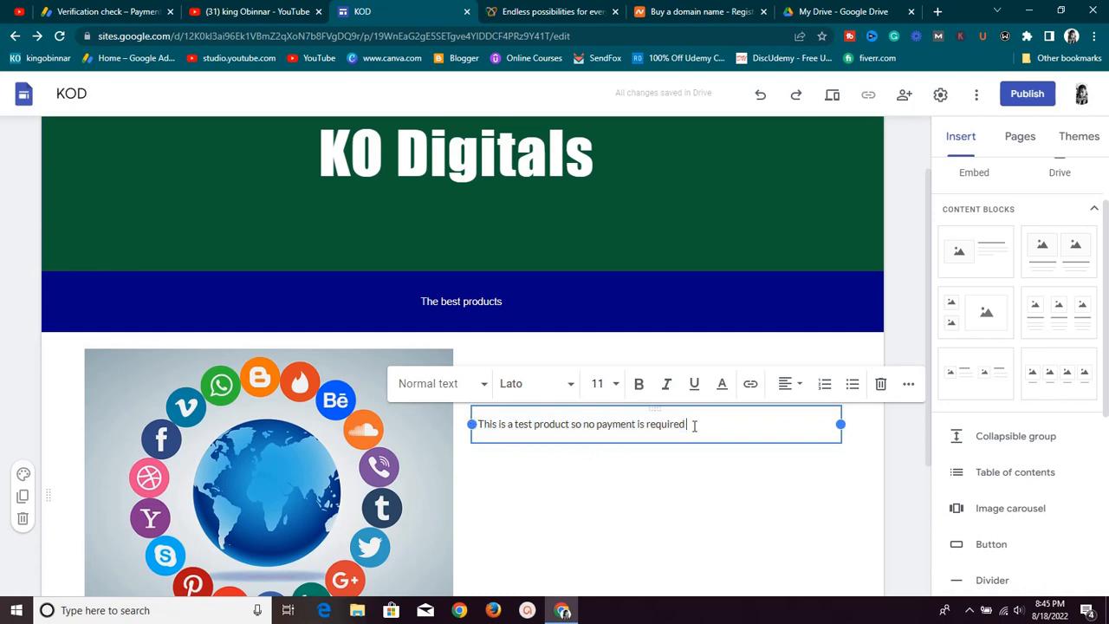
pyautogui.click(787, 383)
pyautogui.click(798, 439)
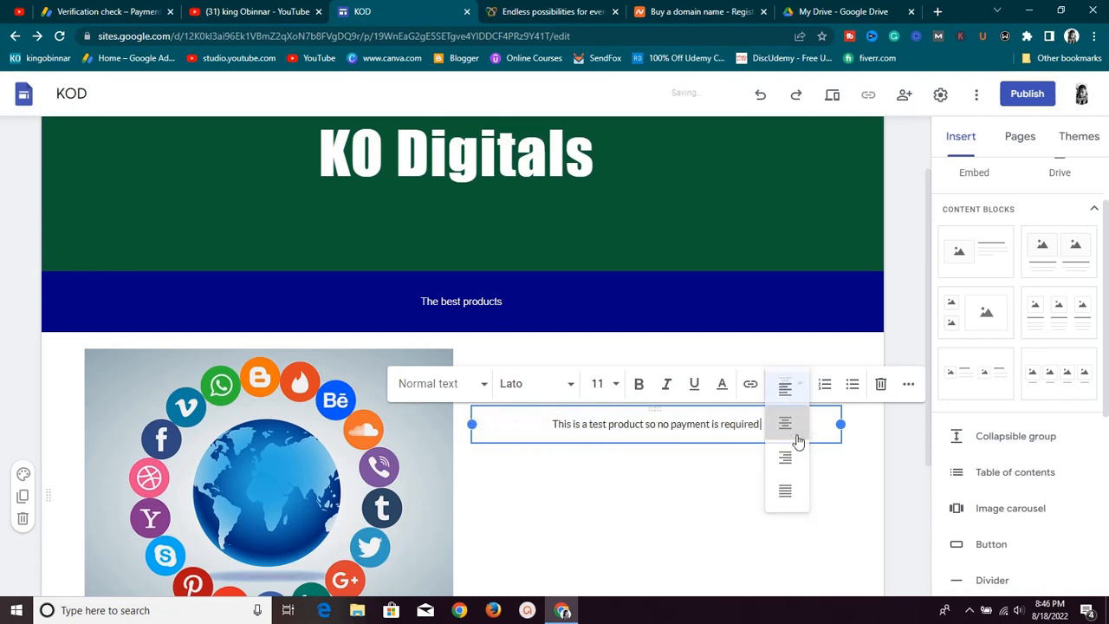
pyautogui.scroll(-3, 686, 525)
pyautogui.click(690, 422)
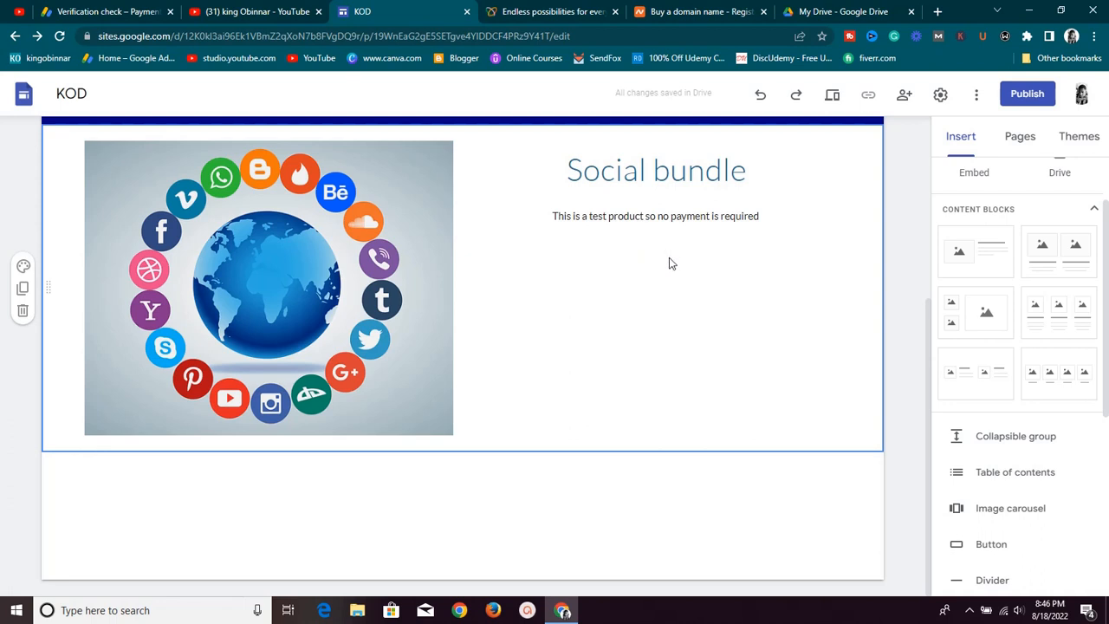
pyautogui.scroll(2, 670, 243)
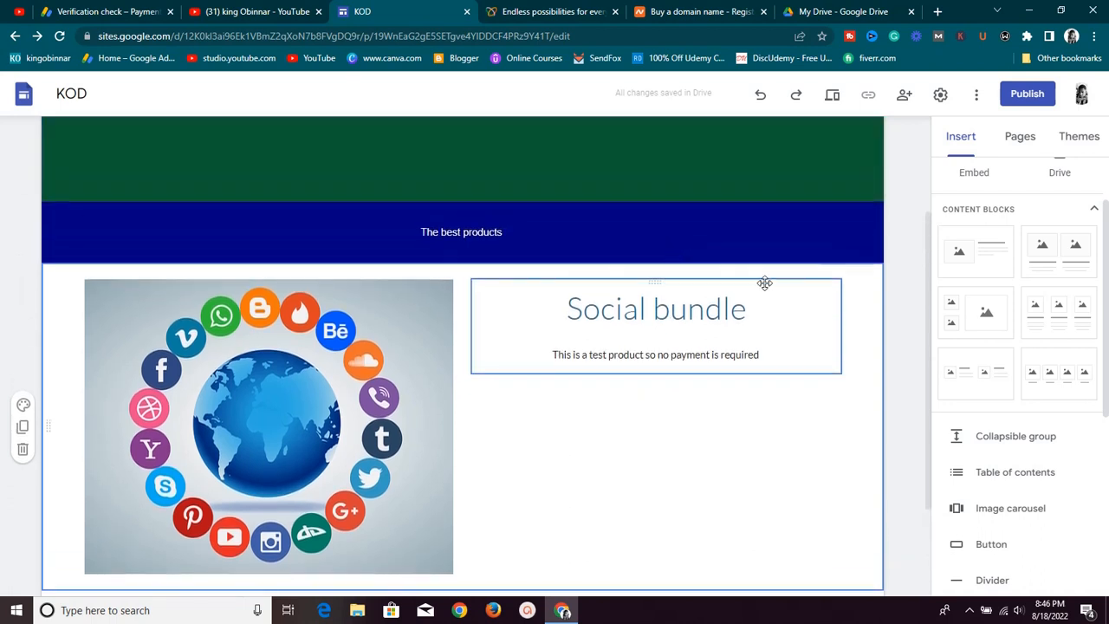
pyautogui.click(771, 354)
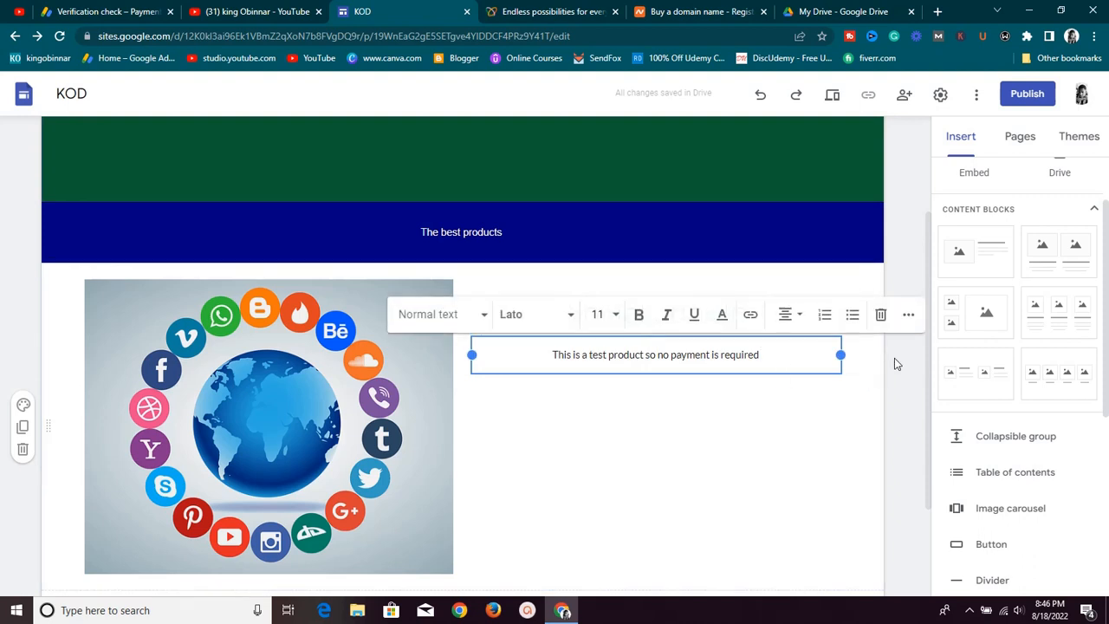
pyautogui.scroll(1, 988, 346)
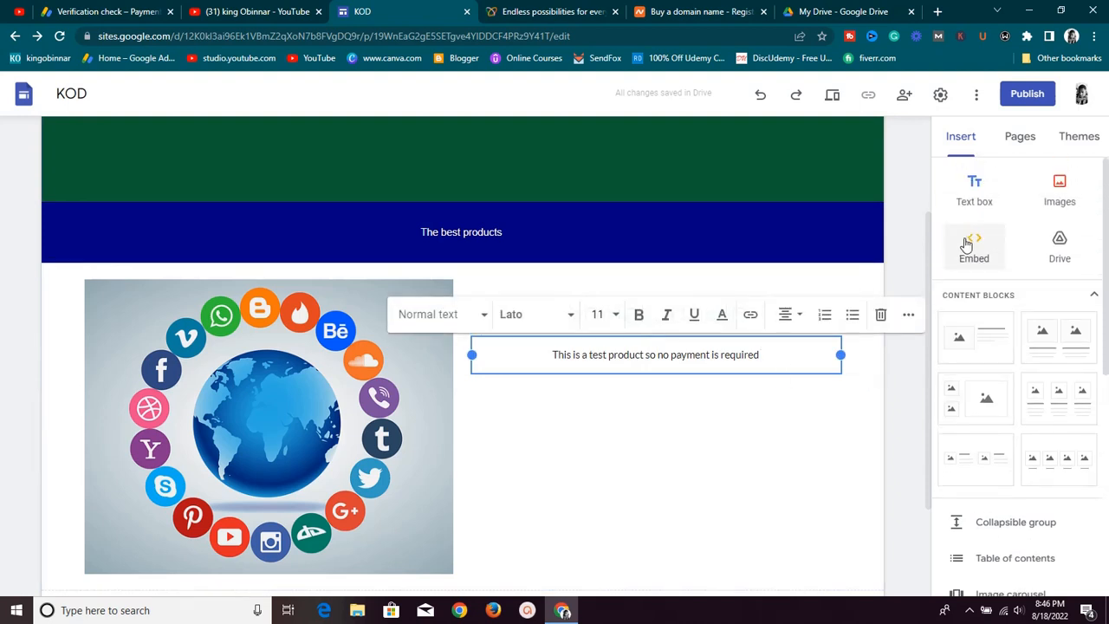
# Add a text box with the price "N 5,000" beneath the product description and centre-align it
pyautogui.click(659, 417)
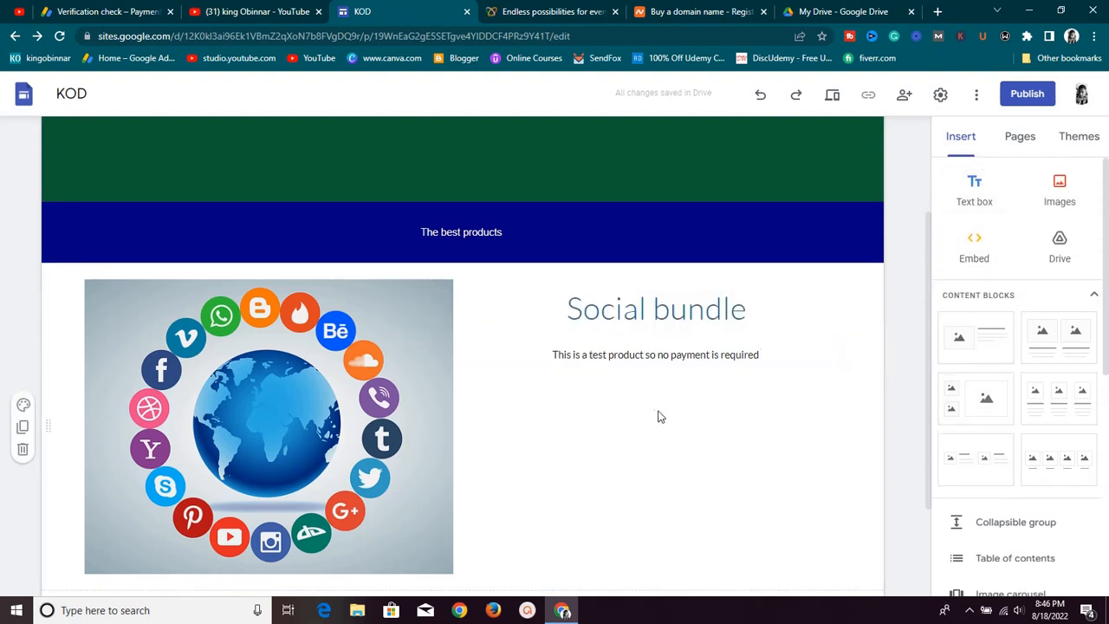
pyautogui.doubleClick(655, 392)
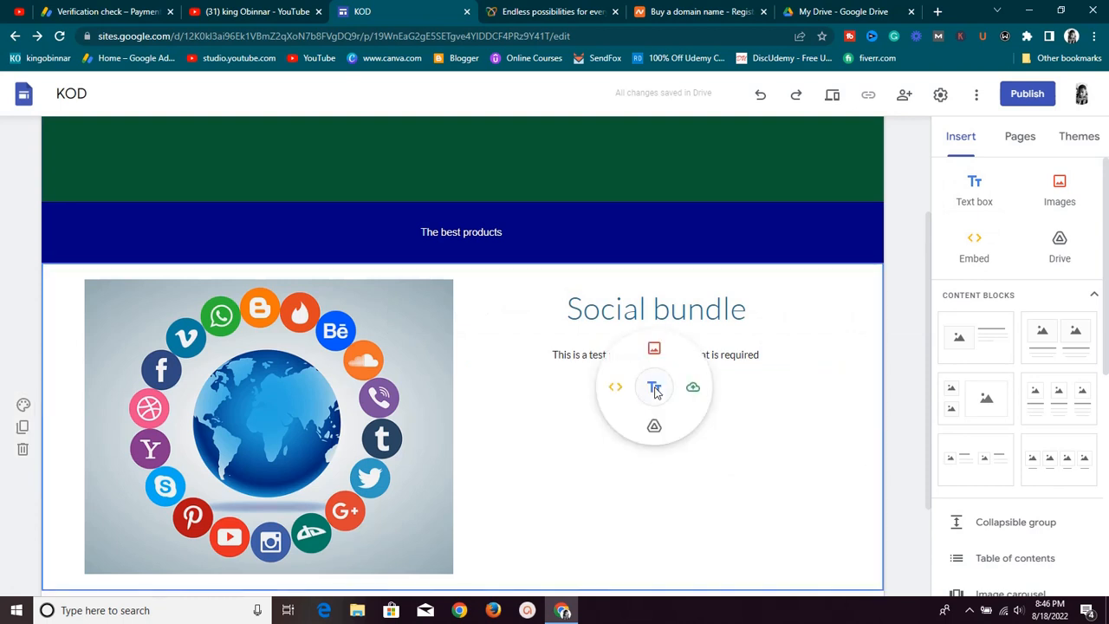
pyautogui.click(654, 391)
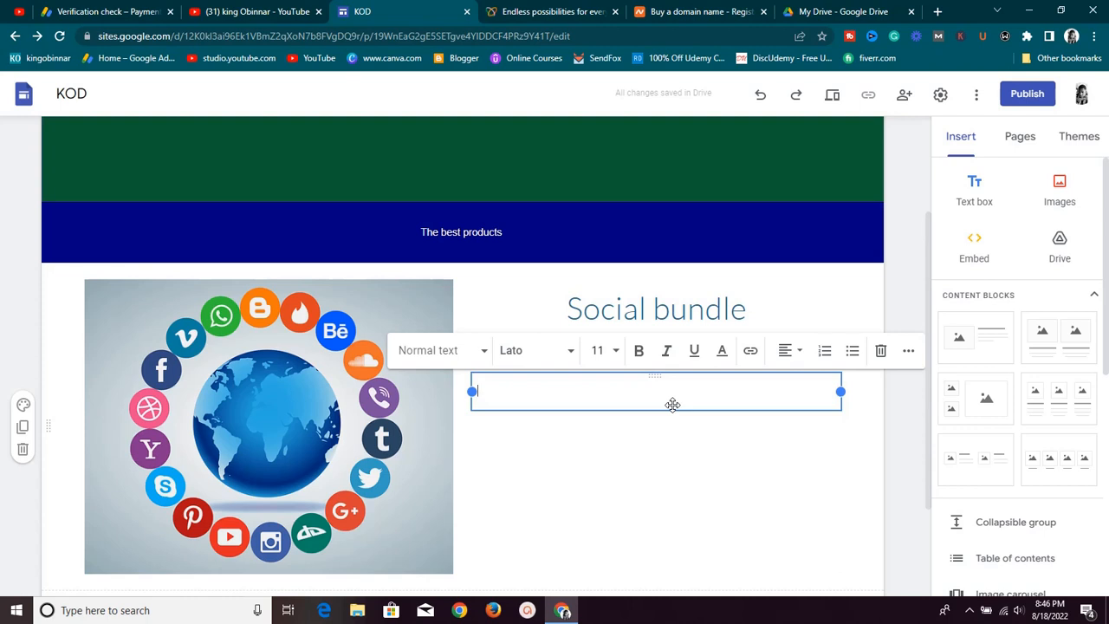
pyautogui.write('n')
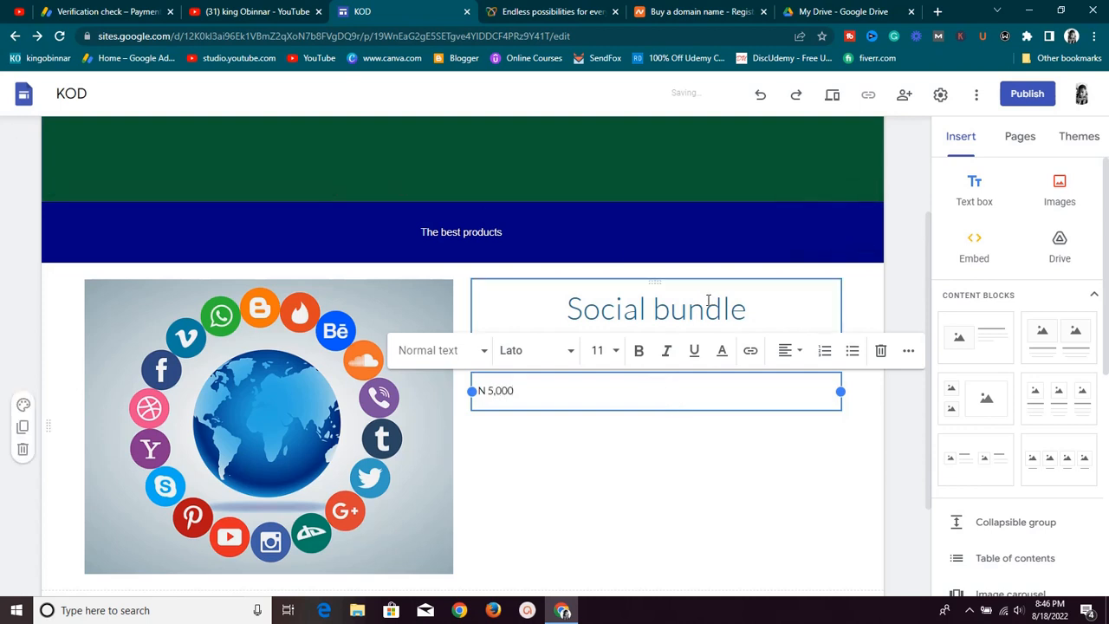
pyautogui.click(789, 351)
pyautogui.click(785, 389)
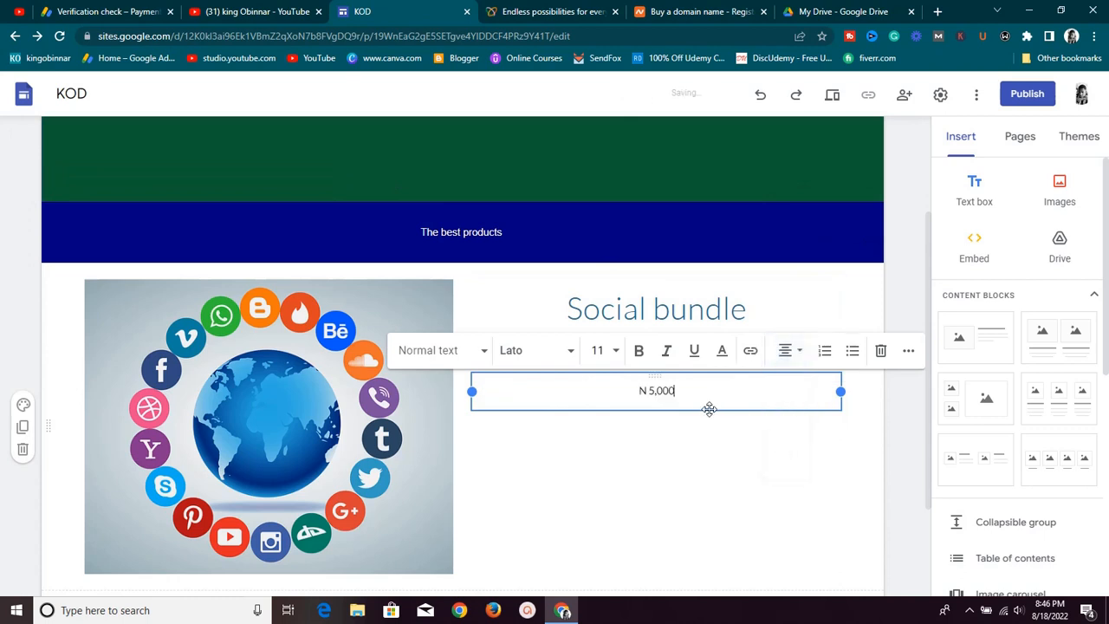
pyautogui.click(676, 461)
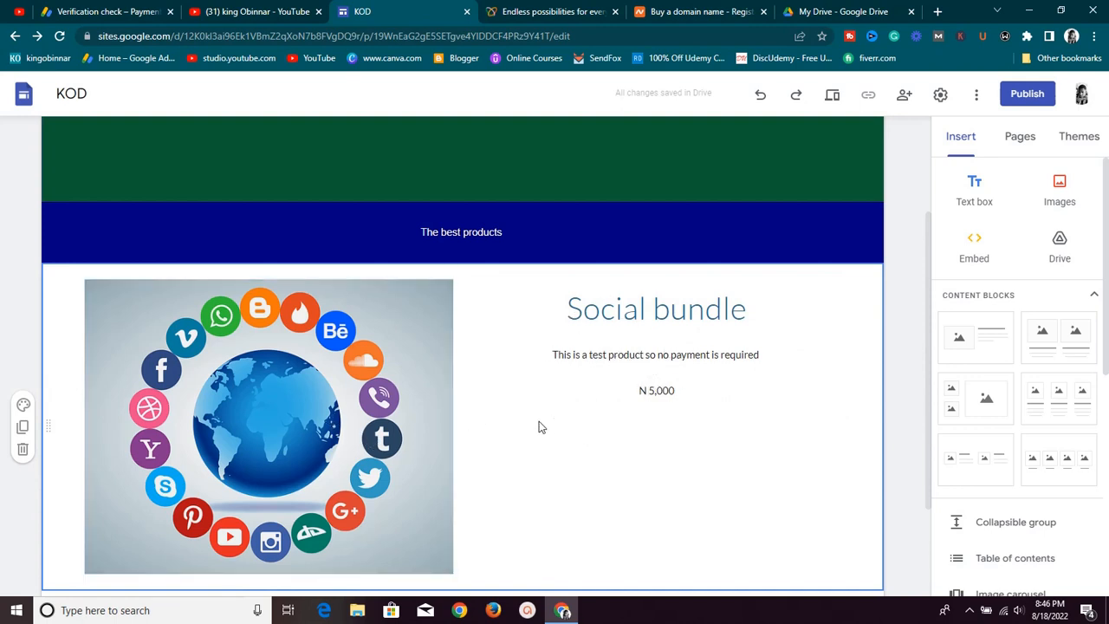
# Copy the line "This is a test product so no payment is required" and paste it on a new line below itself
pyautogui.scroll(-1, 567, 384)
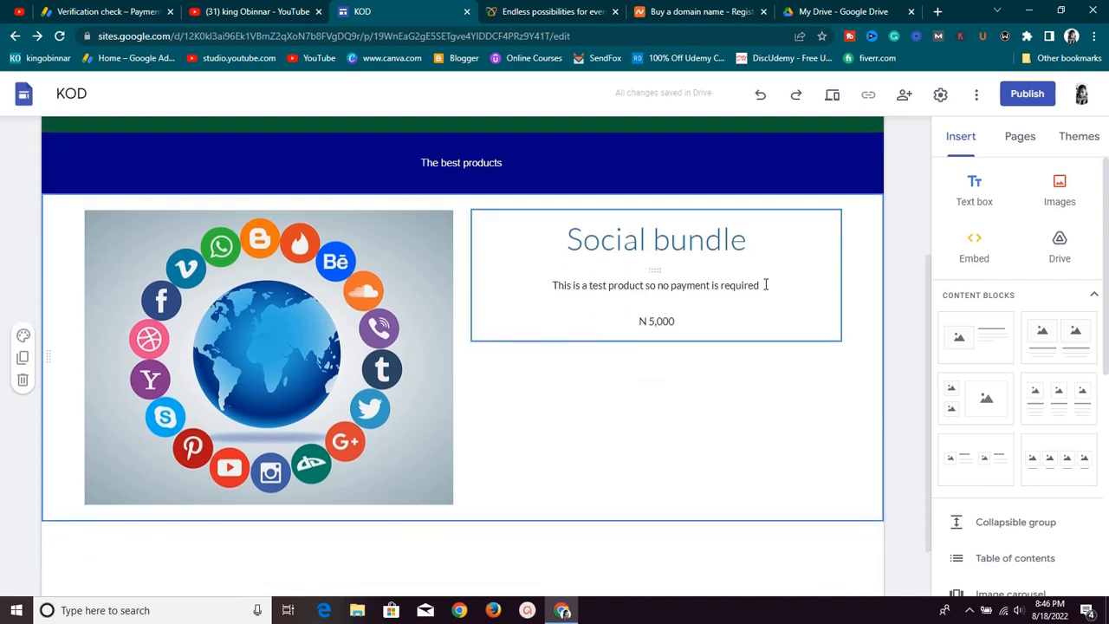
pyautogui.moveTo(766, 284); pyautogui.dragTo(555, 269)
pyautogui.rightClick(588, 301)
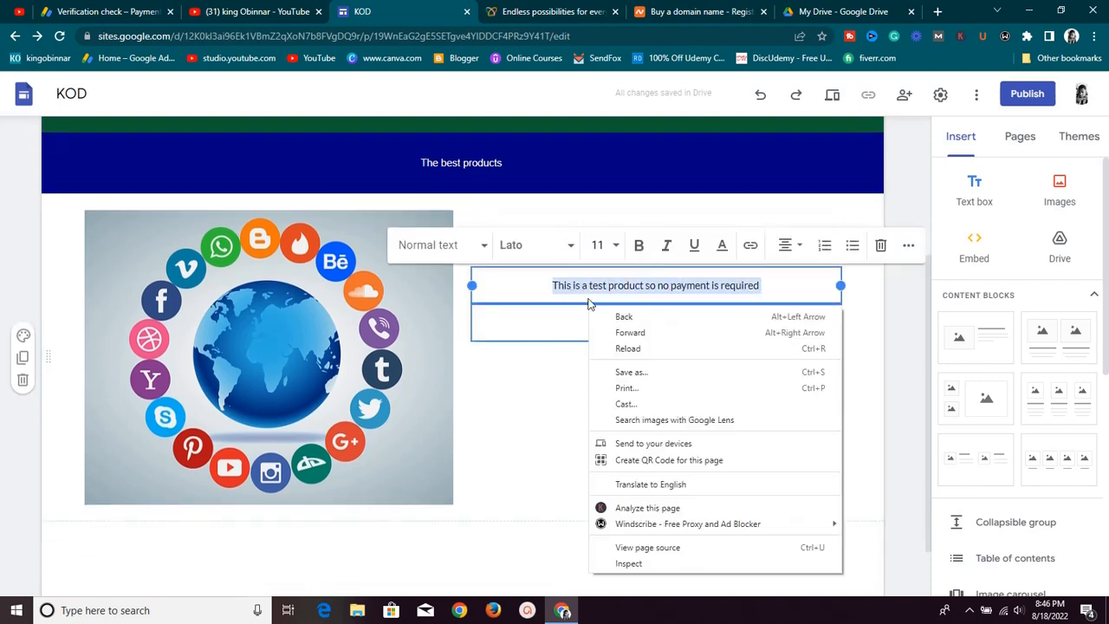
pyautogui.rightClick(587, 297)
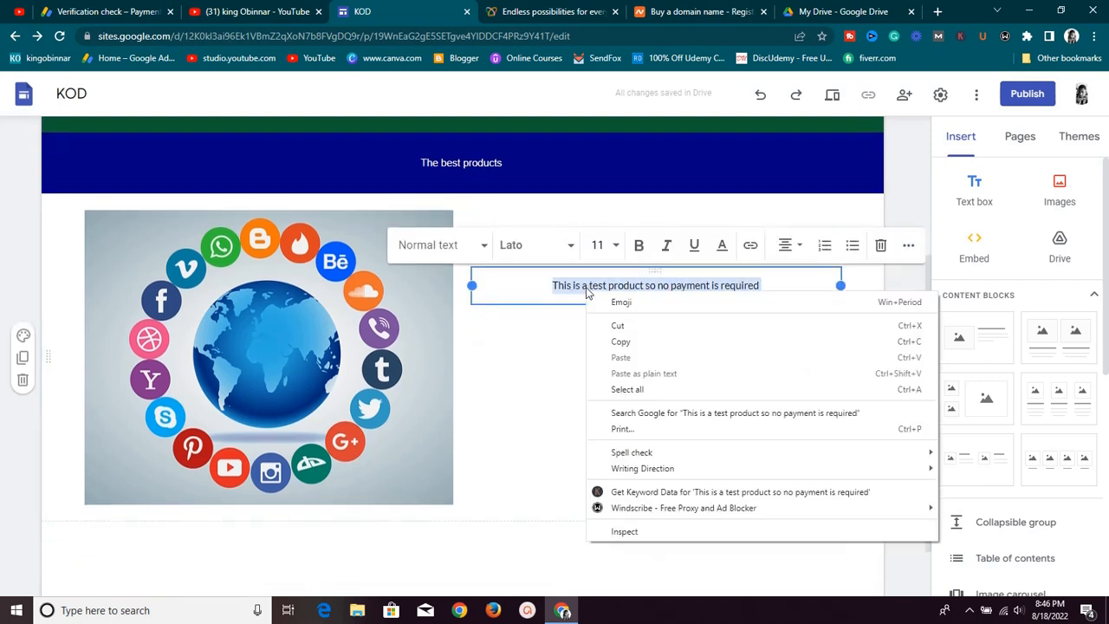
pyautogui.click(621, 342)
pyautogui.click(791, 288)
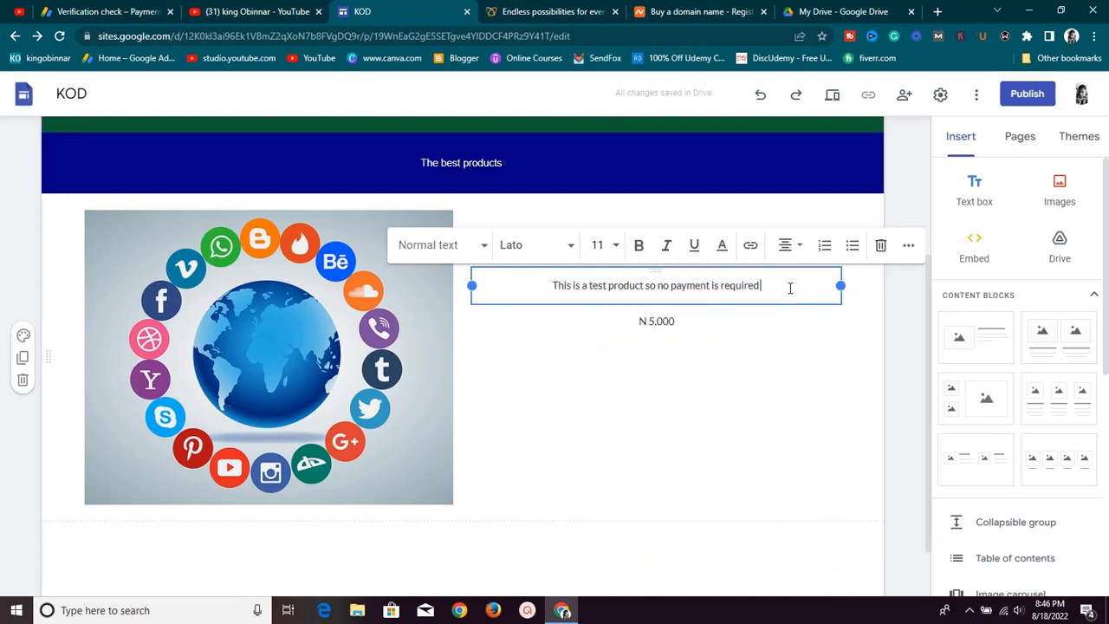
pyautogui.press('Return')
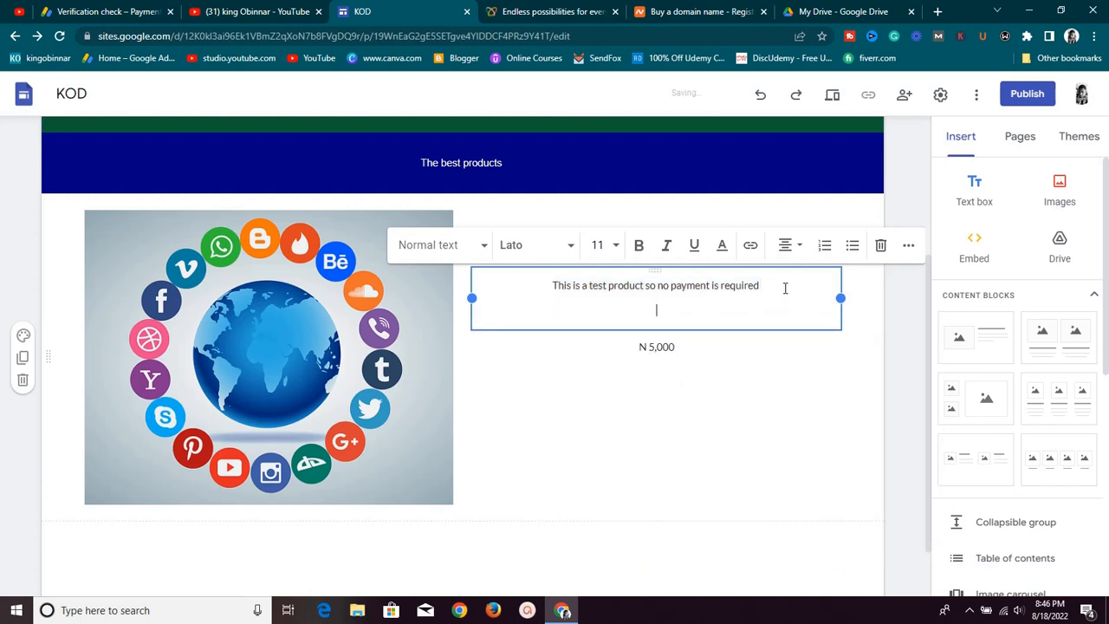
pyautogui.rightClick(674, 305)
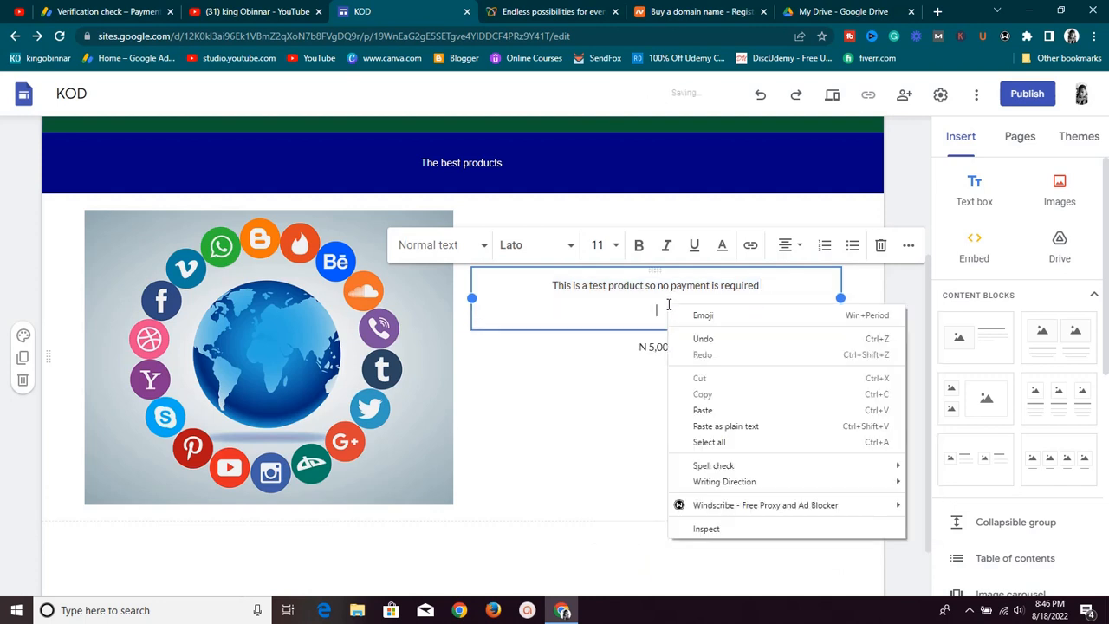
pyautogui.click(703, 410)
# Paste the copied description line five more times, each on its own line, to lengthen the product description
pyautogui.rightClick(710, 341)
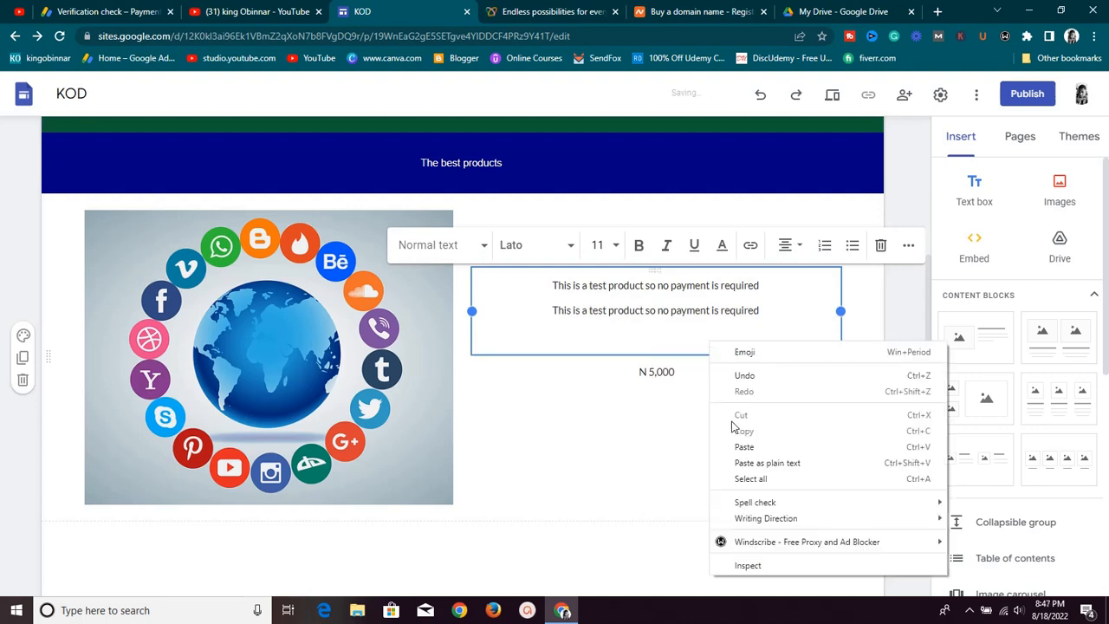
pyautogui.click(738, 443)
pyautogui.rightClick(719, 376)
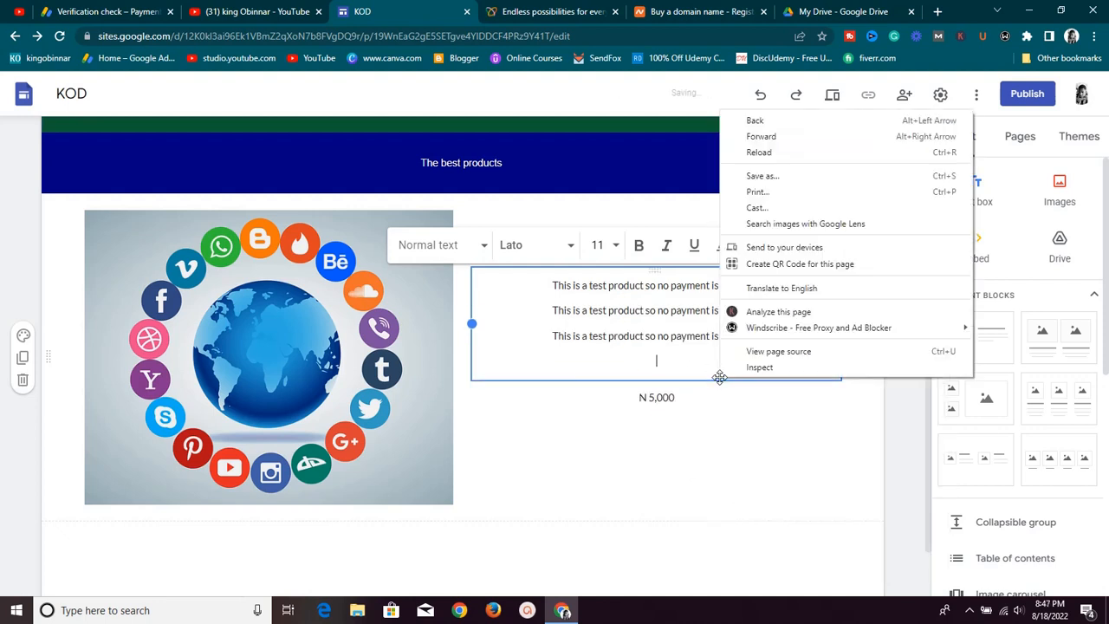
pyautogui.click(661, 359)
pyautogui.rightClick(662, 363)
pyautogui.click(697, 466)
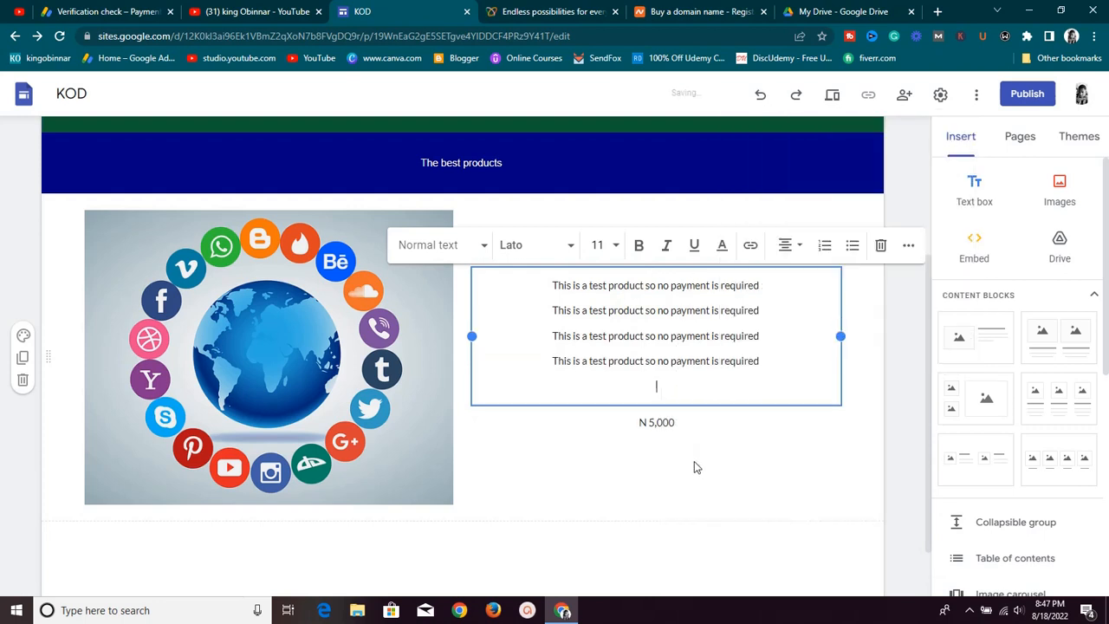
pyautogui.rightClick(675, 390)
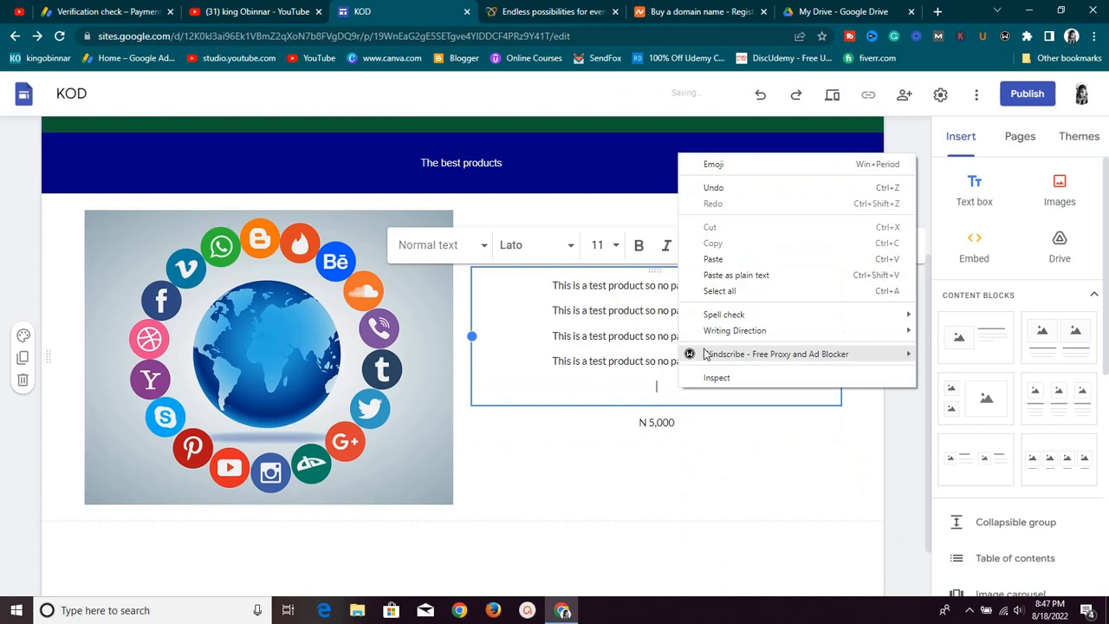
pyautogui.click(713, 259)
pyautogui.rightClick(665, 418)
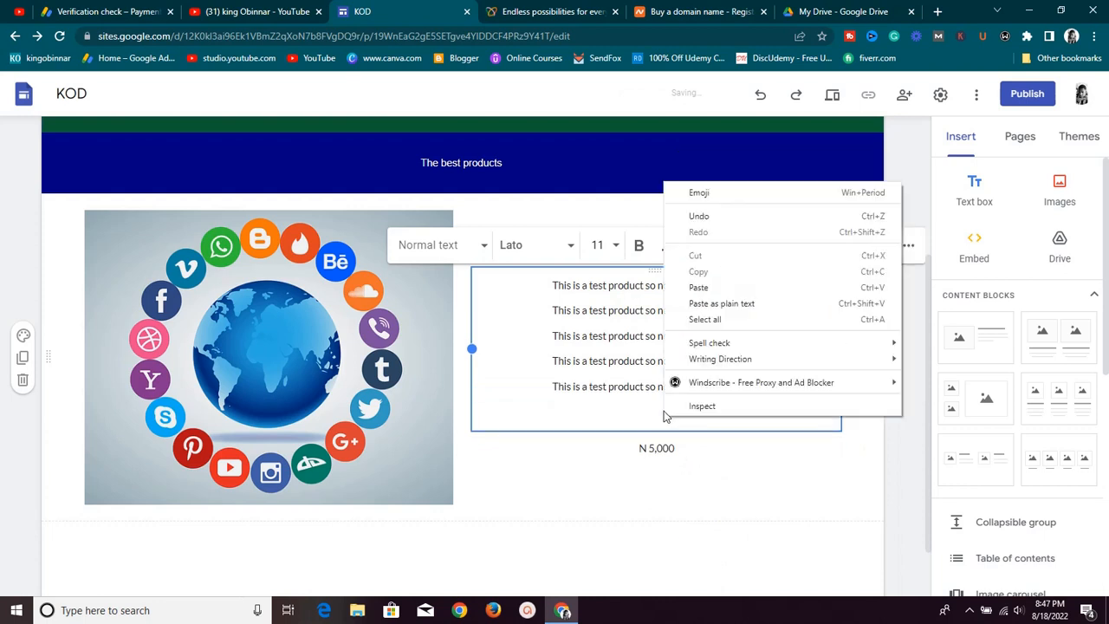
pyautogui.click(747, 288)
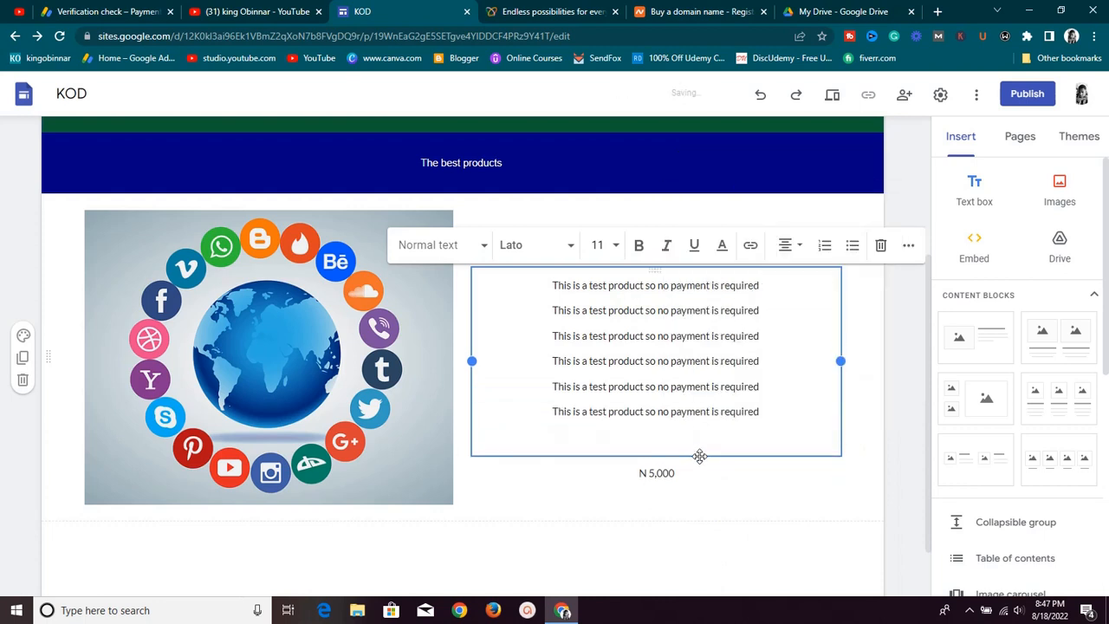
pyautogui.rightClick(701, 439)
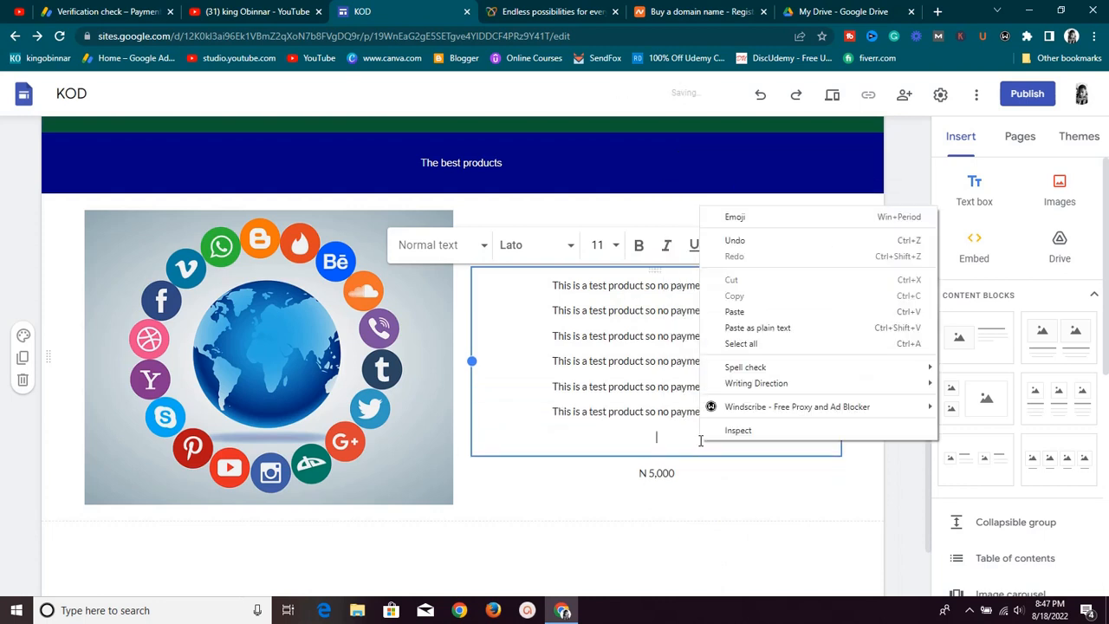
pyautogui.click(764, 314)
pyautogui.click(757, 554)
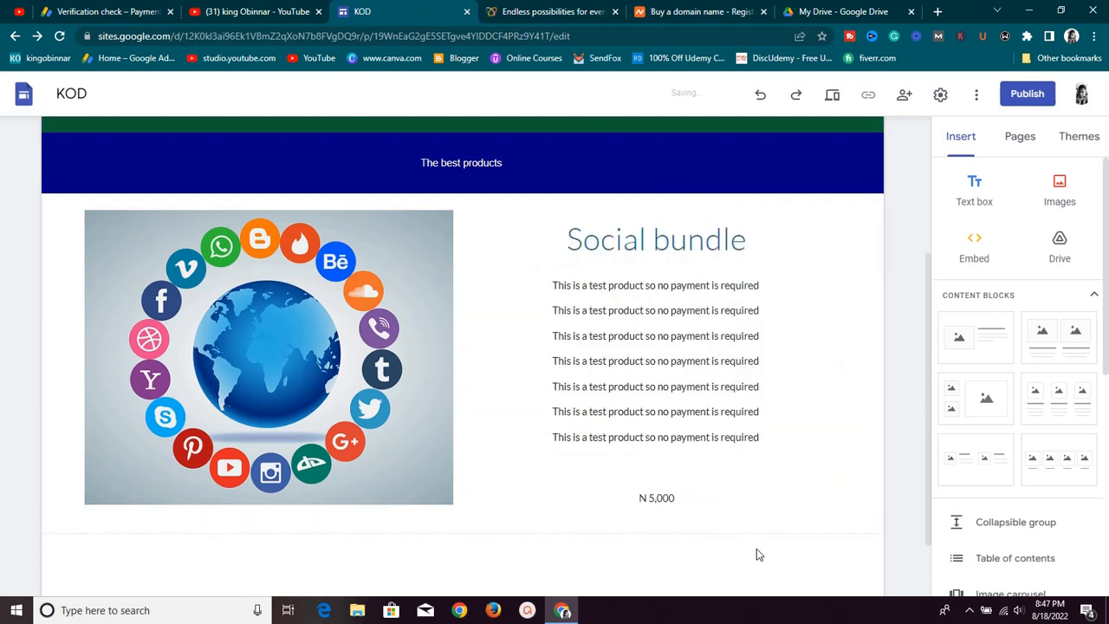
# Delete the last repeated line of the product description together with its leftover empty line
pyautogui.click(746, 459)
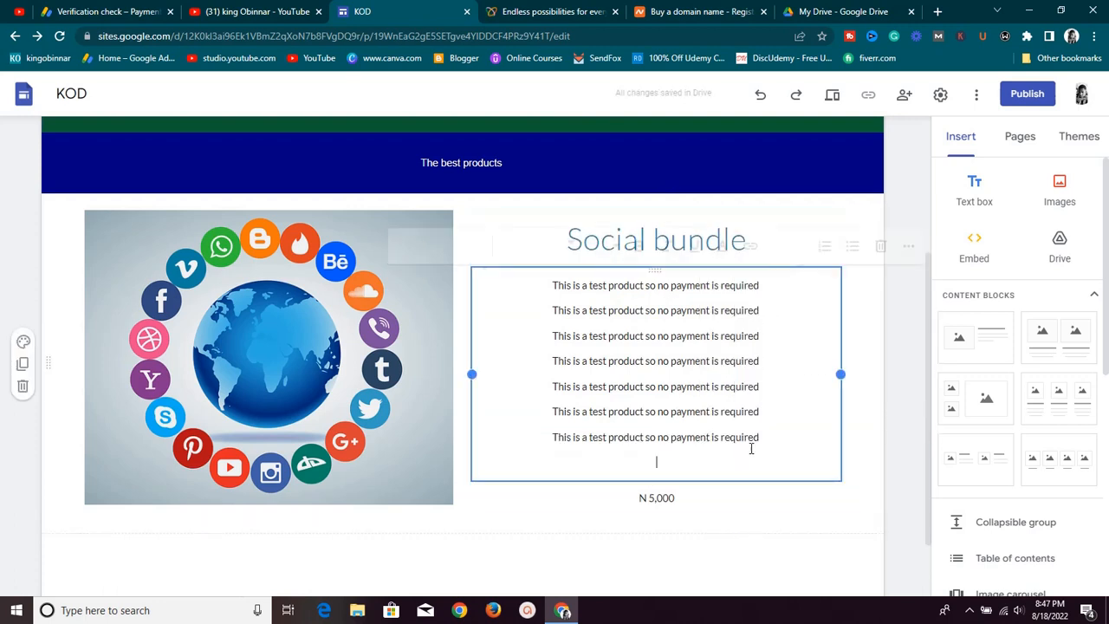
pyautogui.moveTo(771, 443); pyautogui.dragTo(523, 438)
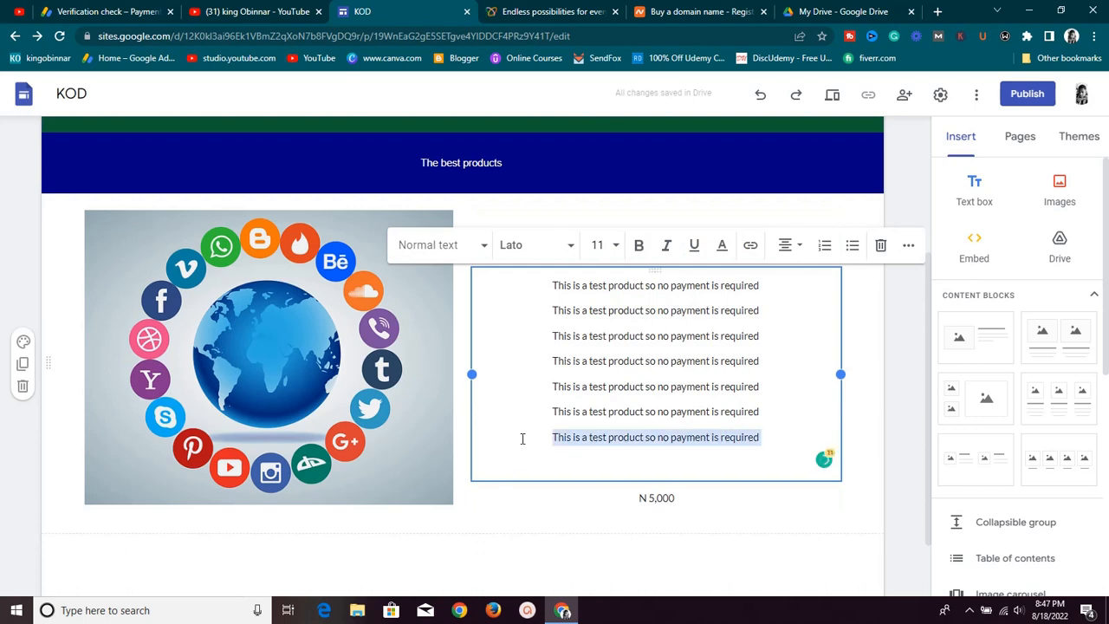
pyautogui.press('BackSpace')
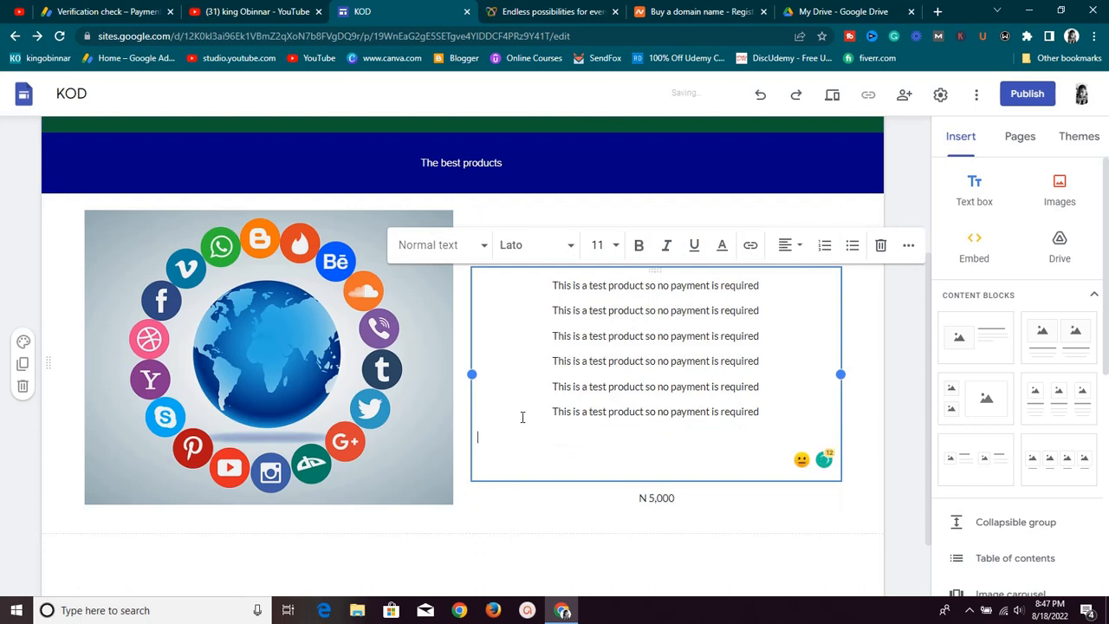
pyautogui.press('BackSpace')
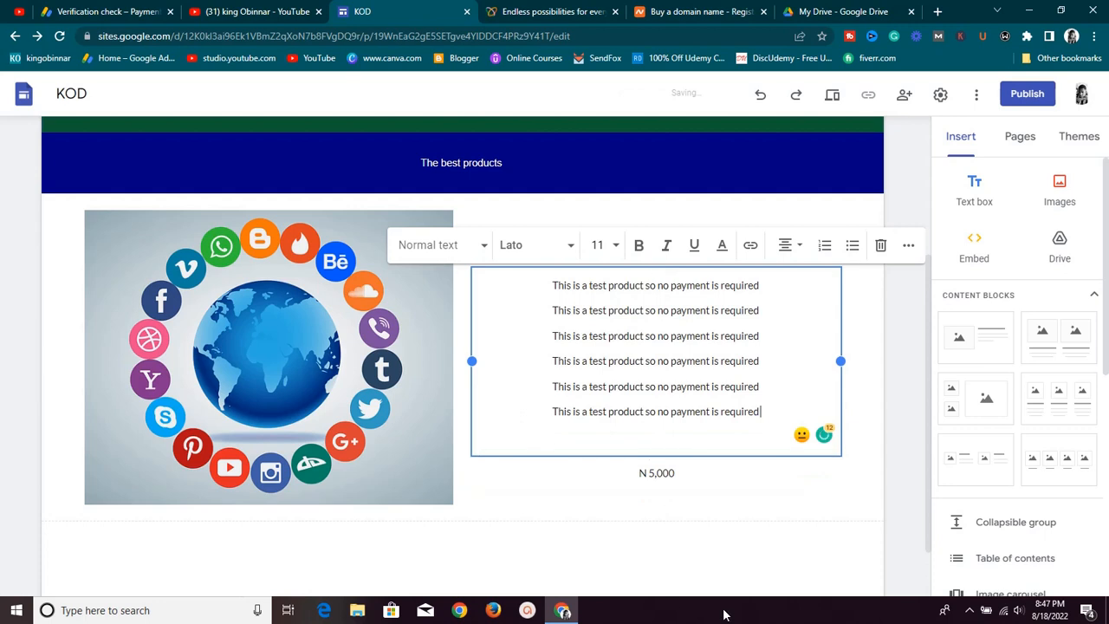
pyautogui.click(520, 538)
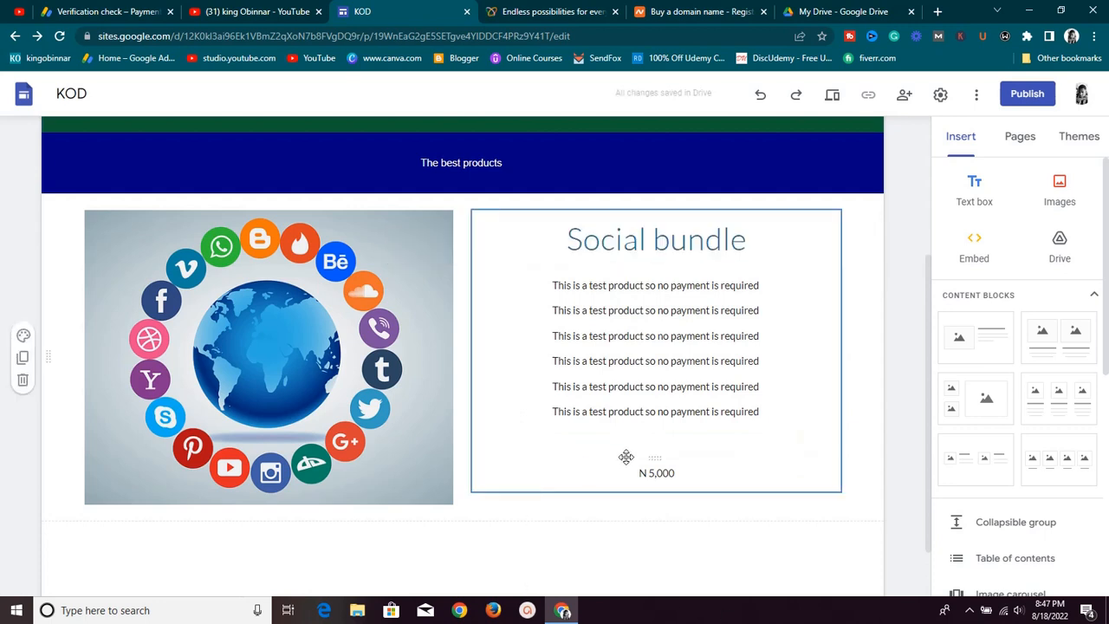
# Make the whole price text "N 5,000" bold and set its font size to 18
pyautogui.doubleClick(669, 474)
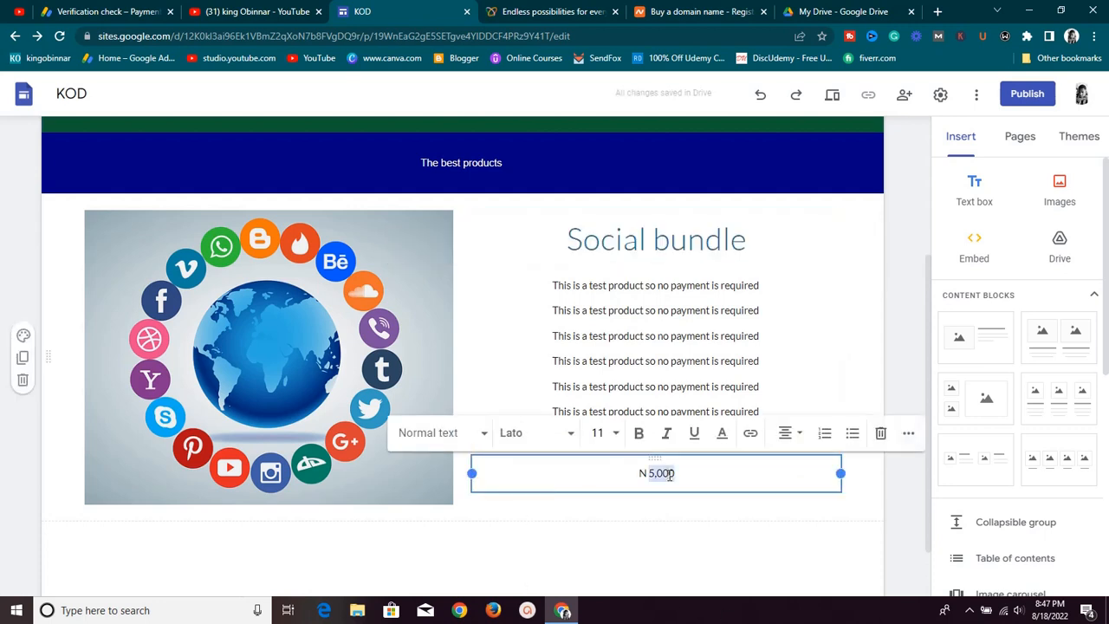
pyautogui.click(639, 433)
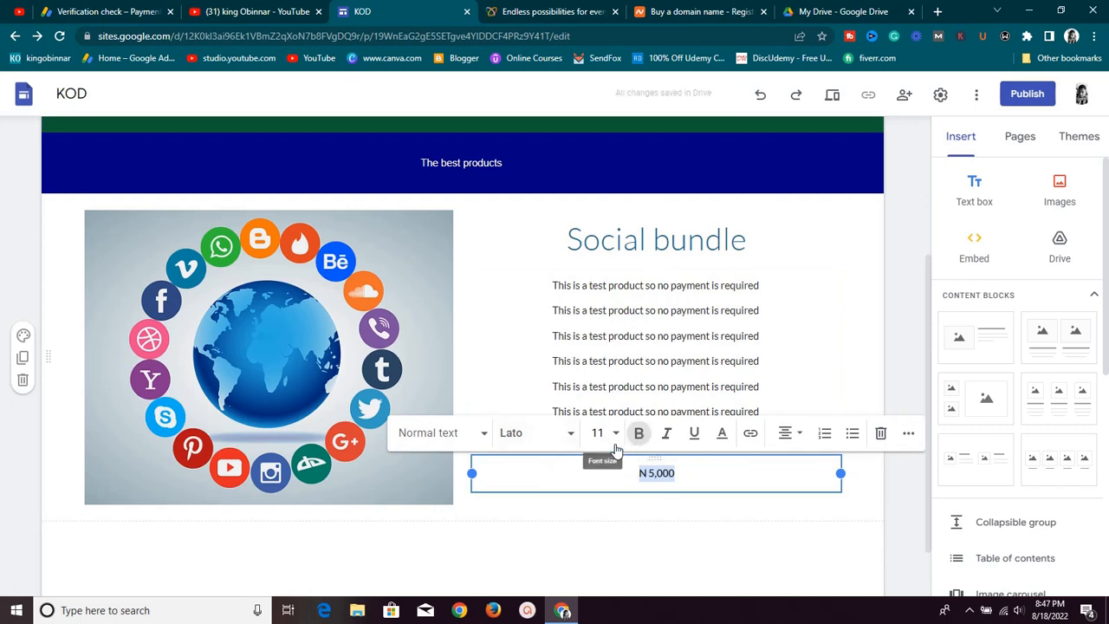
pyautogui.click(600, 431)
pyautogui.scroll(-1, 608, 500)
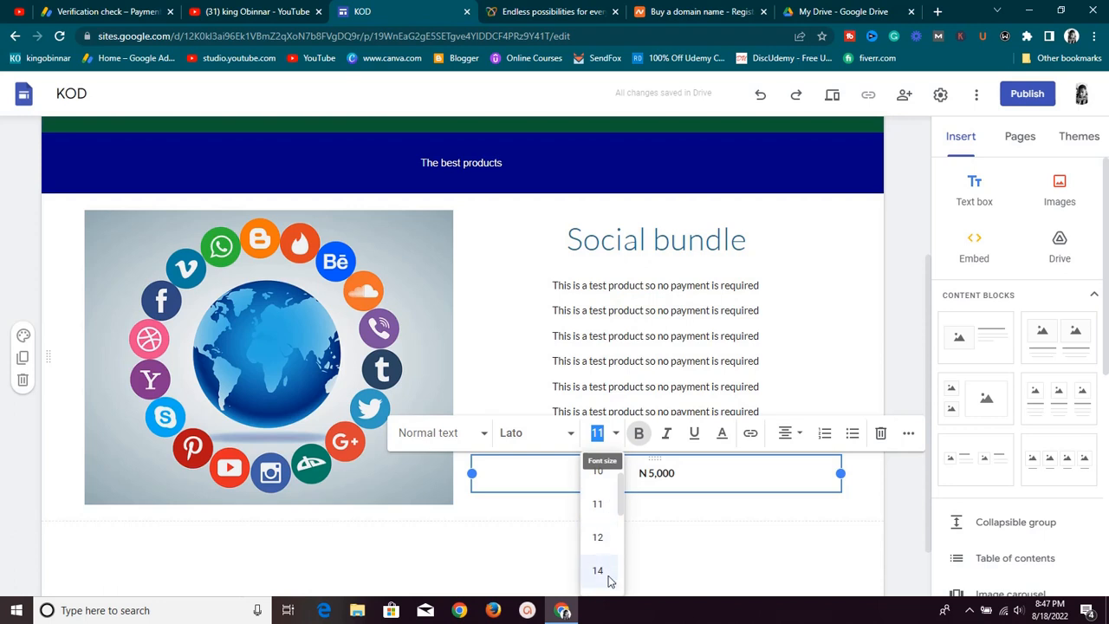
pyautogui.scroll(-2, 608, 581)
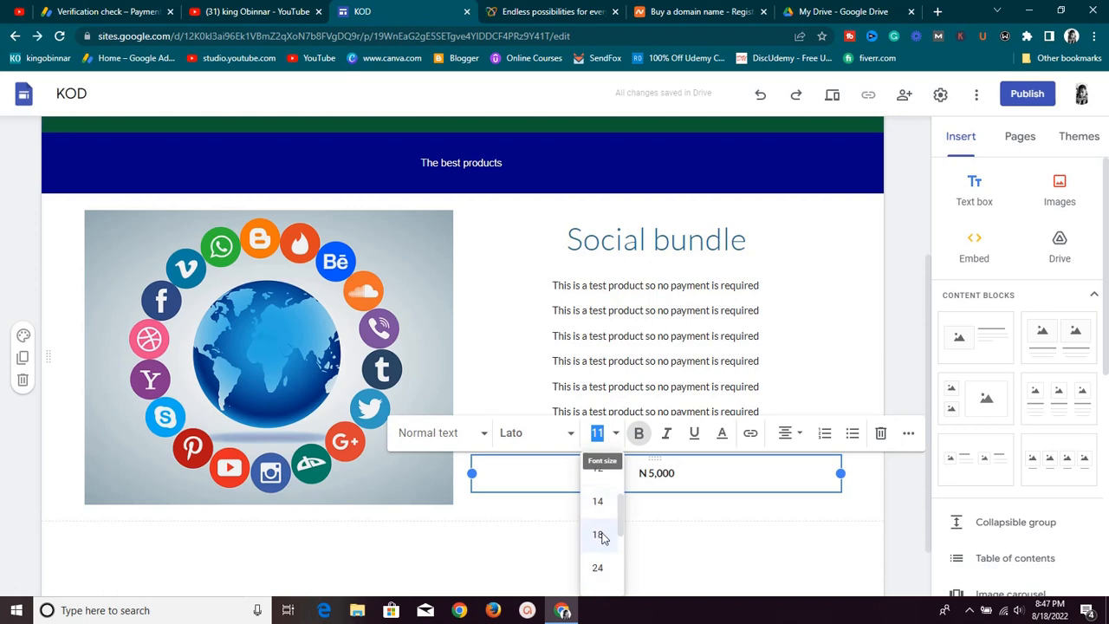
pyautogui.click(599, 534)
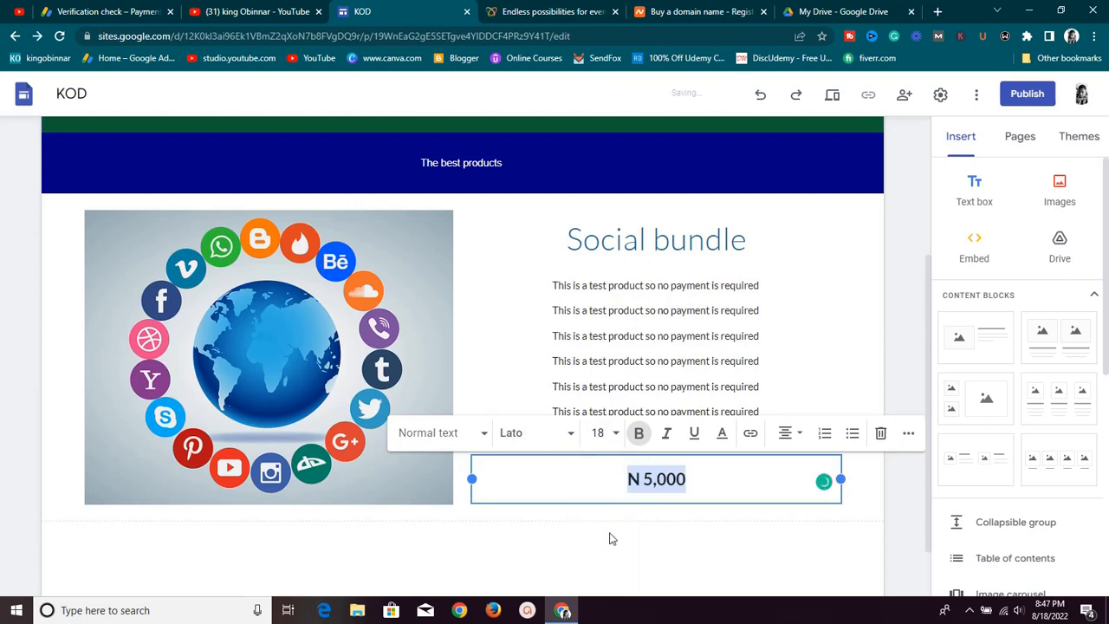
pyautogui.click(682, 559)
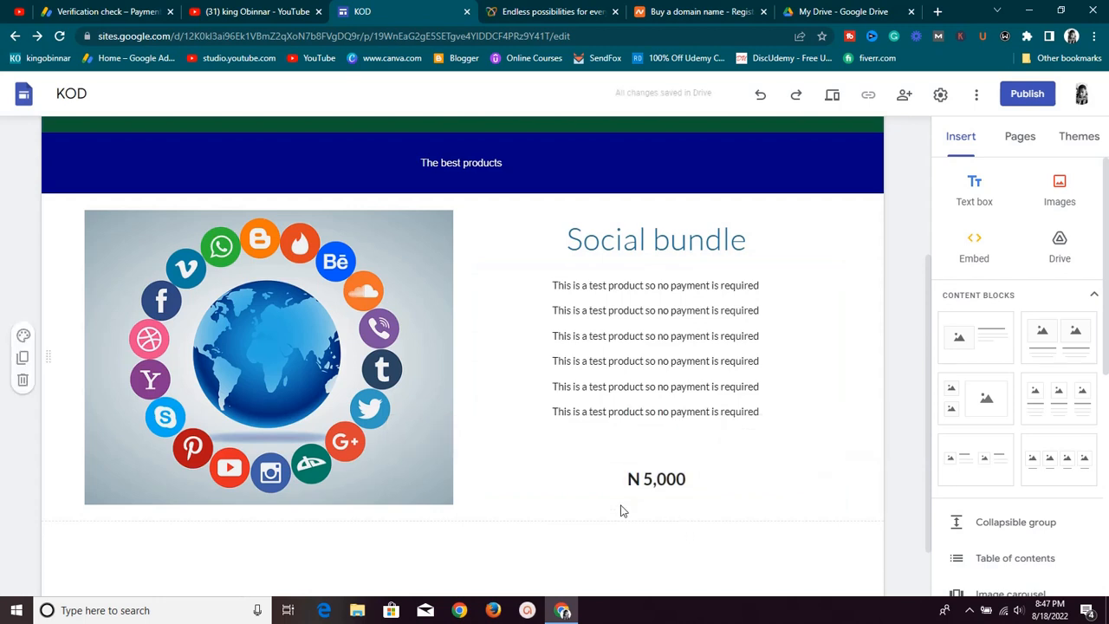
# Remove the empty line at the end of the description so the price sits closer, and review the page
pyautogui.click(696, 448)
pyautogui.click(695, 448)
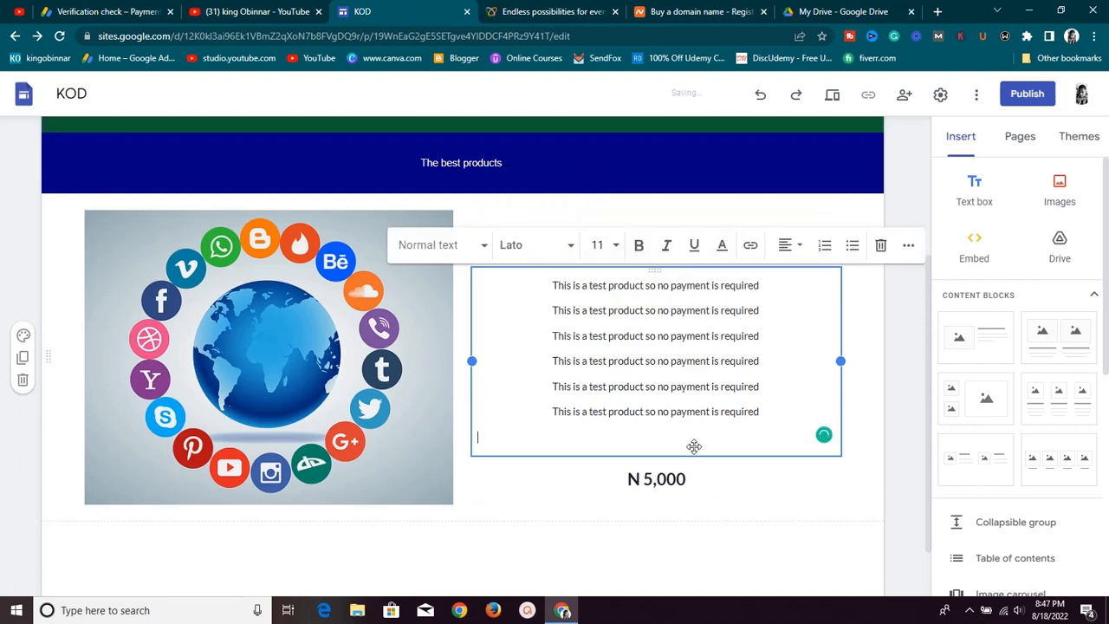
pyautogui.press('BackSpace')
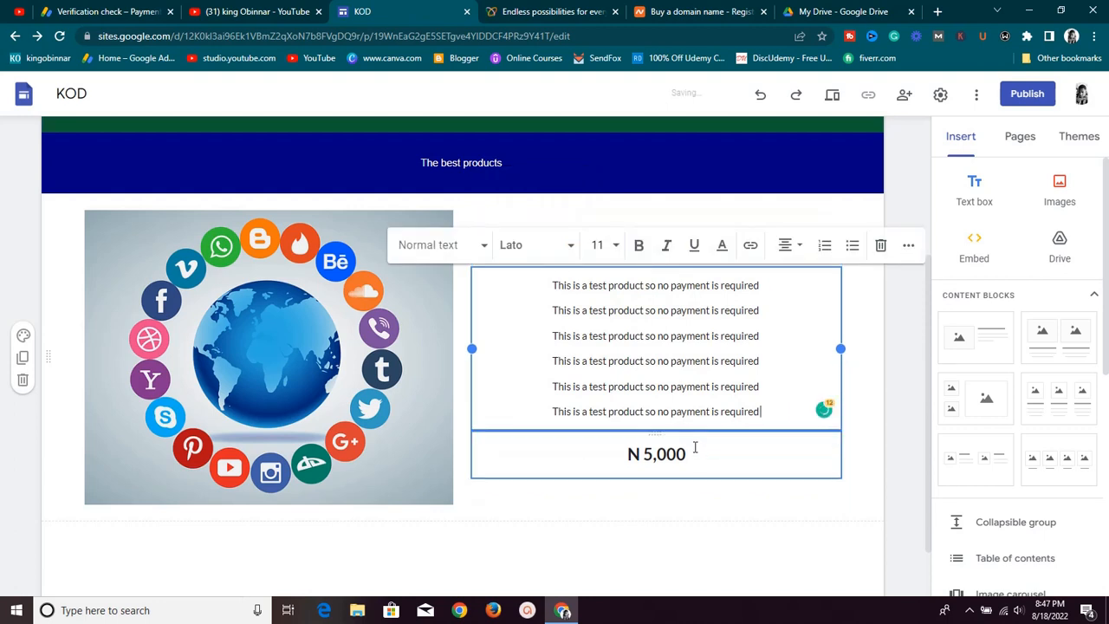
pyautogui.click(532, 539)
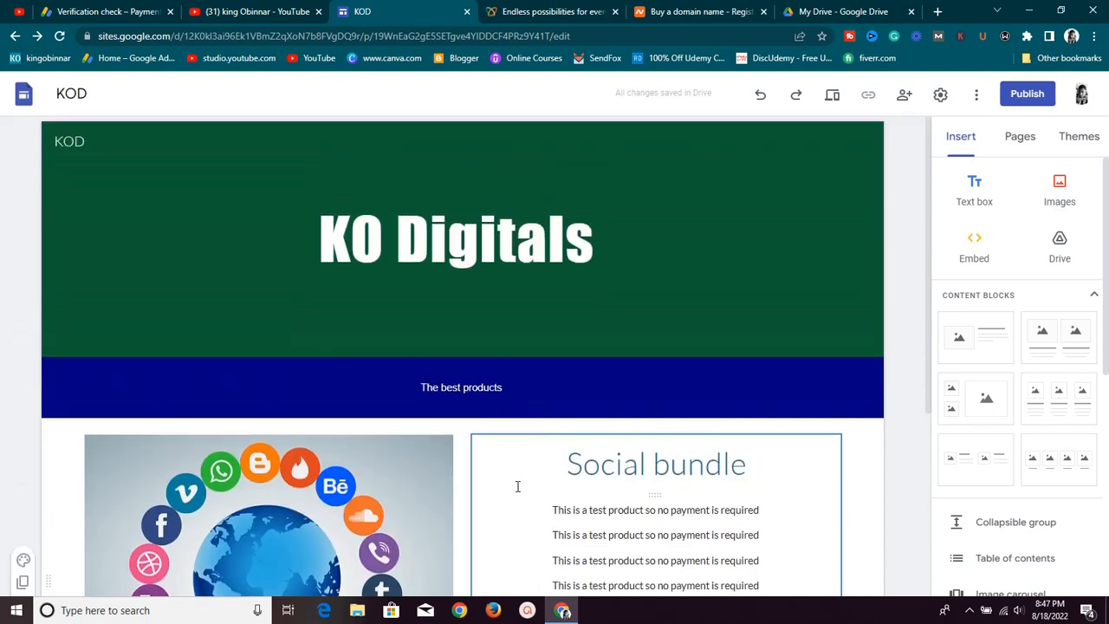
pyautogui.scroll(3, 513, 495)
pyautogui.scroll(-4, 513, 491)
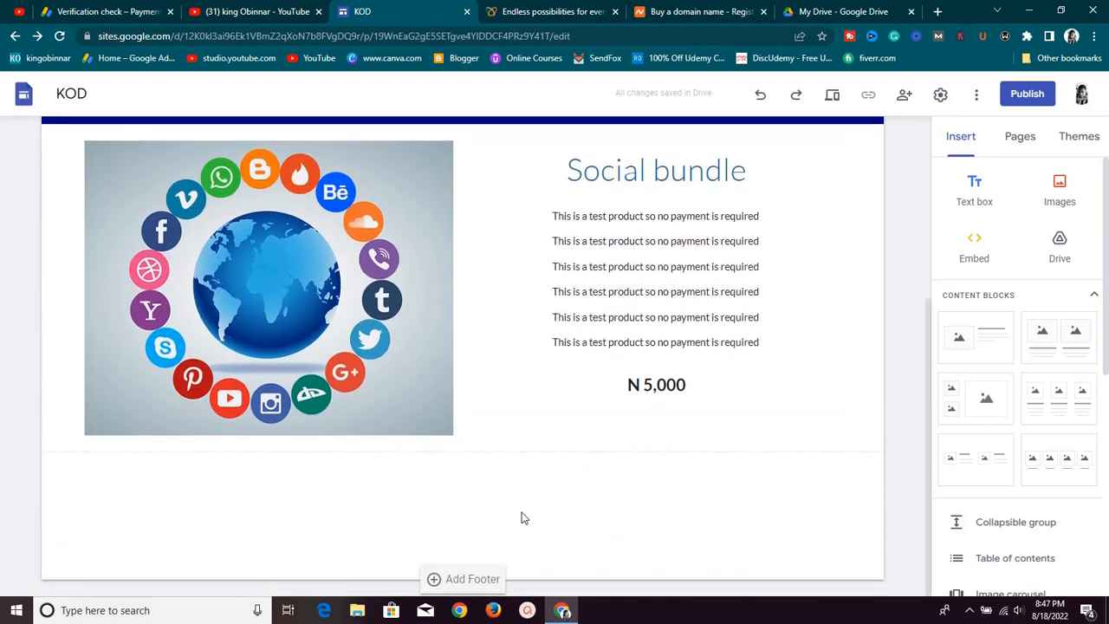
pyautogui.scroll(4, 525, 512)
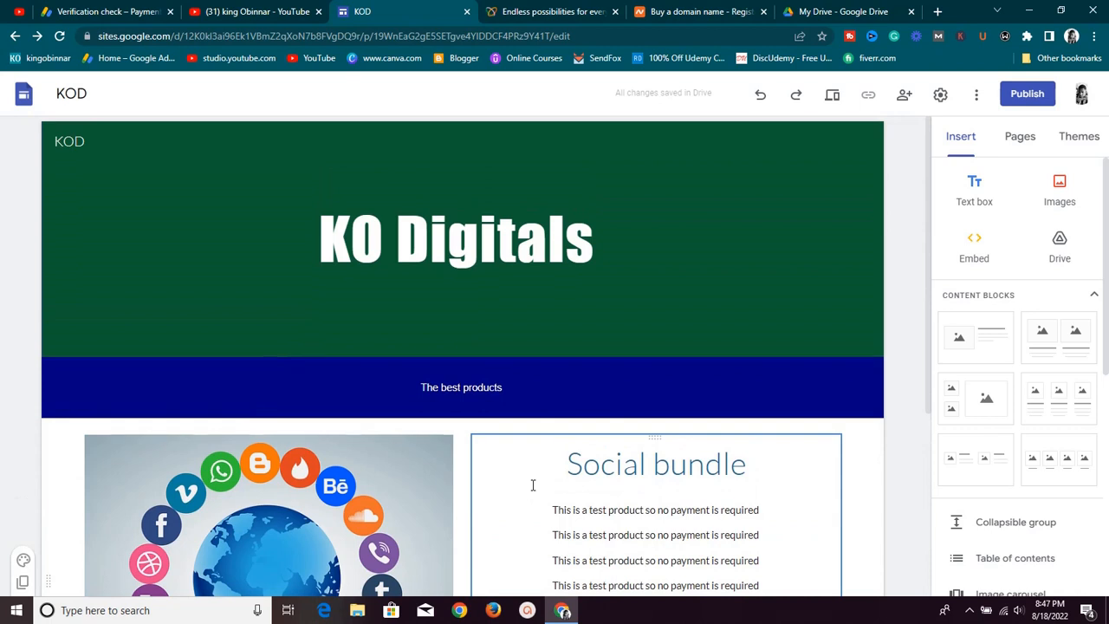
pyautogui.scroll(-4, 532, 486)
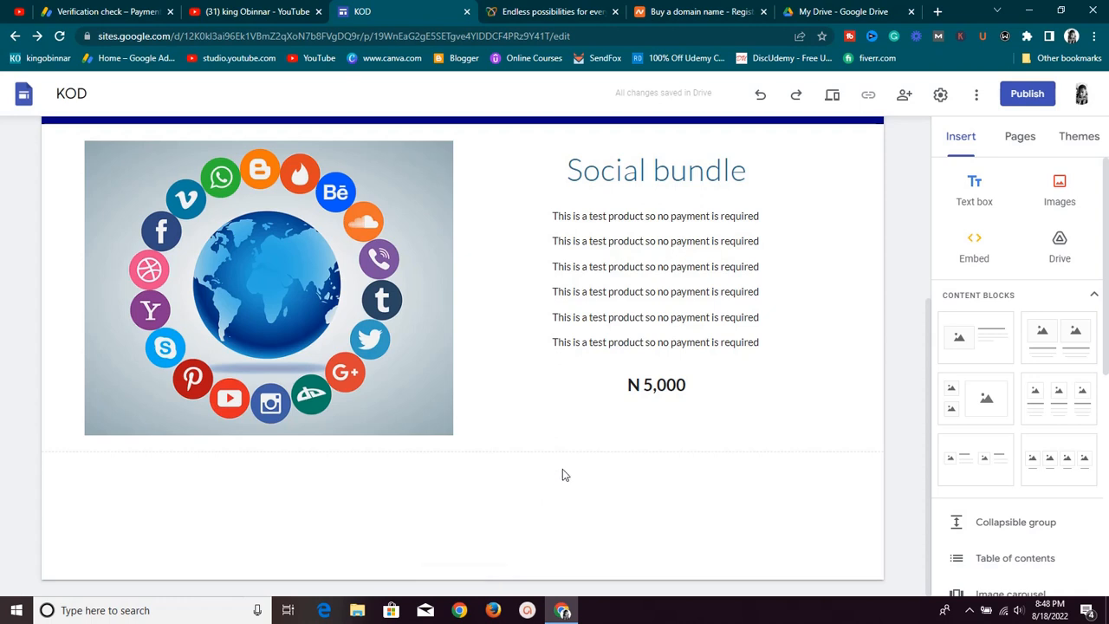
pyautogui.scroll(4, 595, 395)
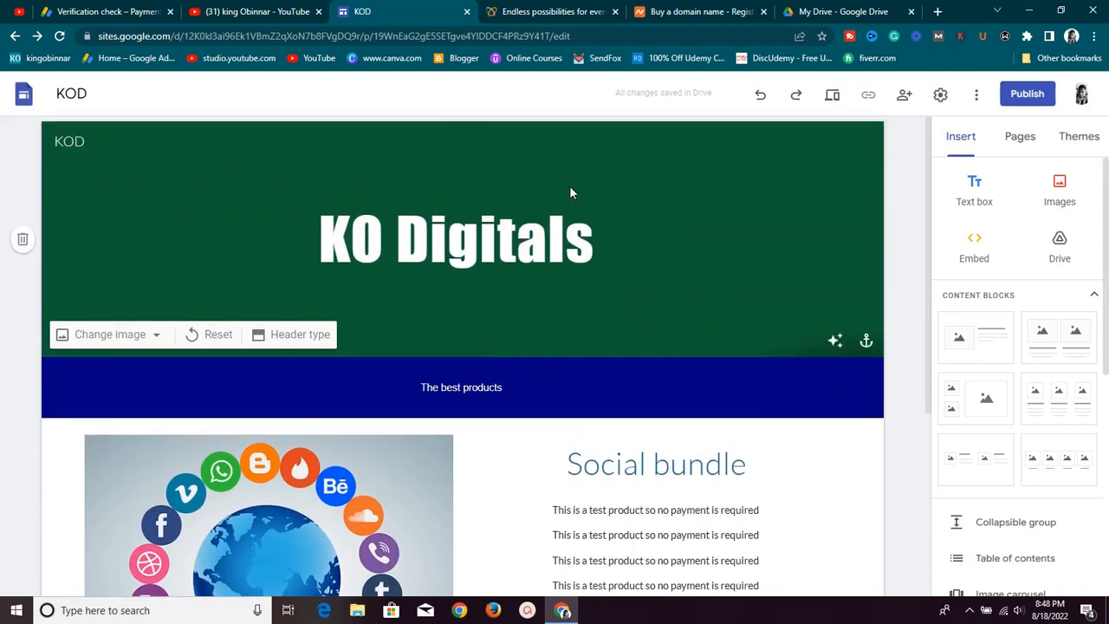
pyautogui.scroll(-4, 595, 210)
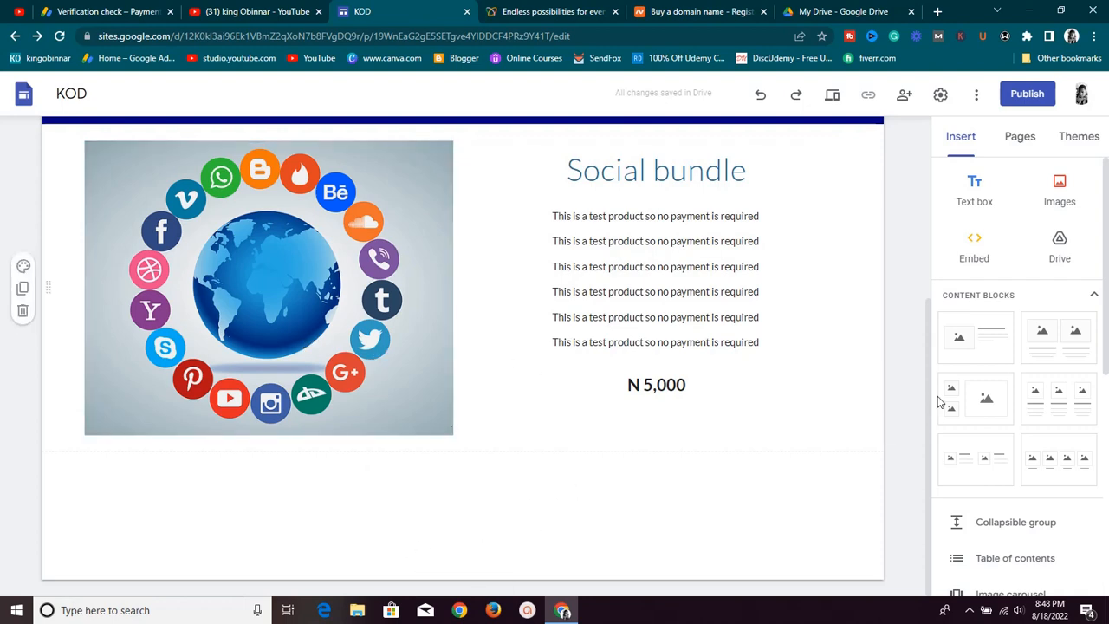
pyautogui.click(820, 10)
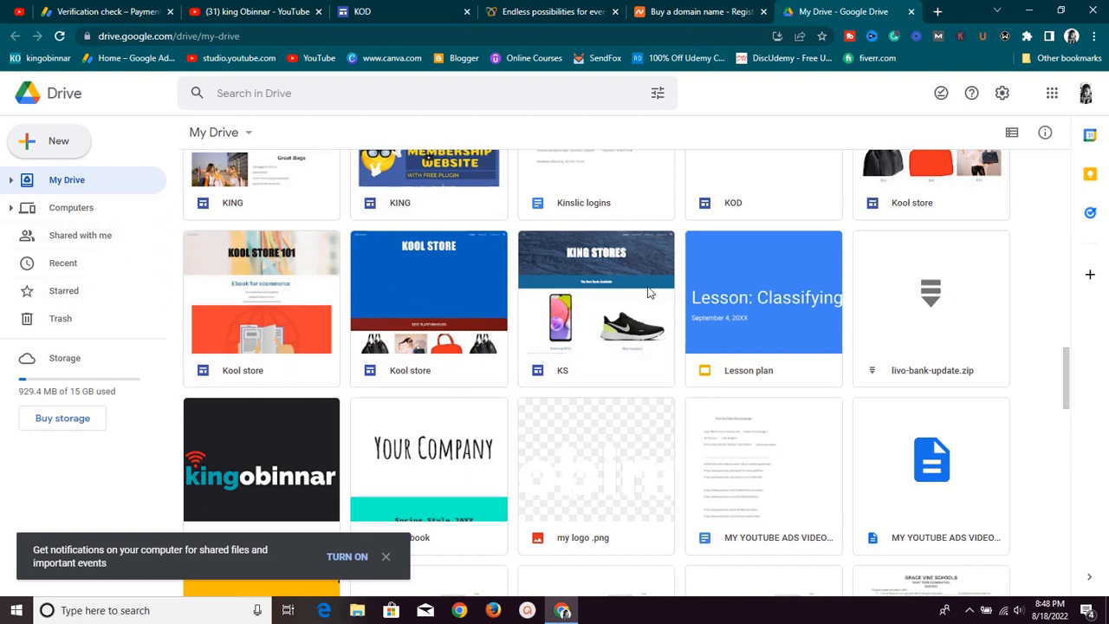
# Switch to the Flutterwave website and examine the payment and commerce tools presented on its homepage
pyautogui.click(552, 11)
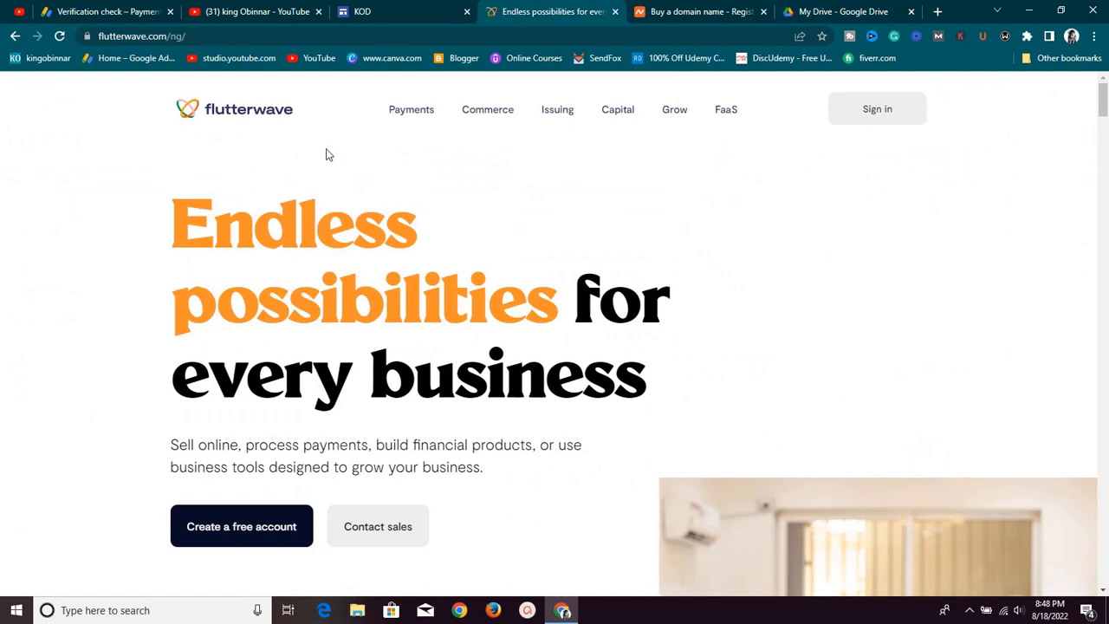
pyautogui.scroll(-10, 383, 249)
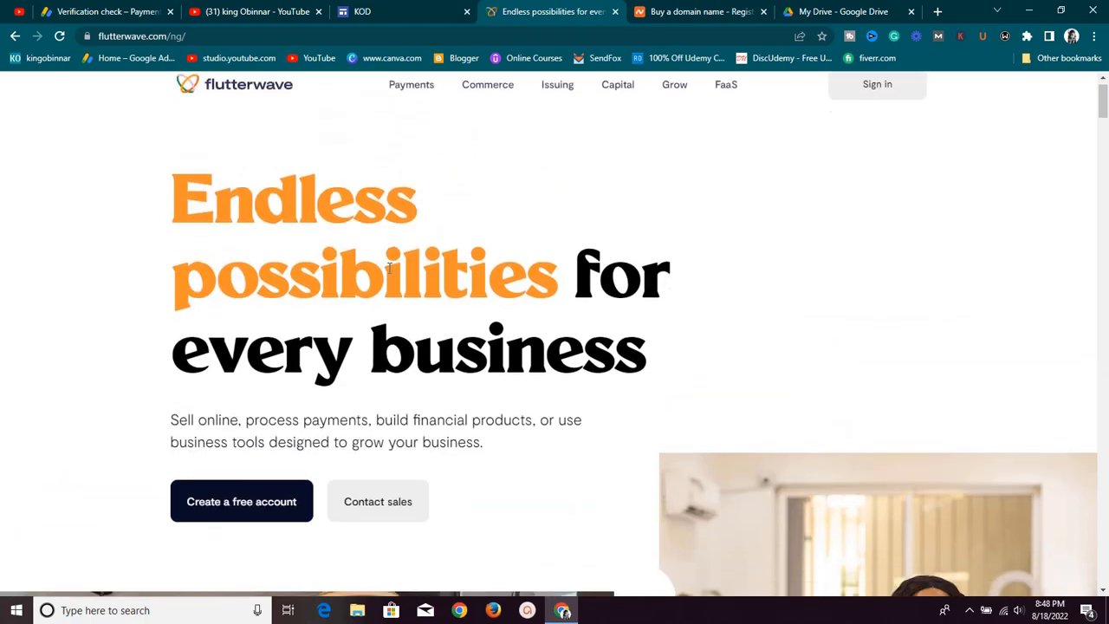
pyautogui.scroll(-20, 388, 297)
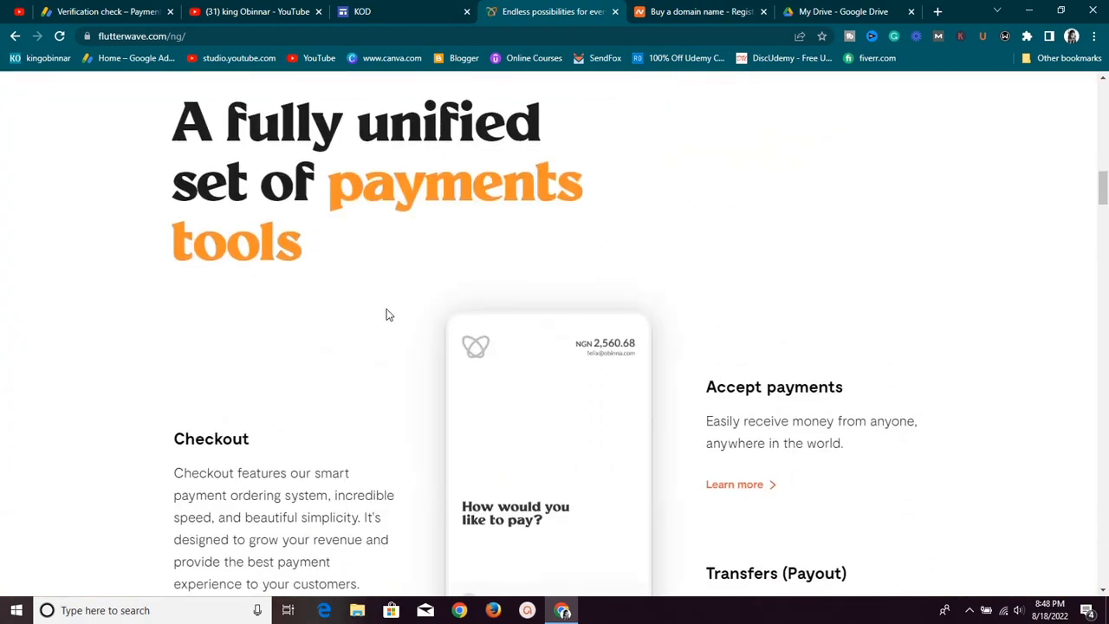
pyautogui.scroll(-20, 396, 303)
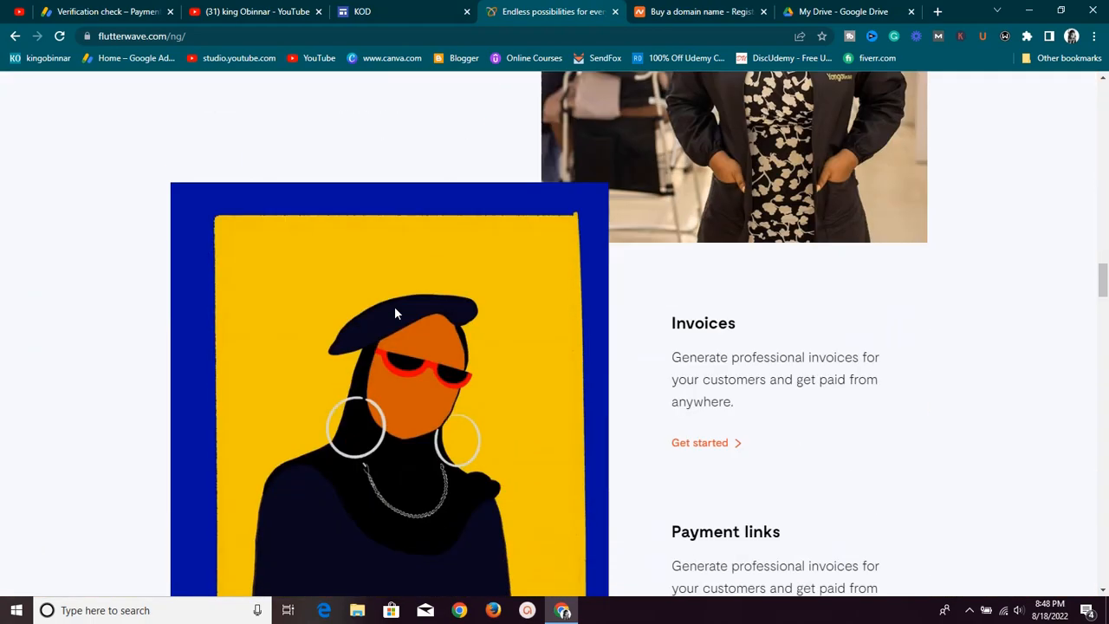
pyautogui.scroll(-3, 396, 307)
pyautogui.scroll(12, 395, 307)
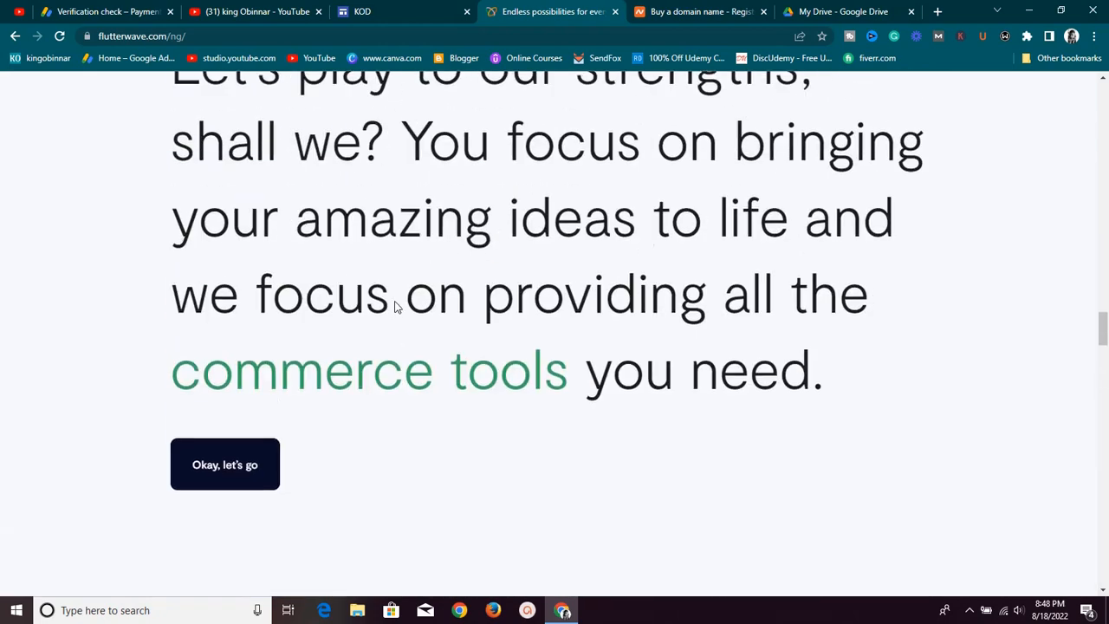
pyautogui.scroll(20, 389, 303)
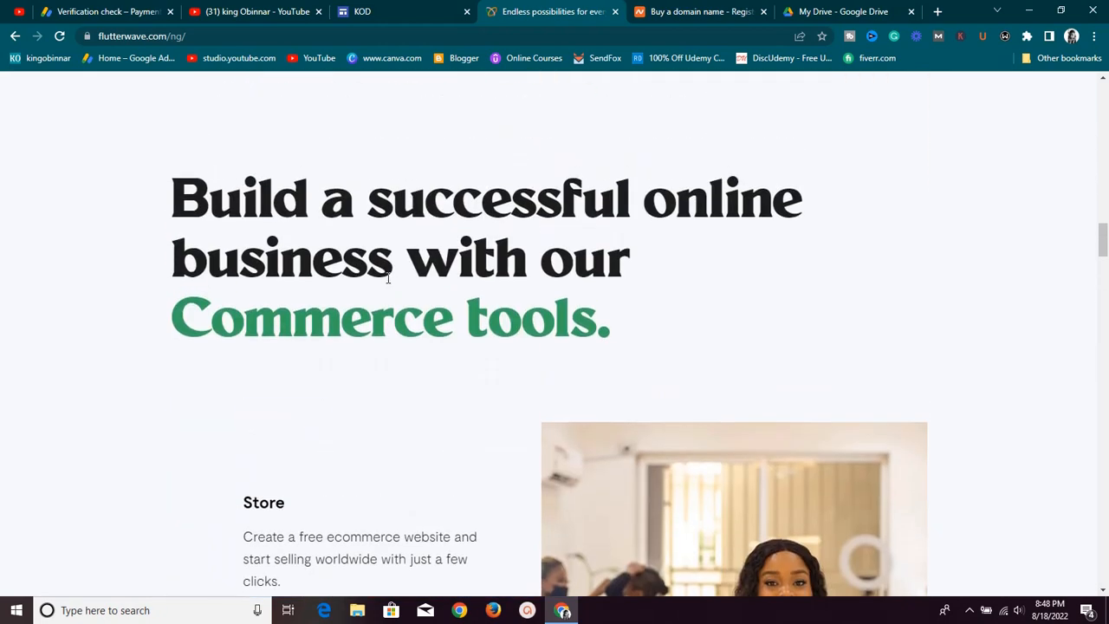
pyautogui.scroll(15, 388, 218)
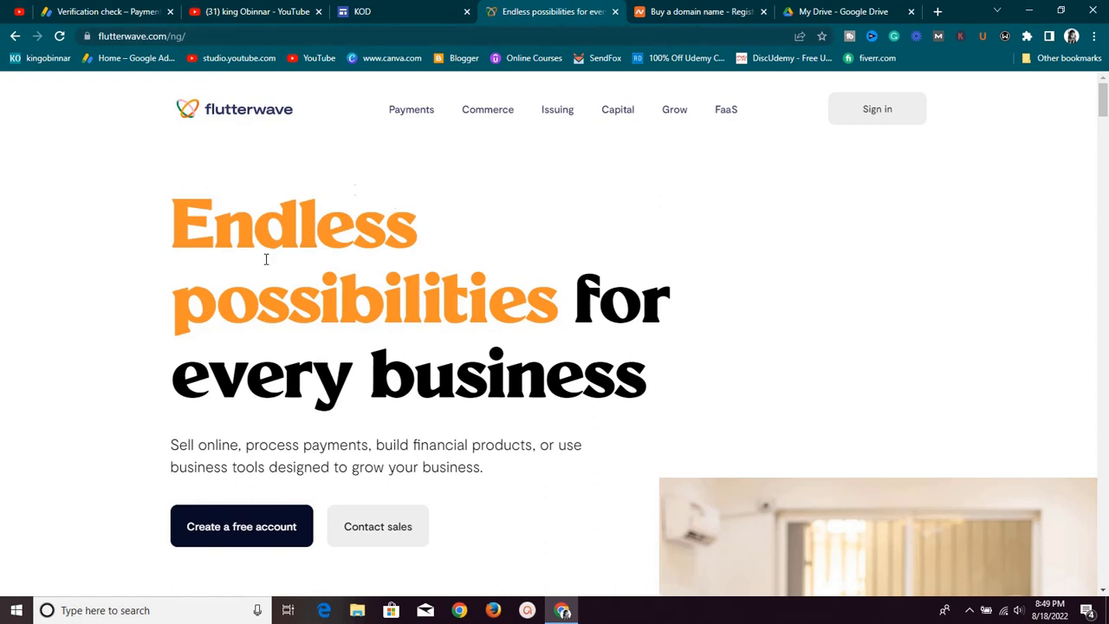
pyautogui.click(302, 44)
pyautogui.click(310, 44)
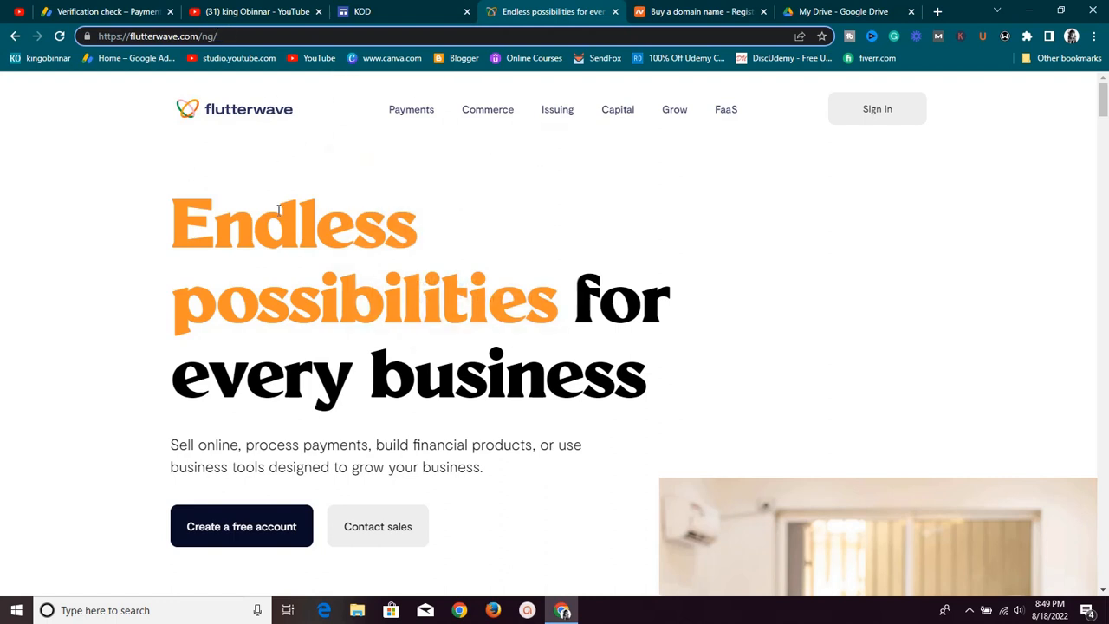
# Open the Flutterwave sign-in page and log in with the saved e-mail and account password
pyautogui.click(923, 108)
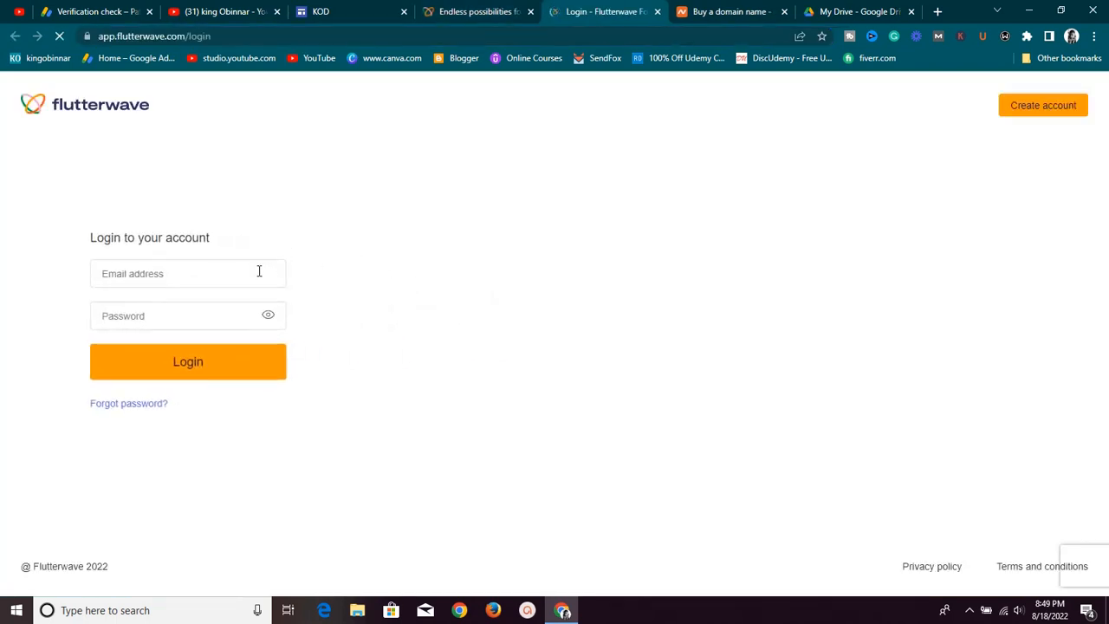
pyautogui.click(259, 271)
pyautogui.click(270, 303)
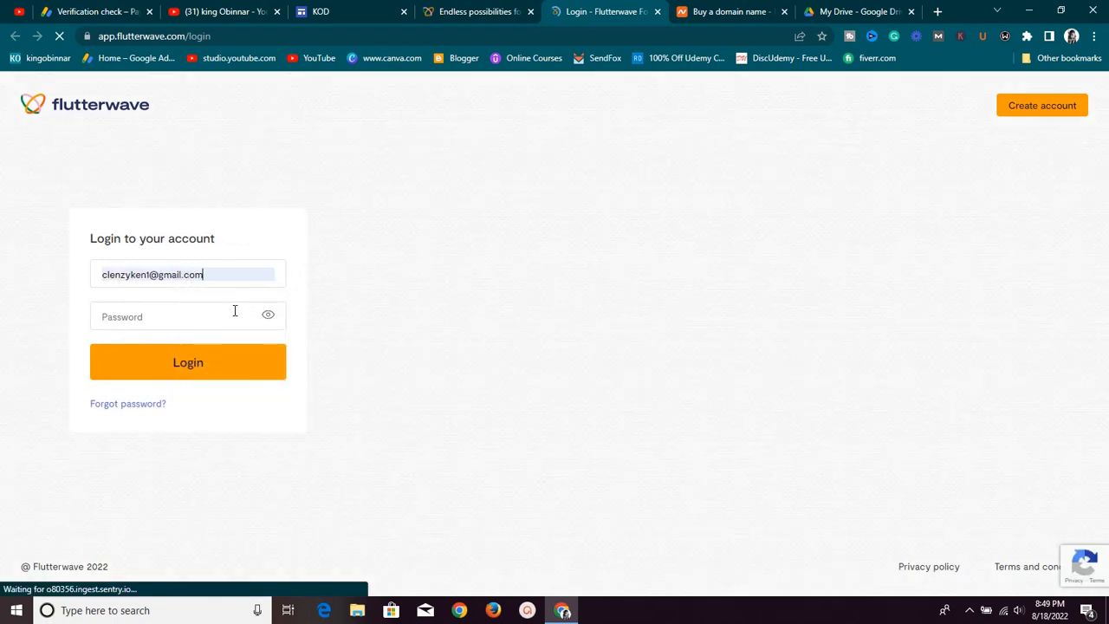
pyautogui.click(234, 310)
pyautogui.click(232, 318)
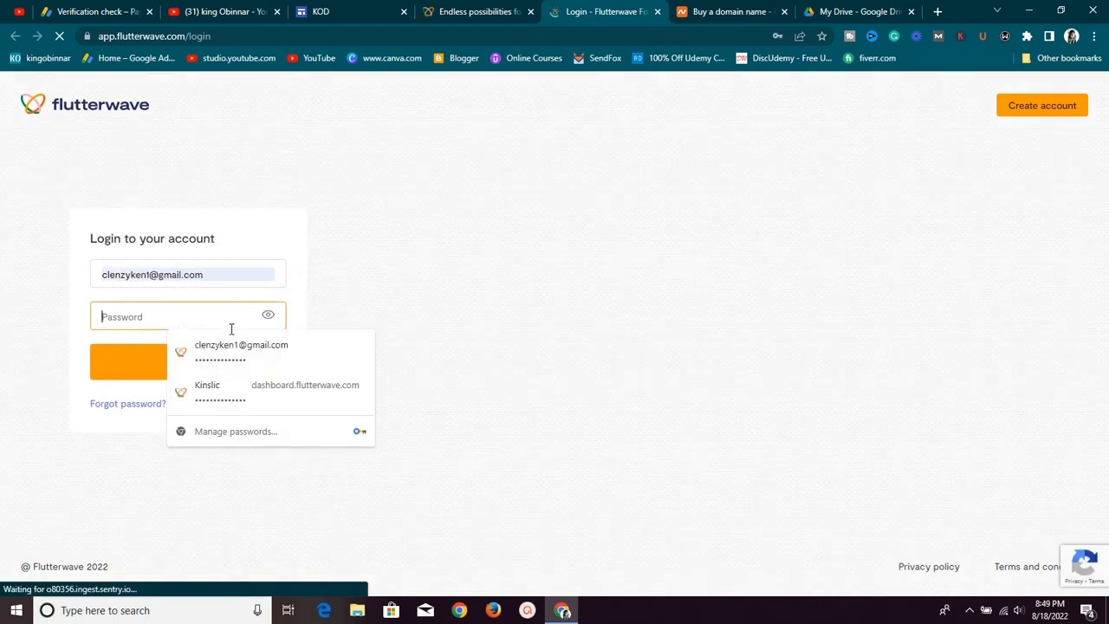
pyautogui.click(232, 347)
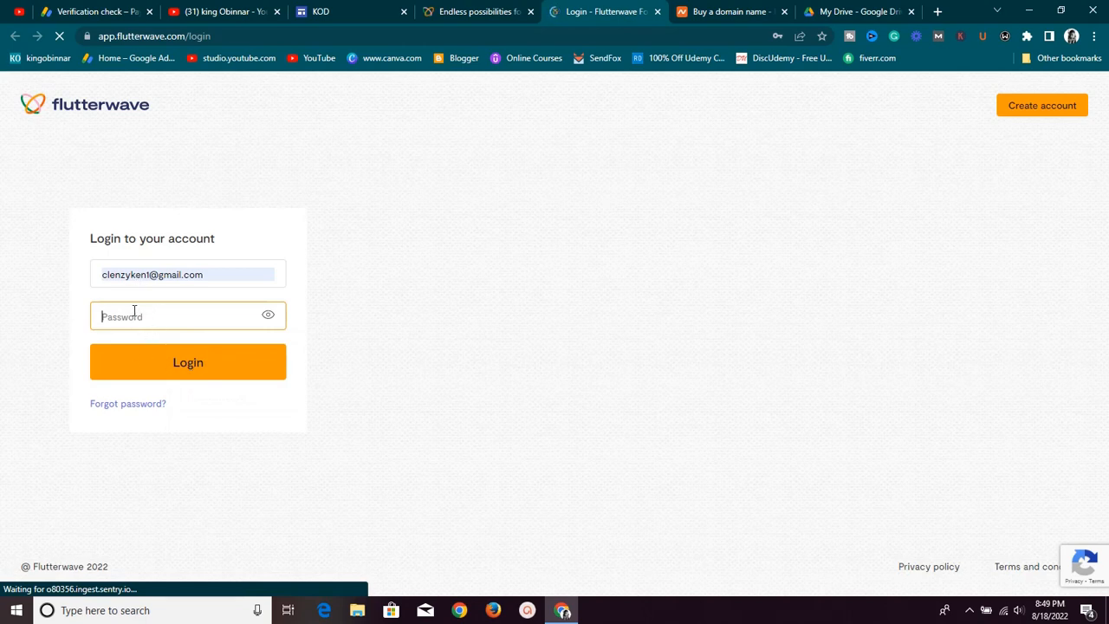
pyautogui.click(163, 364)
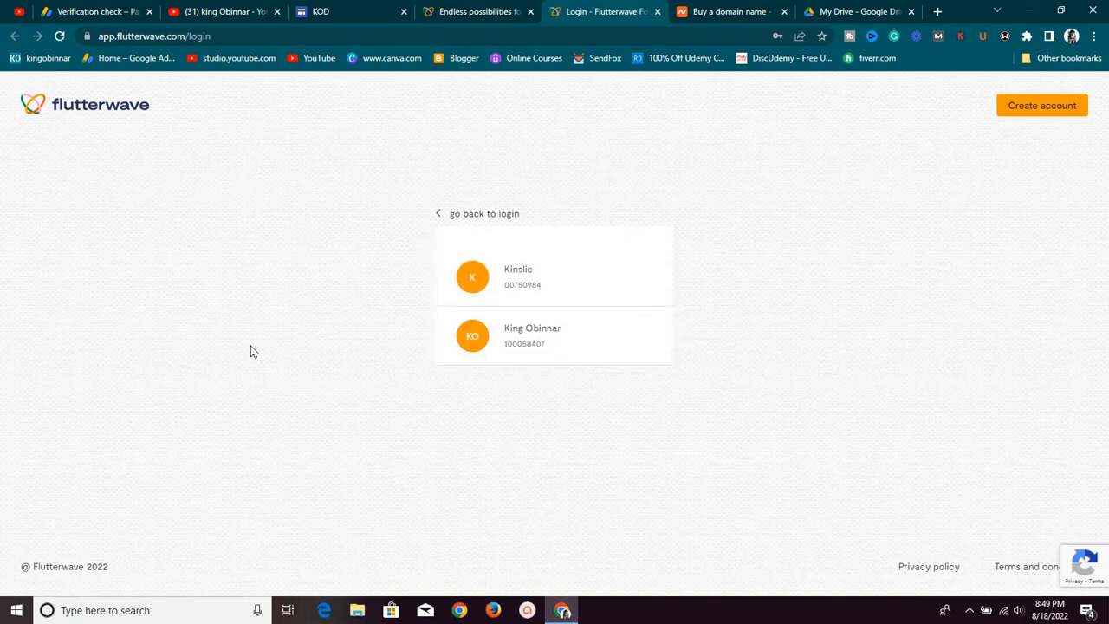
# Choose the Kinslic business account and dismiss the two-factor authentication prompt on its dashboard
pyautogui.click(527, 285)
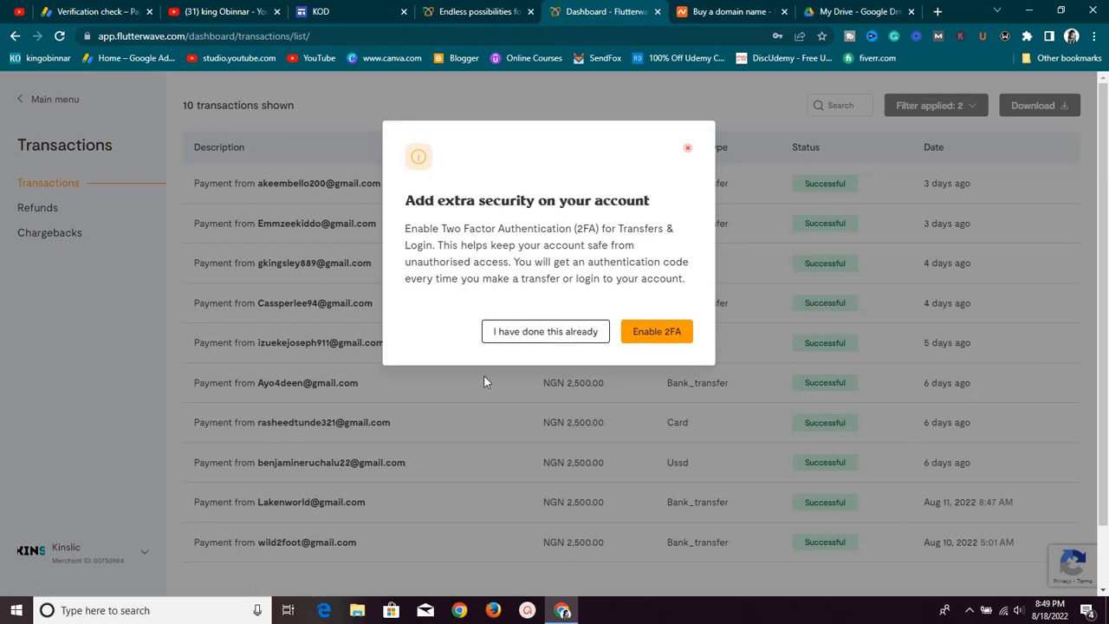
pyautogui.click(474, 386)
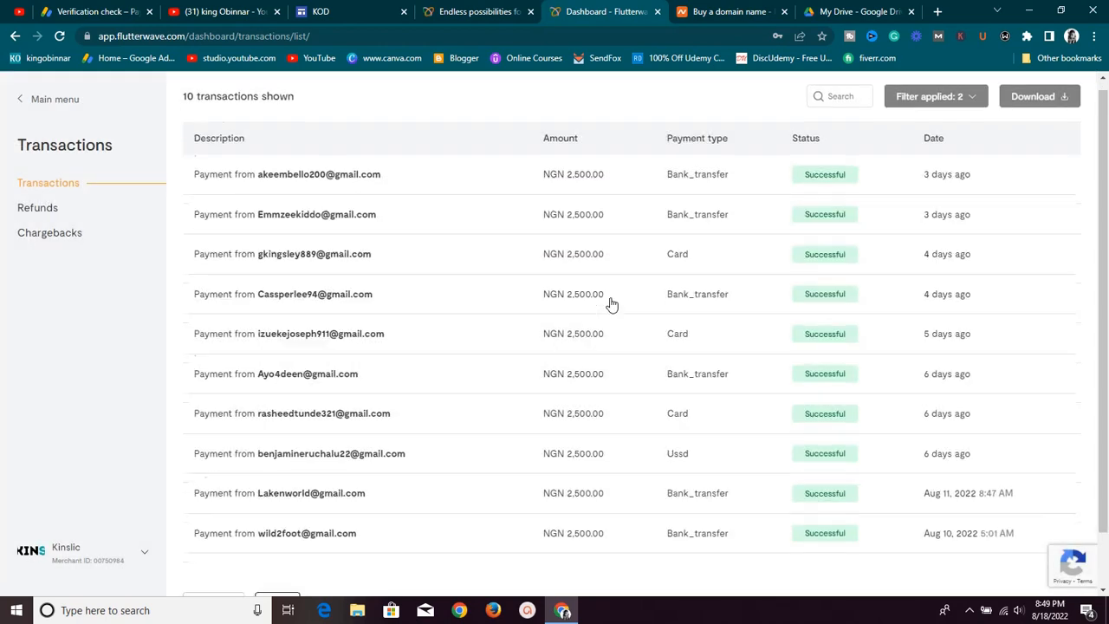
pyautogui.scroll(-1, 611, 303)
pyautogui.scroll(1, 618, 289)
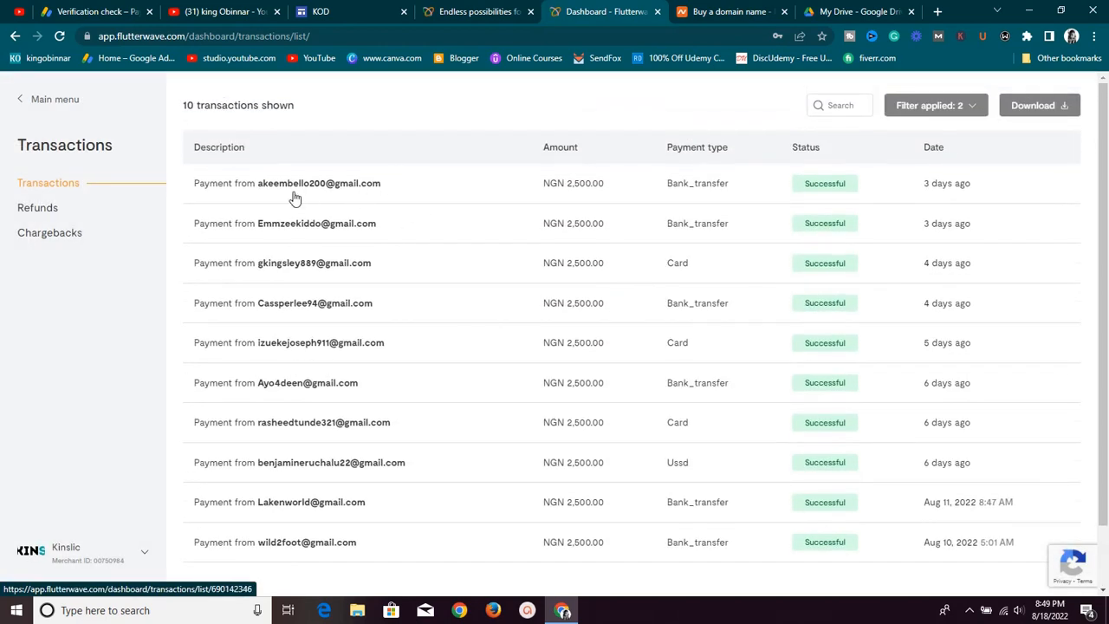
# Return to the dashboard's main navigation and open the payment links list under Payments
pyautogui.click(39, 106)
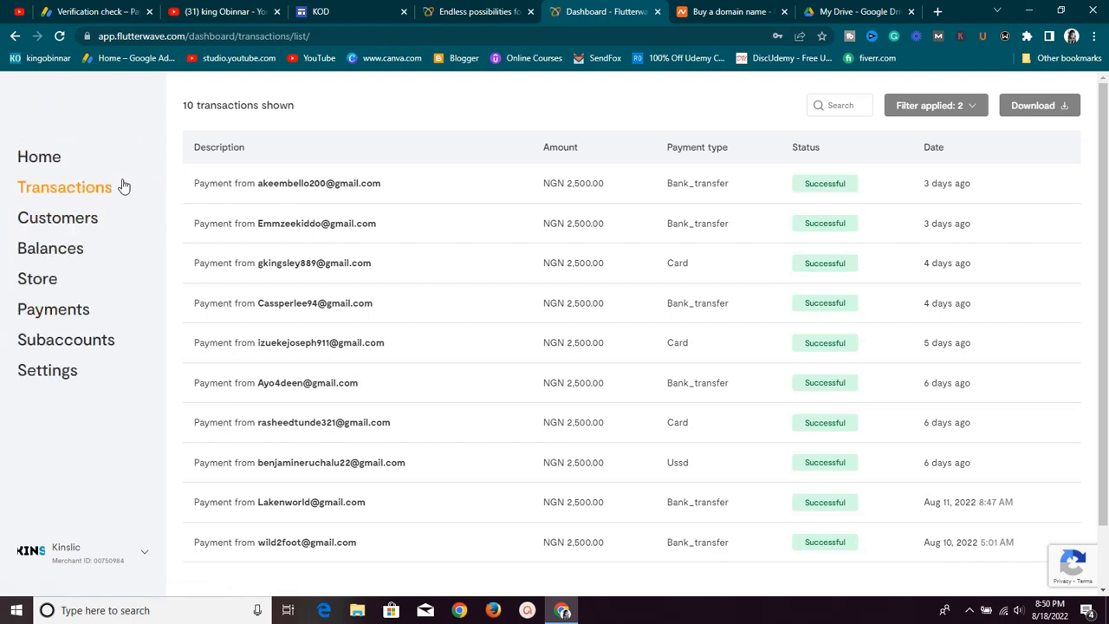
pyautogui.click(80, 315)
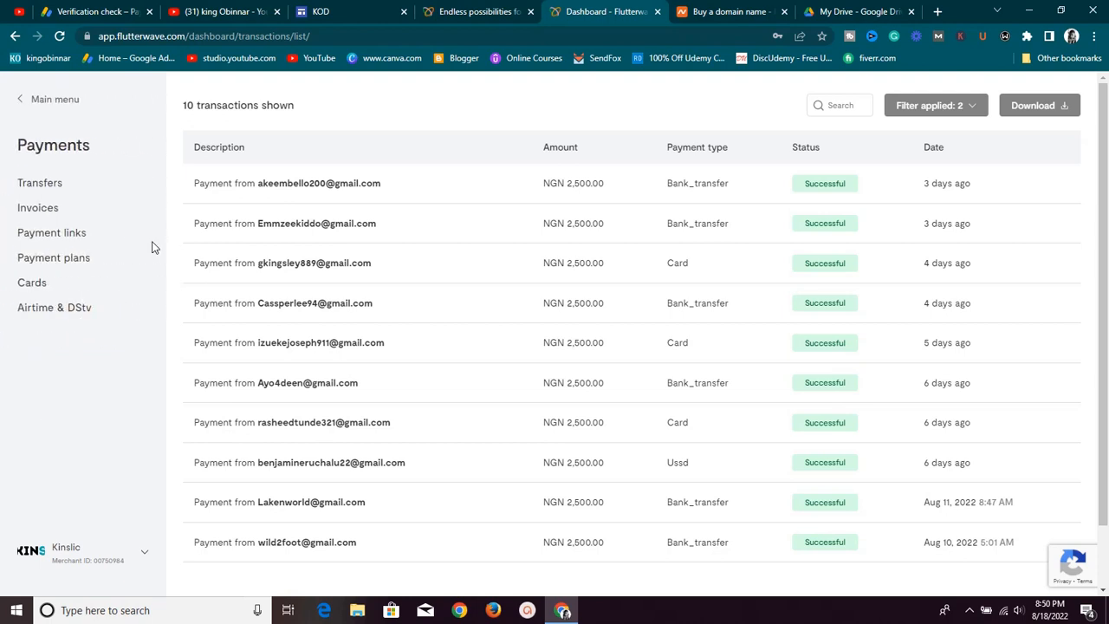
pyautogui.click(69, 235)
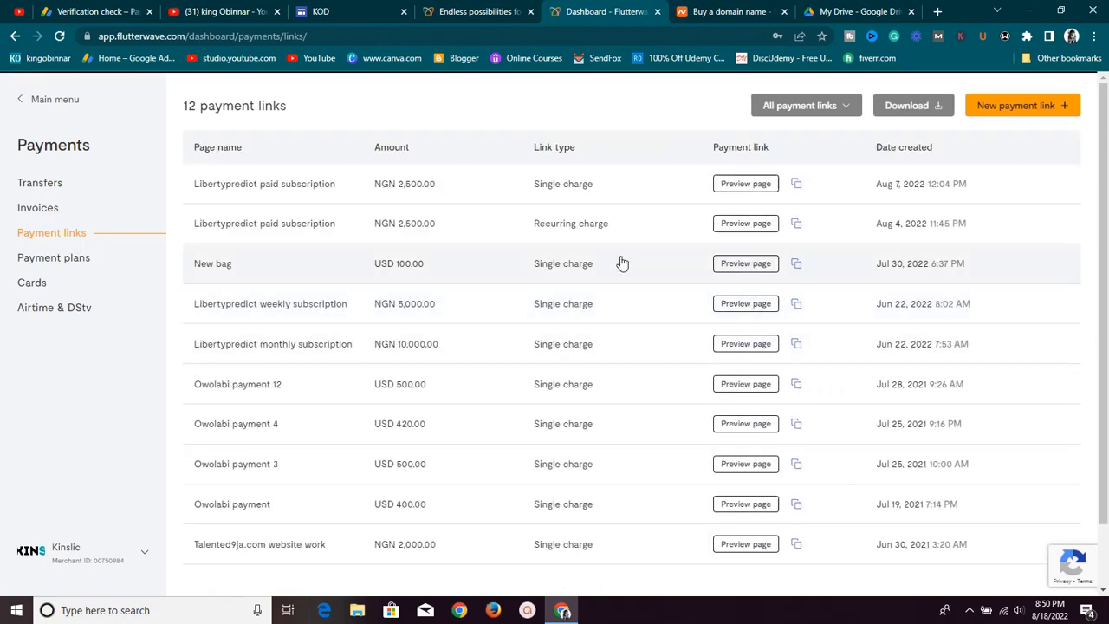
pyautogui.rightClick(474, 122)
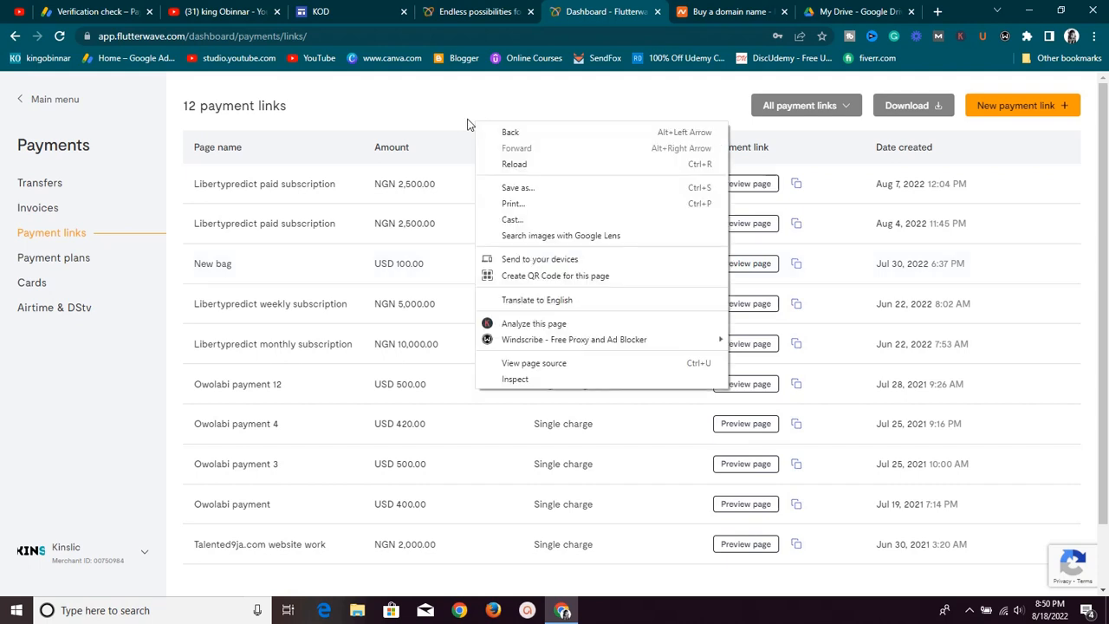
pyautogui.click(416, 121)
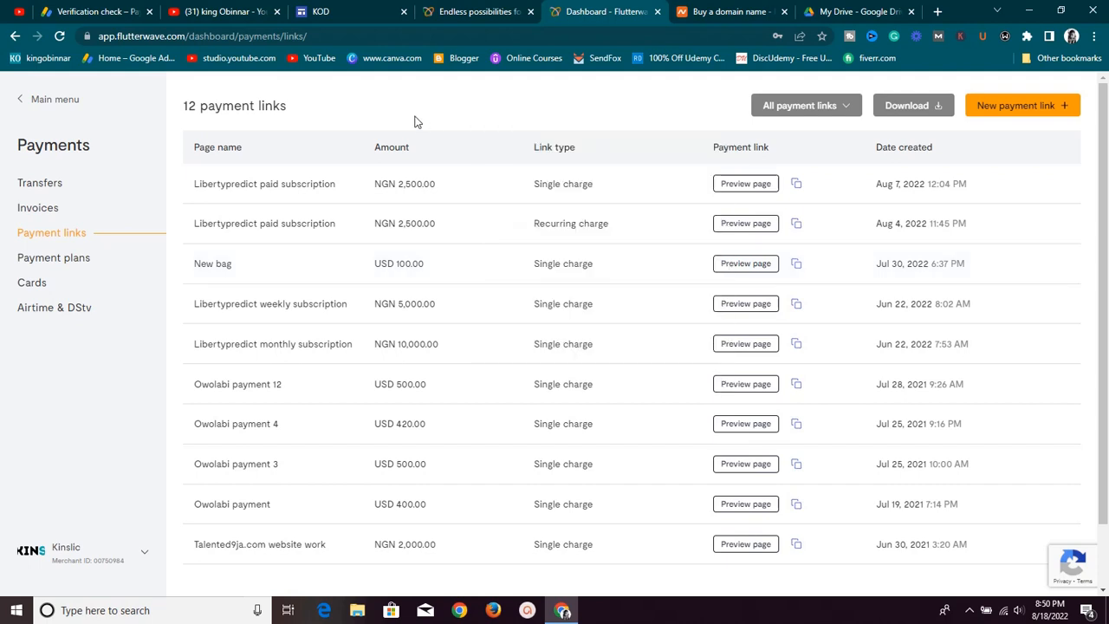
pyautogui.click(362, 14)
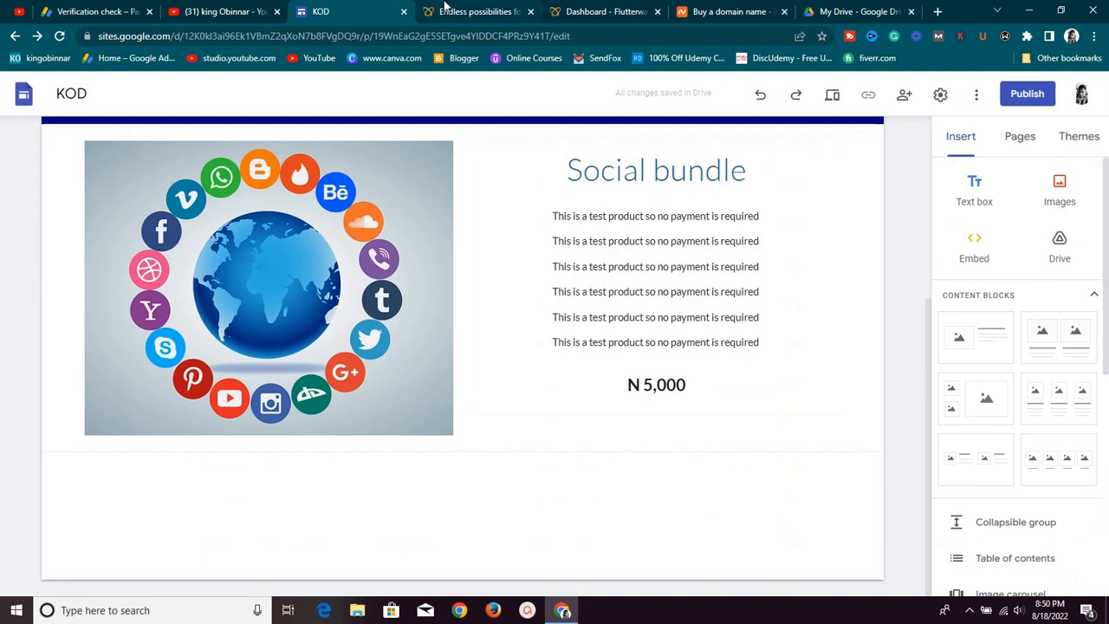
pyautogui.click(475, 11)
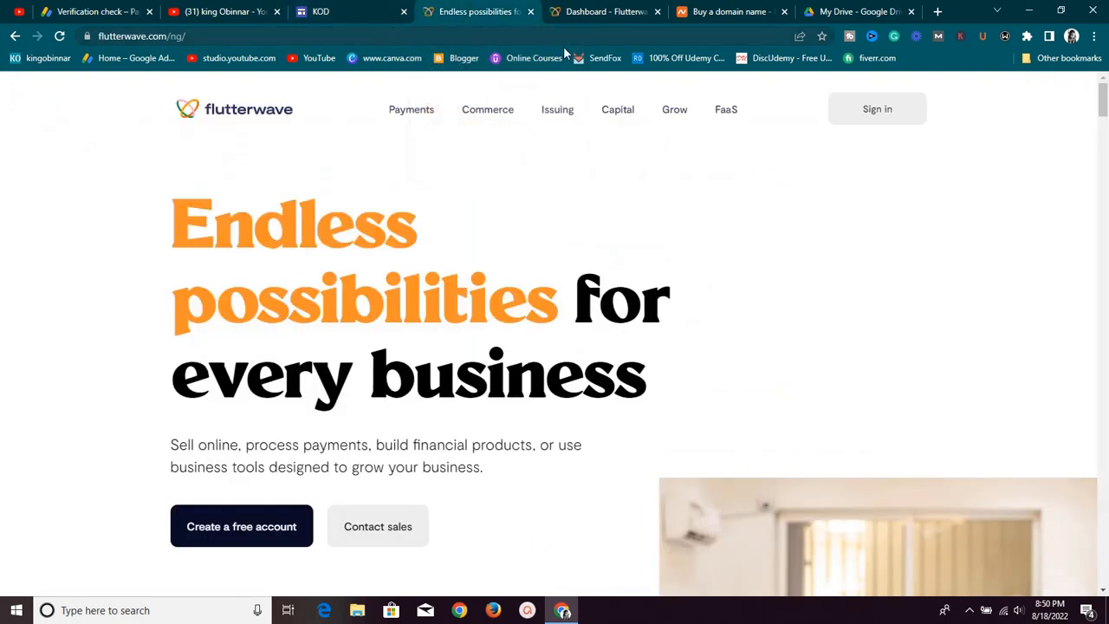
pyautogui.moveTo(498, 109)
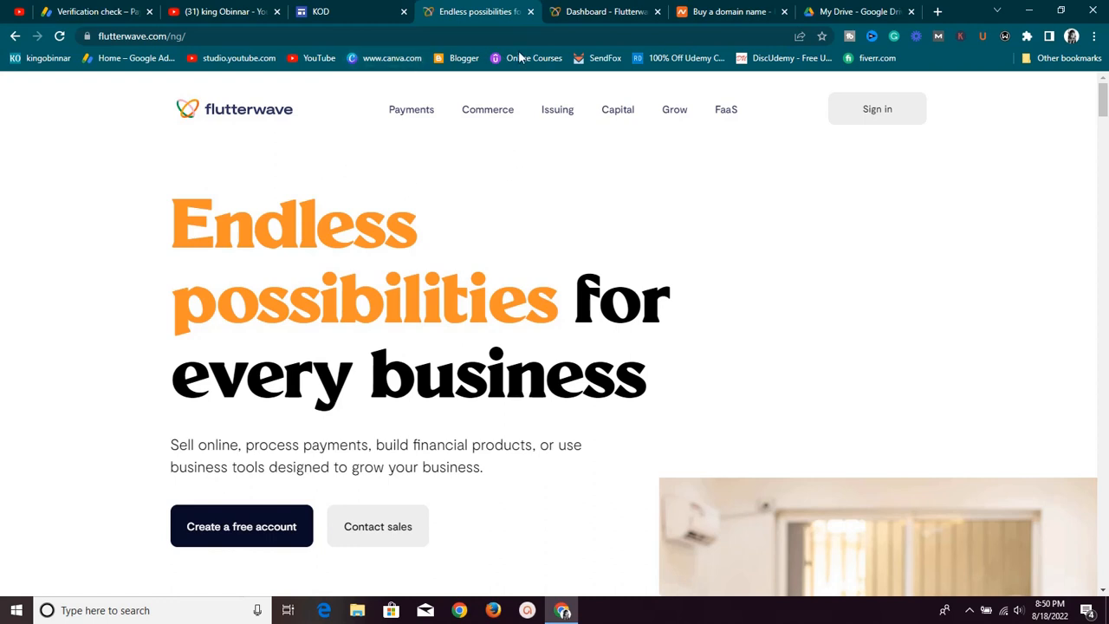
pyautogui.click(610, 11)
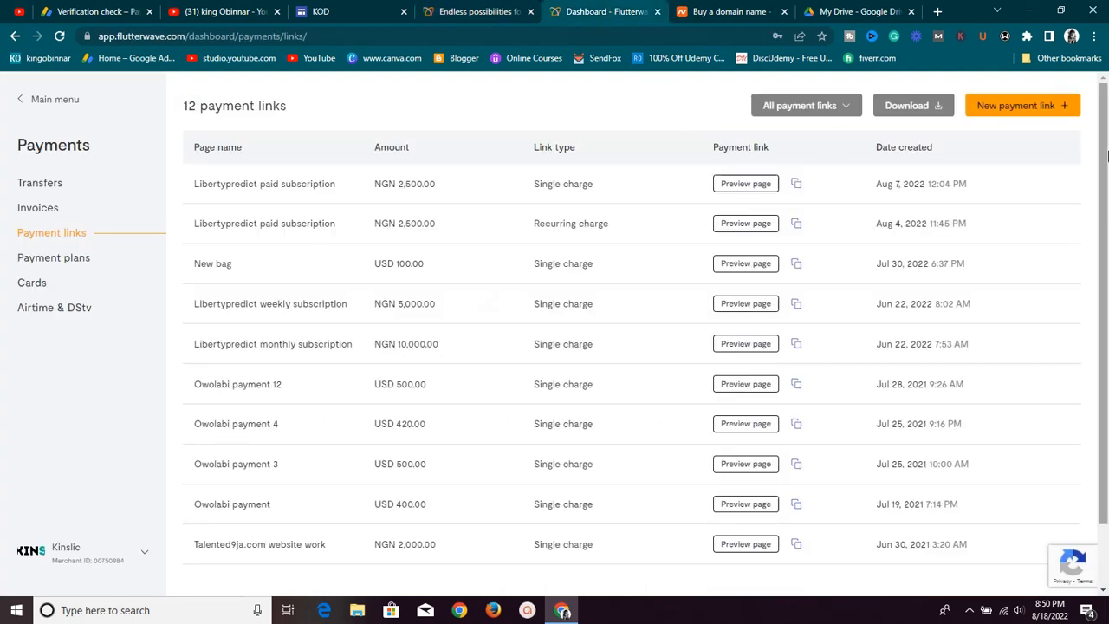
# Start a new payment link of the Single charge type
pyautogui.click(1006, 111)
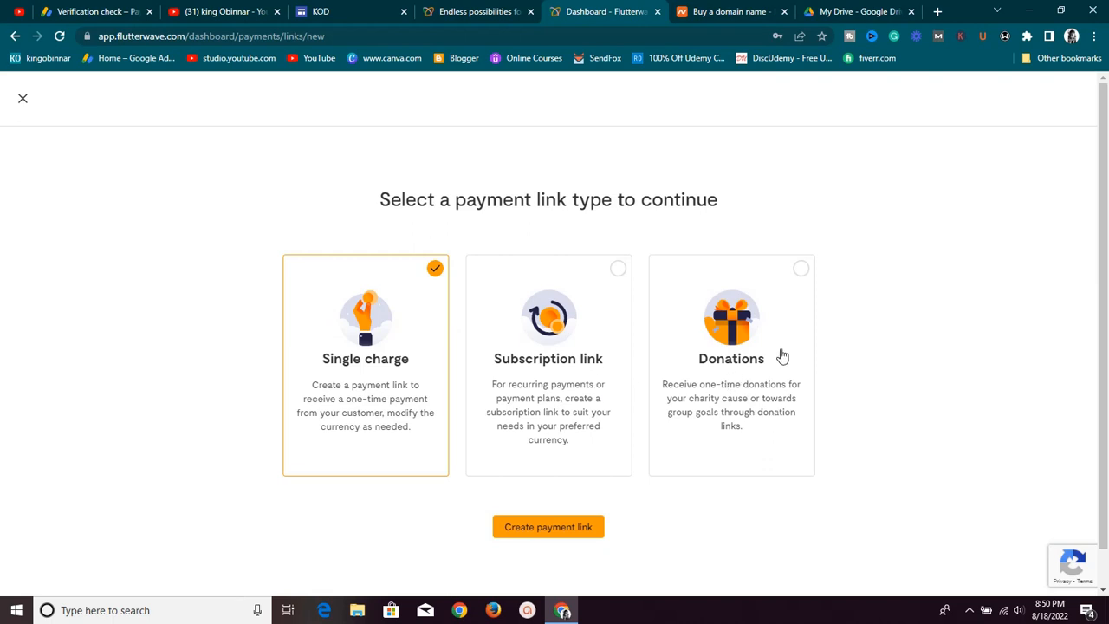
pyautogui.scroll(-1, 345, 360)
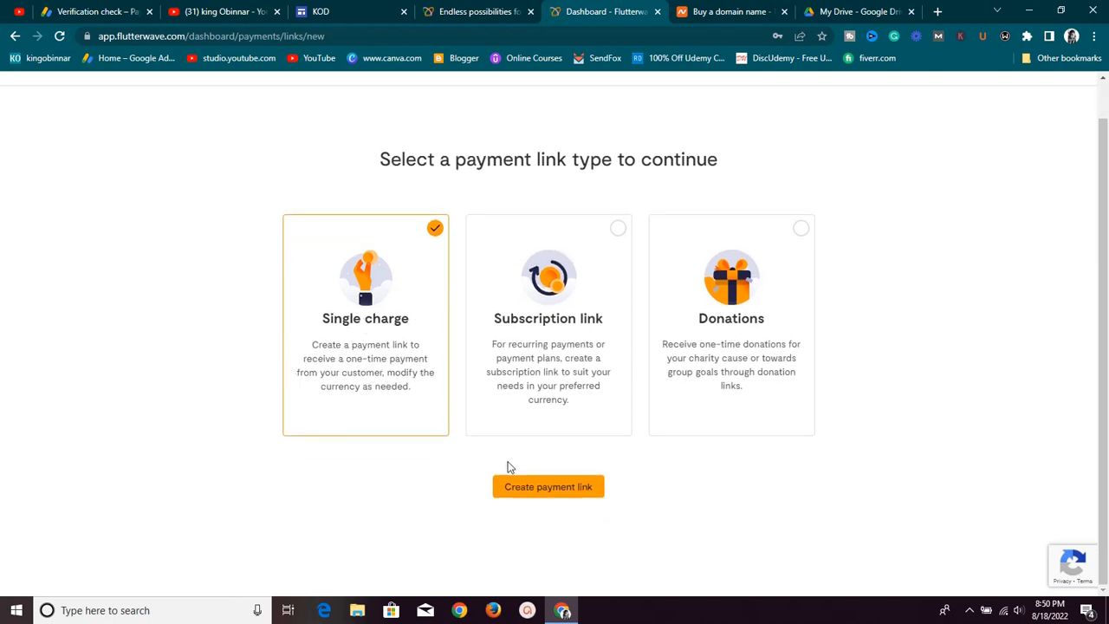
pyautogui.click(539, 488)
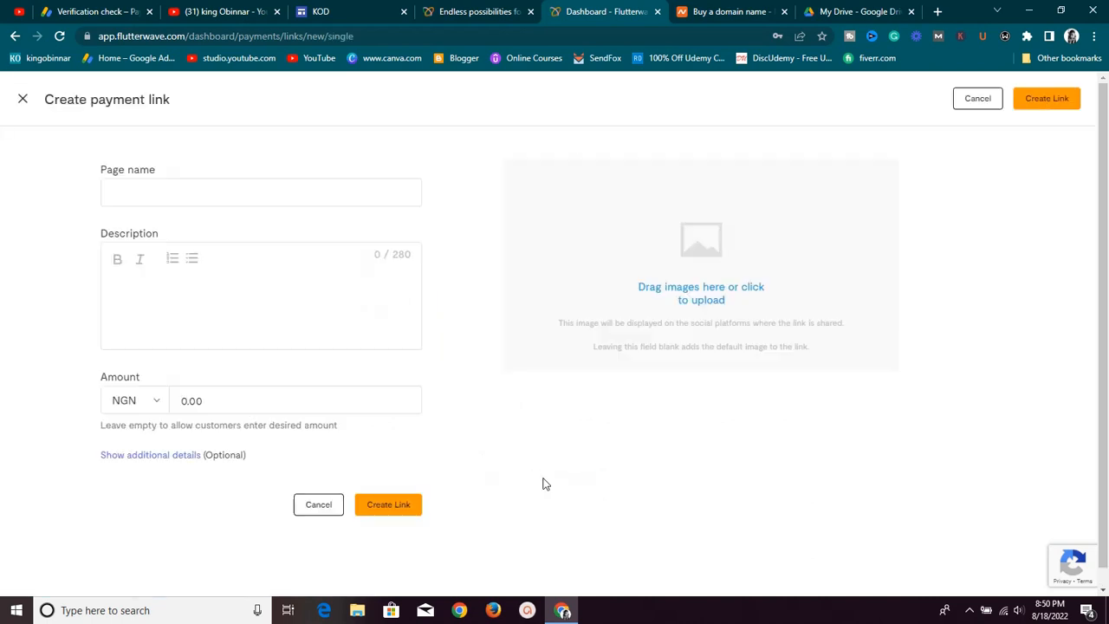
# Name the payment page KODigitals and enter "This a test" as its description
pyautogui.click(185, 195)
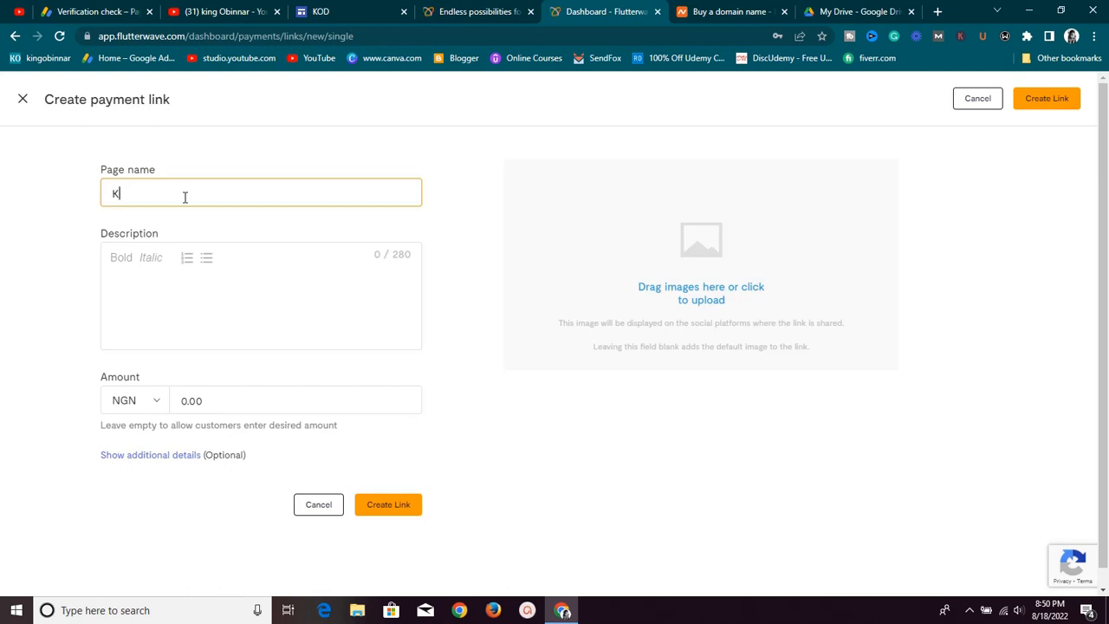
pyautogui.write('Ko')
pyautogui.press('BackSpace')
pyautogui.write('ODigitals')
pyautogui.click(187, 258)
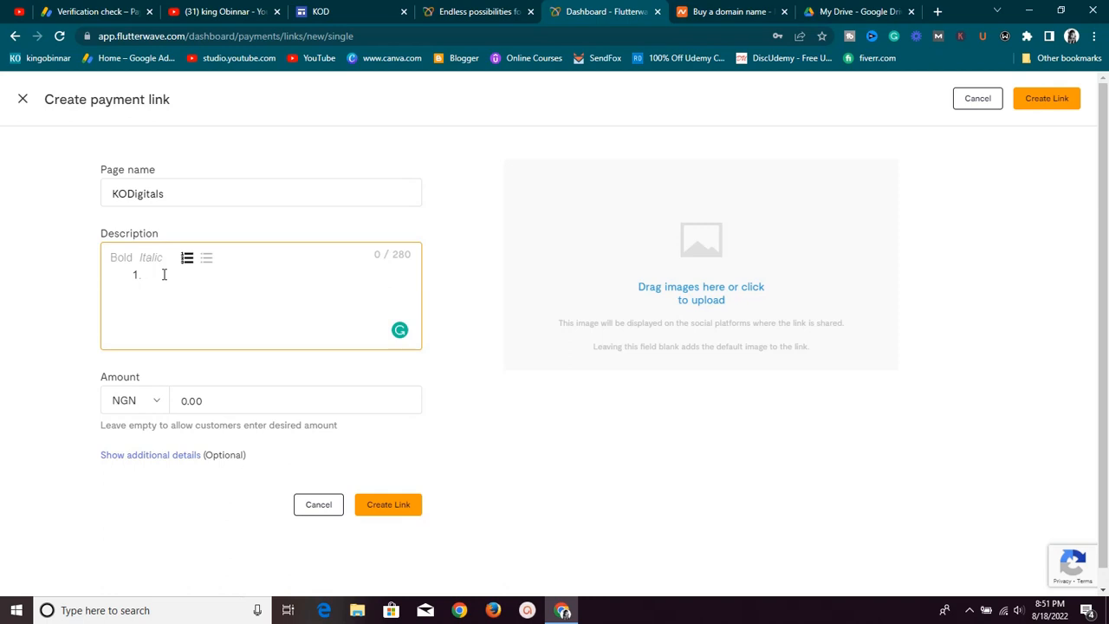
pyautogui.press('BackSpace')
# Examine the currencies offered for the payment amount, leaving NGN selected
pyautogui.click(156, 401)
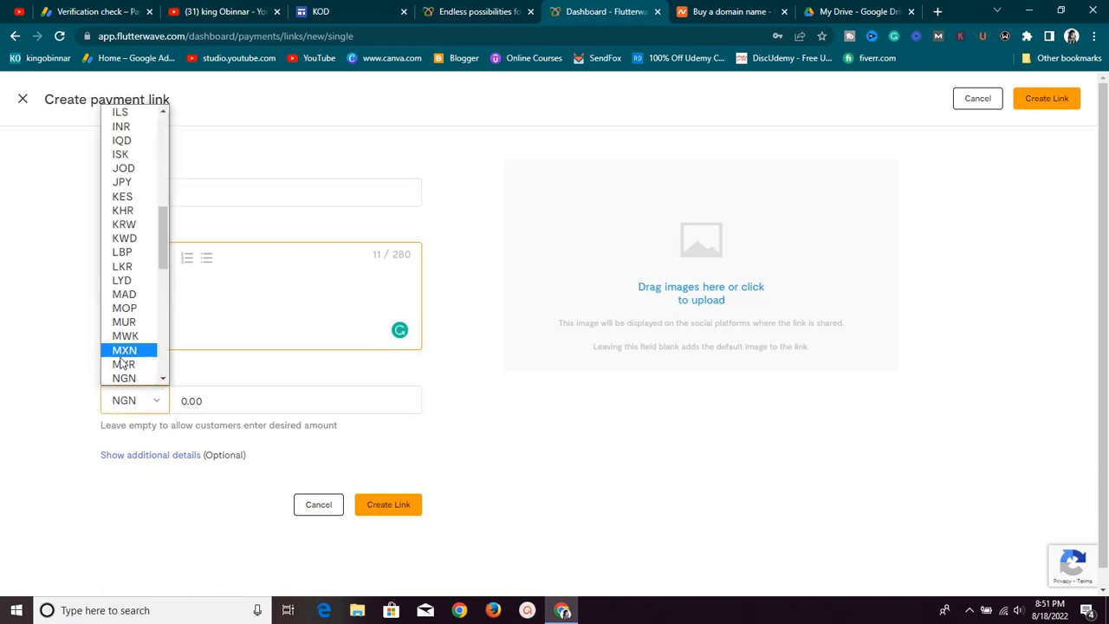
pyautogui.scroll(-3, 160, 347)
pyautogui.scroll(3, 160, 346)
pyautogui.scroll(-6, 147, 342)
pyautogui.scroll(-3, 135, 334)
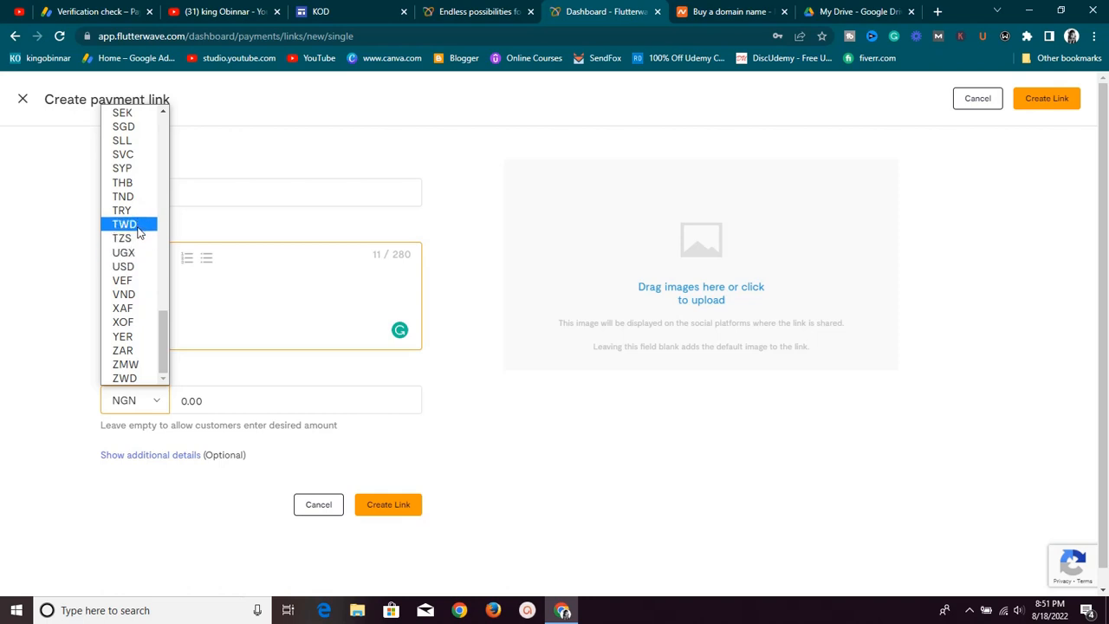
pyautogui.scroll(15, 138, 229)
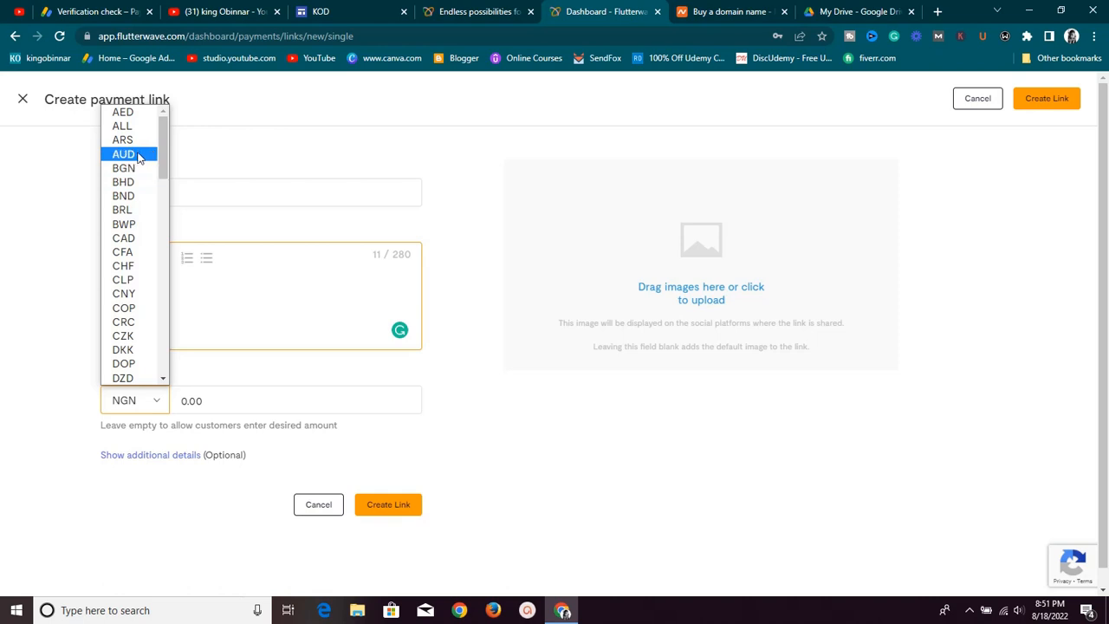
pyautogui.scroll(-3, 134, 351)
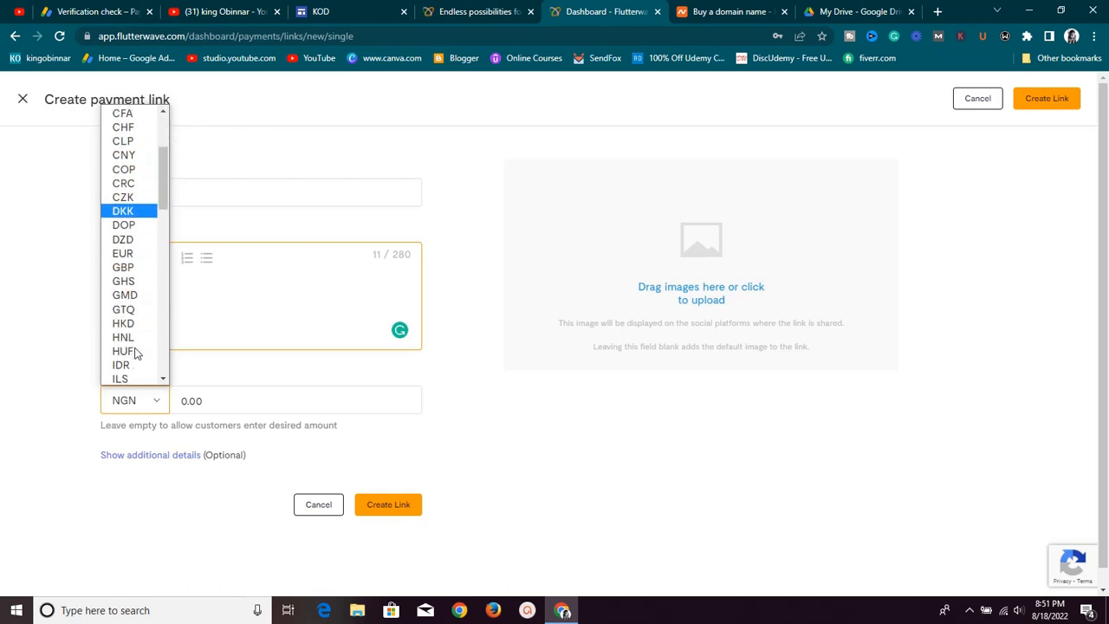
pyautogui.scroll(-10, 135, 351)
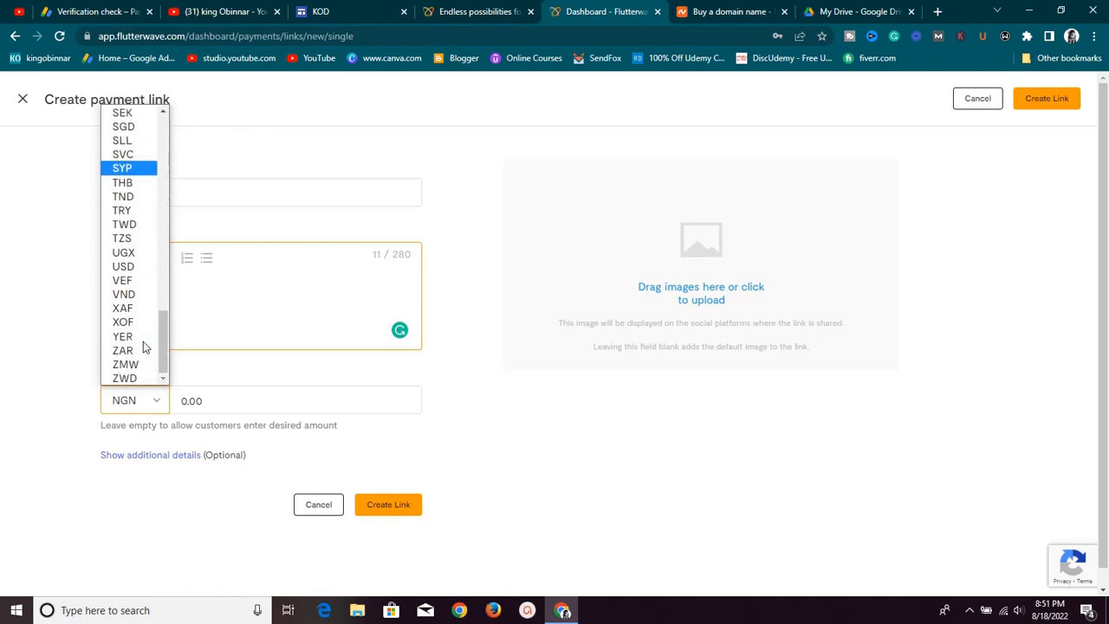
pyautogui.scroll(3, 143, 336)
pyautogui.scroll(-3, 143, 337)
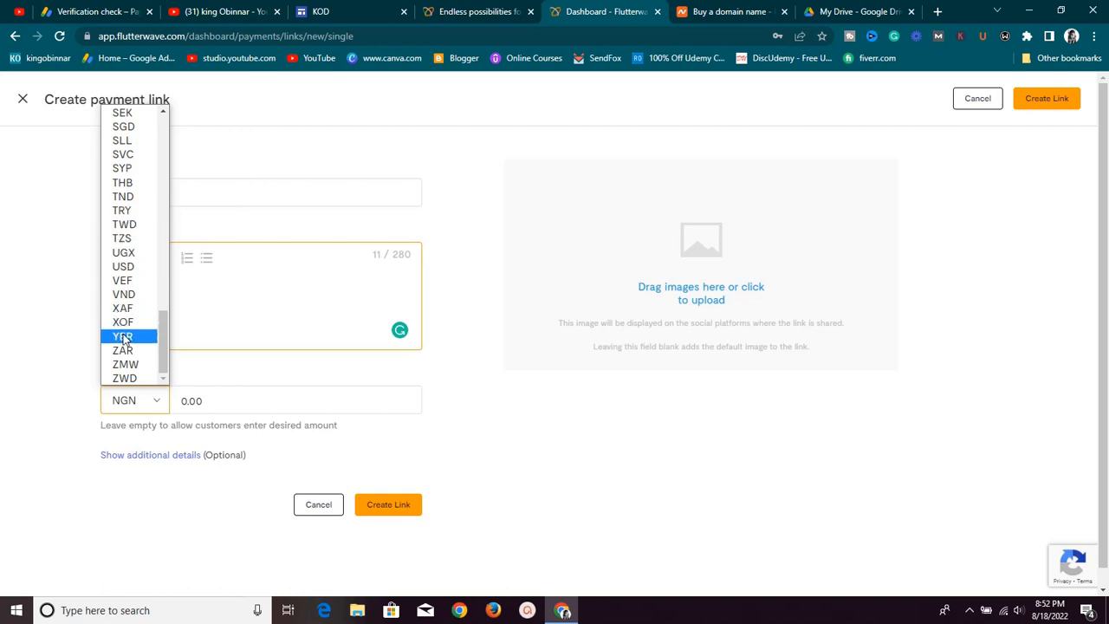
pyautogui.click(81, 364)
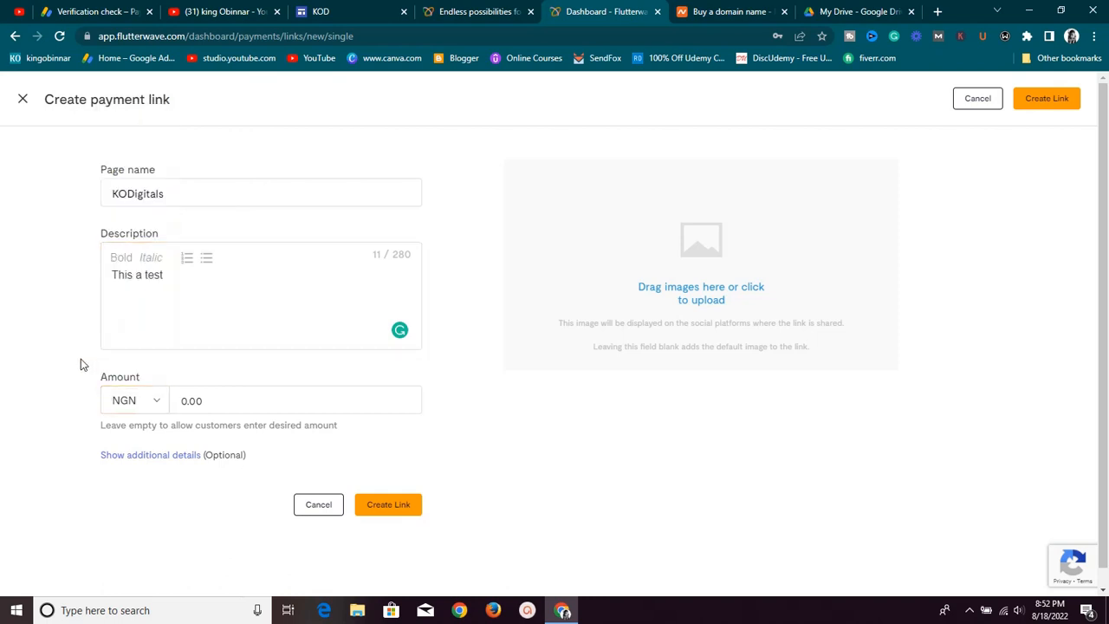
# Set the amount to 5,000 NGN and upload the social-media-g0766a4521_640 image from Downloads as the payment link's picture
pyautogui.click(206, 400)
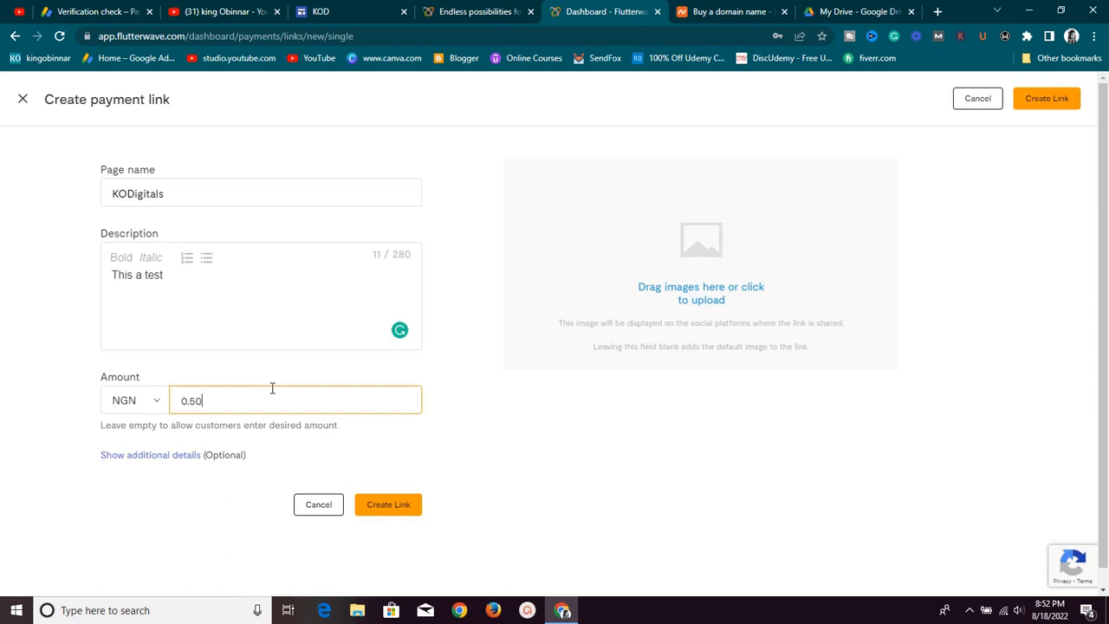
pyautogui.write('5,000')
pyautogui.click(705, 295)
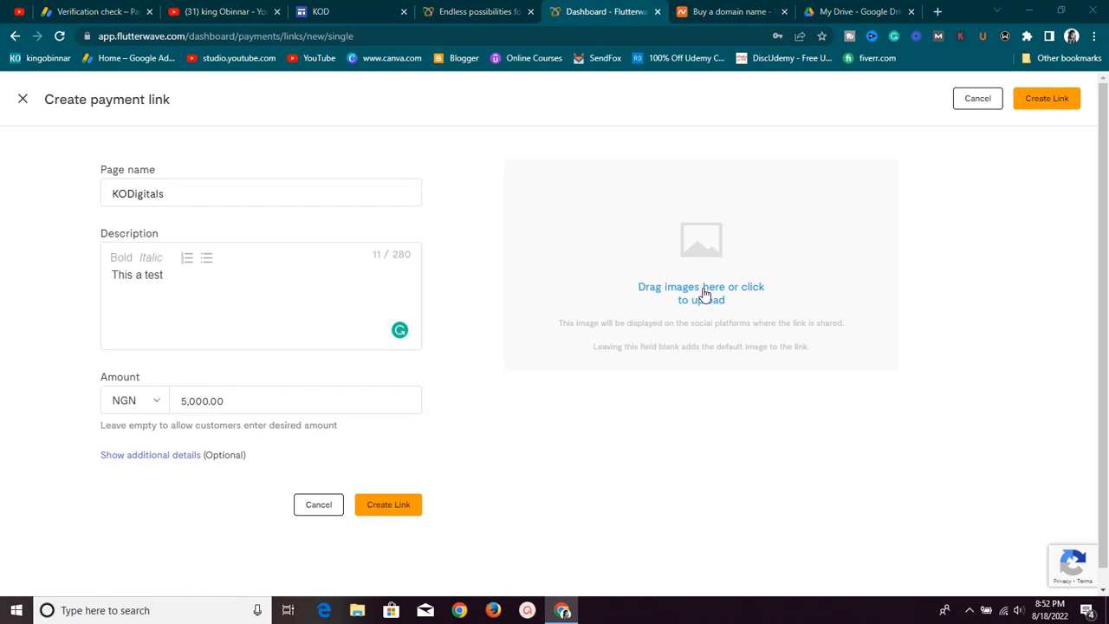
pyautogui.scroll(-3, 437, 209)
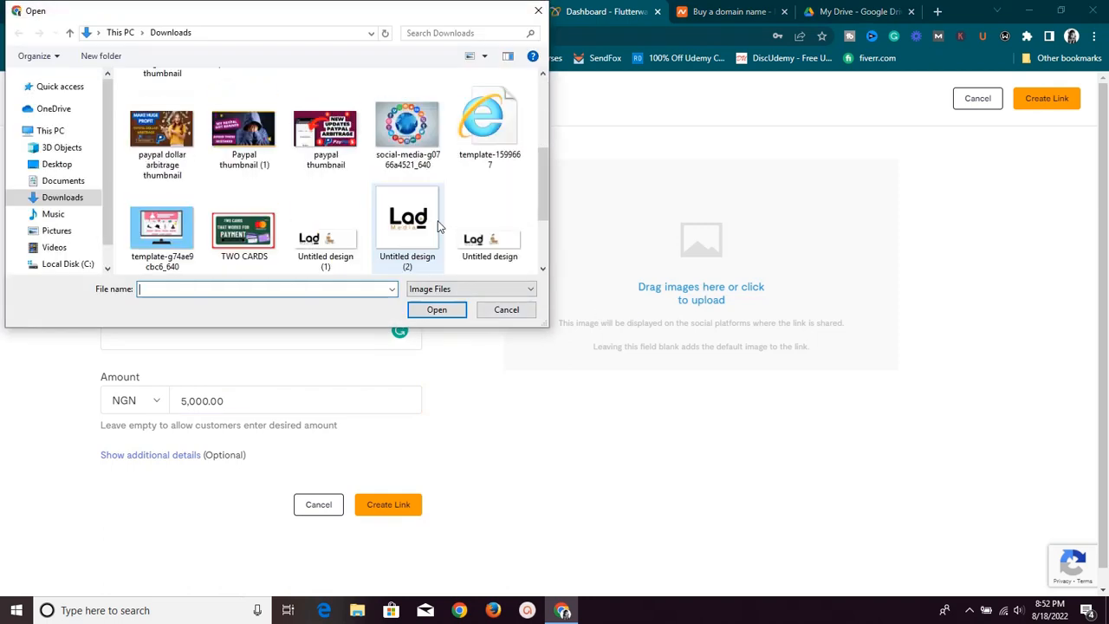
pyautogui.moveTo(407, 130); pyautogui.dragTo(701, 292)
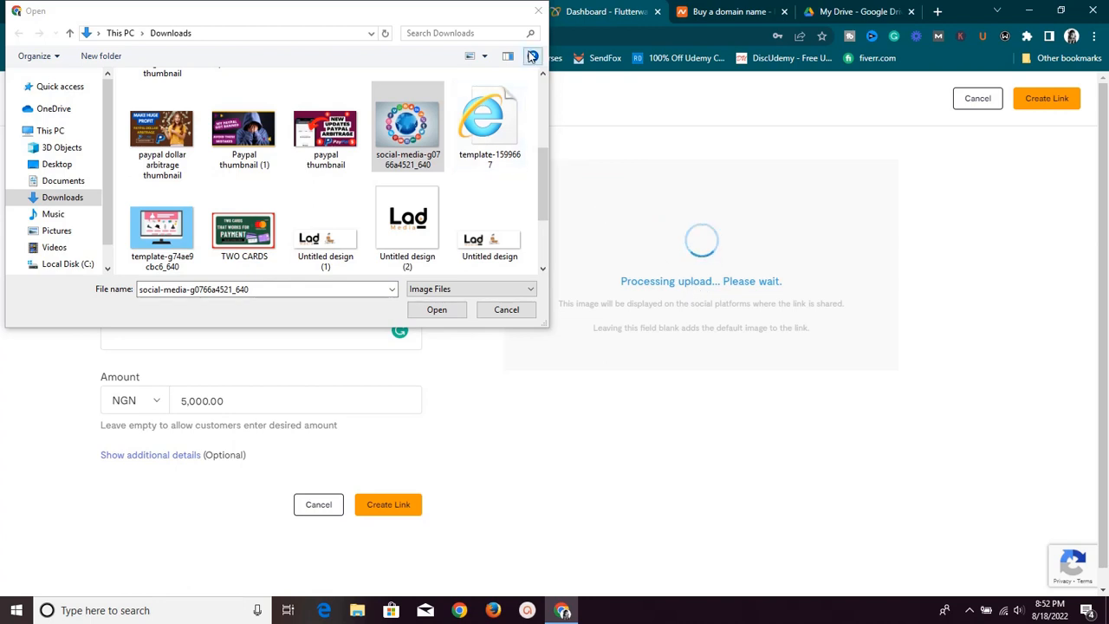
pyautogui.click(539, 11)
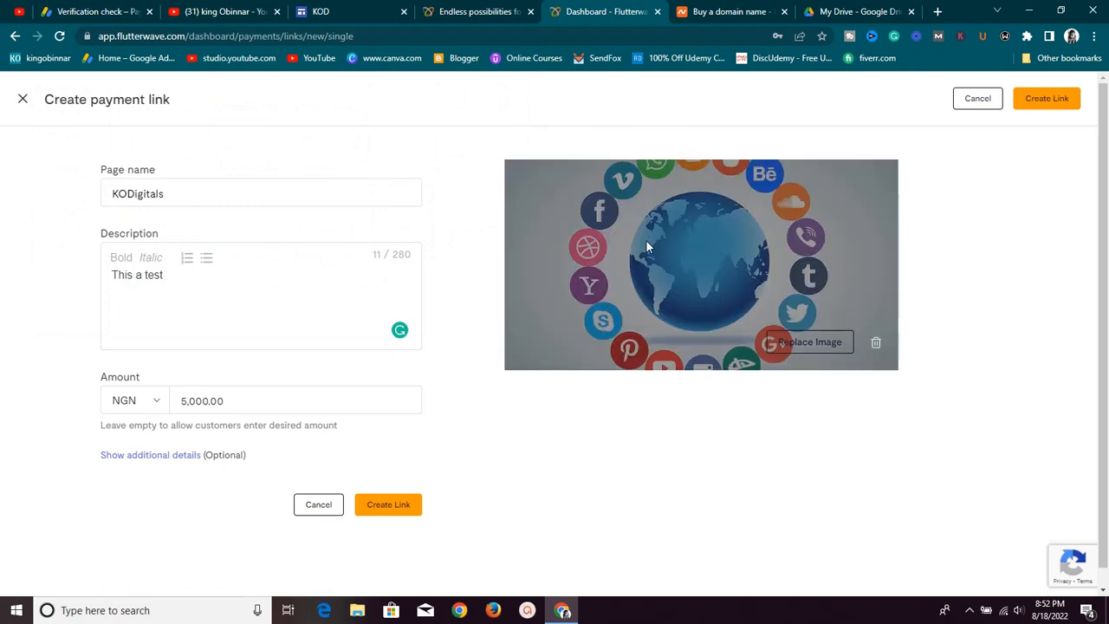
# Expand the optional additional details and examine the custom URL, redirect after payment and extra information fields
pyautogui.scroll(-1, 671, 267)
pyautogui.scroll(1, 671, 267)
pyautogui.scroll(-1, 342, 282)
pyautogui.scroll(1, 341, 287)
pyautogui.scroll(-1, 351, 294)
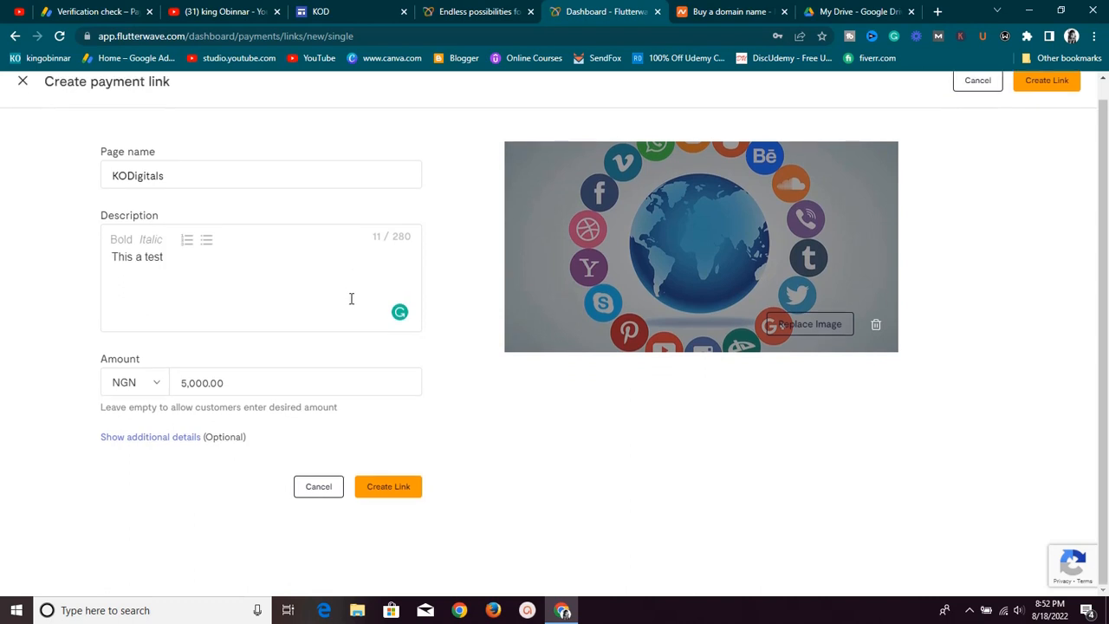
pyautogui.click(193, 440)
pyautogui.scroll(-3, 238, 449)
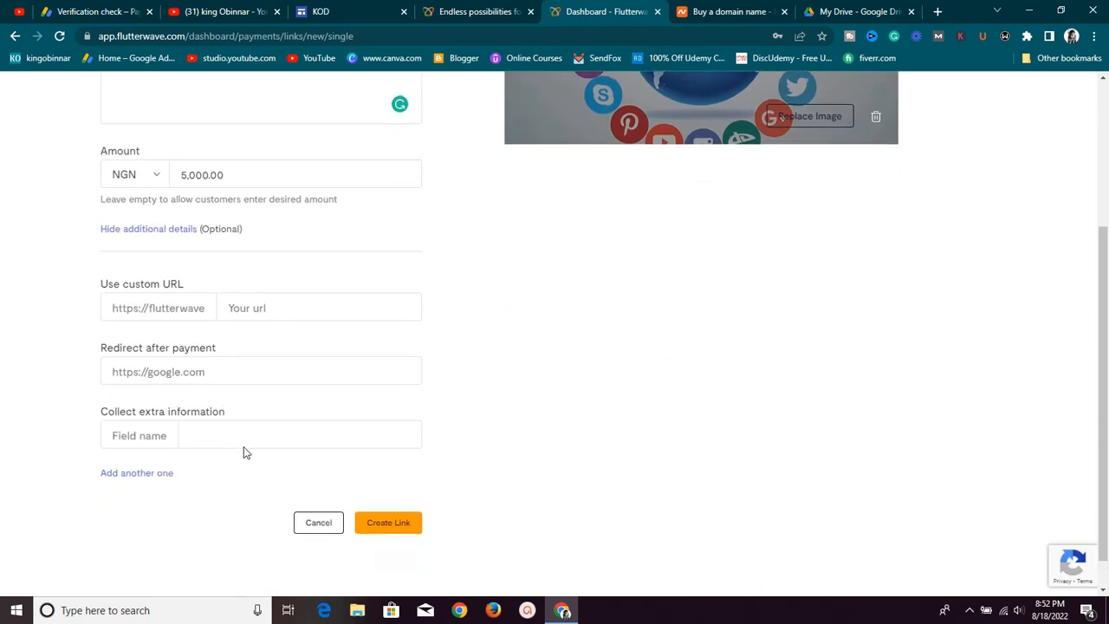
pyautogui.scroll(2, 280, 250)
pyautogui.scroll(-2, 282, 257)
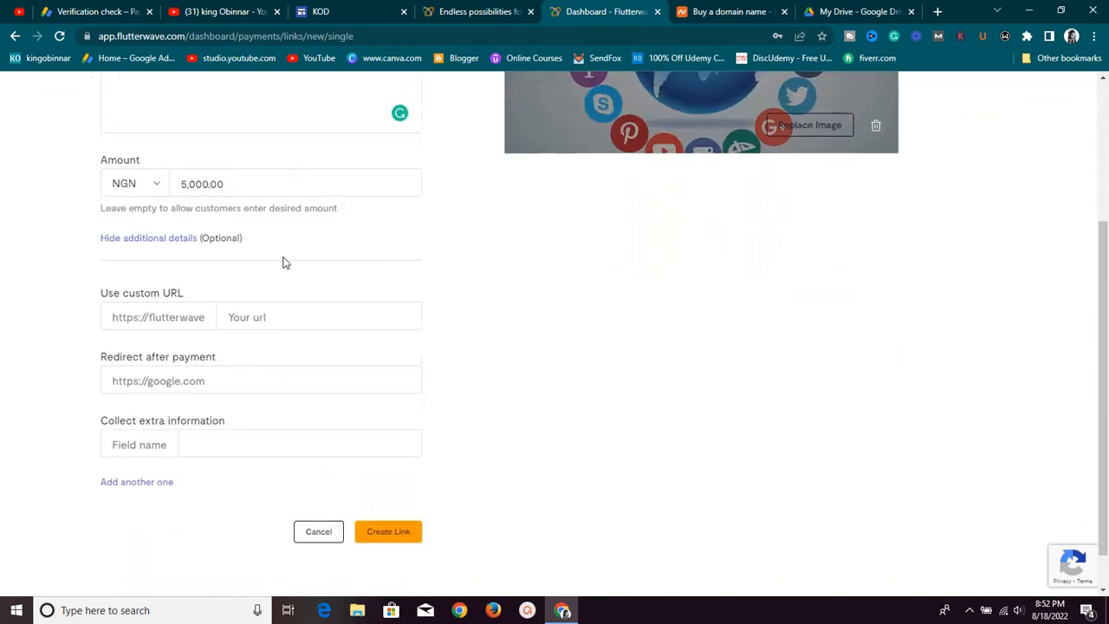
pyautogui.scroll(1, 284, 261)
pyautogui.scroll(-1, 284, 262)
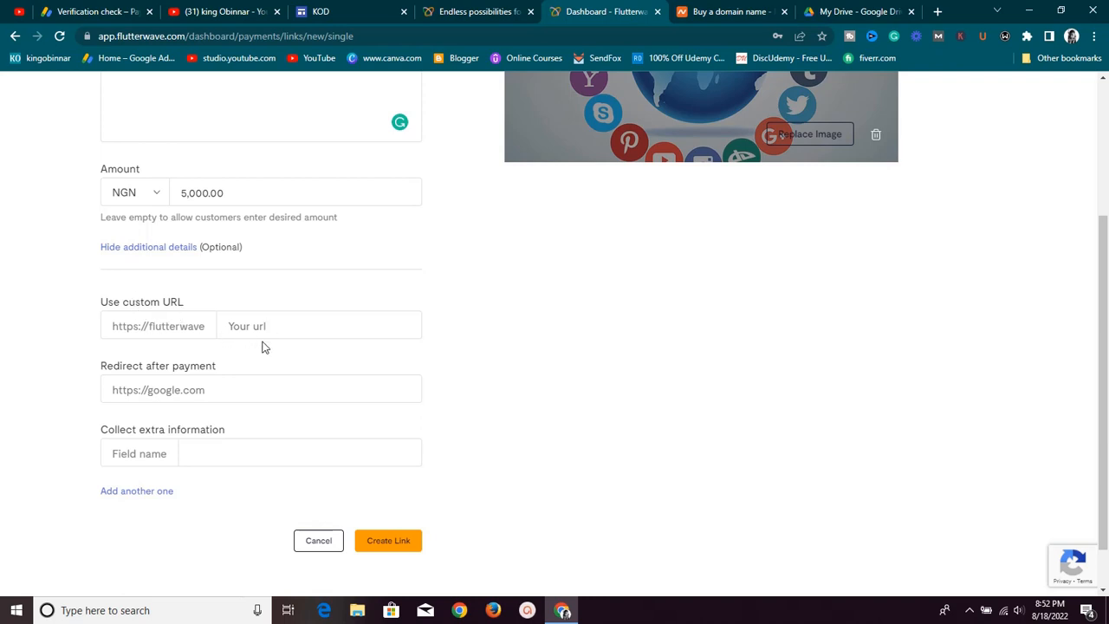
pyautogui.scroll(-1, 268, 345)
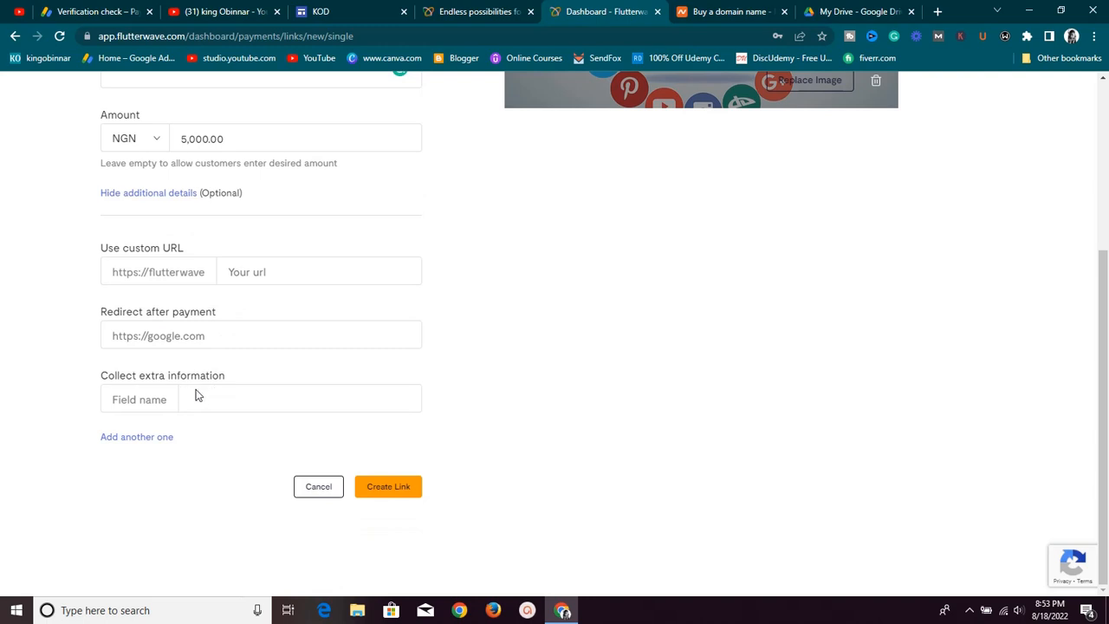
pyautogui.click(241, 339)
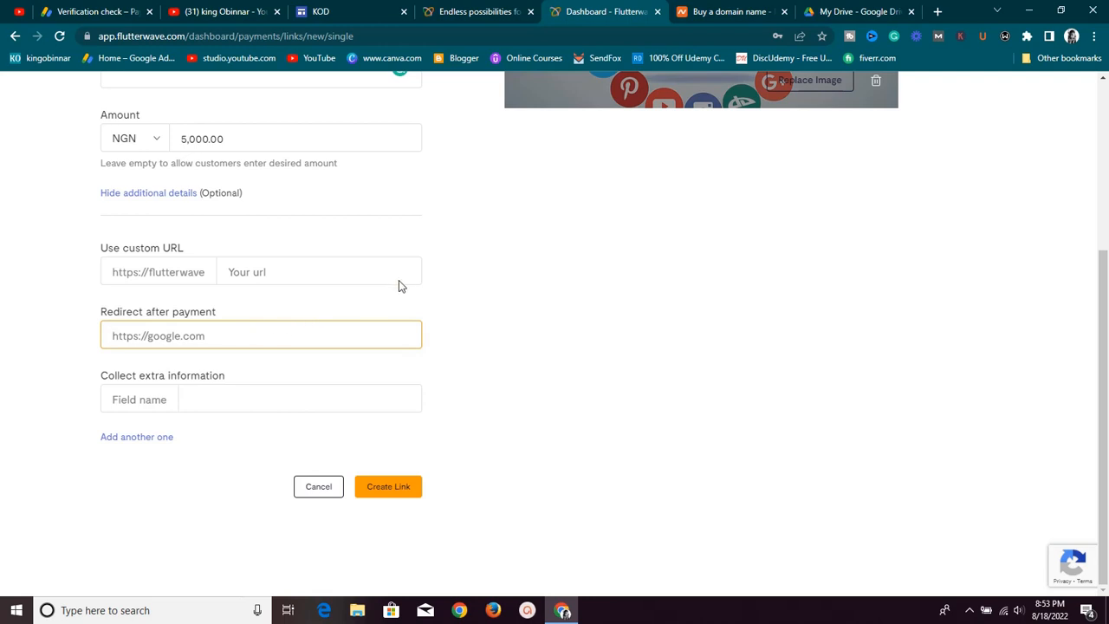
# Switch to Google Drive and open the link sharing settings of the logo image in My Drive
pyautogui.click(849, 12)
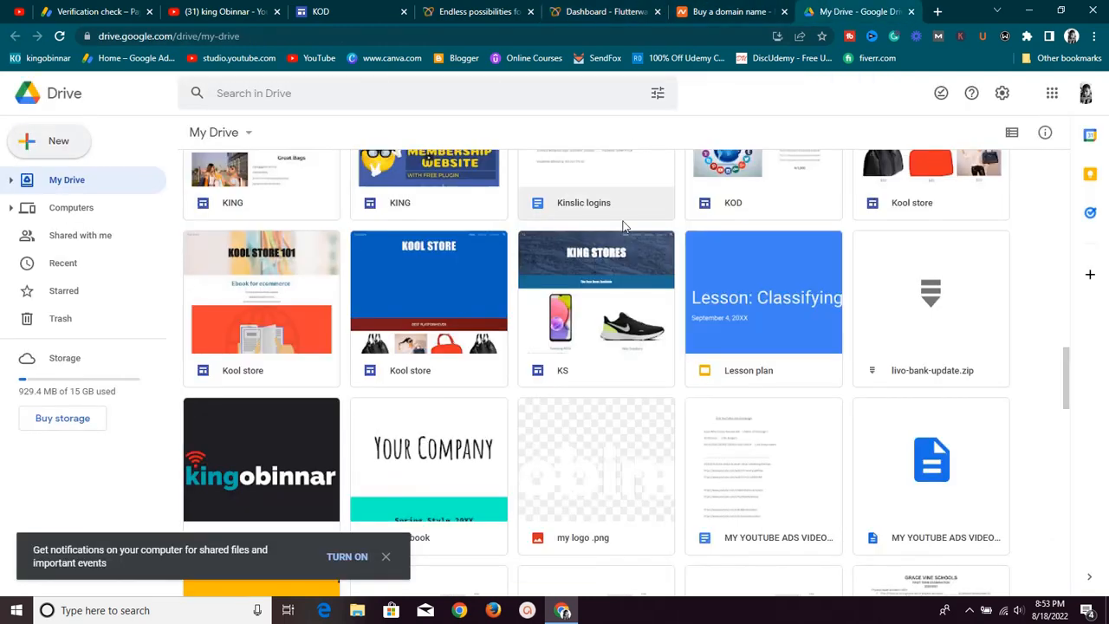
pyautogui.scroll(-3, 455, 221)
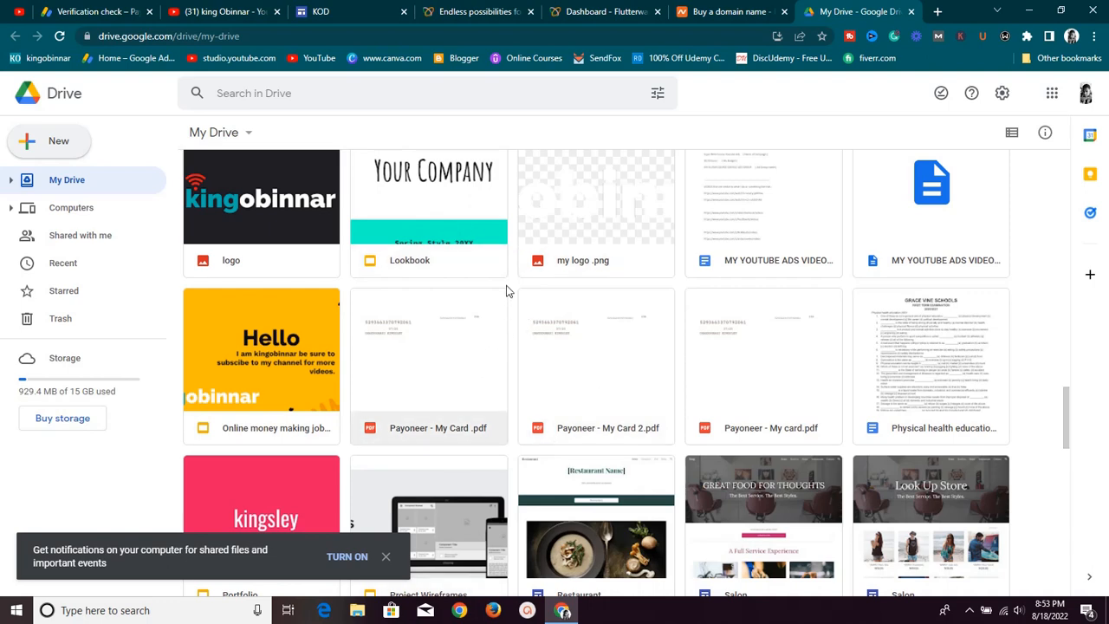
pyautogui.scroll(2, 500, 280)
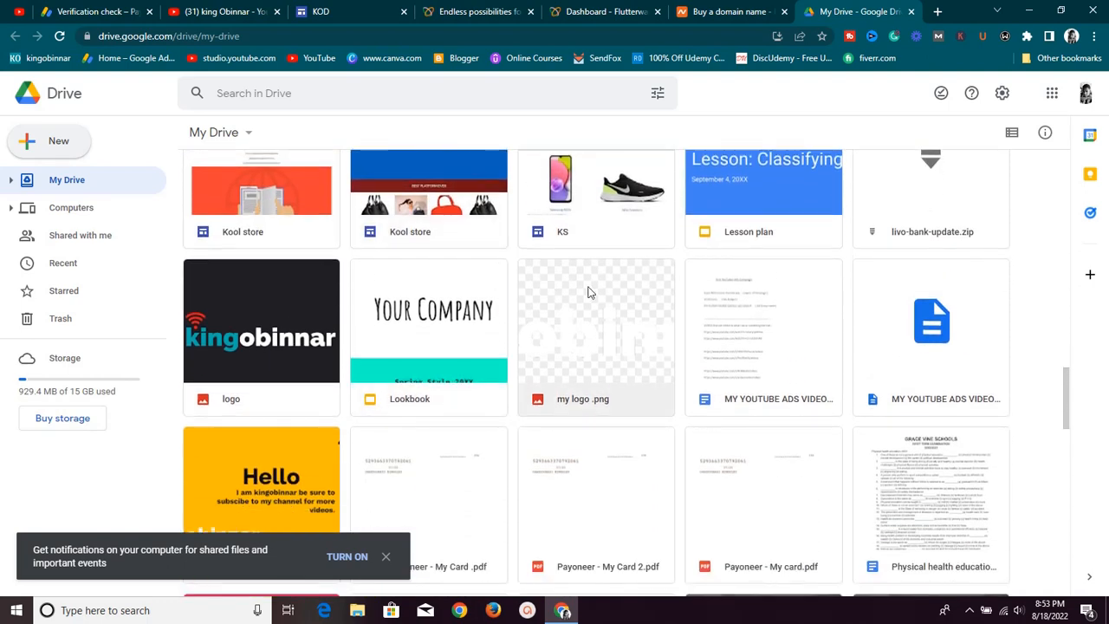
pyautogui.scroll(-3, 589, 293)
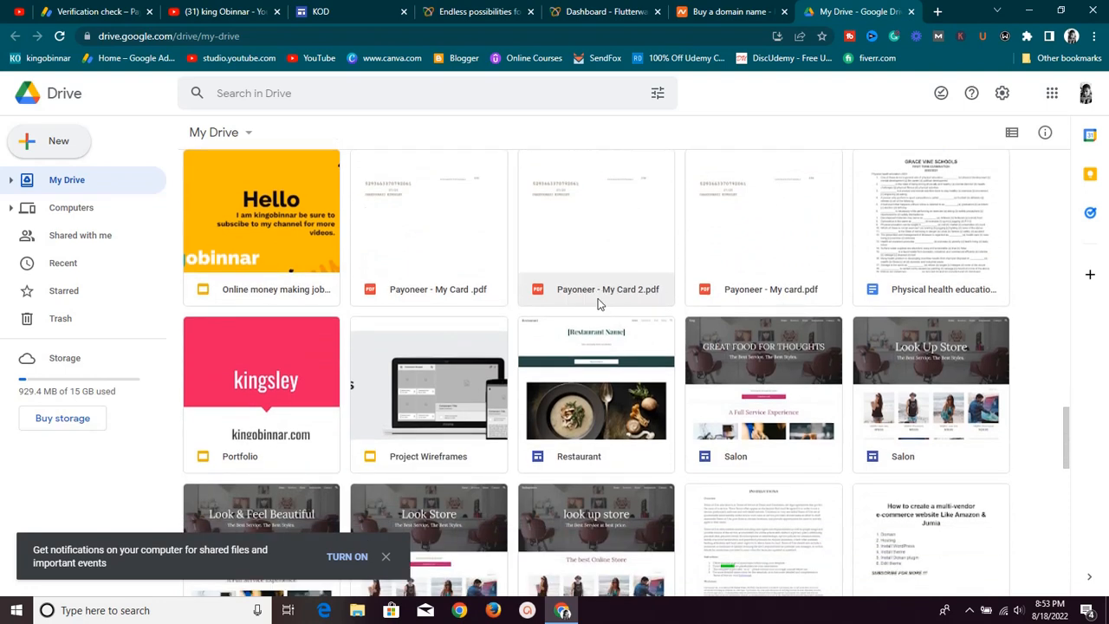
pyautogui.scroll(-1, 596, 303)
pyautogui.scroll(4, 594, 303)
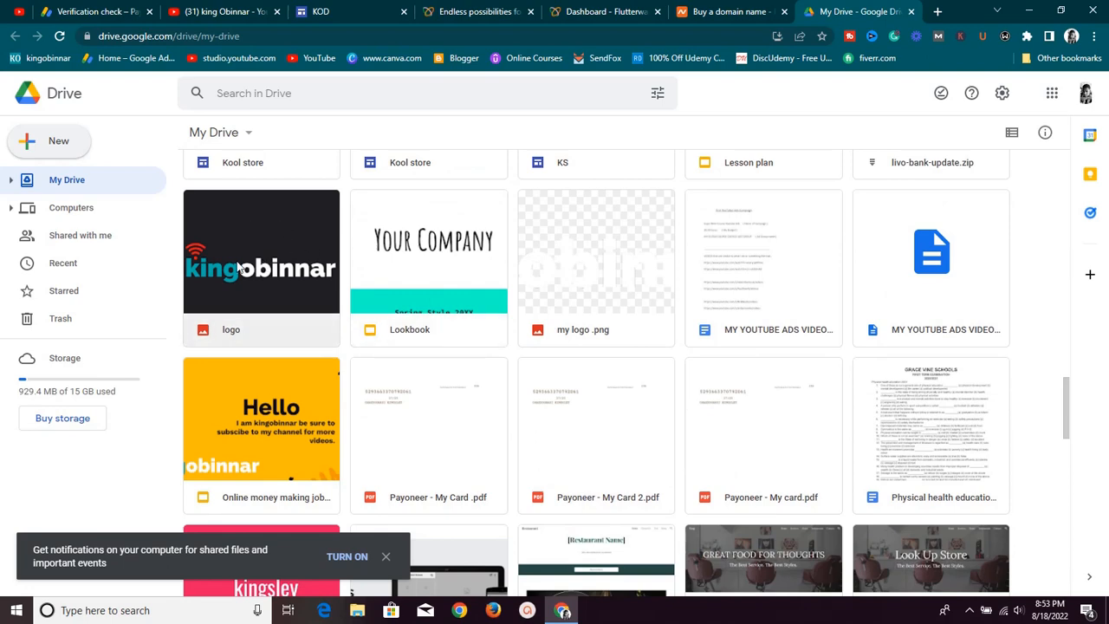
pyautogui.rightClick(261, 246)
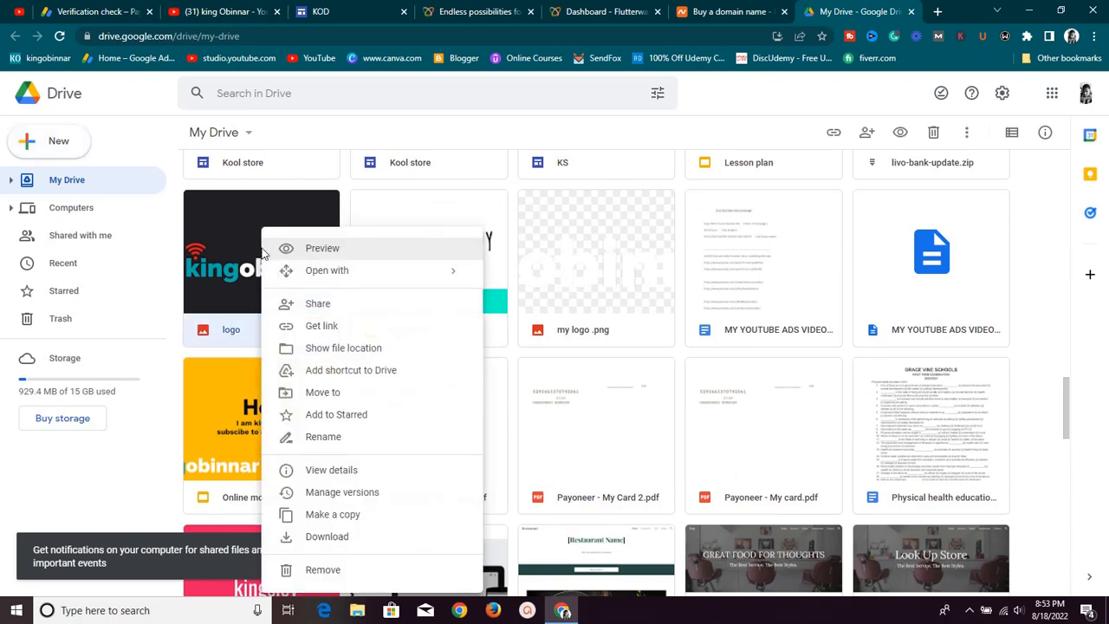
pyautogui.click(342, 328)
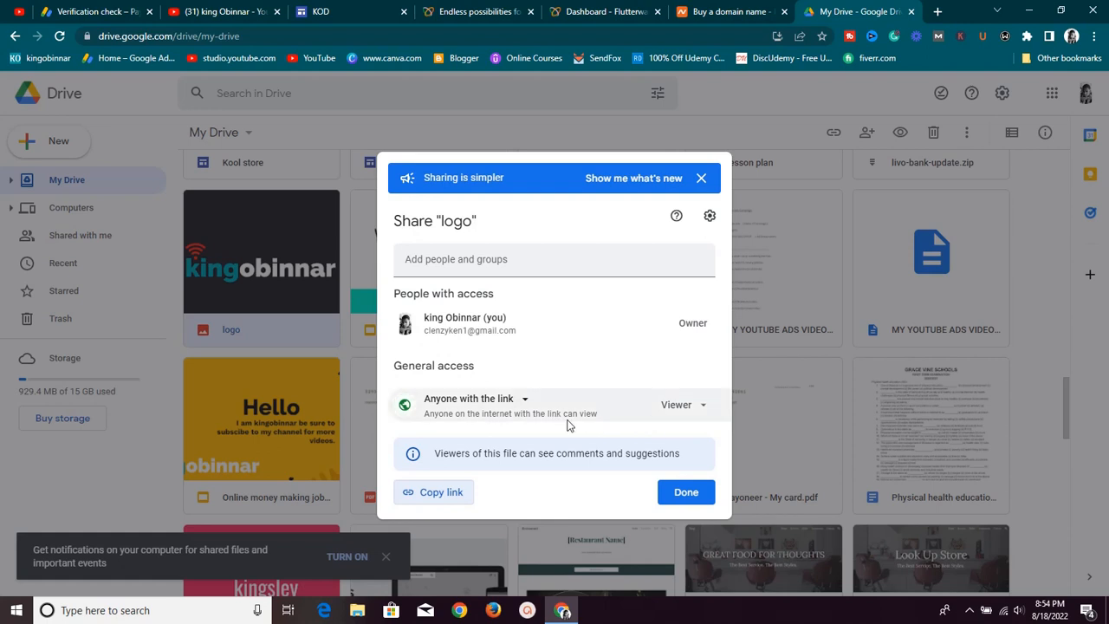
# Examine the role and general access options for the shared logo file without changing them
pyautogui.click(703, 407)
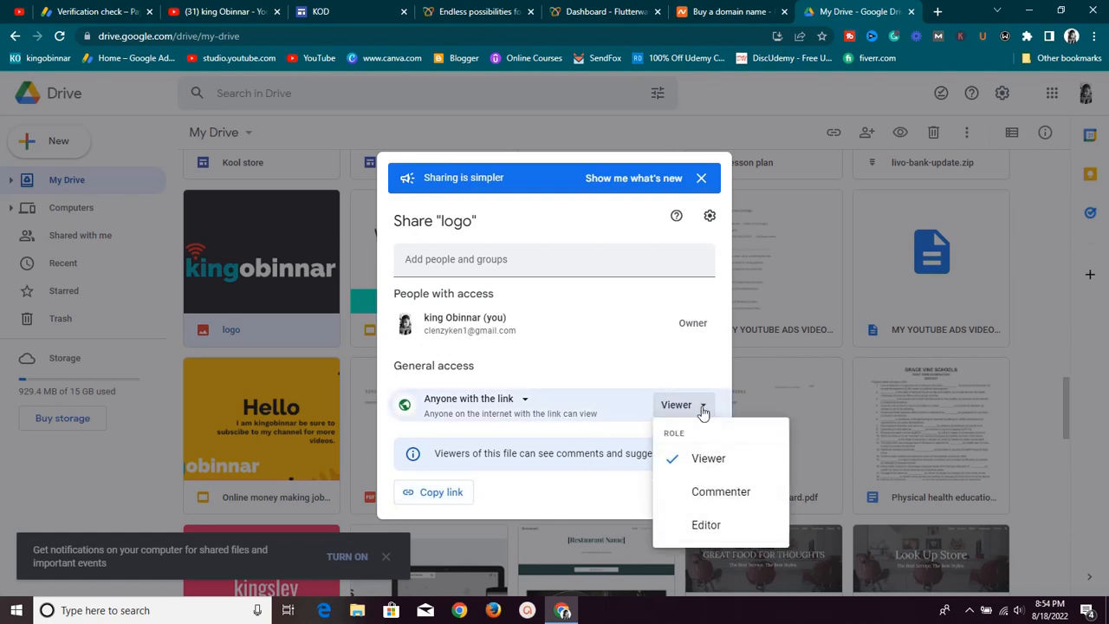
pyautogui.click(702, 408)
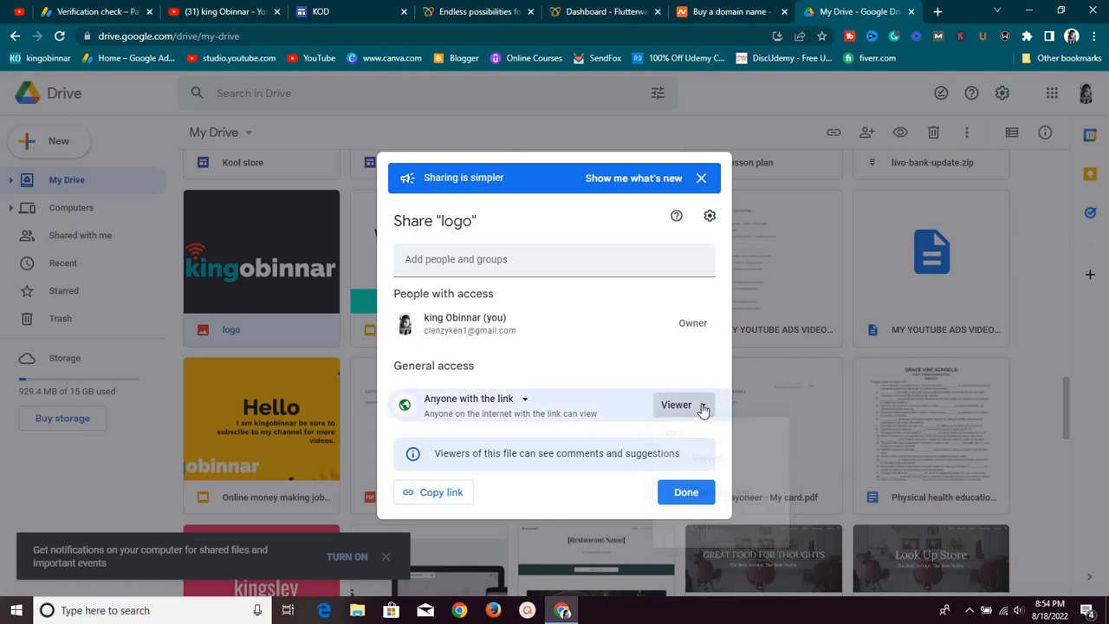
pyautogui.click(523, 399)
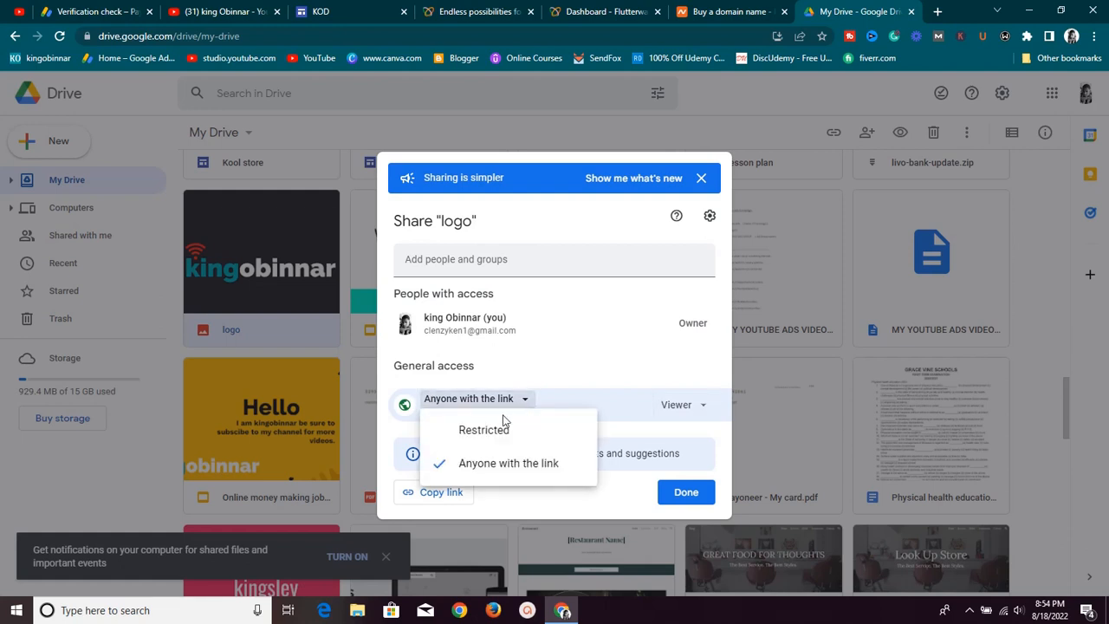
pyautogui.click(517, 403)
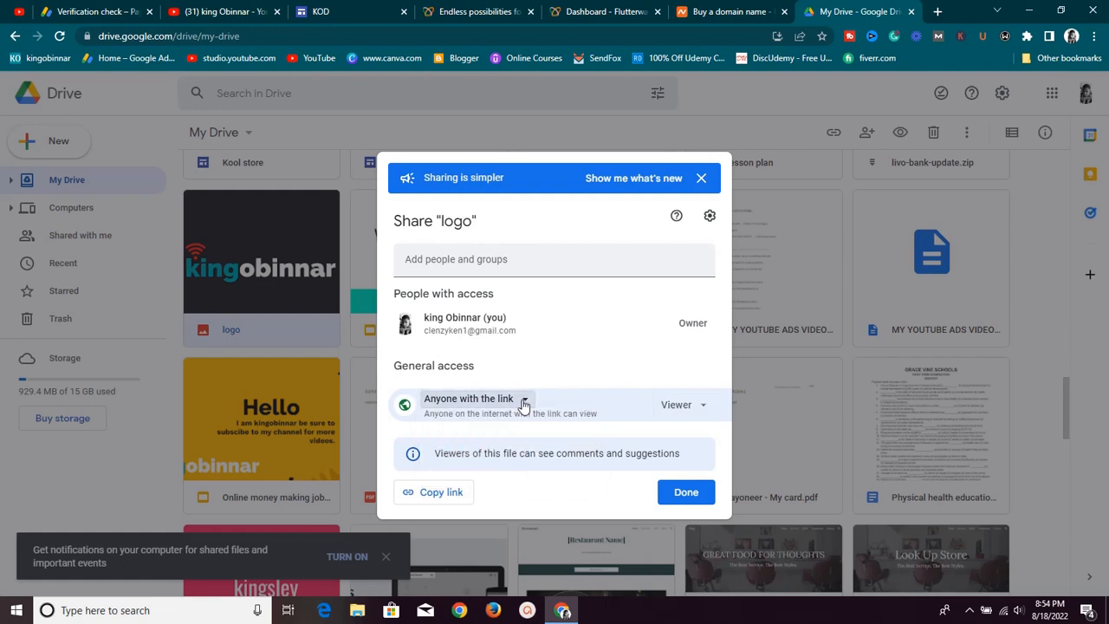
# Change the logo file's general access to Restricted, and set it back to Anyone with the link
pyautogui.click(514, 405)
pyautogui.click(476, 430)
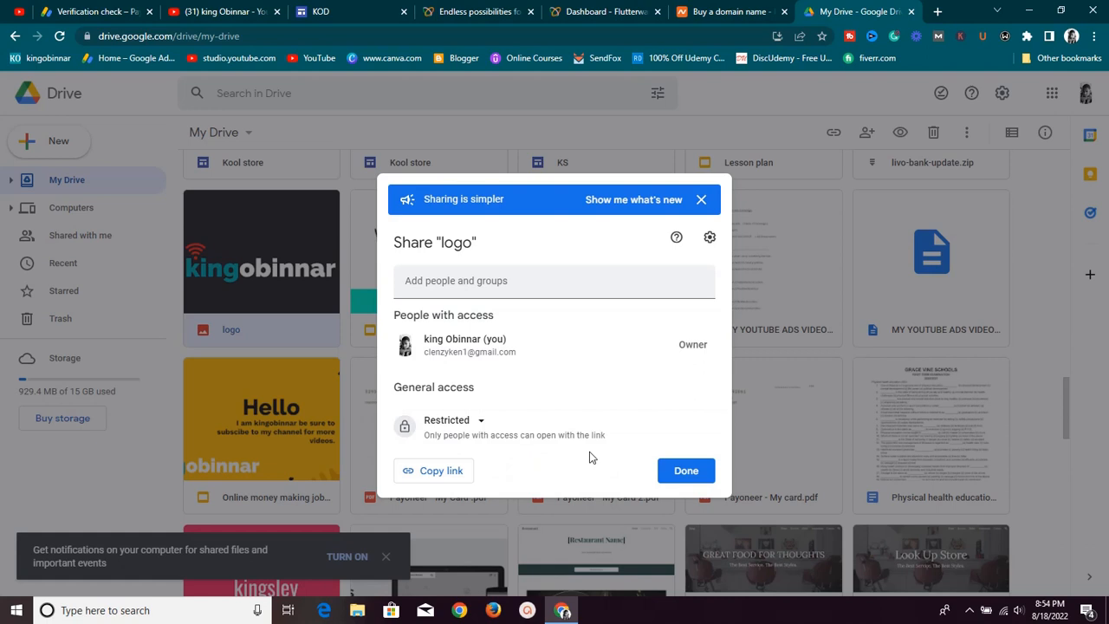
pyautogui.click(481, 425)
pyautogui.click(509, 485)
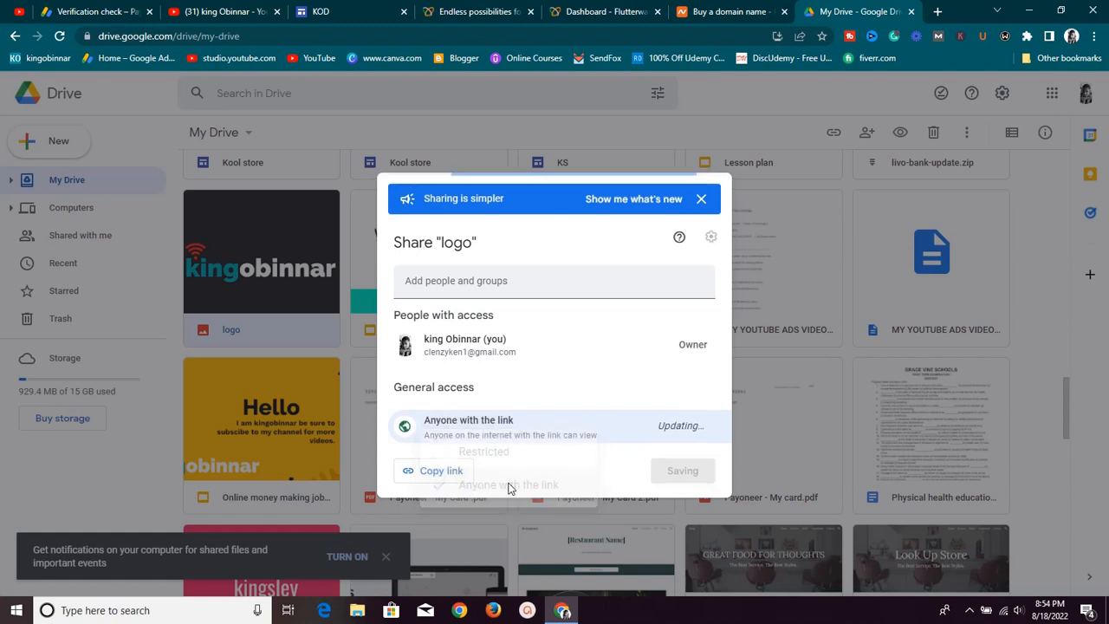
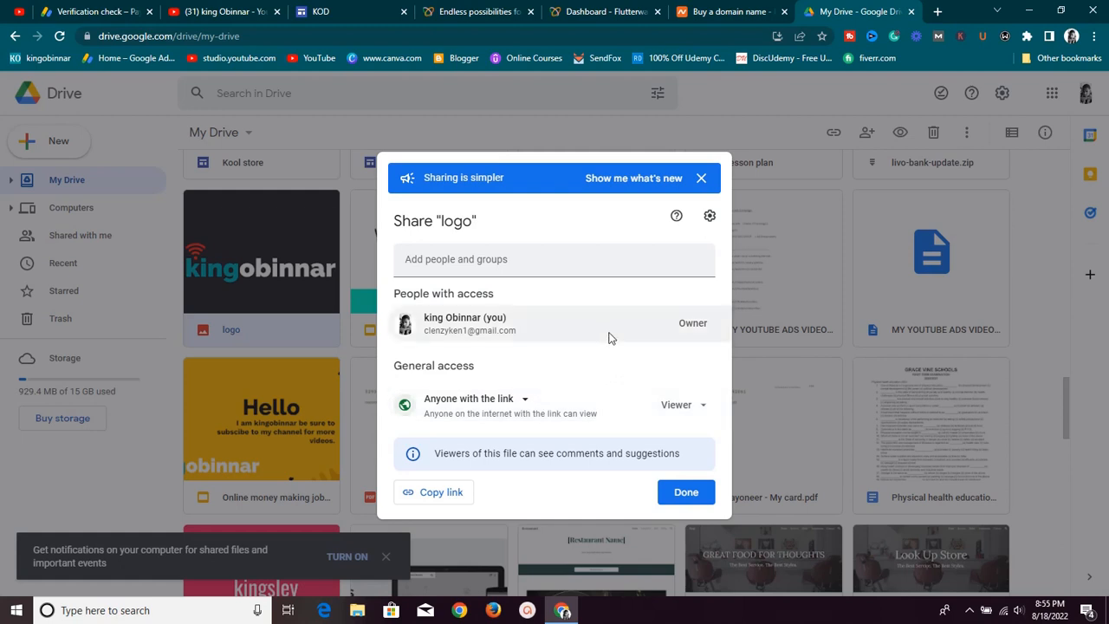
pyautogui.moveTo(608, 339)
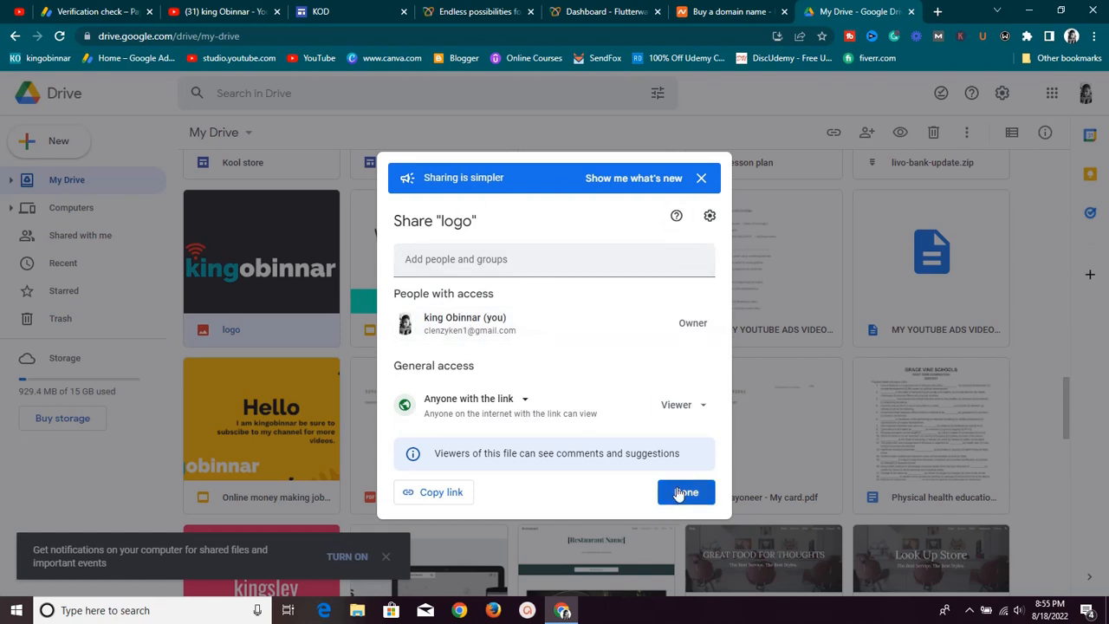
# Copy the sharing link of the logo file in Google Drive
pyautogui.click(439, 492)
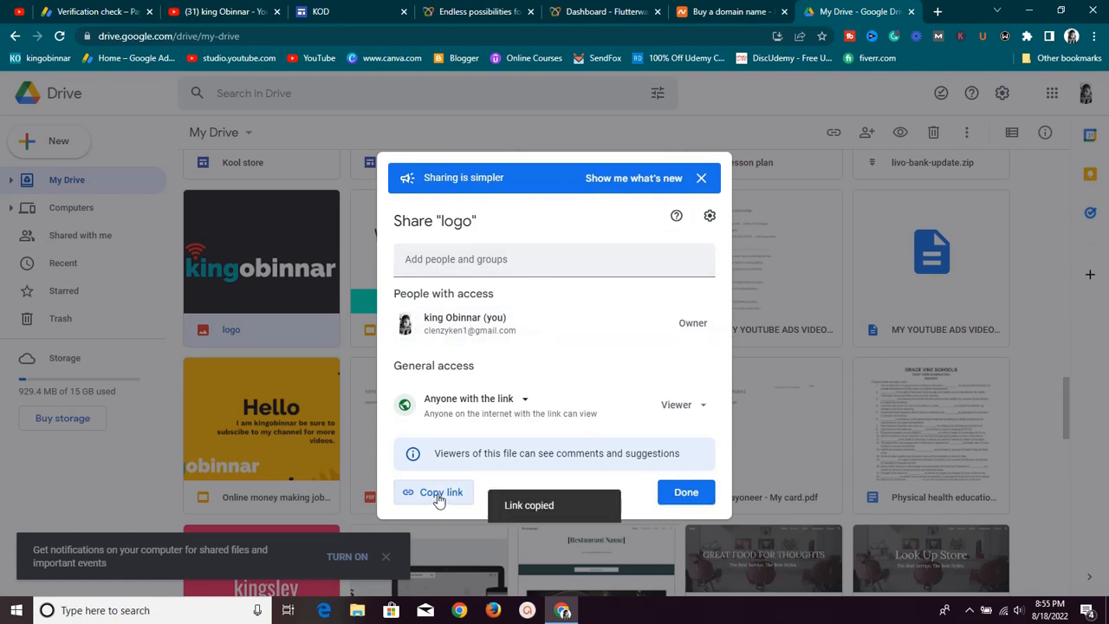
pyautogui.click(440, 499)
pyautogui.click(439, 499)
pyautogui.click(440, 499)
pyautogui.click(439, 499)
pyautogui.click(439, 499)
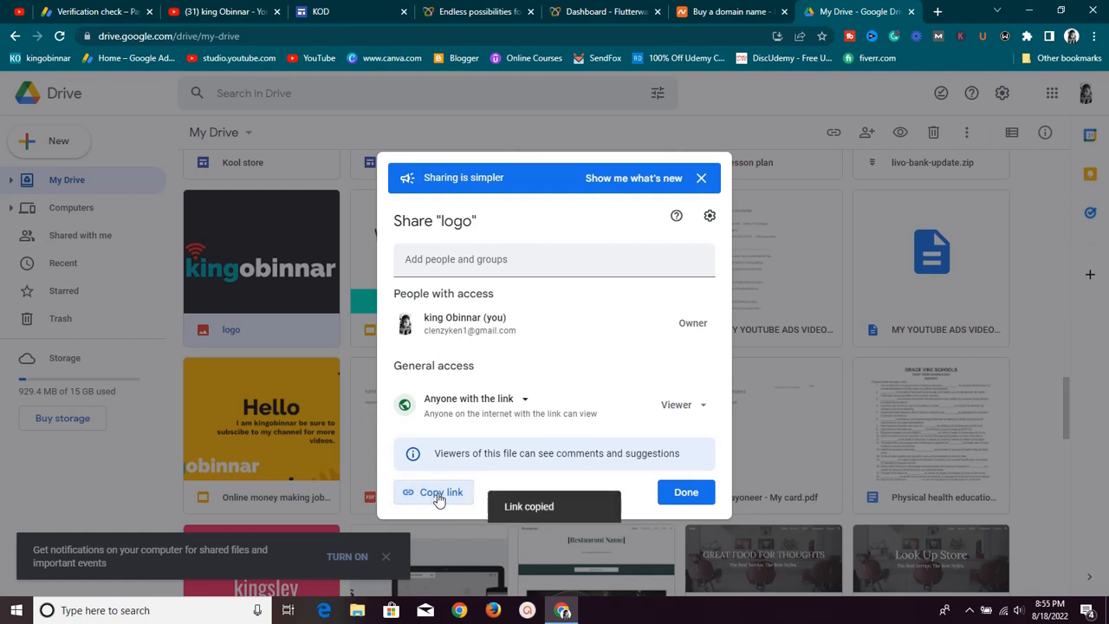
pyautogui.click(439, 499)
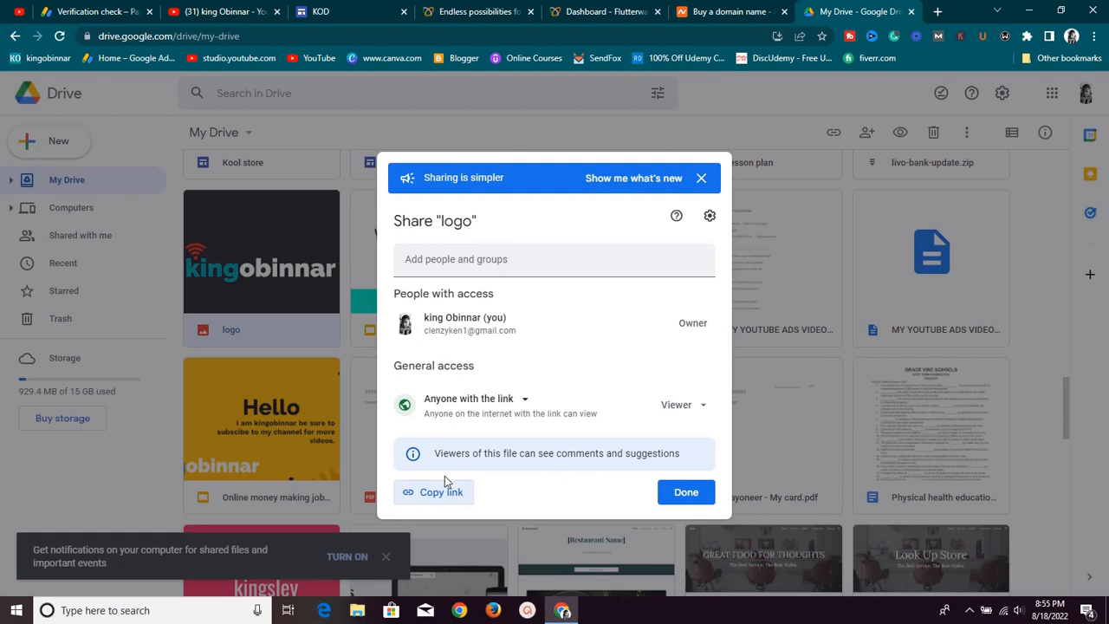
pyautogui.click(450, 500)
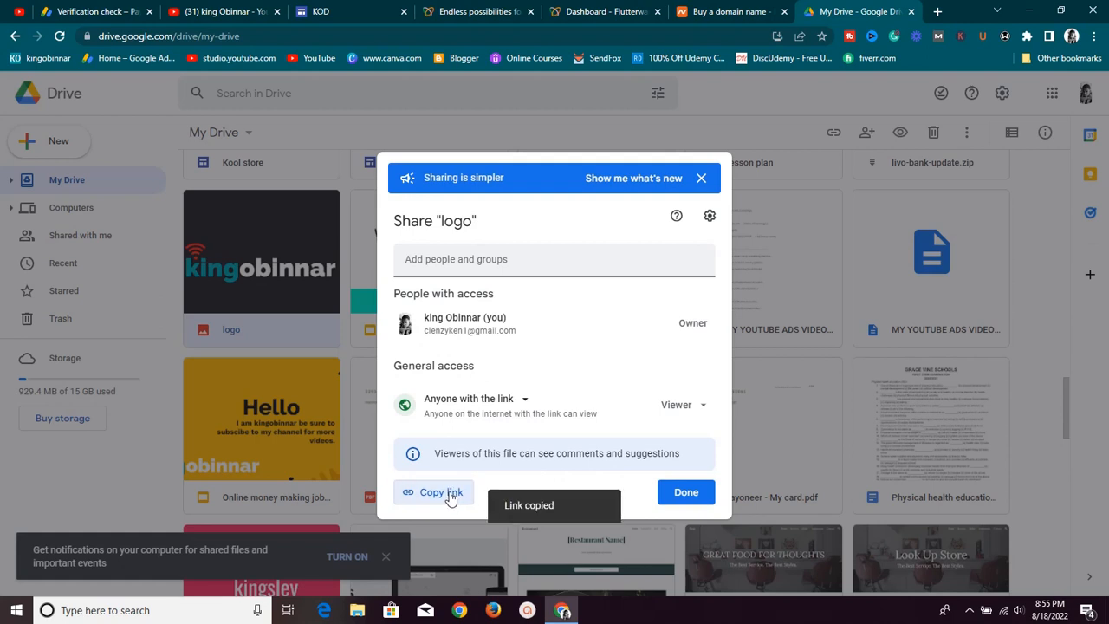
# Switch to the Flutterwave payment link form and paste the copied Drive link as the redirect after payment address
pyautogui.click(421, 9)
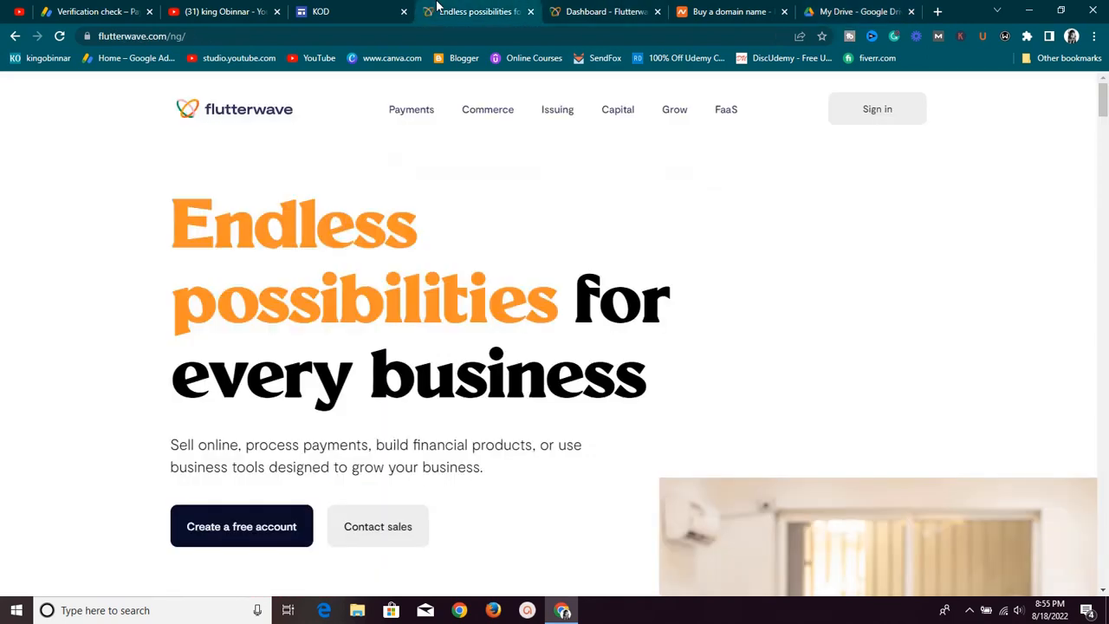
pyautogui.click(607, 11)
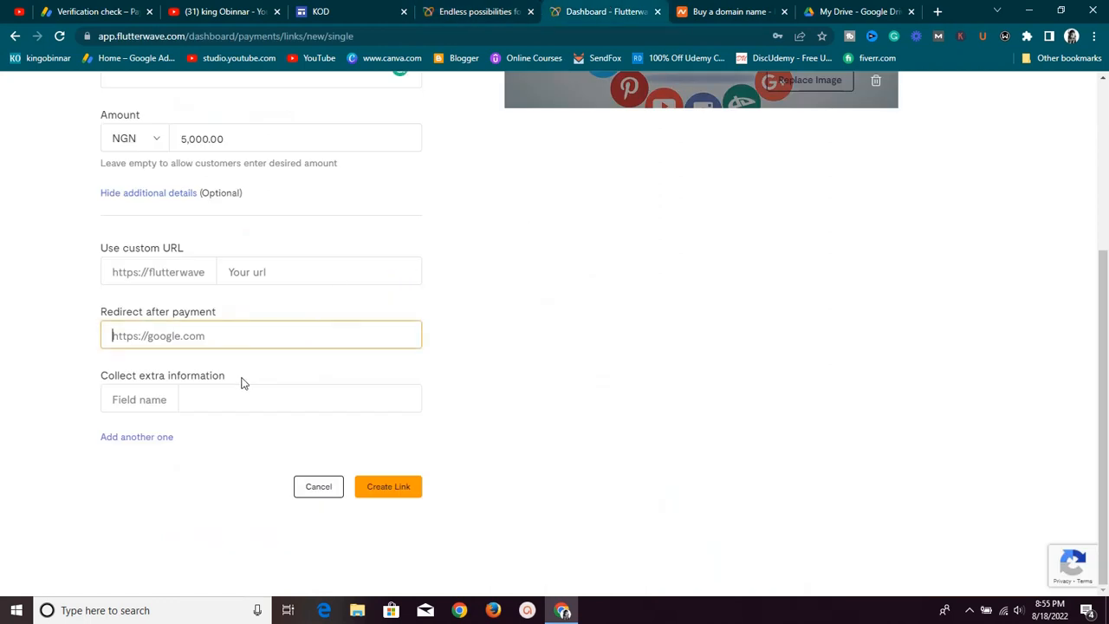
pyautogui.rightClick(219, 335)
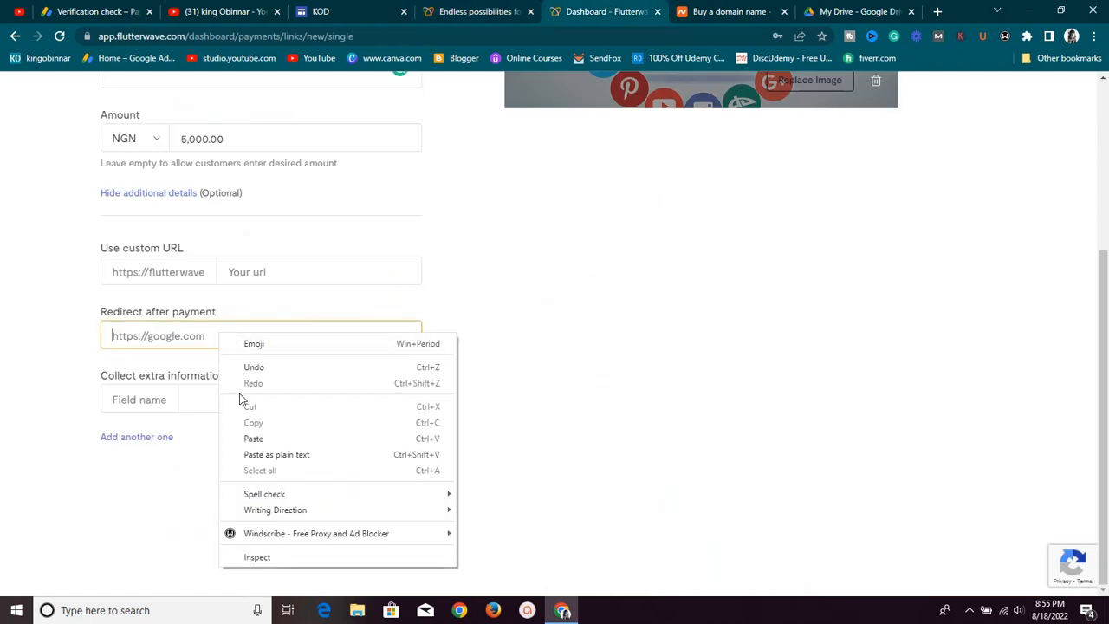
pyautogui.click(253, 439)
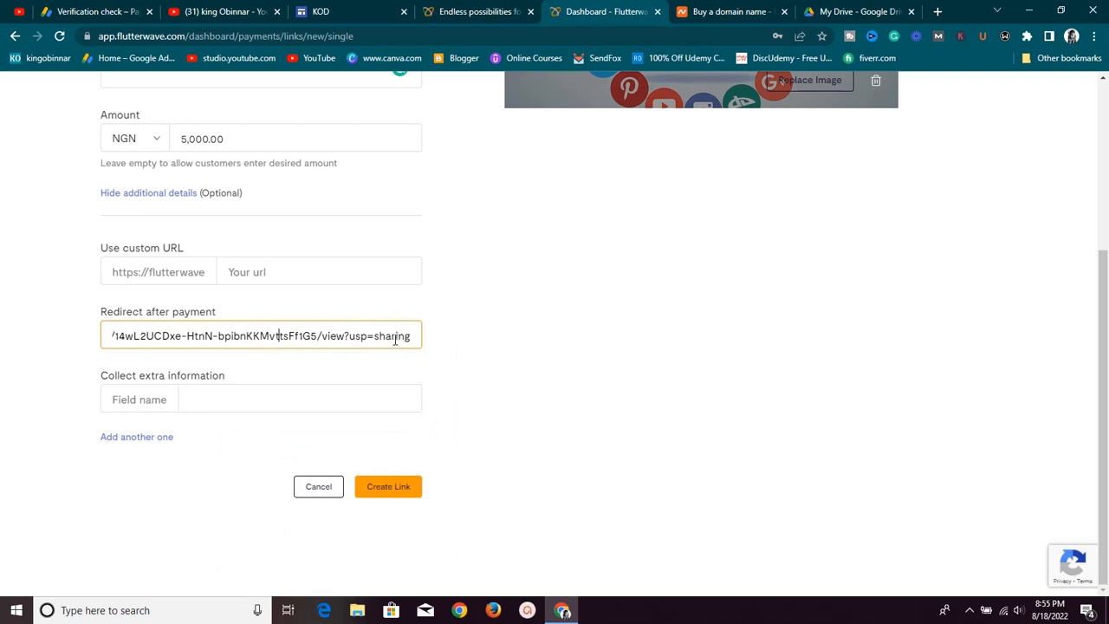
pyautogui.press('Left')
pyautogui.press('Left')
pyautogui.press('Left')
pyautogui.press('Left')
pyautogui.press('Left')
pyautogui.press('Left')
pyautogui.press('Left')
pyautogui.press('Left')
pyautogui.press('Left')
pyautogui.press('Left')
pyautogui.press('Left')
pyautogui.press('Left')
pyautogui.press('Left')
pyautogui.press('Left')
pyautogui.press('Left')
pyautogui.press('Left')
pyautogui.press('Left')
pyautogui.press('Left')
pyautogui.press('Left')
pyautogui.press('Left')
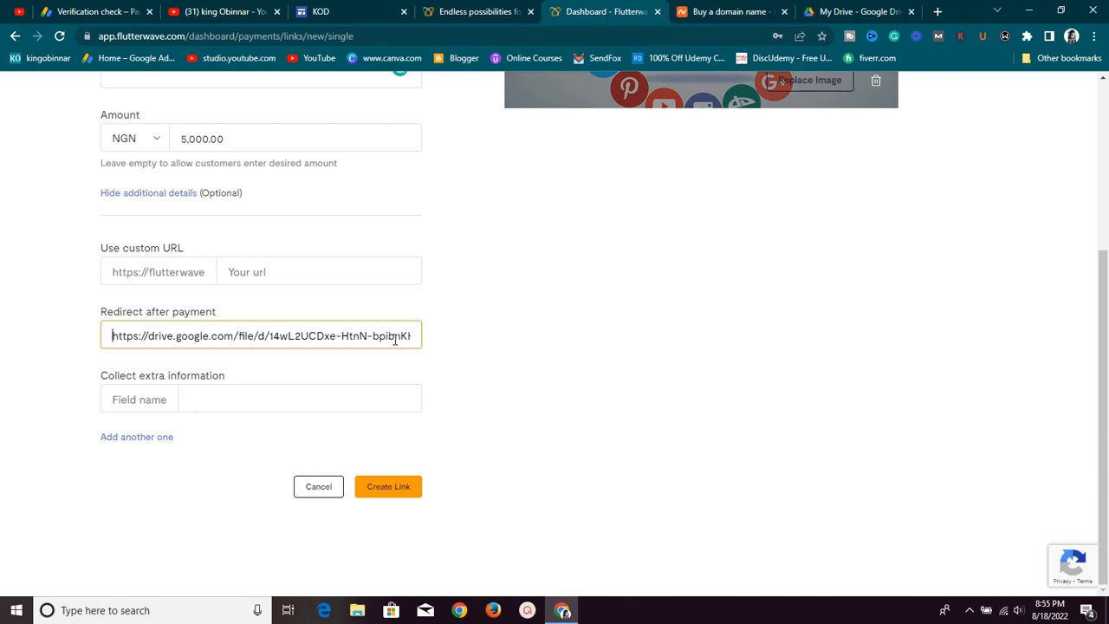
# Review the Social bundle product on the KOD site, the Flutterwave payment link form and the logo's Drive sharing settings
pyautogui.click(323, 8)
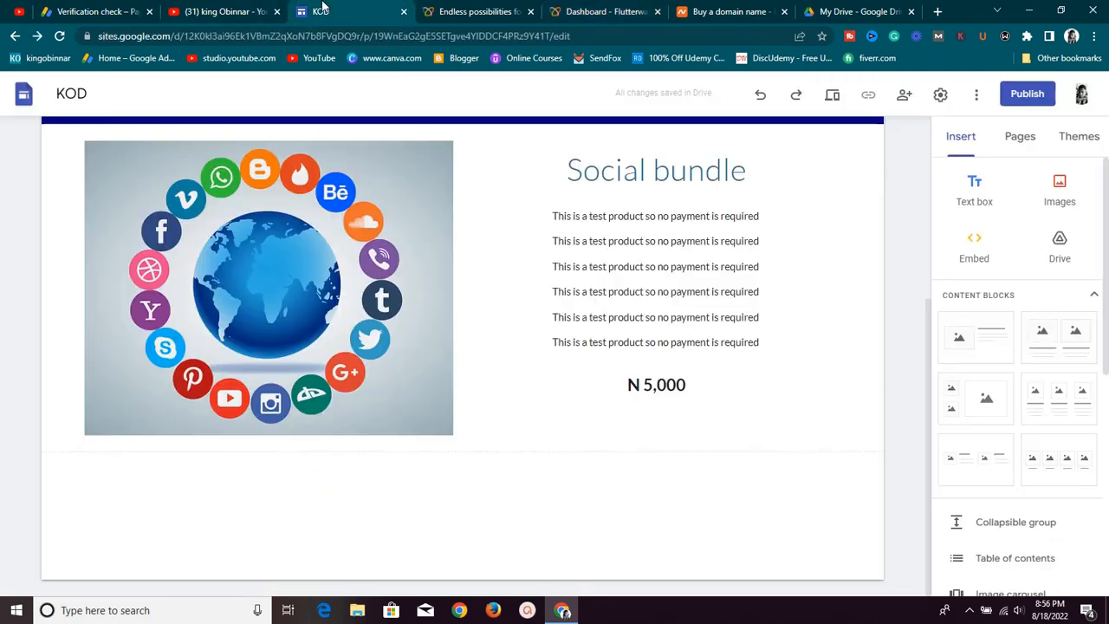
pyautogui.scroll(2, 544, 128)
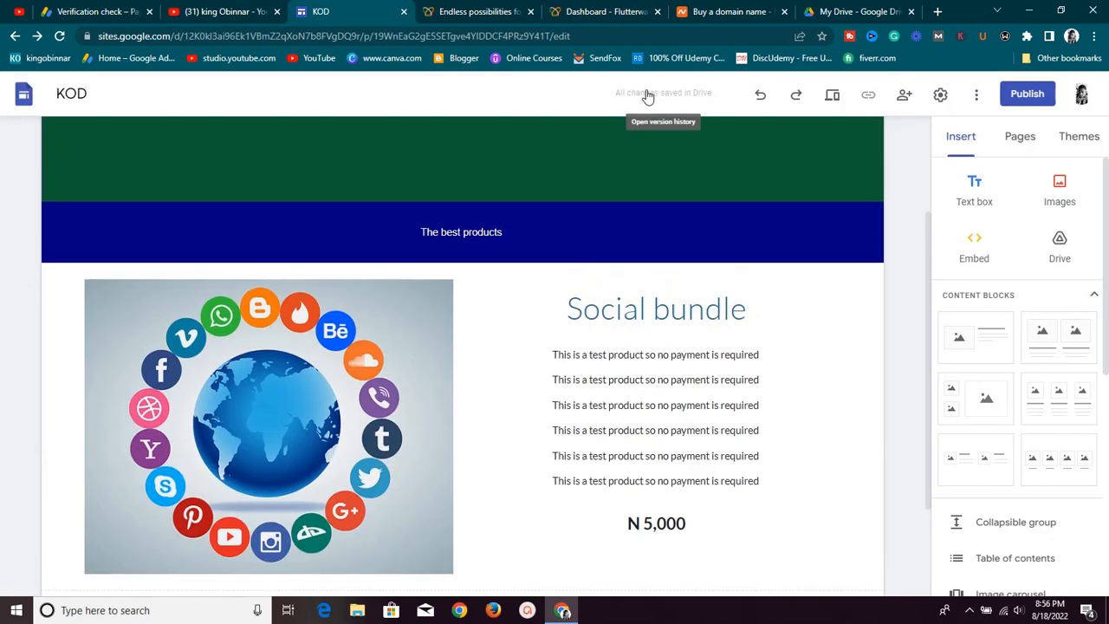
pyautogui.scroll(-2, 632, 164)
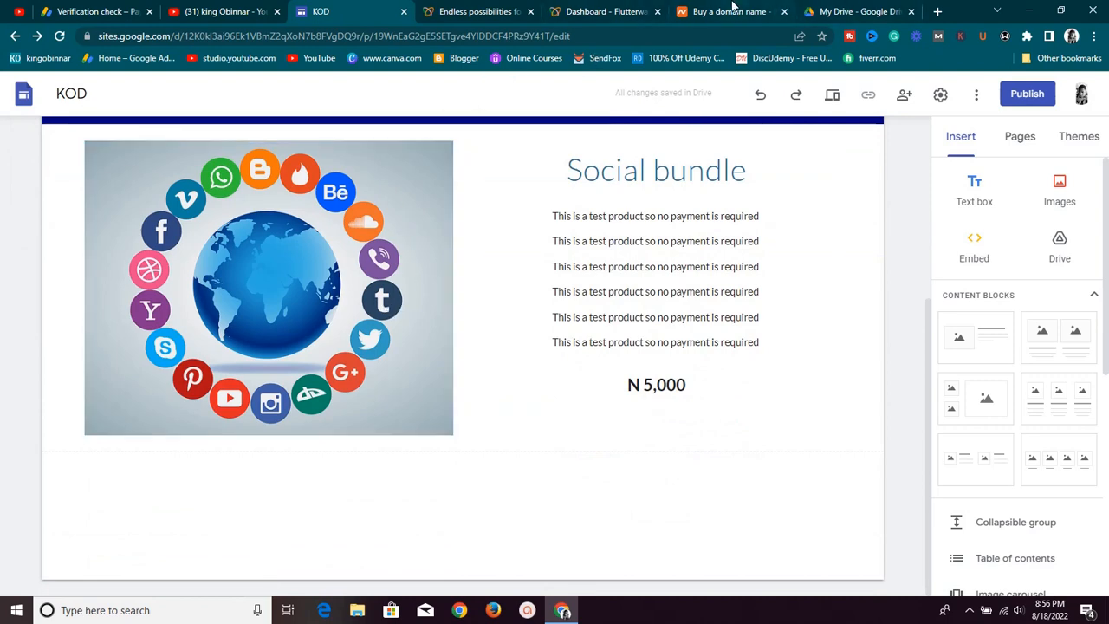
pyautogui.click(639, 7)
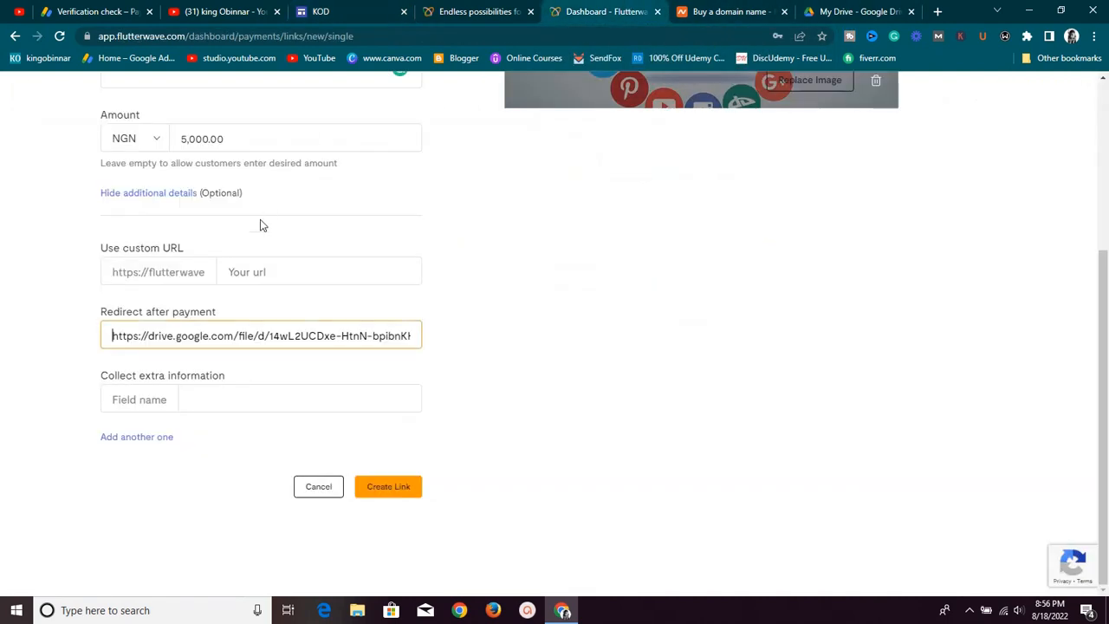
pyautogui.scroll(4, 279, 219)
pyautogui.scroll(-4, 281, 219)
pyautogui.click(854, 11)
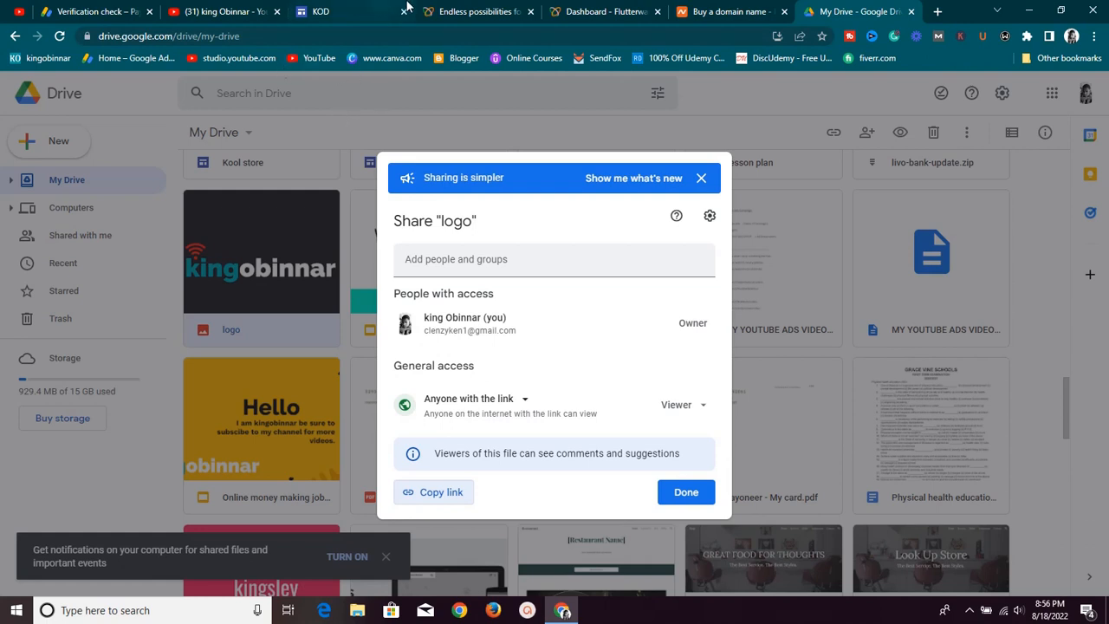
pyautogui.click(595, 10)
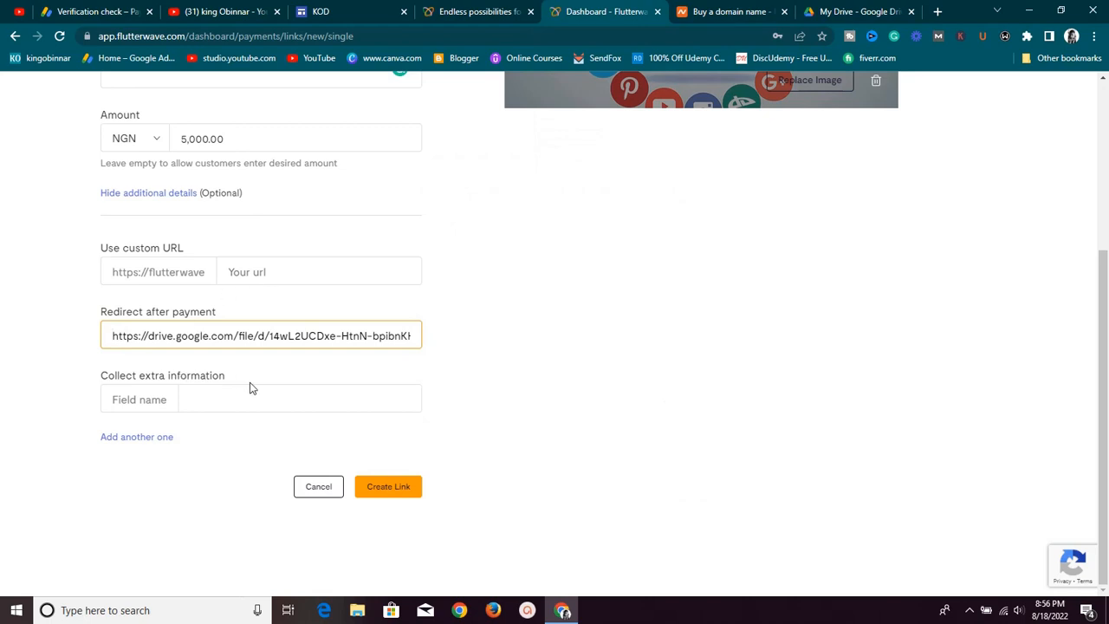
# Add an extra information field named Number to the KODigitals form and create the payment link
pyautogui.click(205, 399)
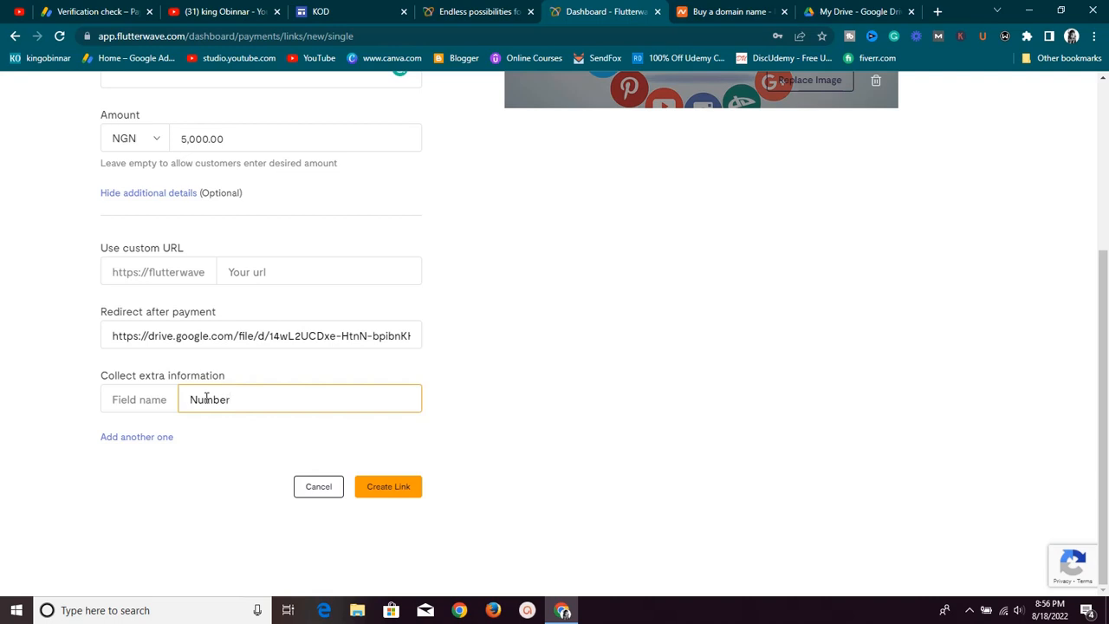
pyautogui.click(242, 463)
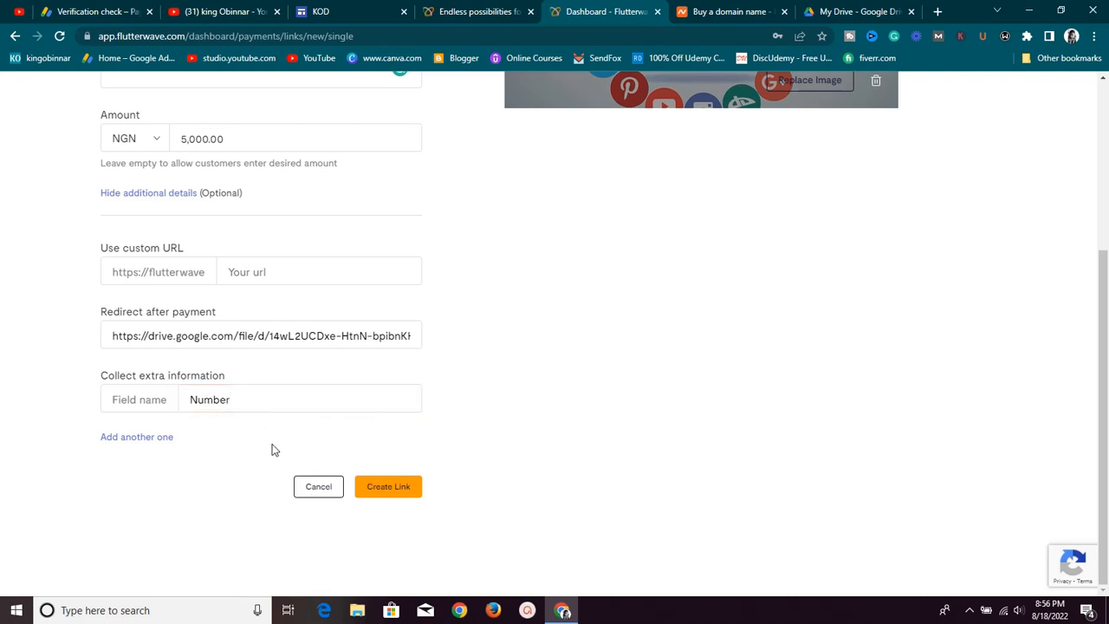
pyautogui.scroll(3, 446, 272)
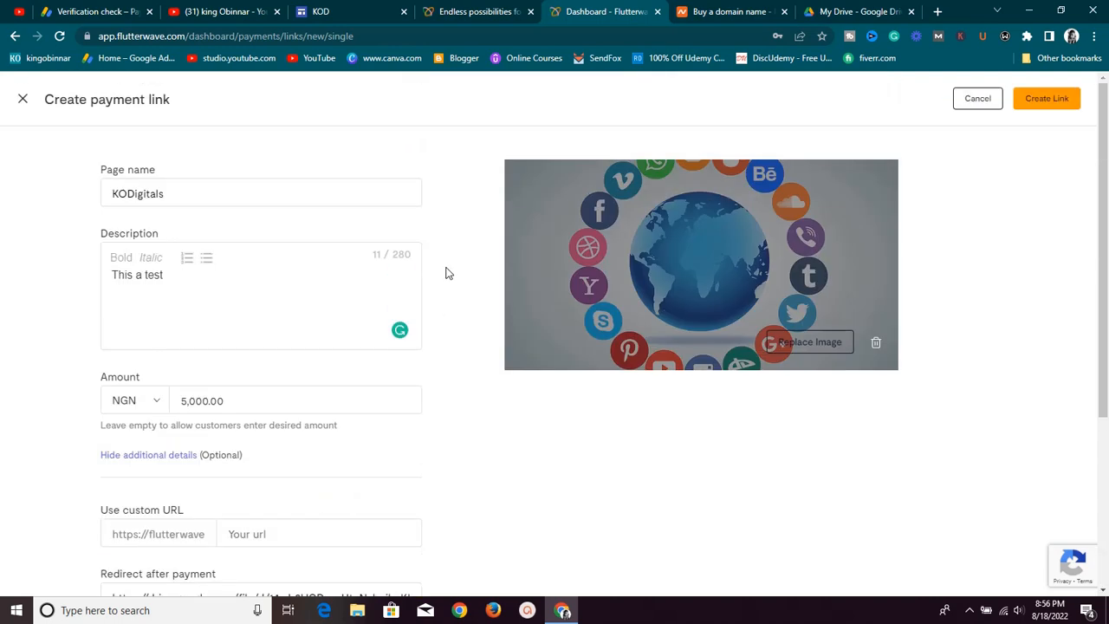
pyautogui.scroll(-3, 445, 290)
pyautogui.click(409, 487)
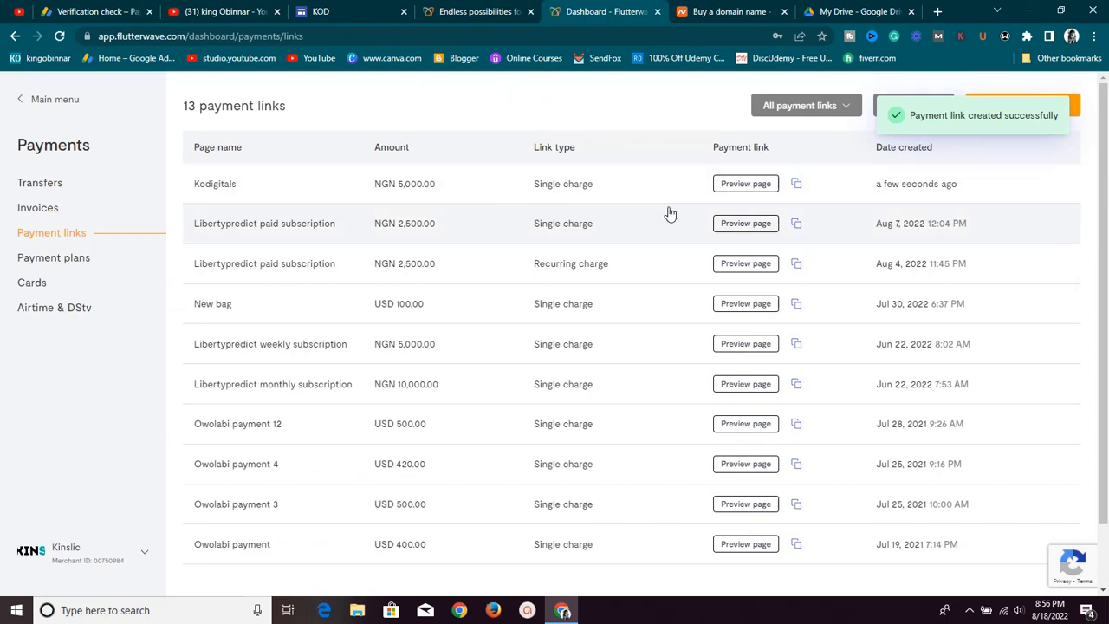
# Open the Kodigitals payment link's preview page in a new browser tab and examine its payment form
pyautogui.click(798, 185)
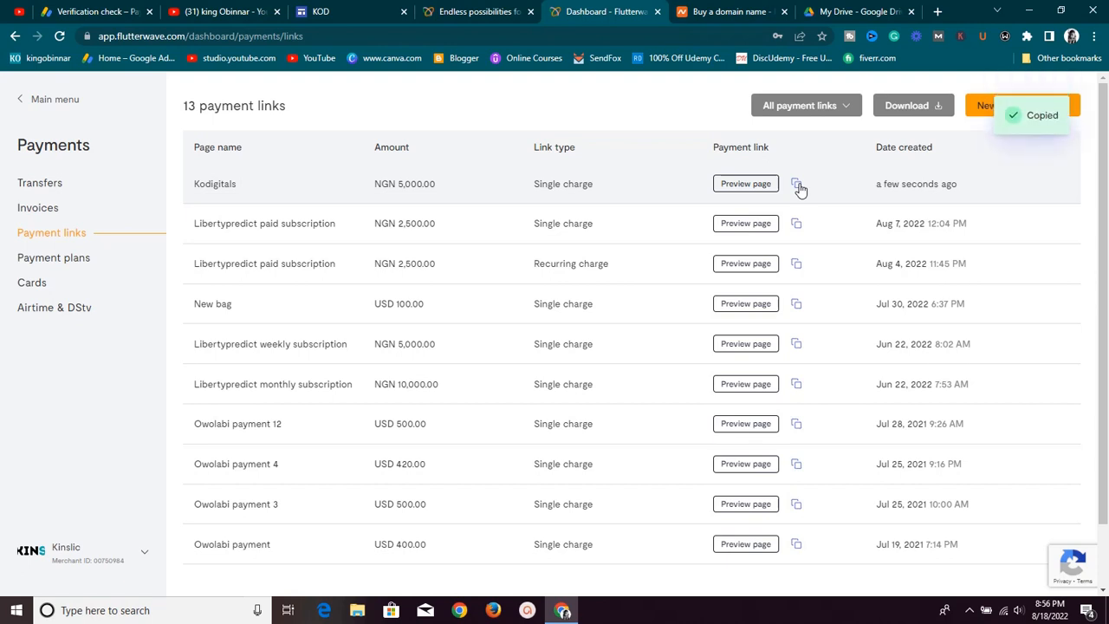
pyautogui.rightClick(747, 183)
pyautogui.click(764, 191)
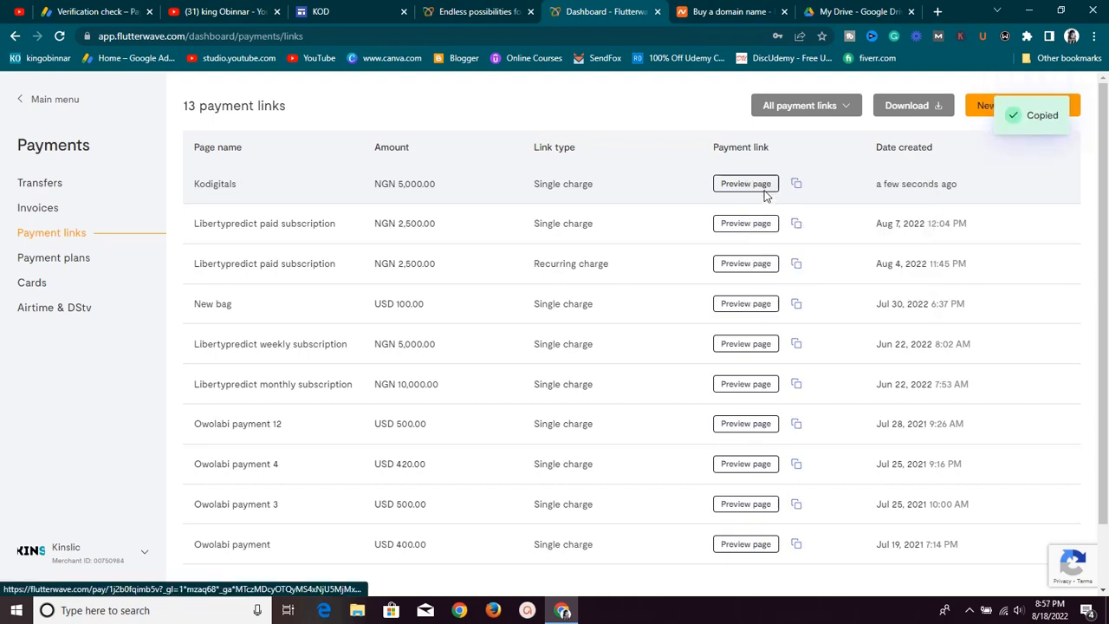
pyautogui.click(641, 11)
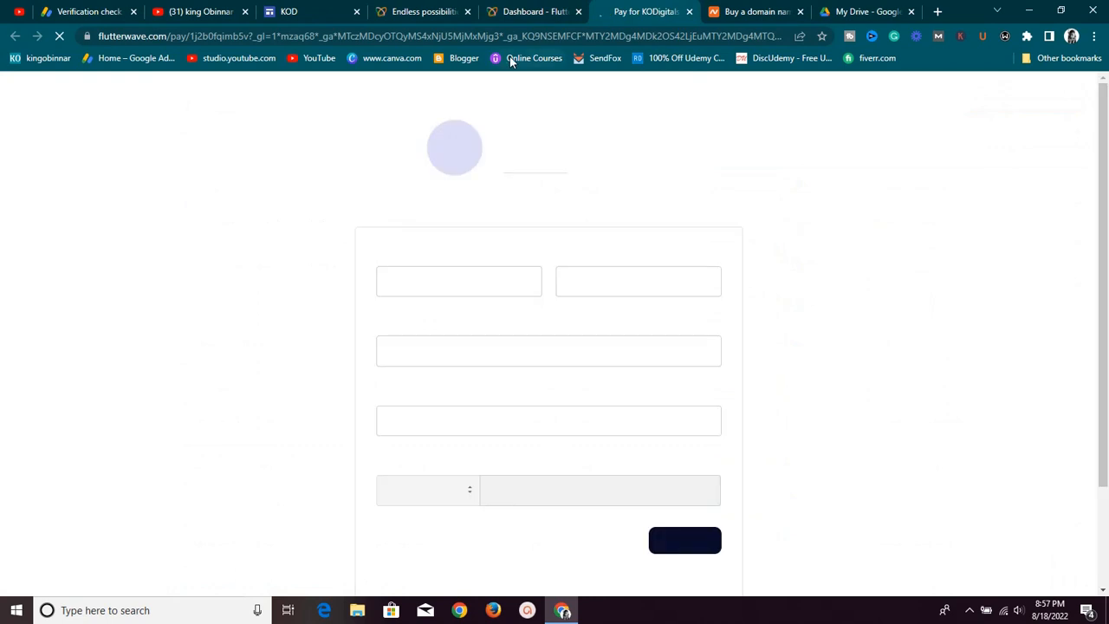
pyautogui.scroll(-3, 521, 130)
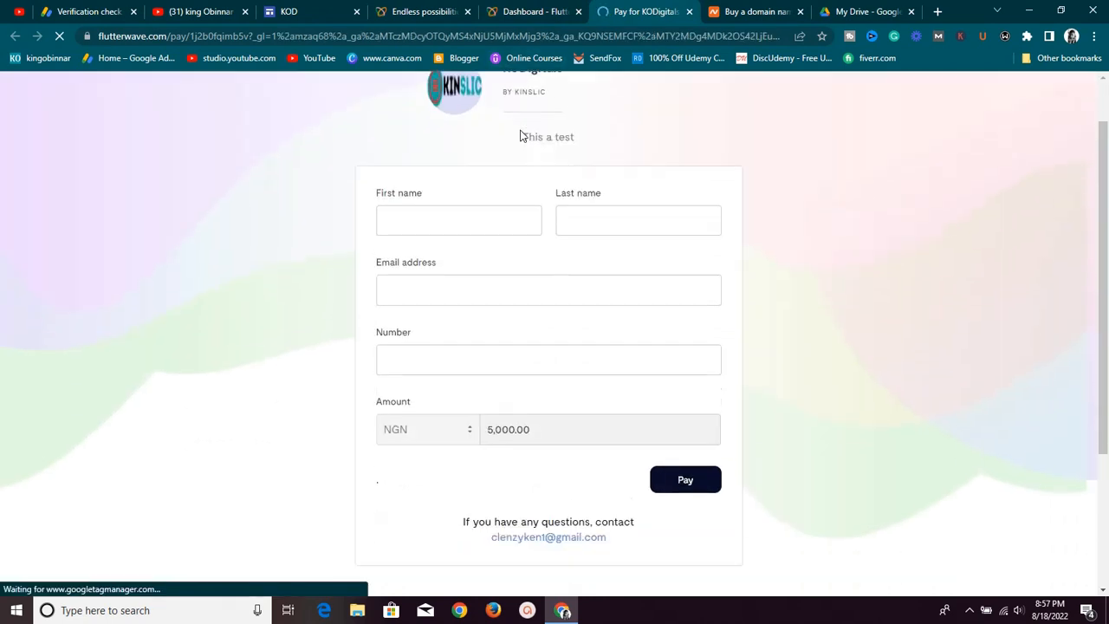
pyautogui.scroll(1, 521, 132)
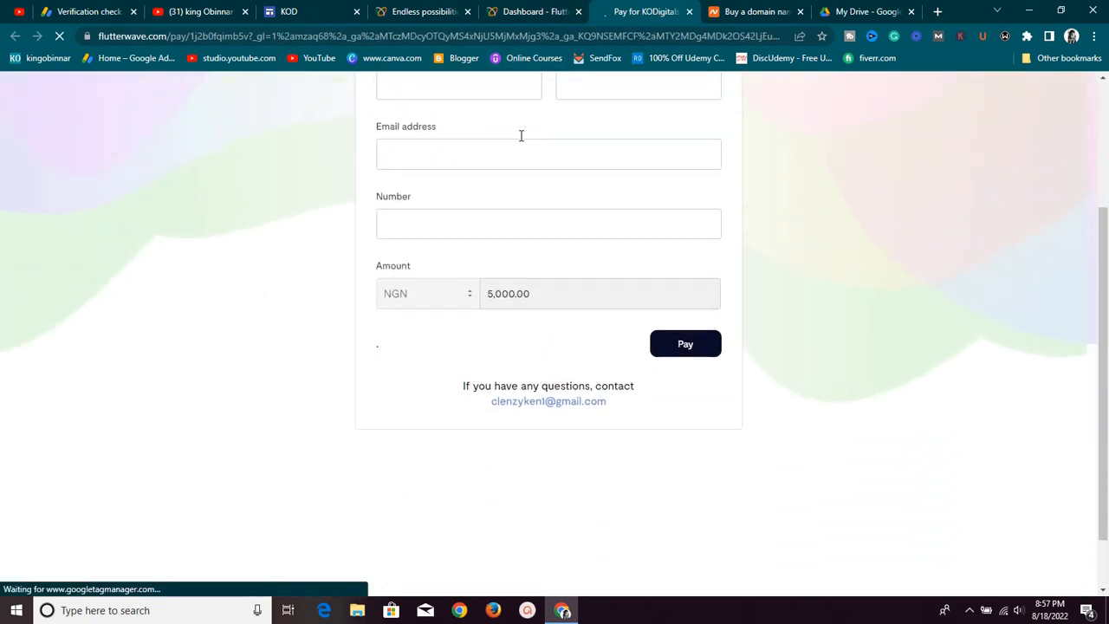
pyautogui.click(969, 609)
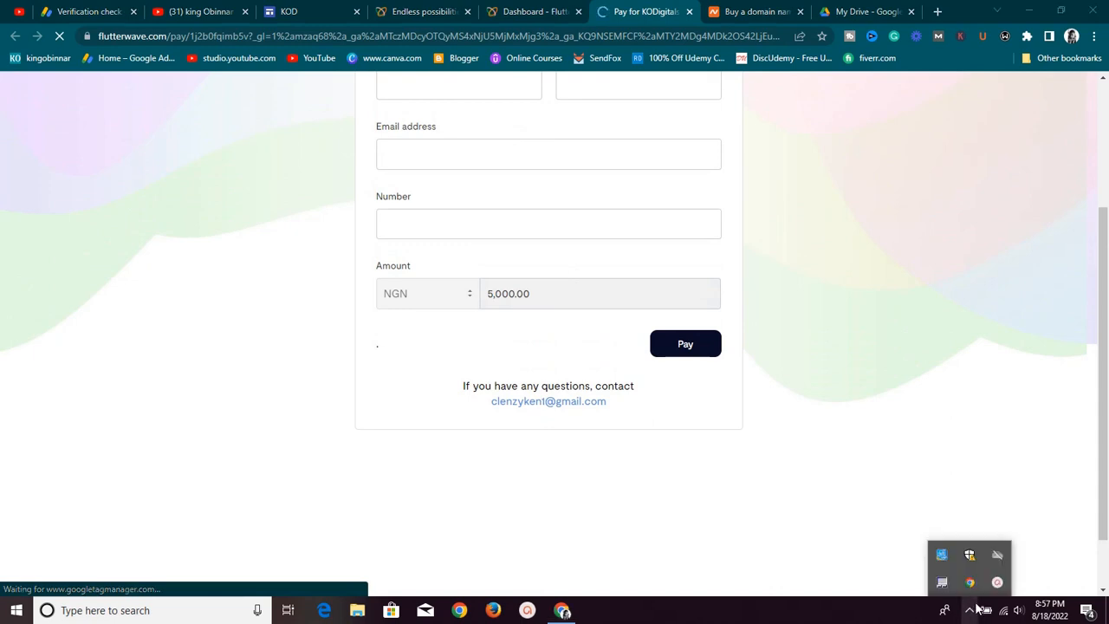
pyautogui.click(997, 583)
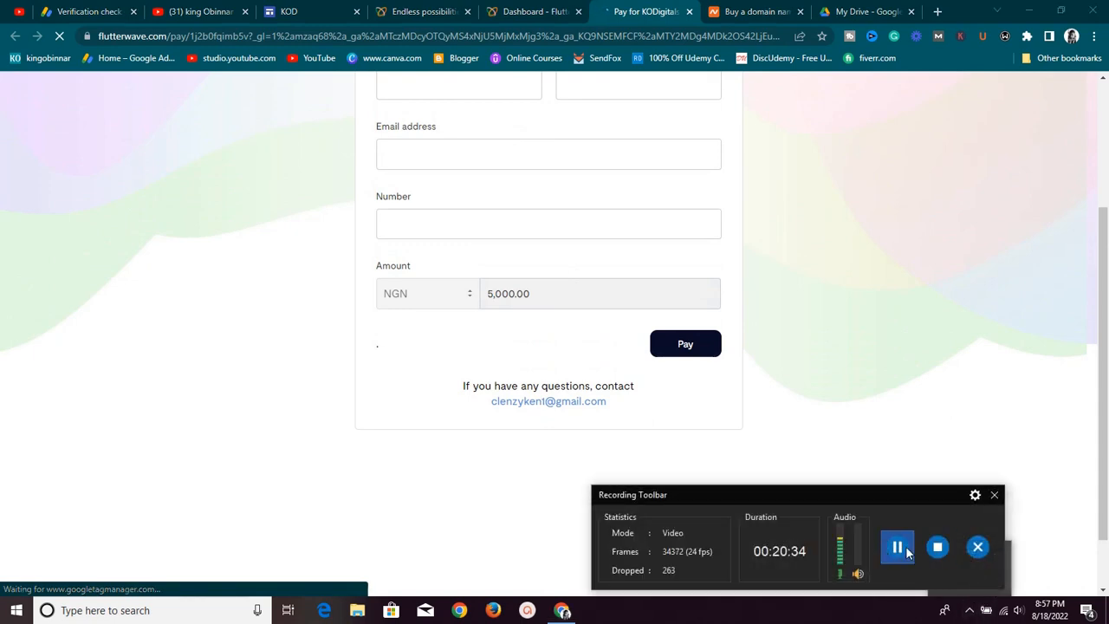
pyautogui.moveTo(930, 542); pyautogui.dragTo(952, 592)
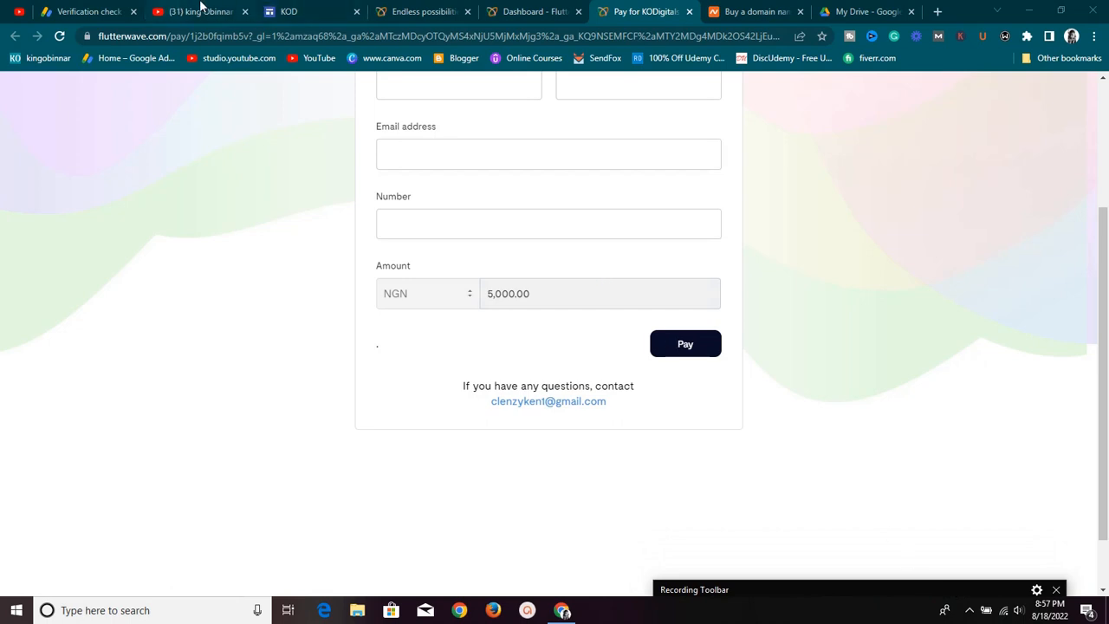
# Copy the Kodigitals payment link from the payment links list in the Flutterwave dashboard
pyautogui.click(294, 9)
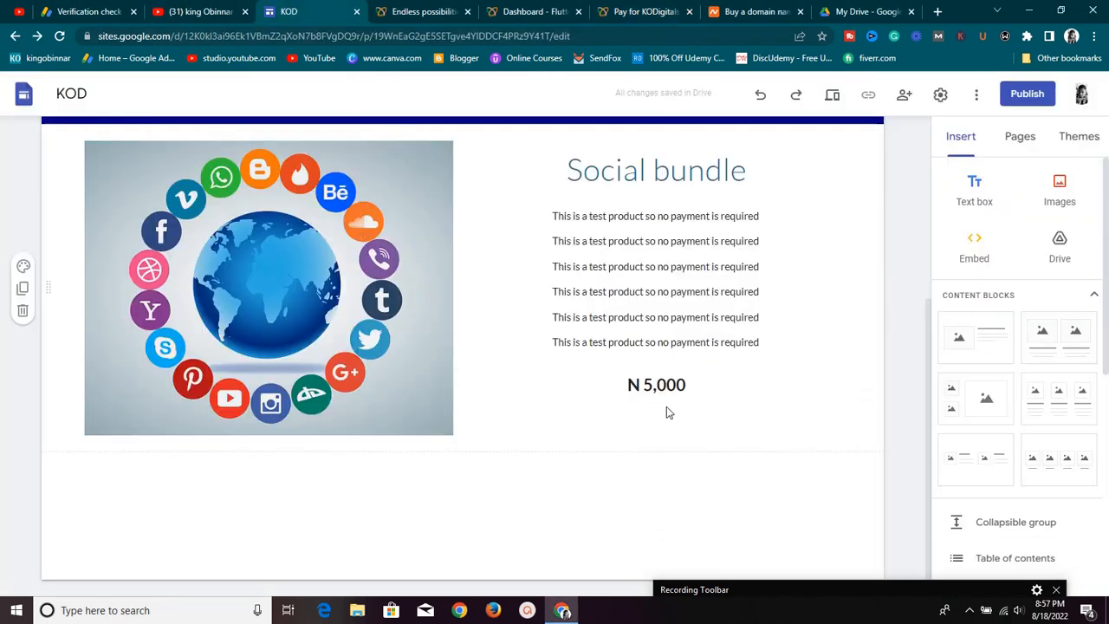
pyautogui.click(511, 12)
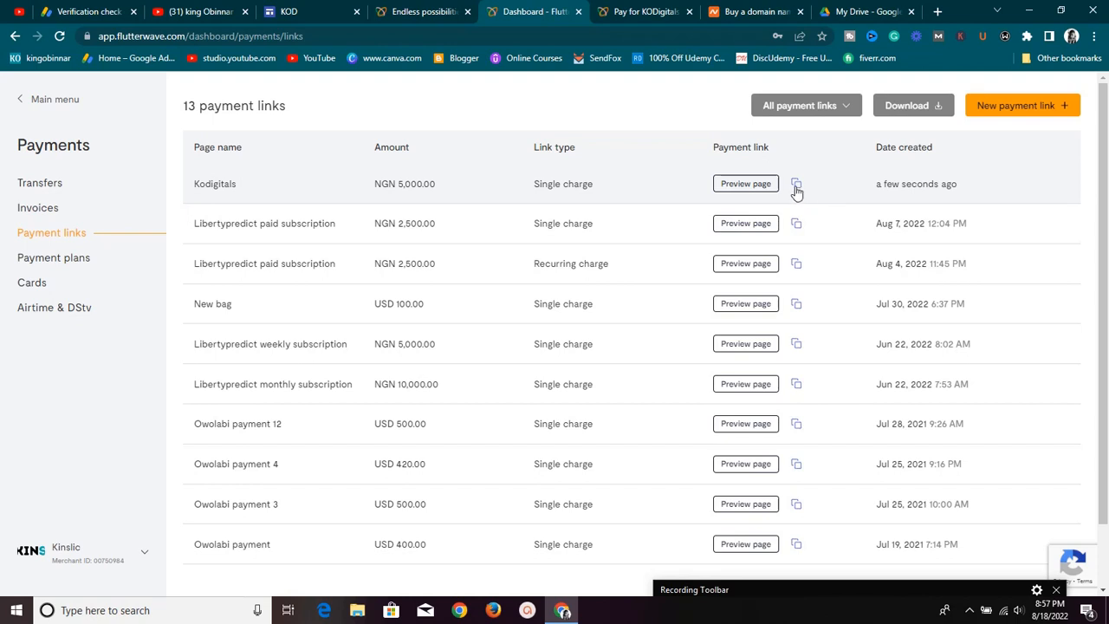
pyautogui.click(796, 188)
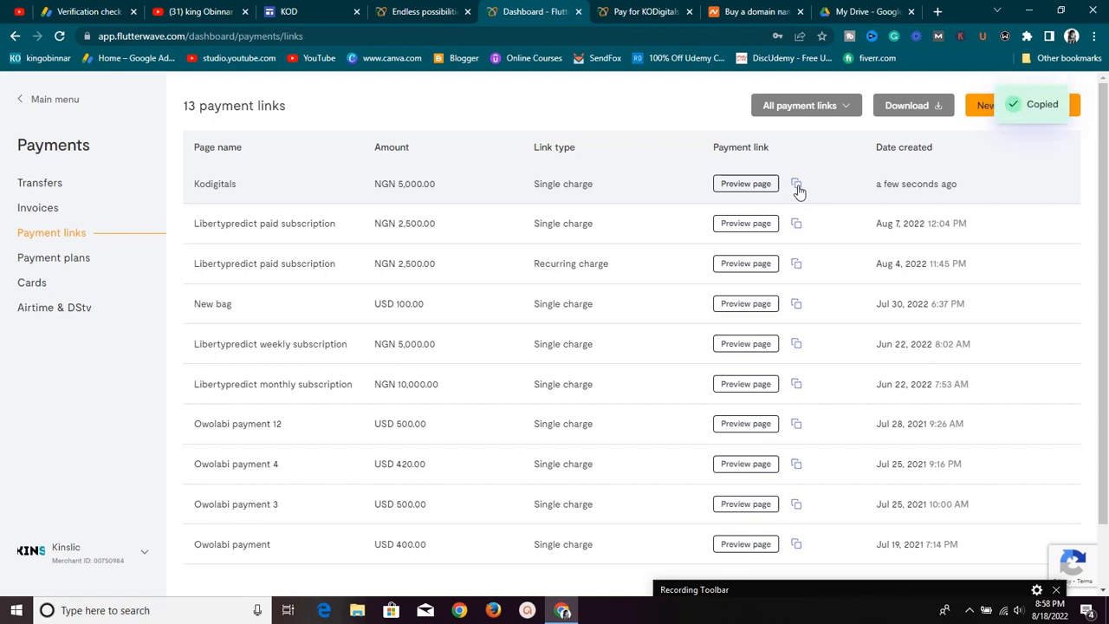
# Switch to the KOD site and insert a Buy Now button with the copied Flutterwave payment link, placed below the Social bundle's N 5,000 price
pyautogui.click(307, 8)
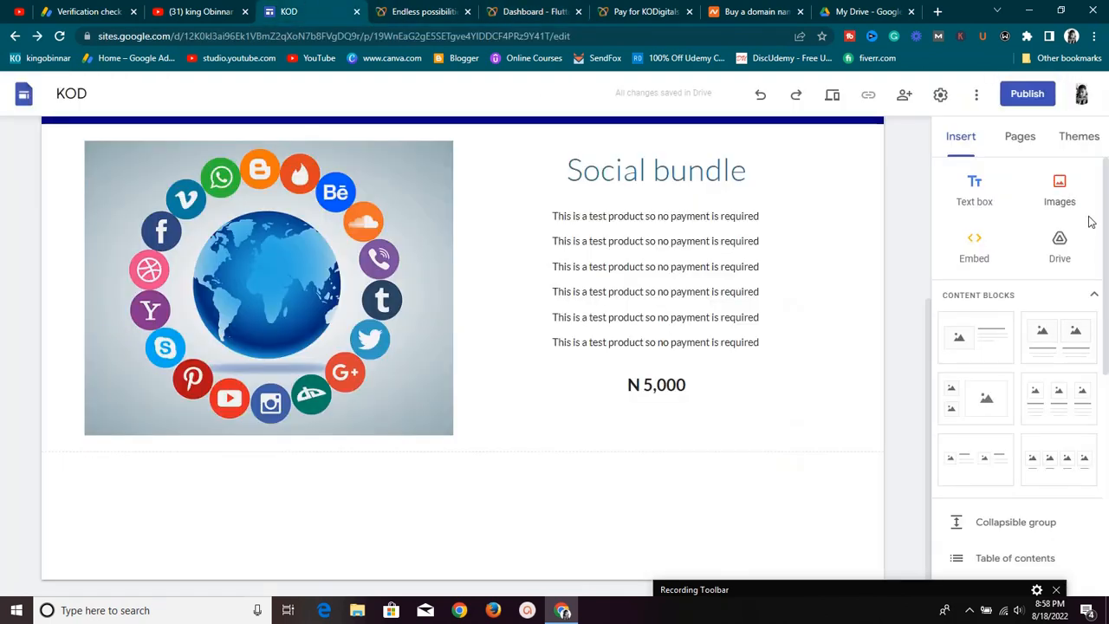
pyautogui.scroll(1, 923, 195)
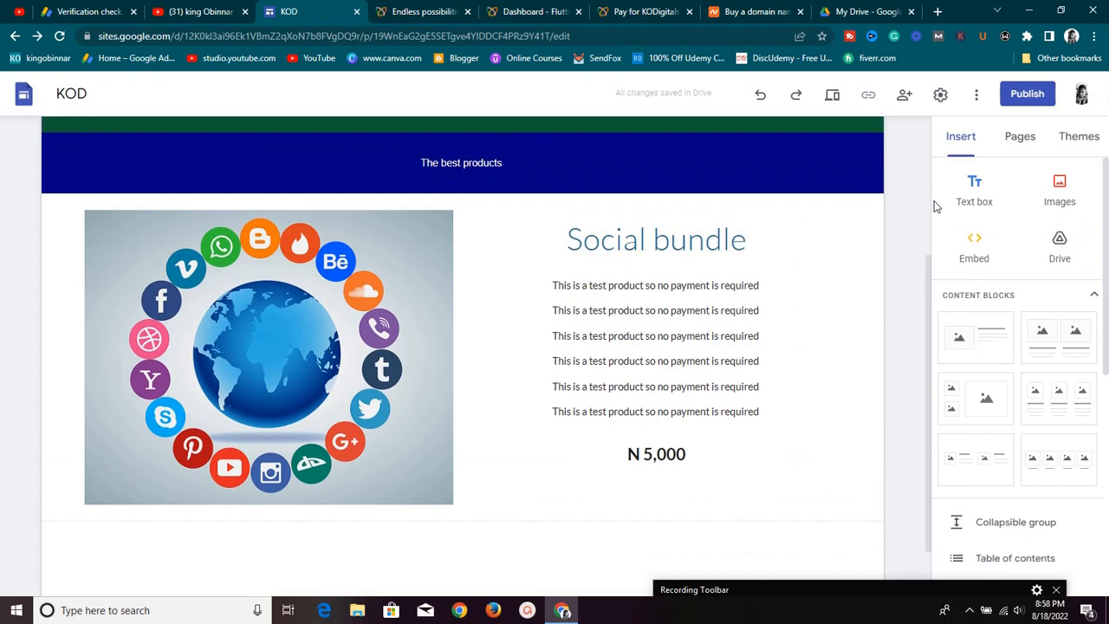
pyautogui.scroll(-3, 971, 451)
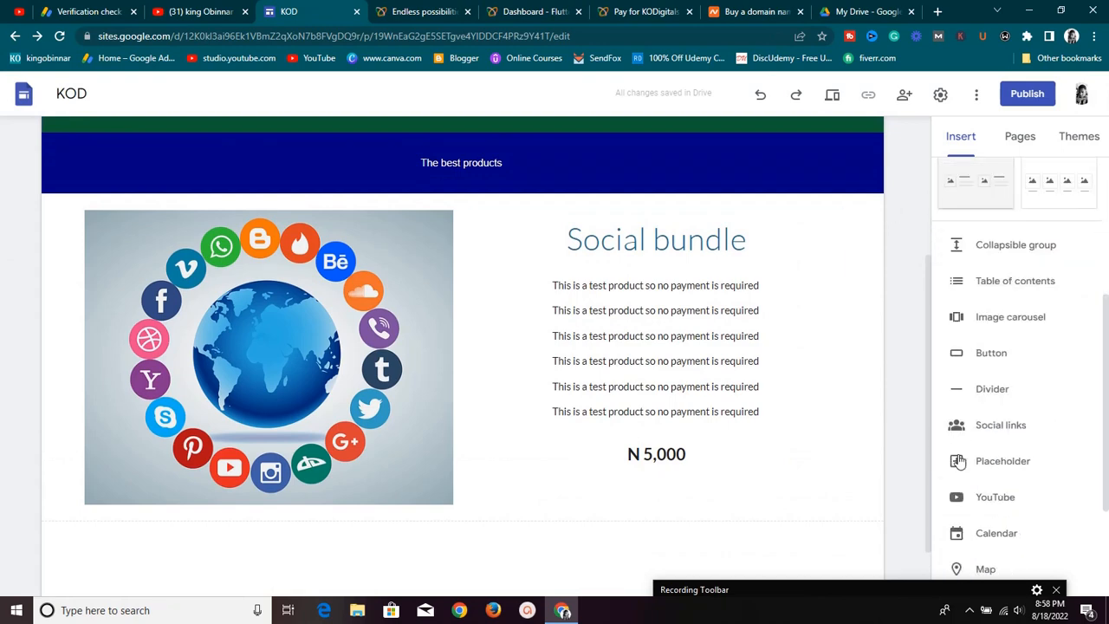
pyautogui.scroll(-2, 985, 421)
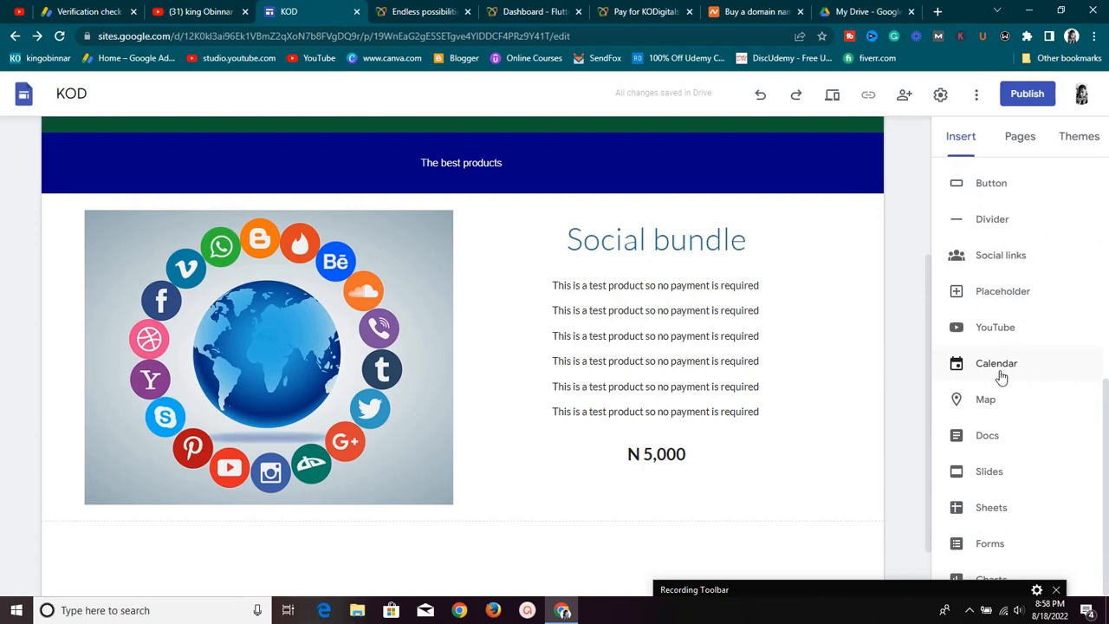
pyautogui.scroll(2, 1002, 377)
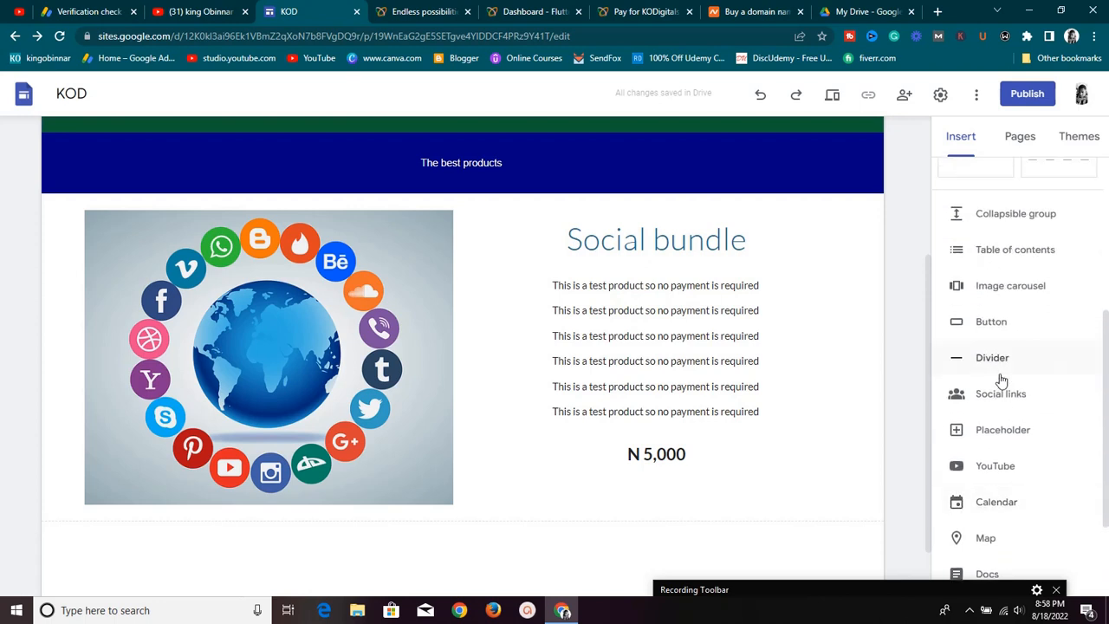
pyautogui.click(992, 322)
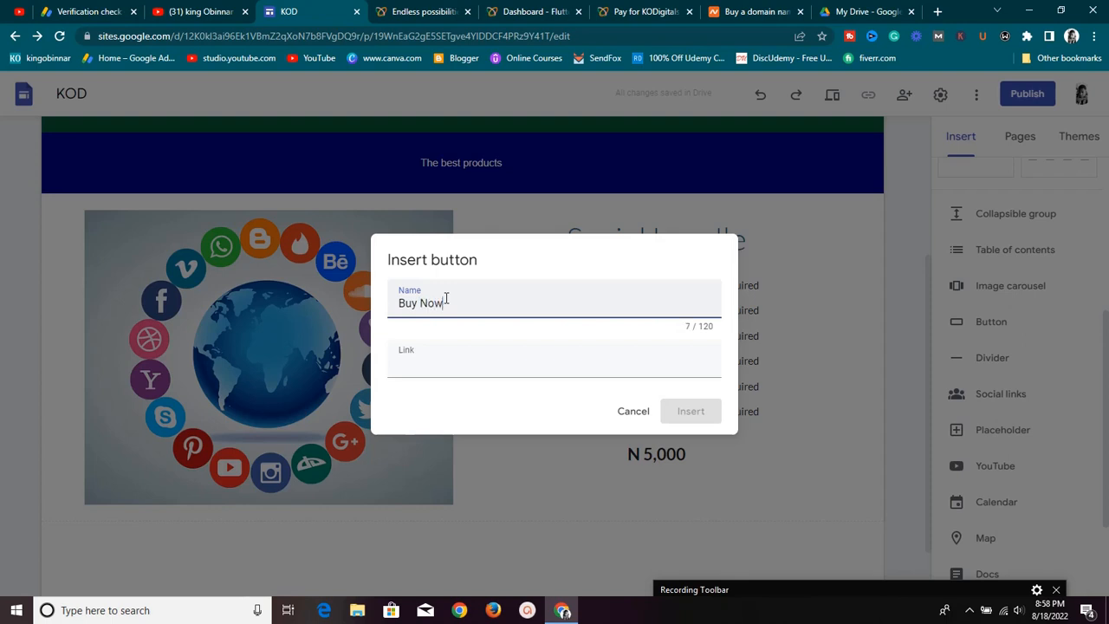
pyautogui.click(440, 359)
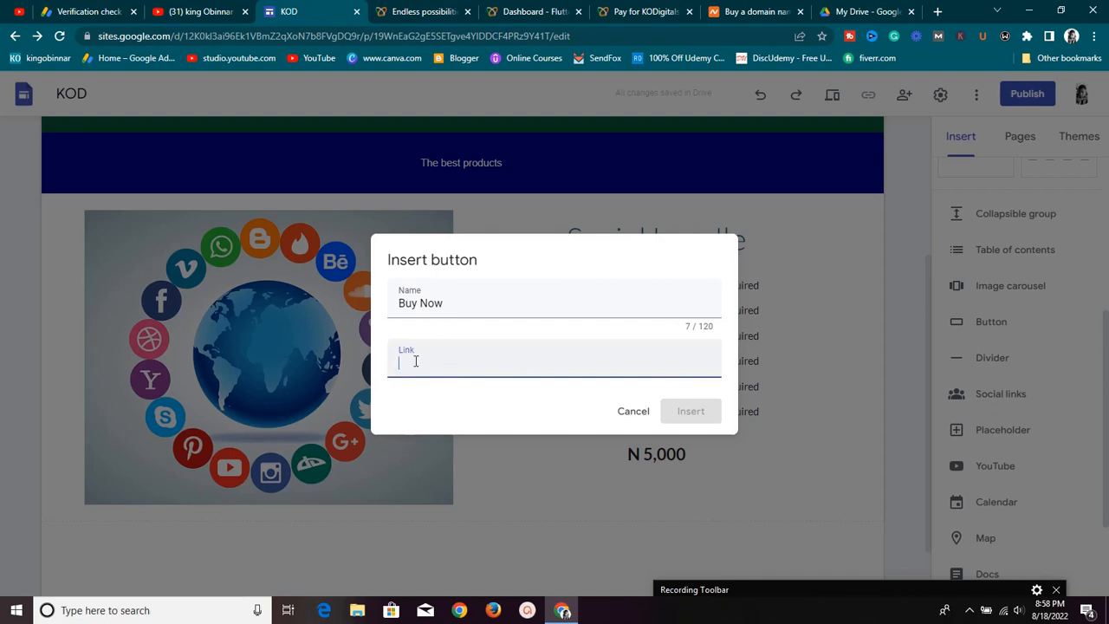
pyautogui.rightClick(415, 362)
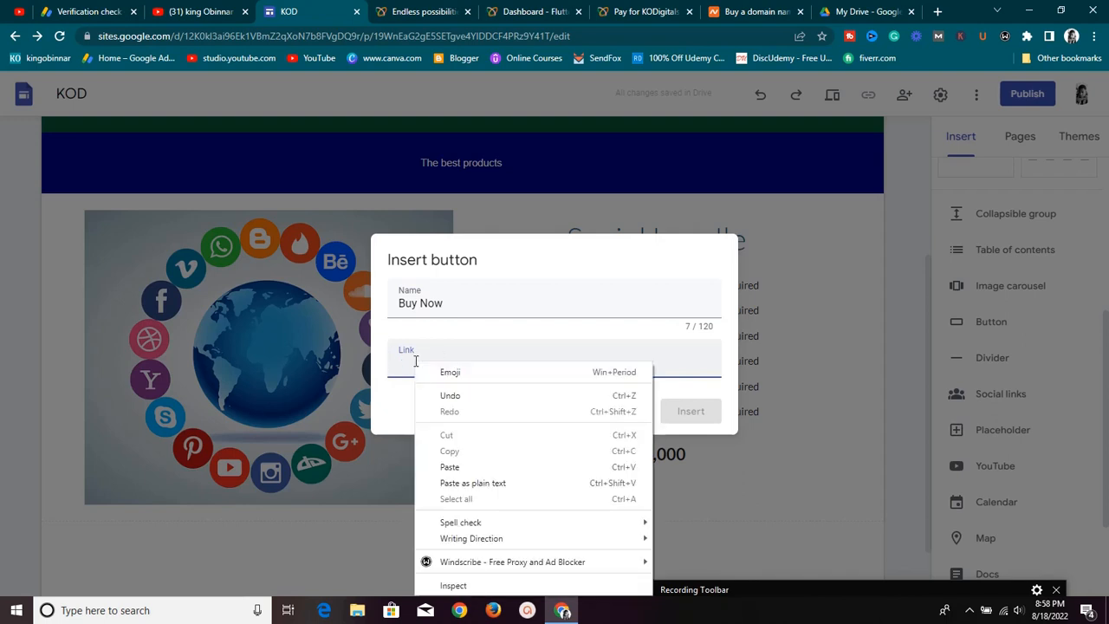
pyautogui.click(450, 467)
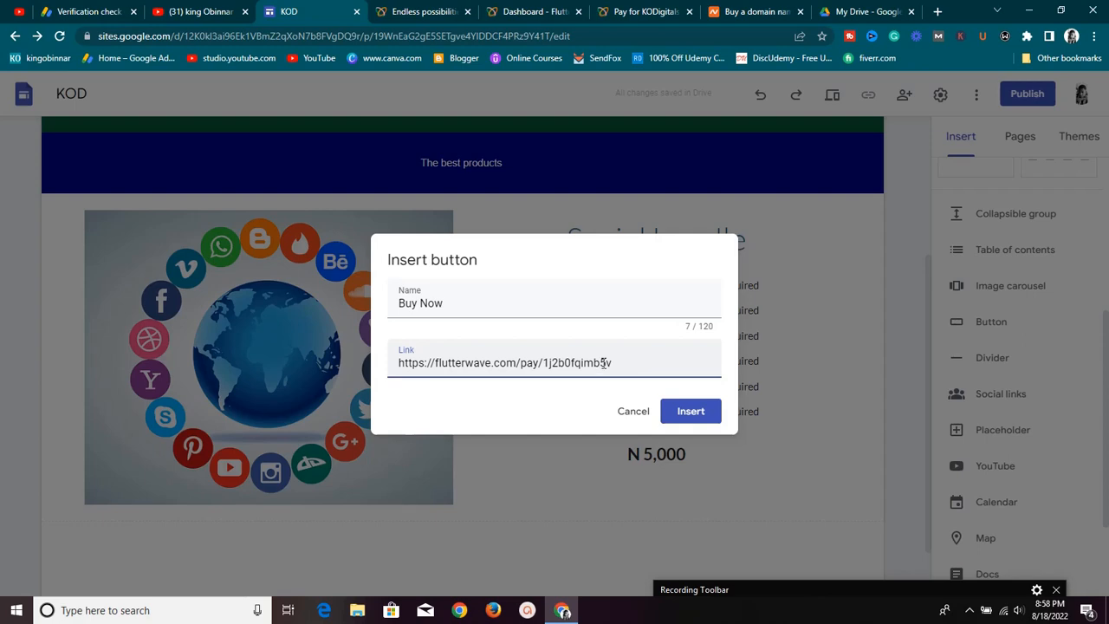
pyautogui.click(685, 414)
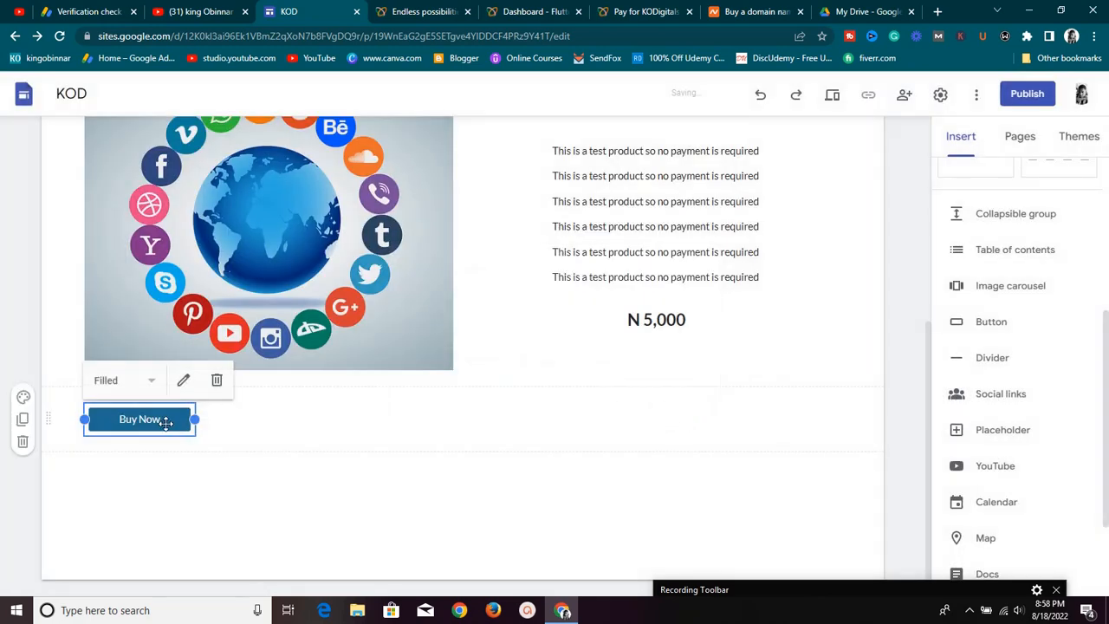
pyautogui.moveTo(166, 421); pyautogui.dragTo(657, 337)
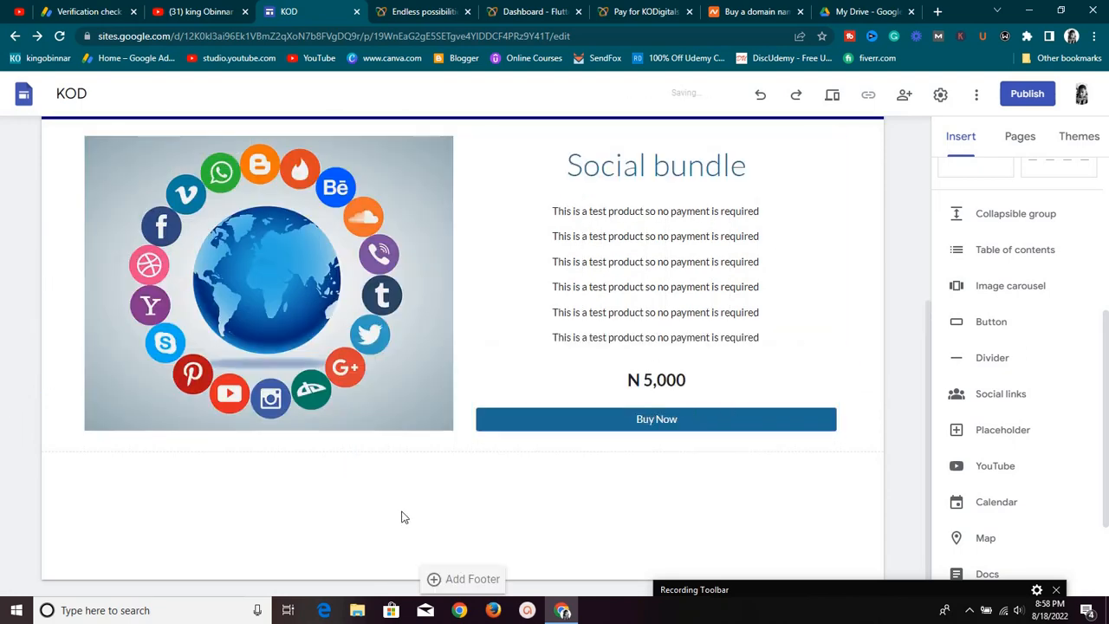
# Preview the KOD site in its desktop, phone and tablet layouts, and return to the editor
pyautogui.scroll(3, 728, 373)
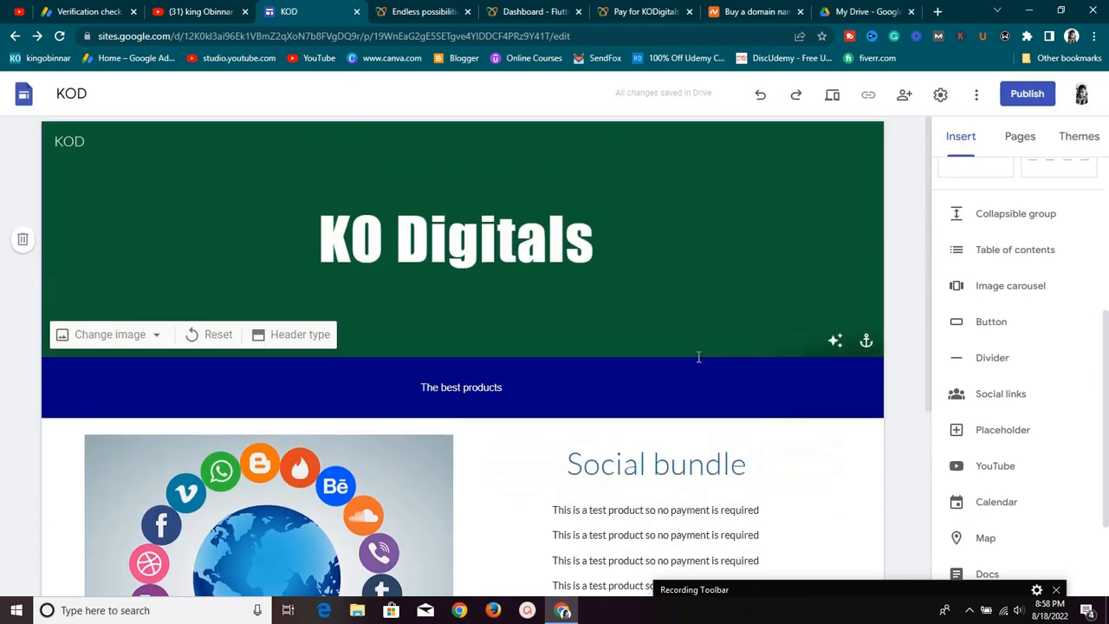
pyautogui.scroll(-3, 695, 362)
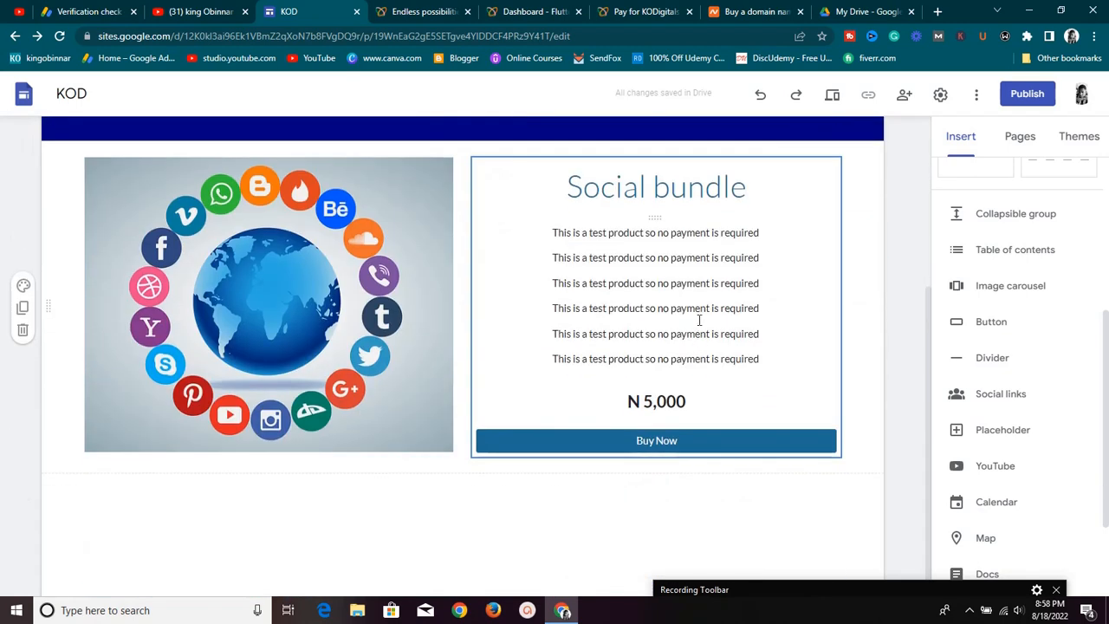
pyautogui.click(832, 97)
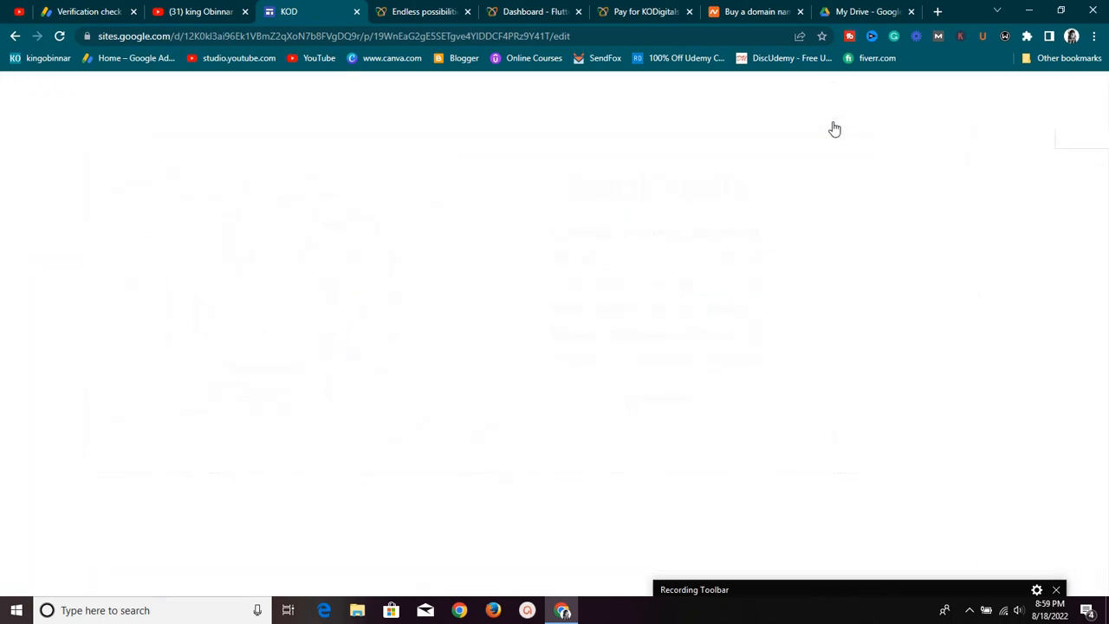
pyautogui.scroll(-2, 654, 128)
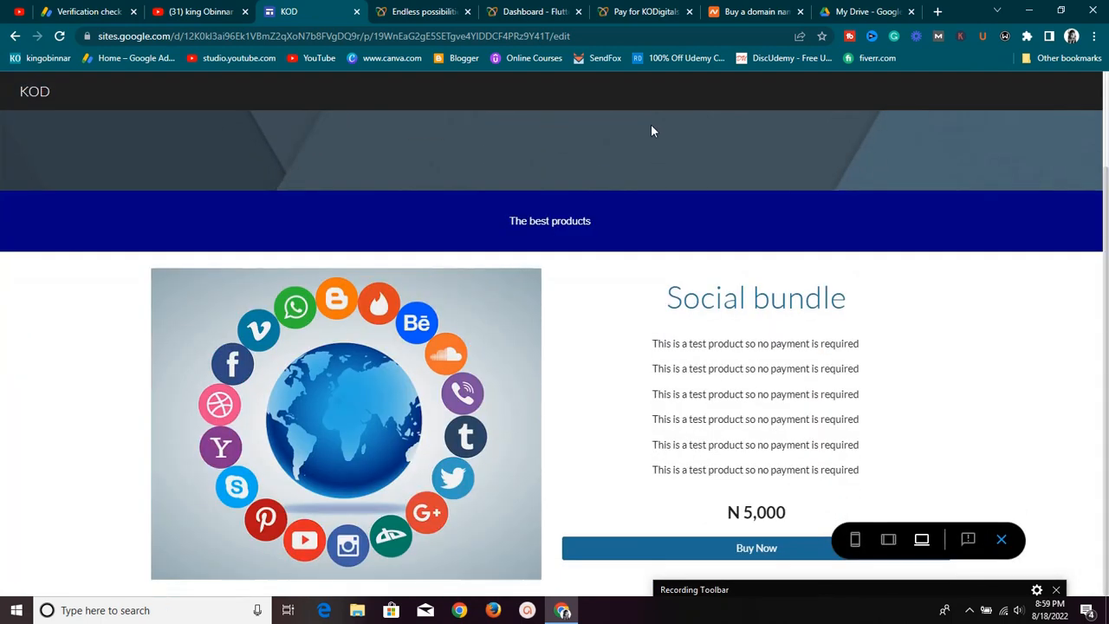
pyautogui.scroll(2, 651, 123)
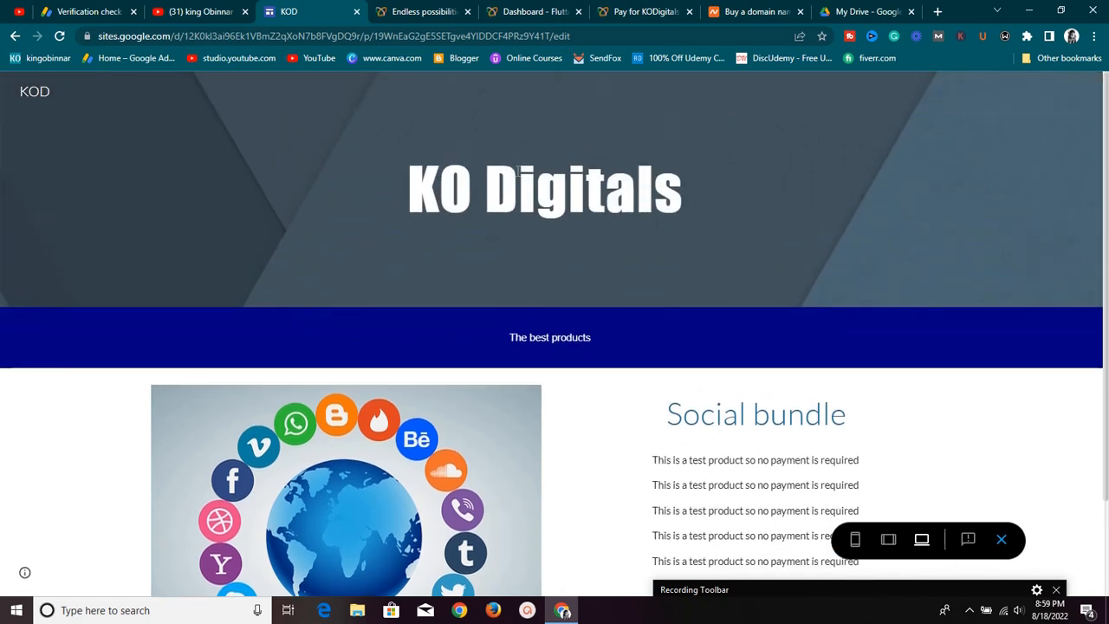
pyautogui.scroll(-2, 523, 165)
pyautogui.scroll(2, 534, 201)
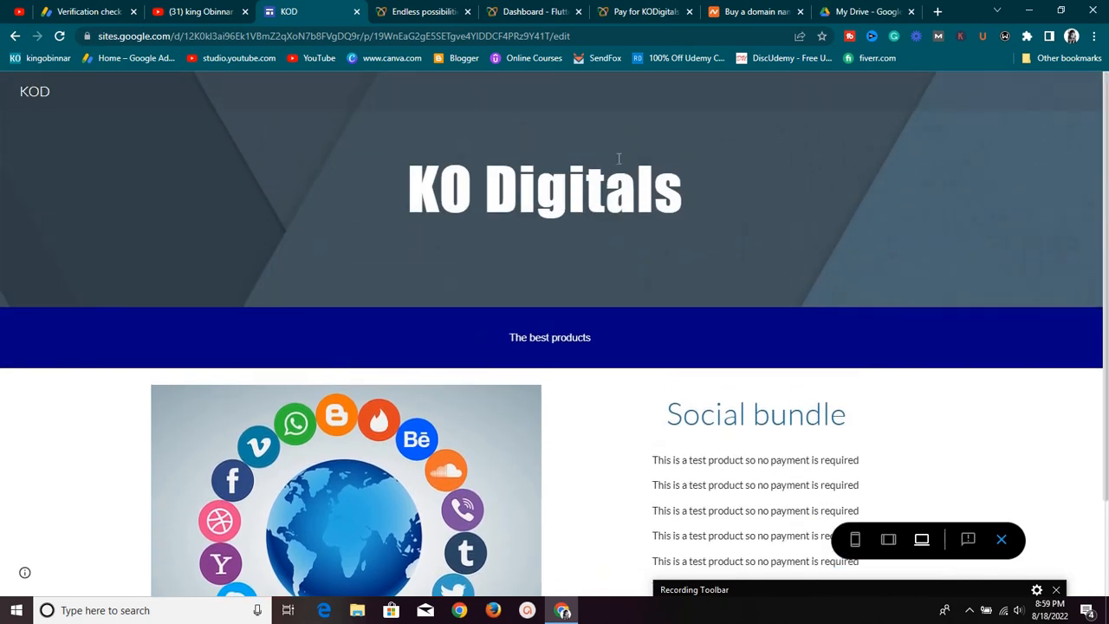
pyautogui.click(854, 539)
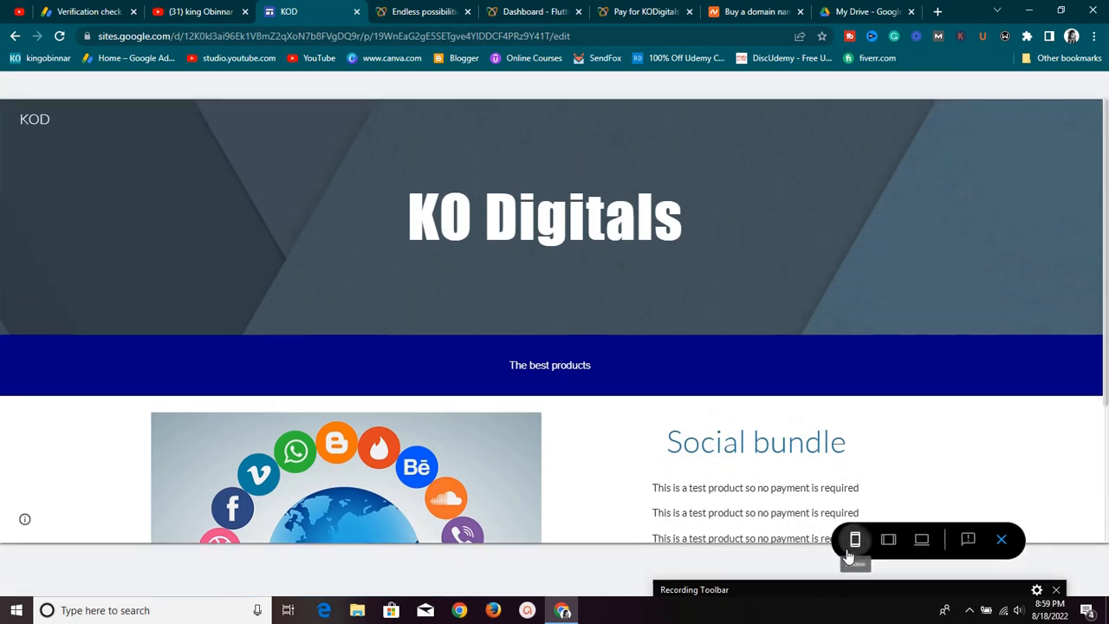
pyautogui.scroll(-4, 617, 260)
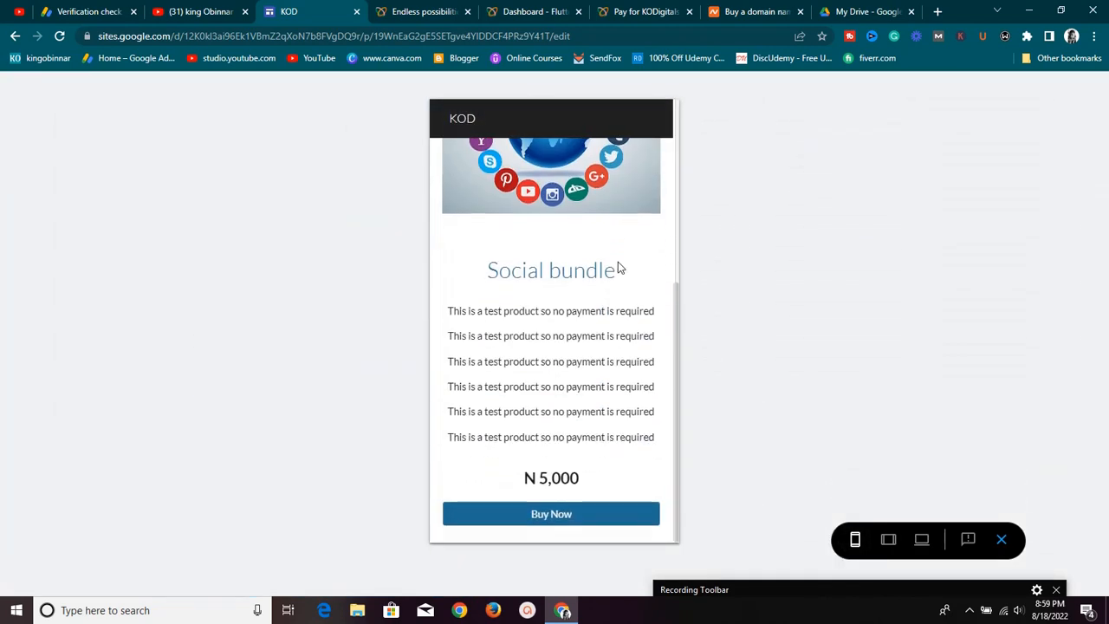
pyautogui.scroll(4, 619, 269)
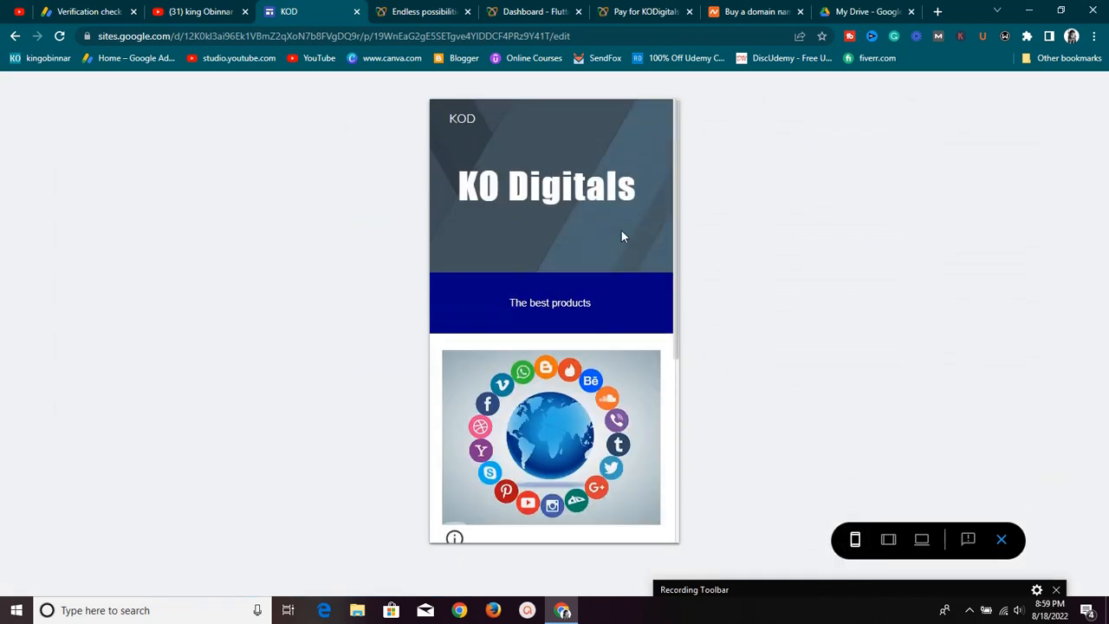
pyautogui.click(888, 539)
pyautogui.scroll(-3, 598, 277)
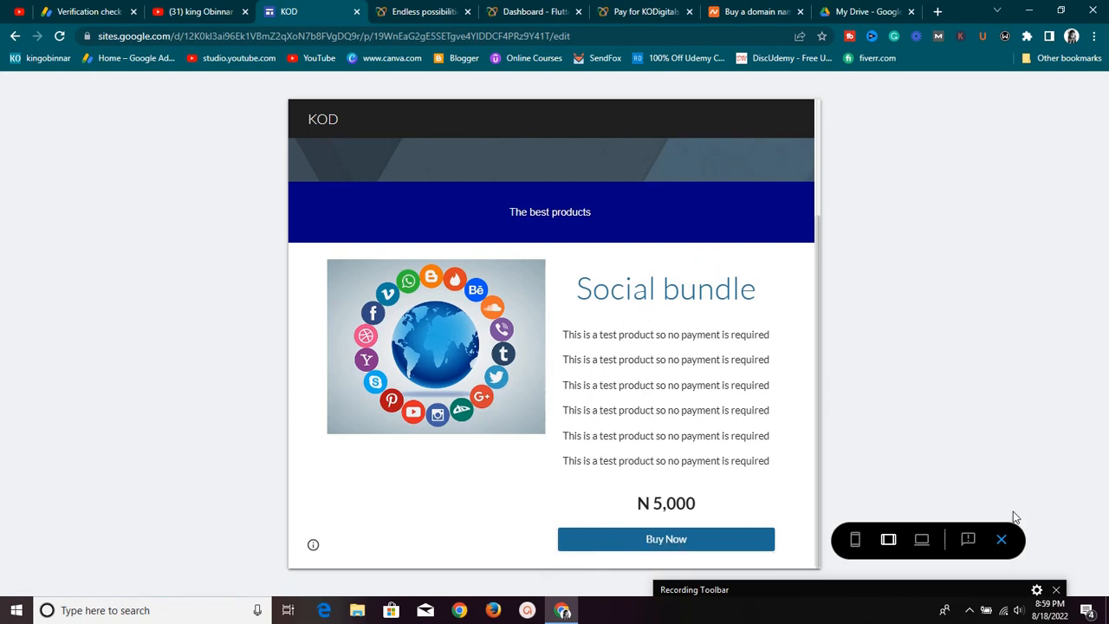
pyautogui.click(1003, 540)
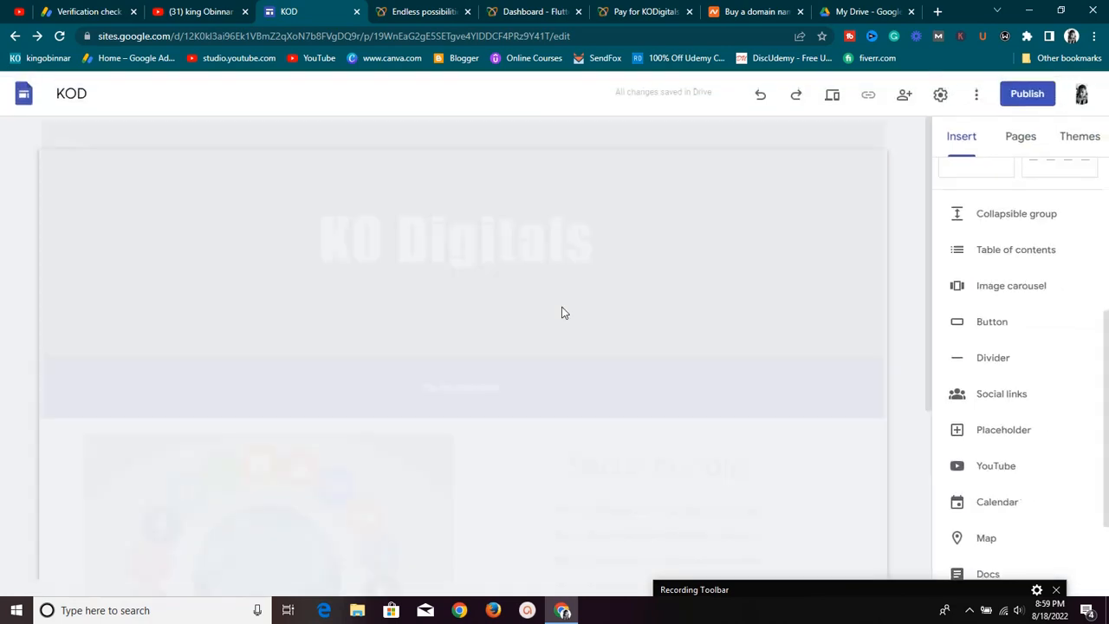
# Delete the second-to-last "This is a test product so no payment is required" line from the Social bundle description
pyautogui.scroll(-3, 664, 403)
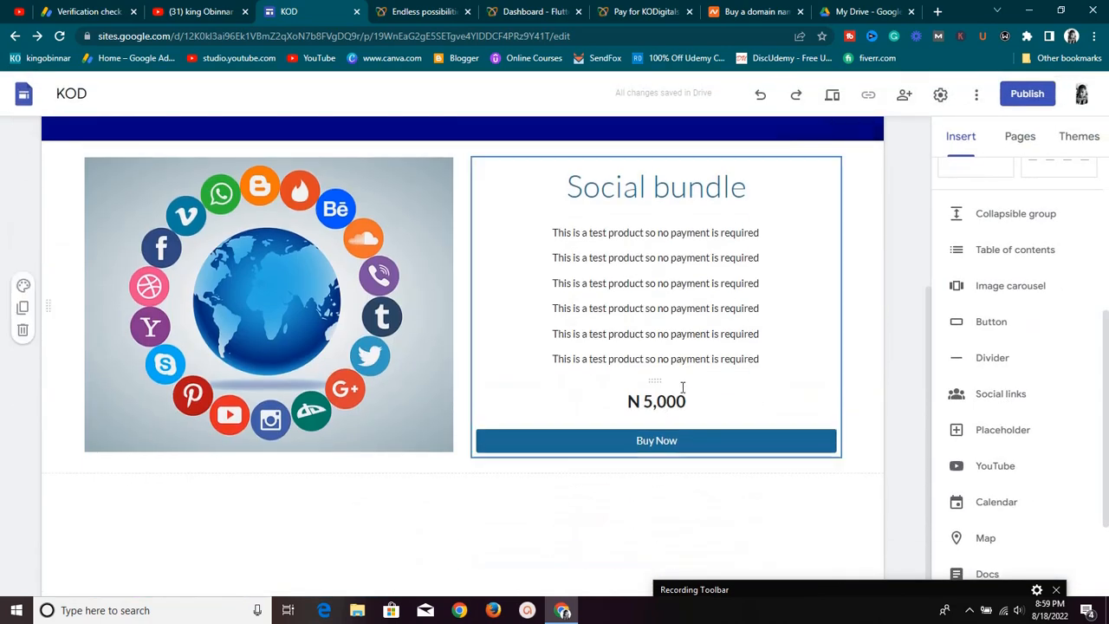
pyautogui.click(768, 342)
pyautogui.moveTo(768, 339); pyautogui.dragTo(512, 322)
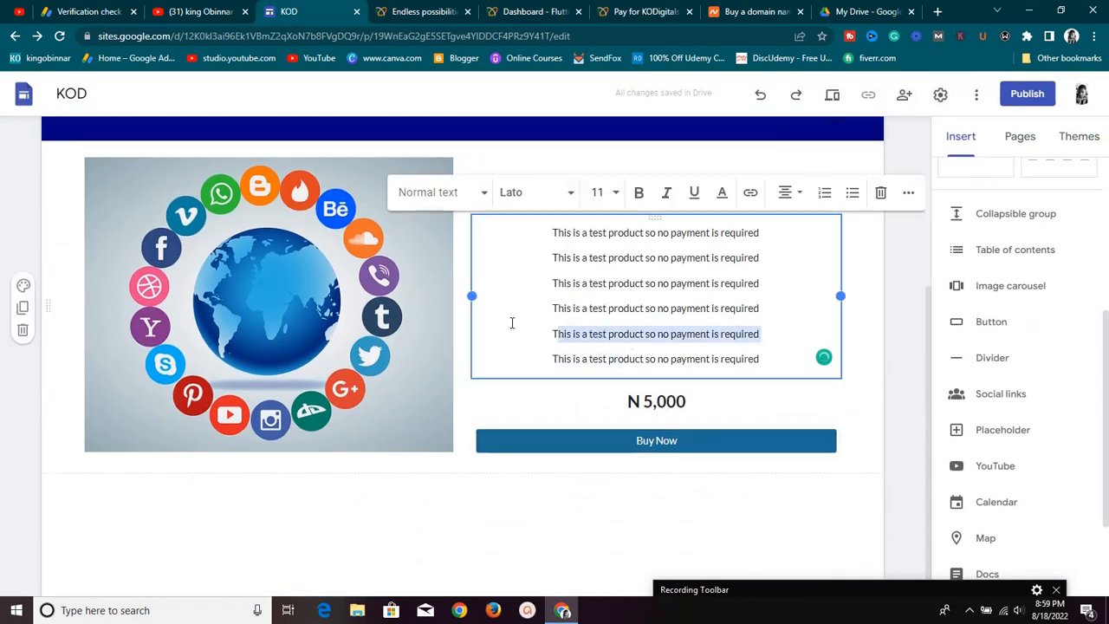
pyautogui.press('BackSpace')
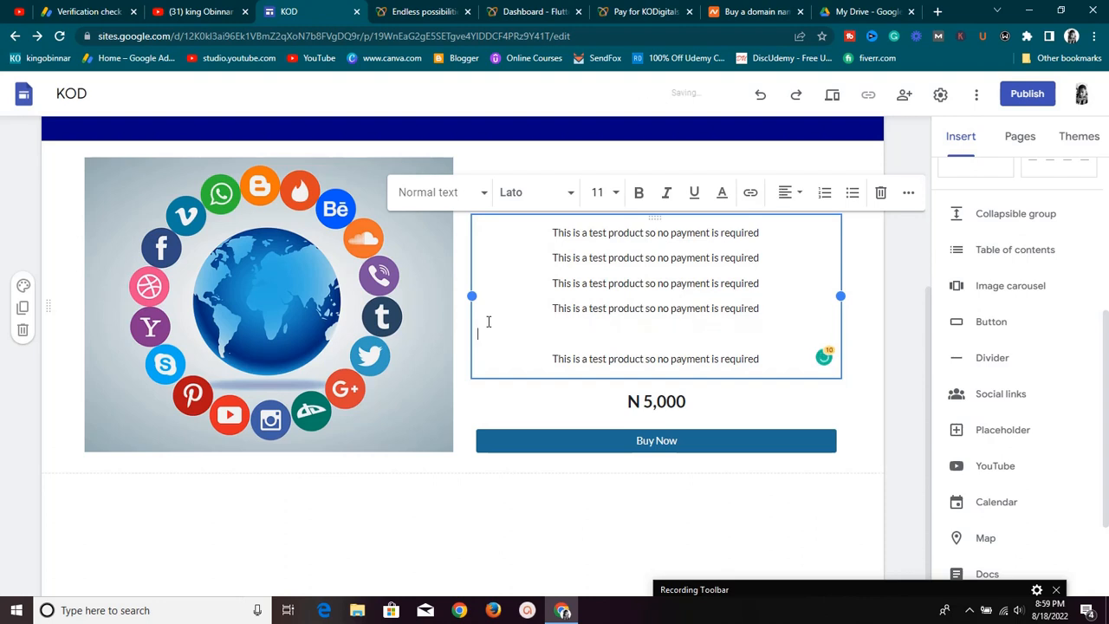
pyautogui.press('BackSpace')
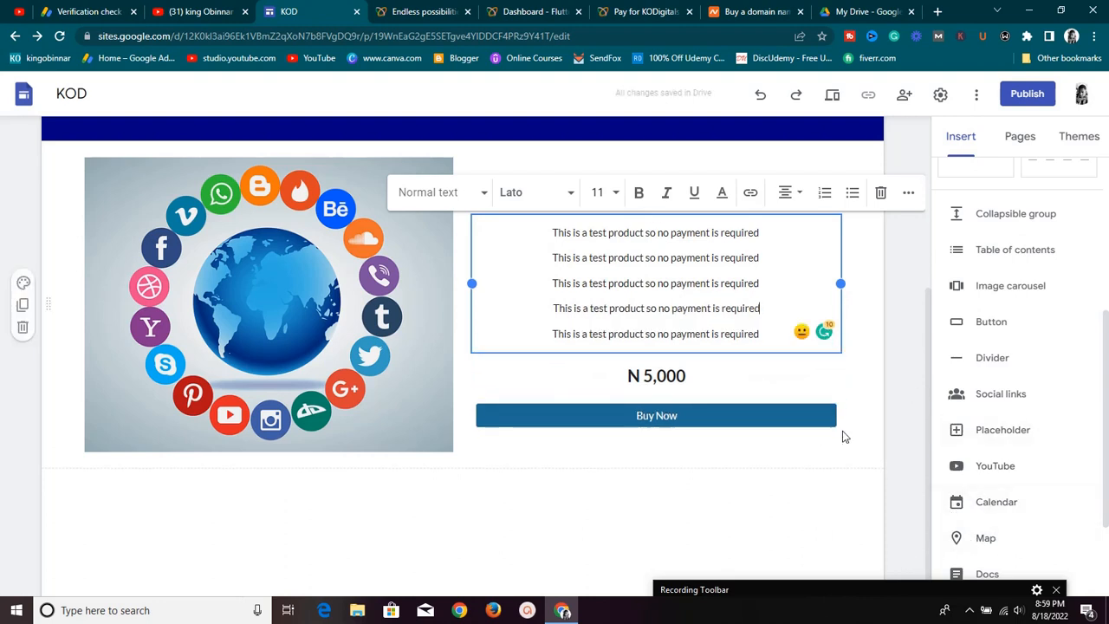
pyautogui.click(733, 498)
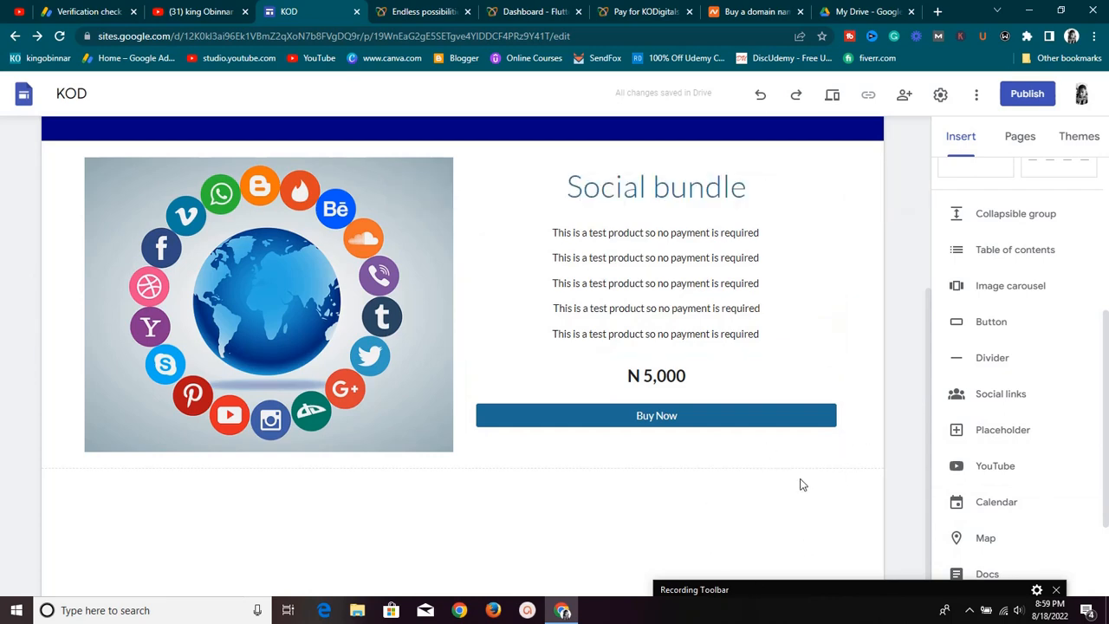
# Open the site's publishing settings and set its web address to kodigitals
pyautogui.scroll(3, 813, 390)
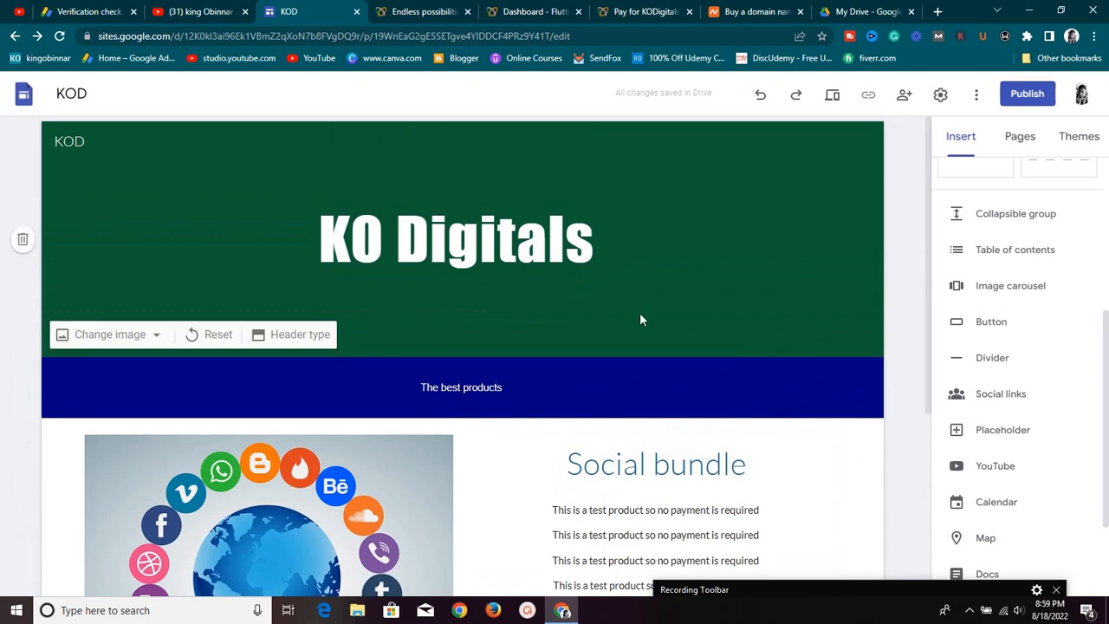
pyautogui.scroll(-2, 641, 322)
pyautogui.scroll(2, 644, 326)
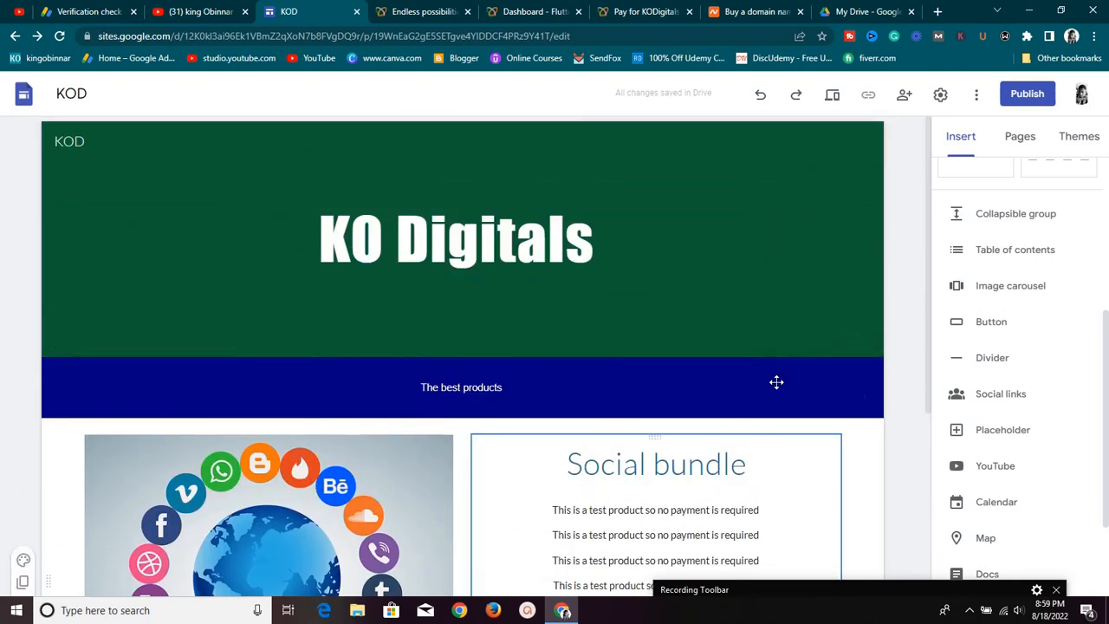
pyautogui.click(1027, 93)
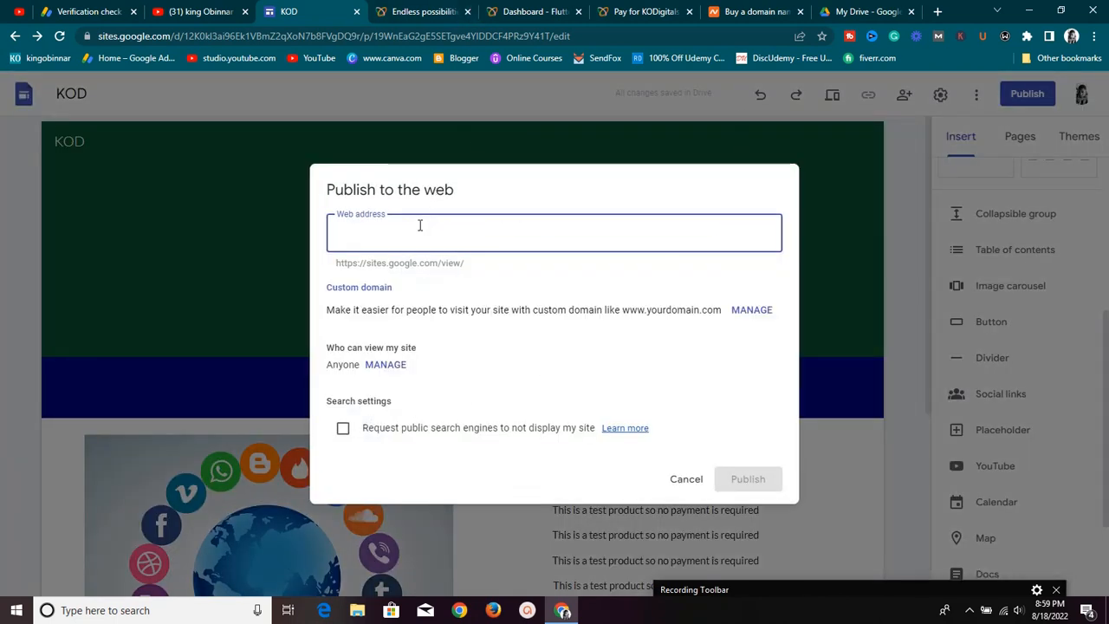
pyautogui.write('ko')
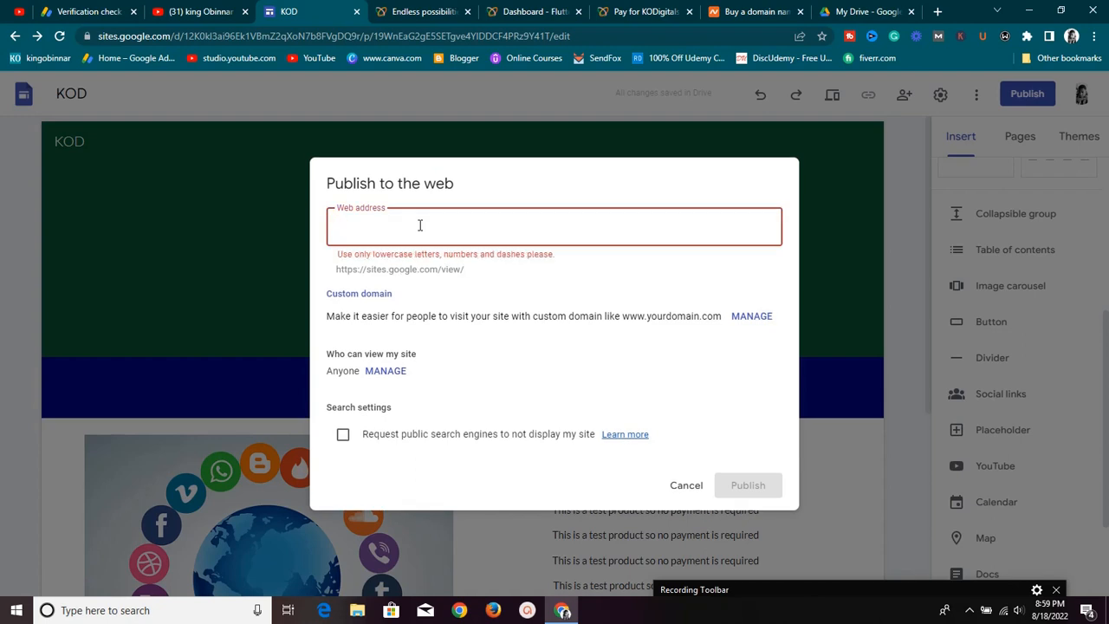
pyautogui.write('d')
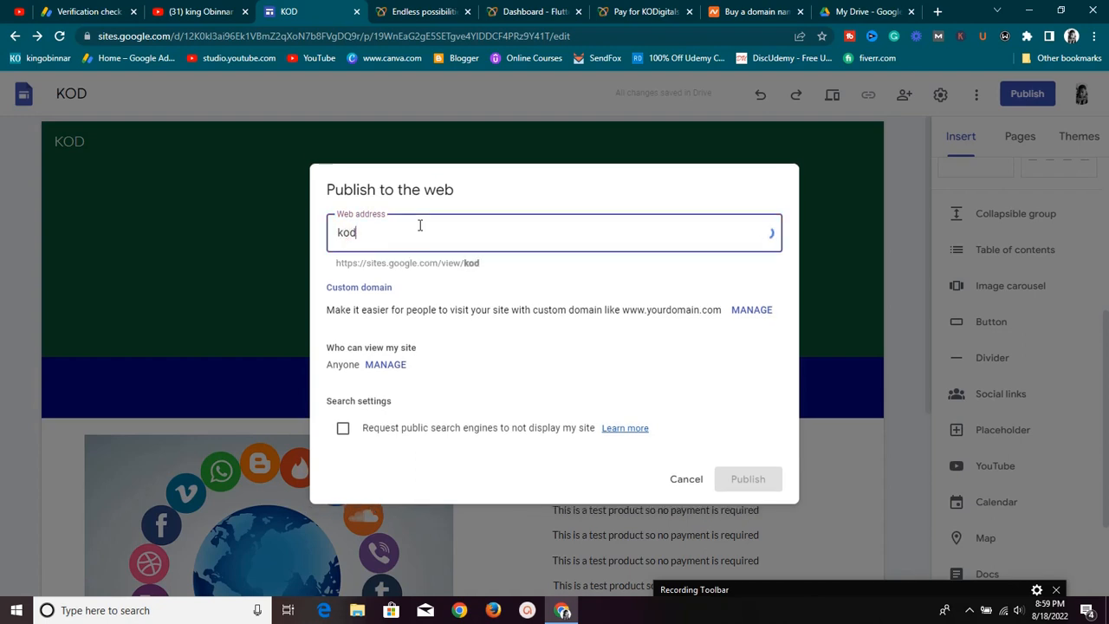
pyautogui.write('igitals')
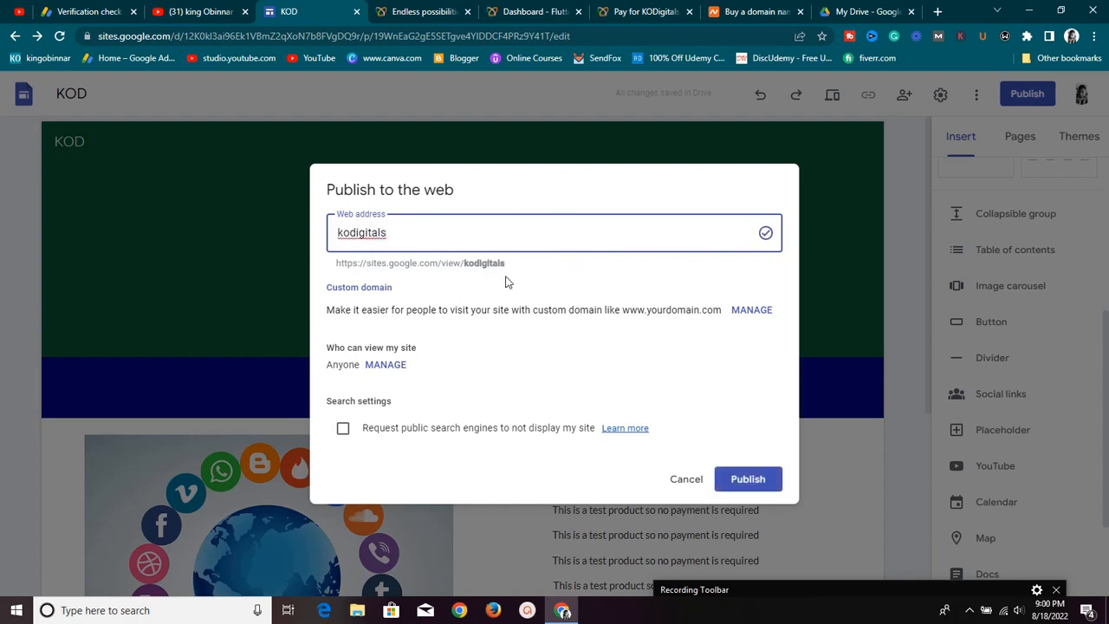
pyautogui.moveTo(513, 265); pyautogui.dragTo(327, 260)
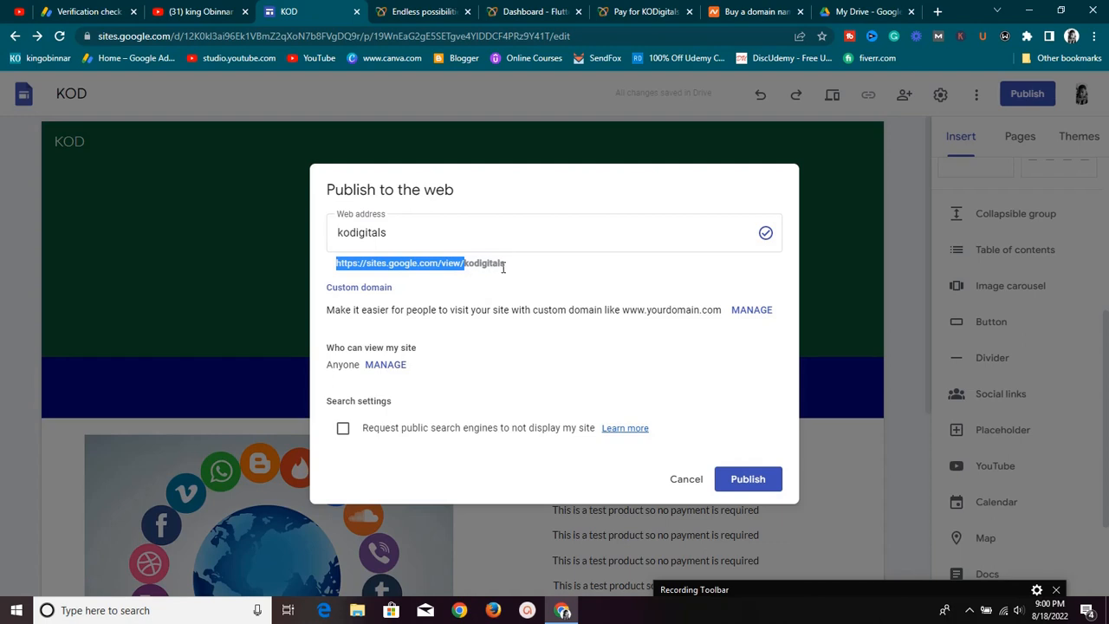
pyautogui.moveTo(431, 265); pyautogui.dragTo(498, 264)
pyautogui.click(509, 283)
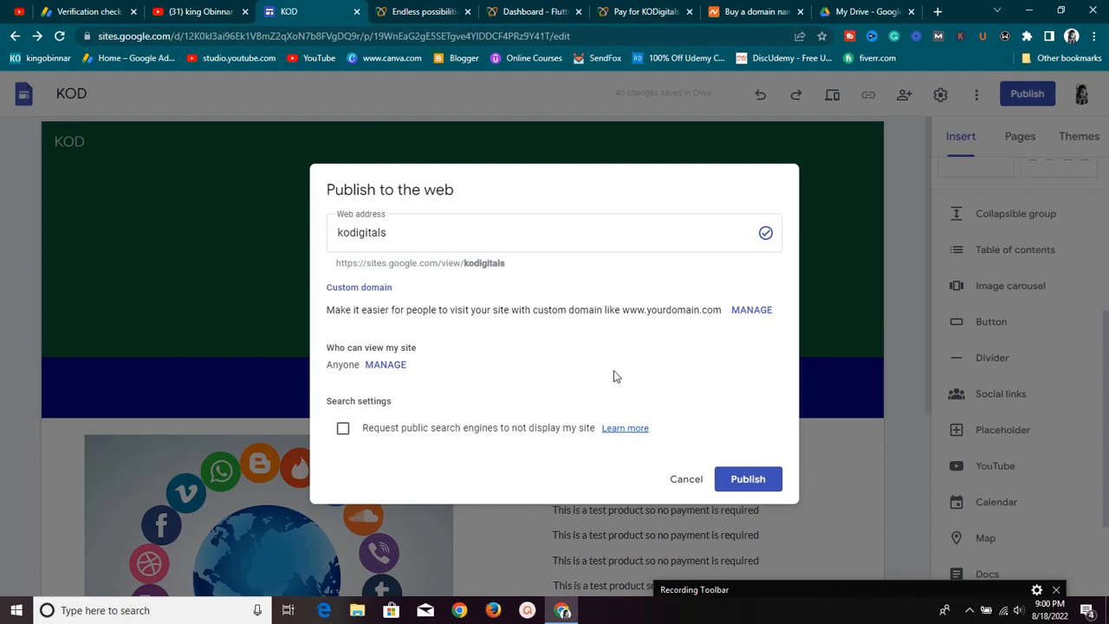
# Switch to the YouTube channel and browse its uploaded videos for the tutorial on connecting a custom domain with Google Sites
pyautogui.click(185, 12)
pyautogui.scroll(-10, 364, 293)
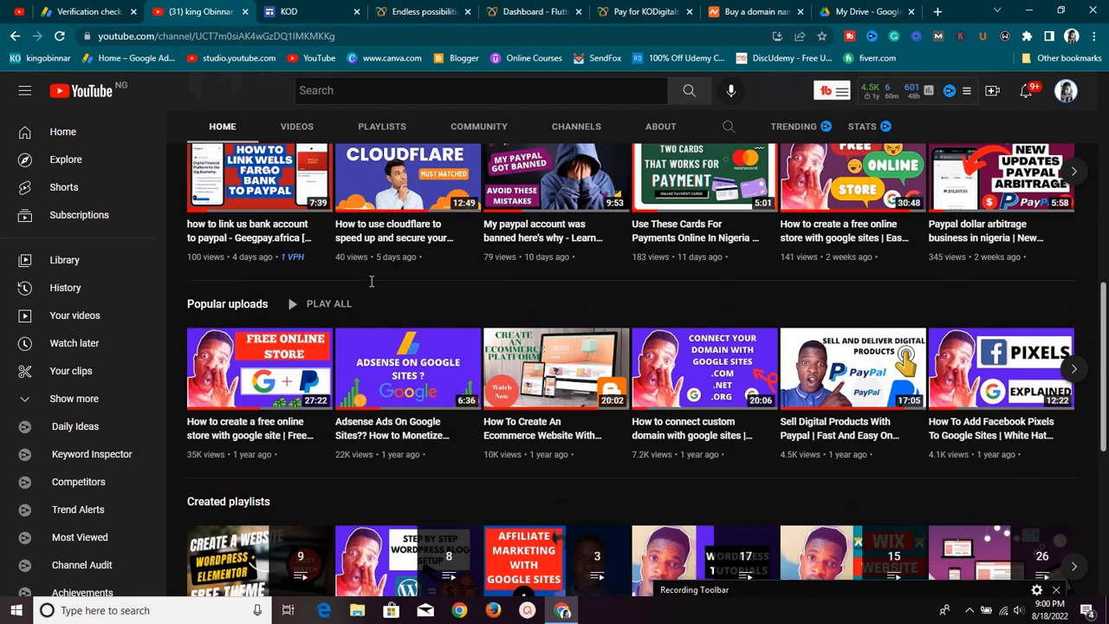
pyautogui.click(296, 126)
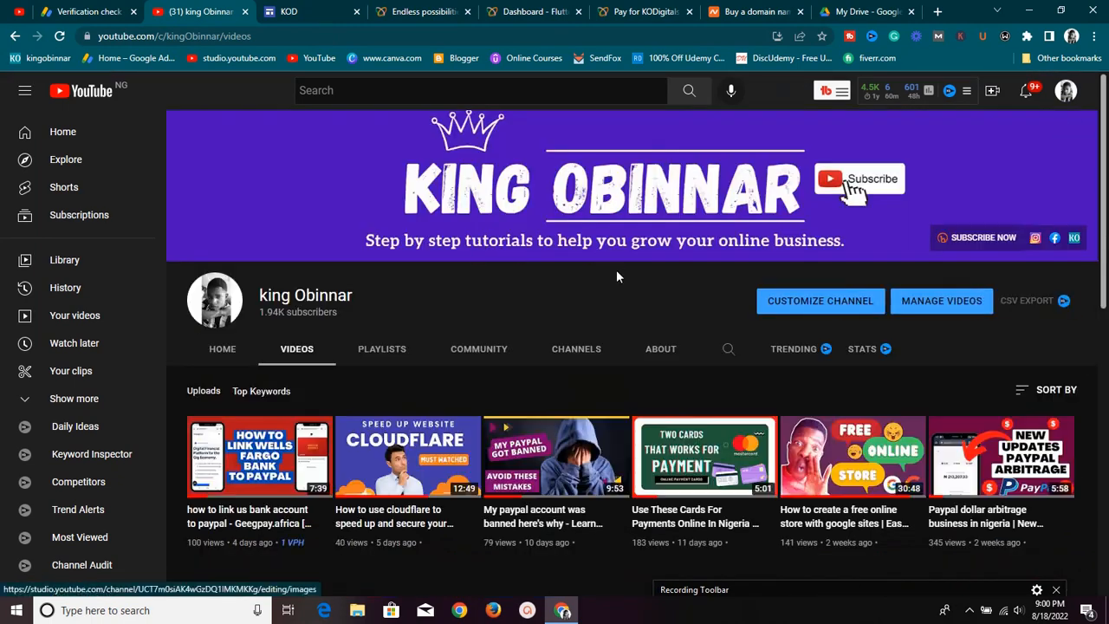
pyautogui.scroll(-5, 618, 275)
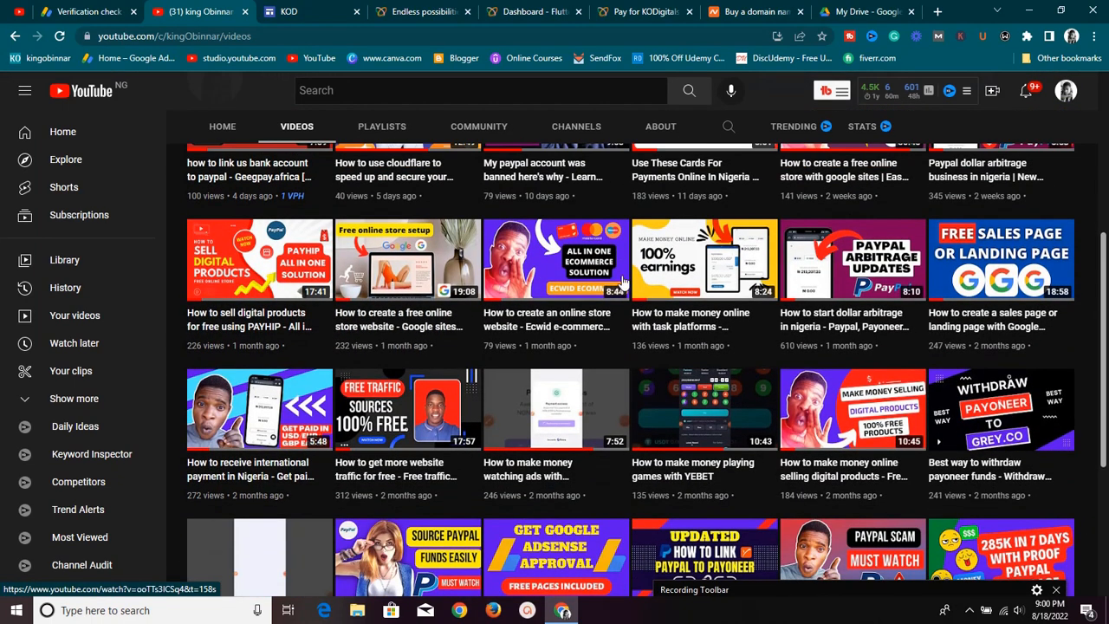
pyautogui.scroll(-2, 621, 284)
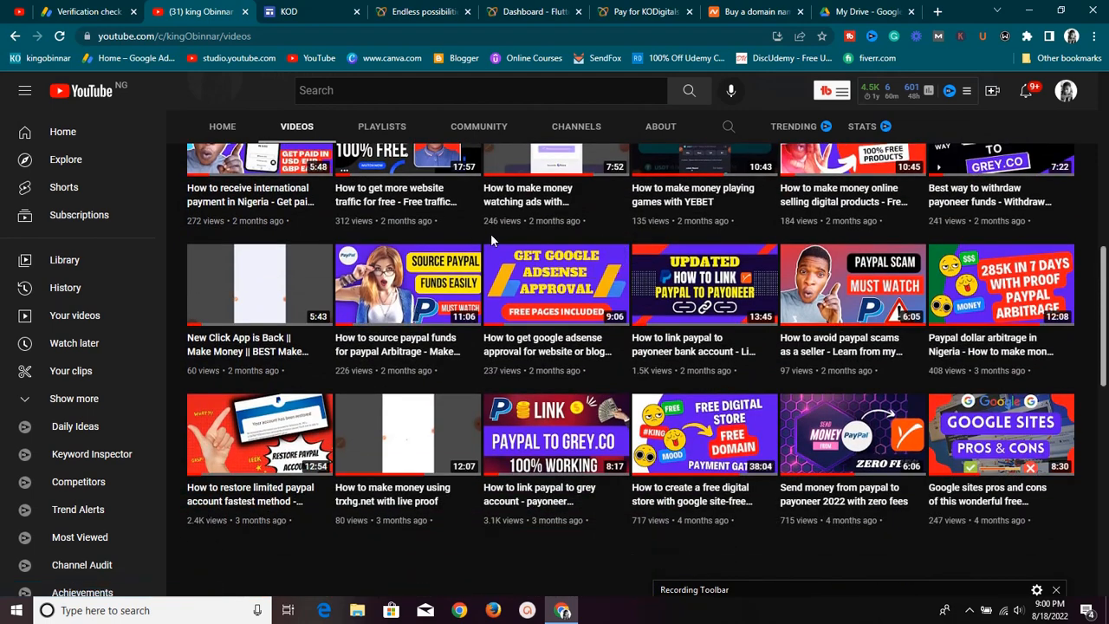
pyautogui.scroll(-3, 490, 233)
pyautogui.scroll(-3, 499, 232)
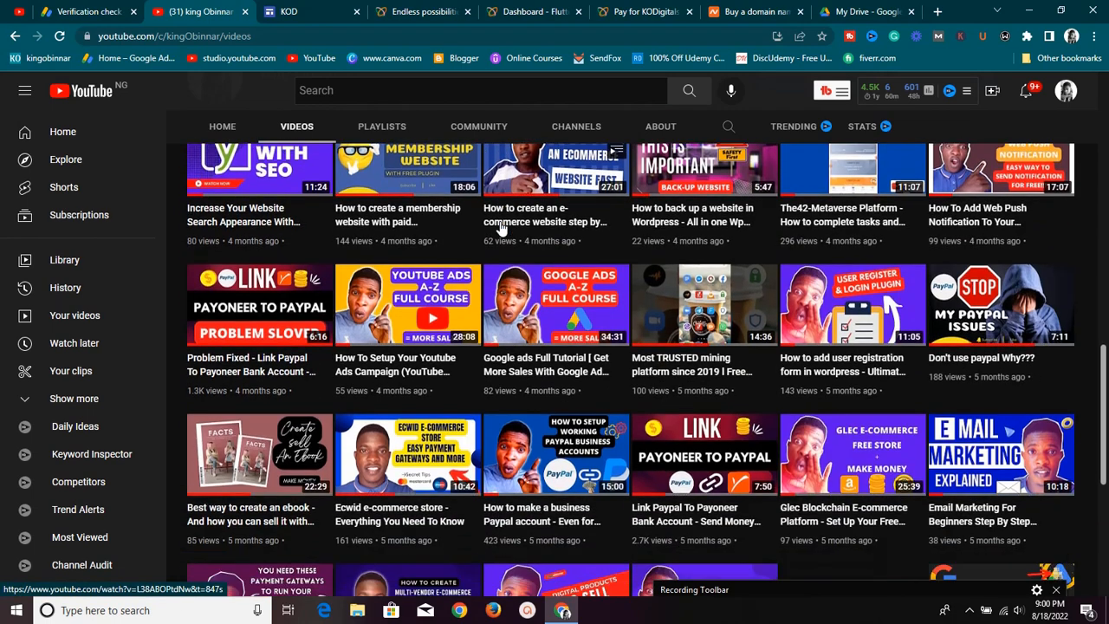
pyautogui.scroll(-3, 498, 227)
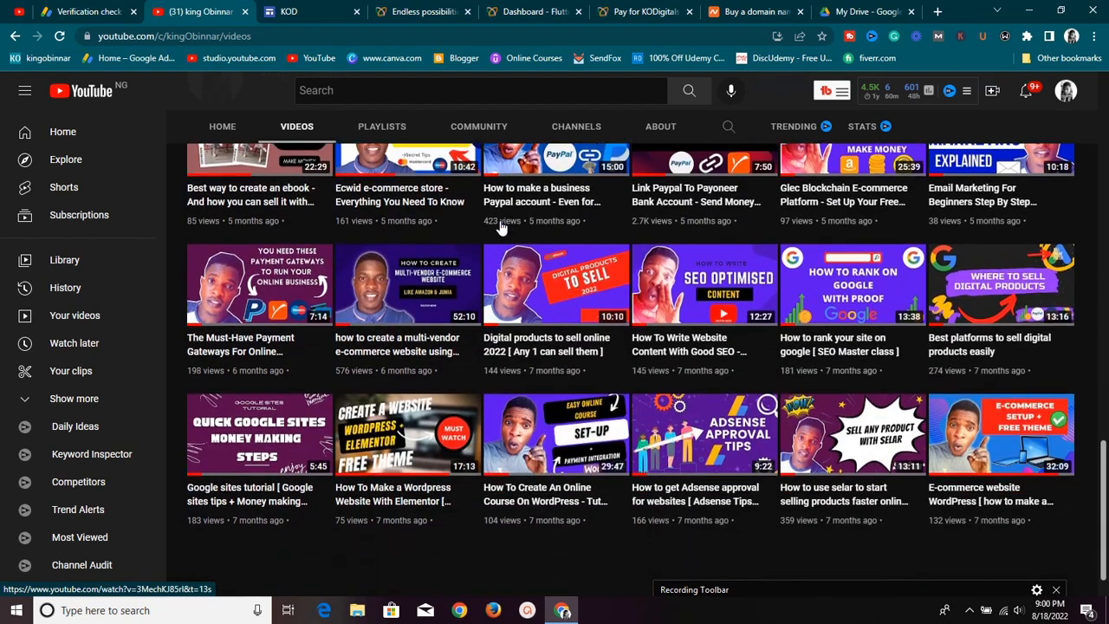
pyautogui.scroll(-3, 502, 227)
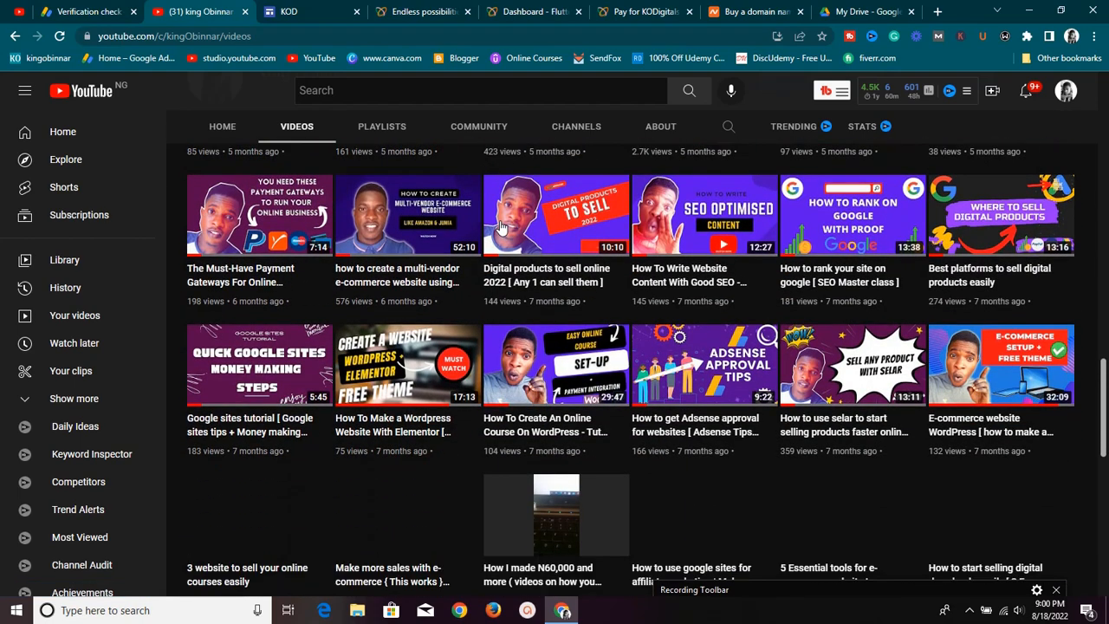
pyautogui.scroll(2, 502, 227)
pyautogui.scroll(-8, 501, 227)
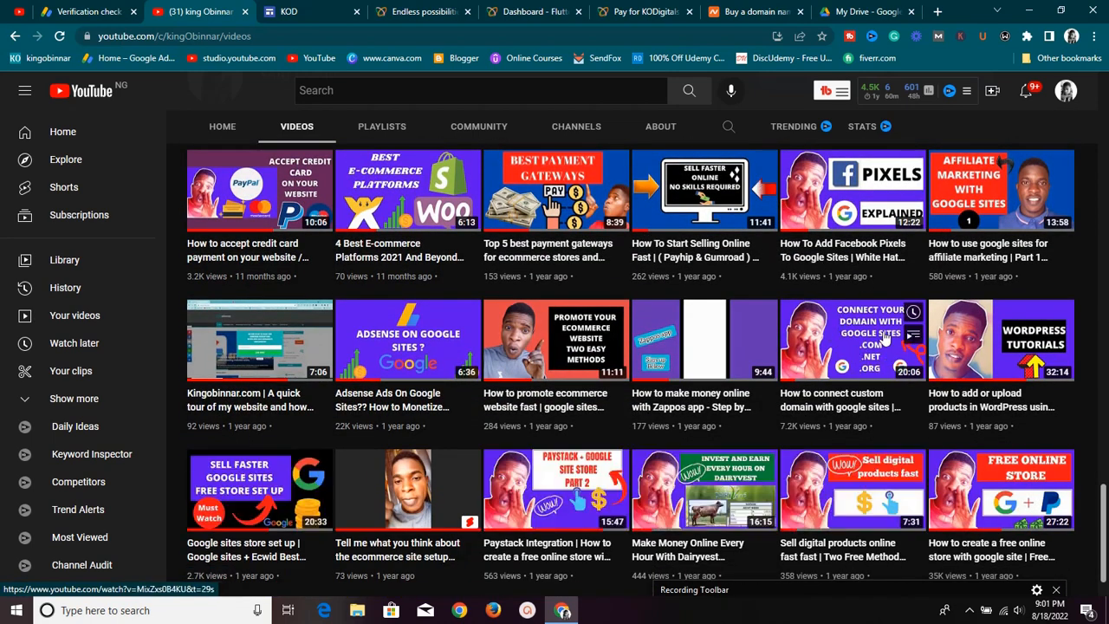
pyautogui.moveTo(837, 338)
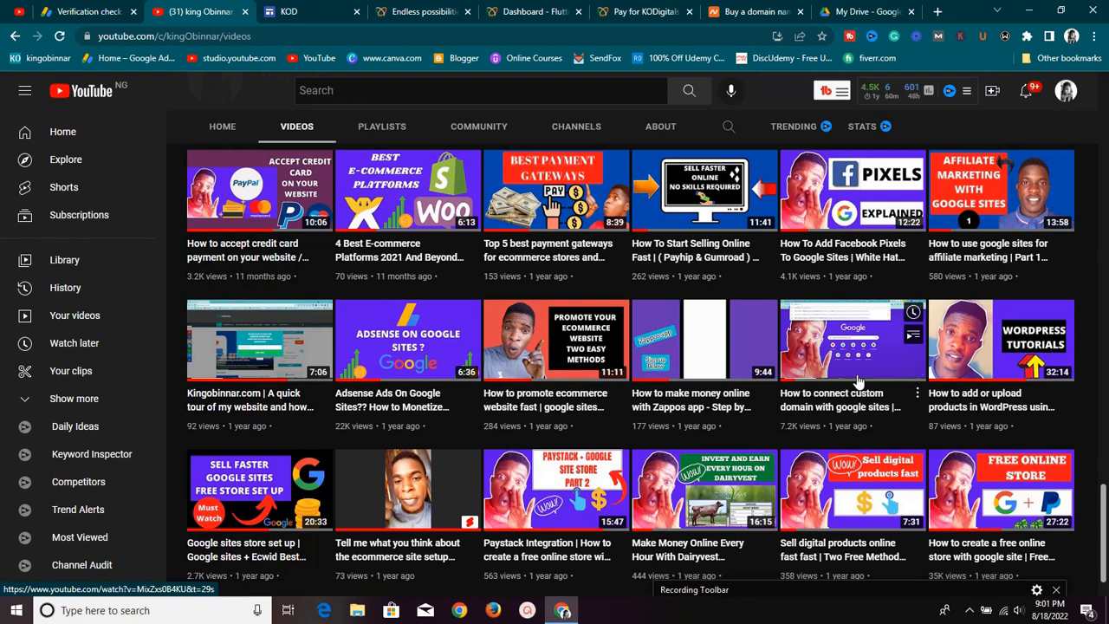
# Return to the KOD site, cancel the publishing dialog, and check the page in the desktop preview before going back to the editor
pyautogui.click(281, 10)
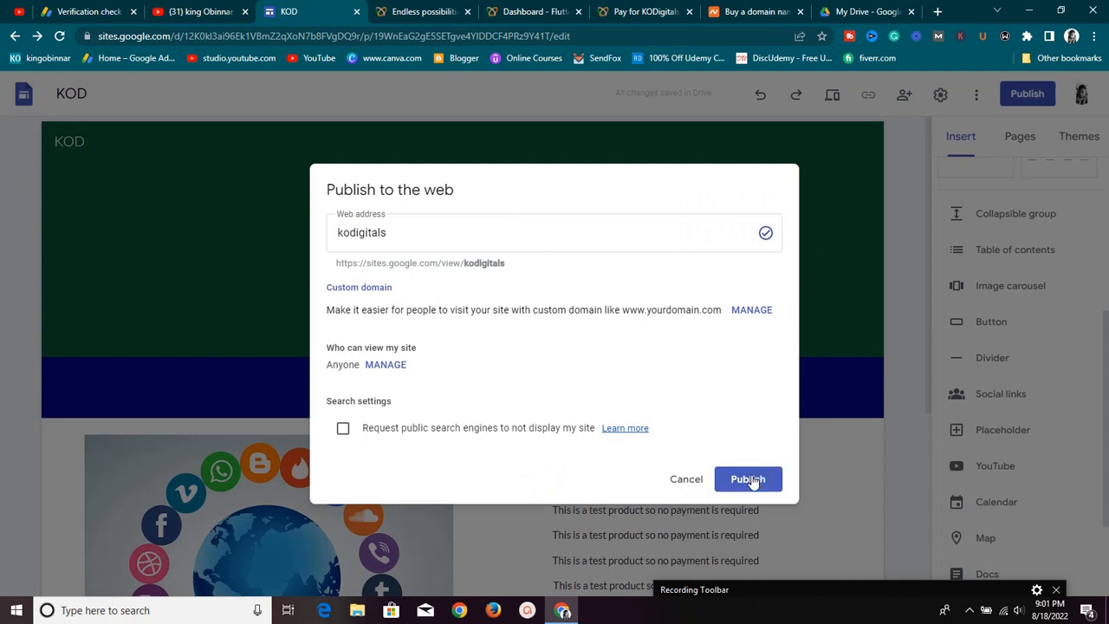
pyautogui.click(685, 480)
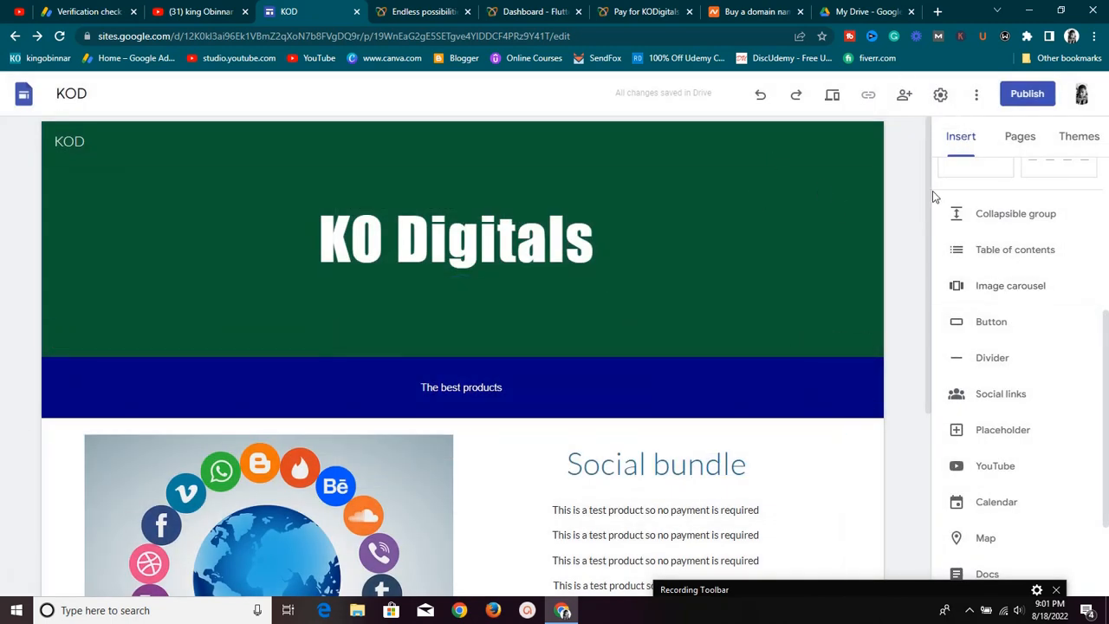
pyautogui.click(832, 93)
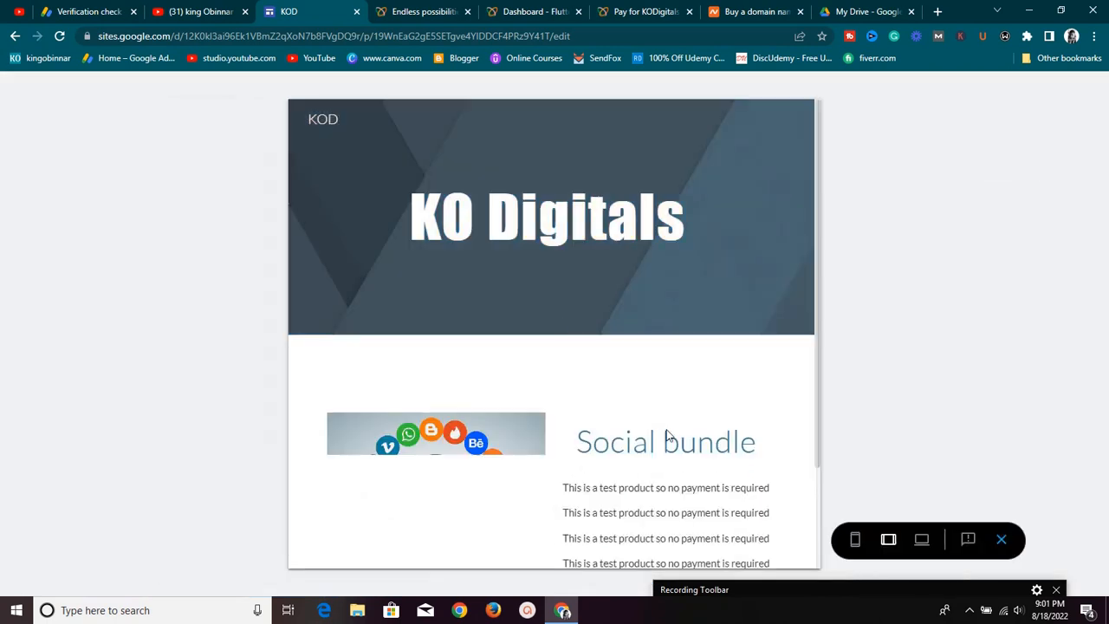
pyautogui.click(920, 538)
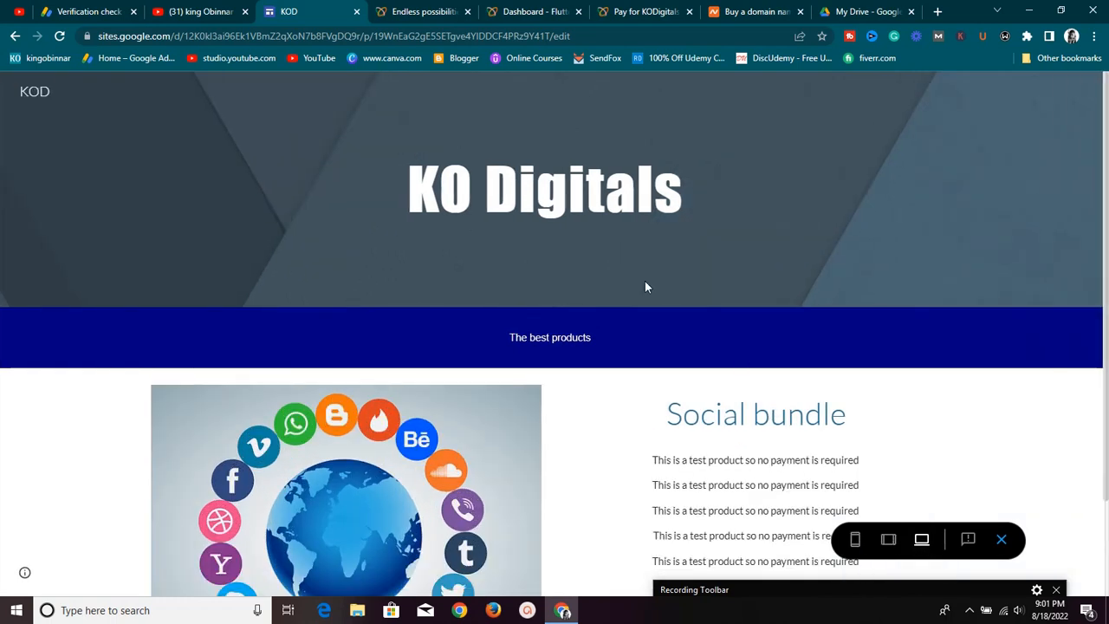
pyautogui.scroll(-1, 611, 304)
pyautogui.scroll(1, 614, 290)
pyautogui.click(1006, 538)
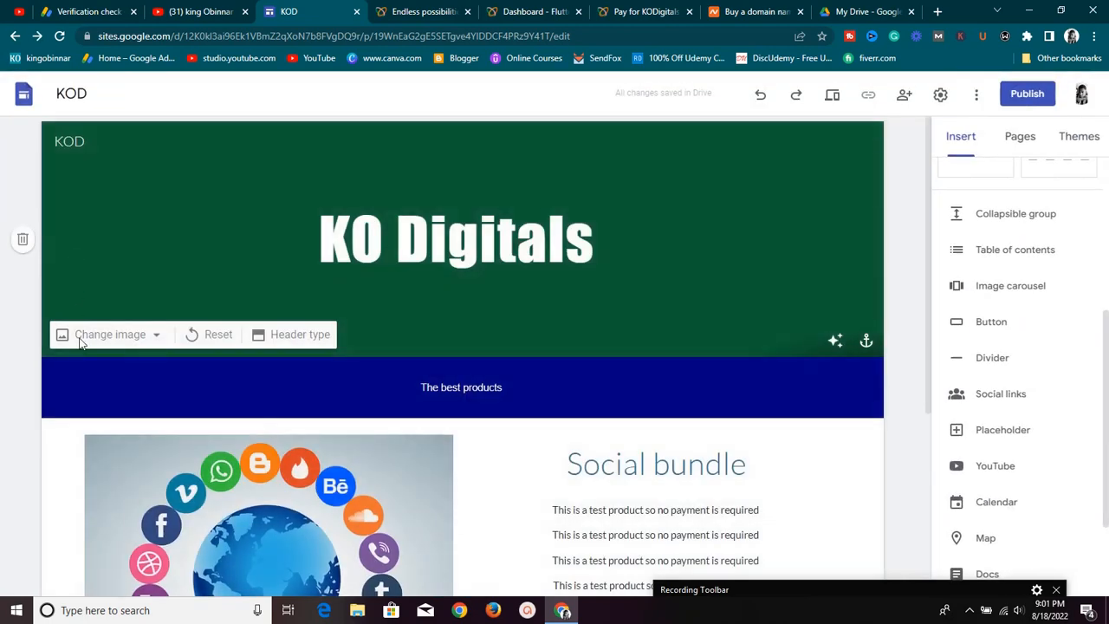
# Replace the KO Digitals header image with the Red Hawk stage picture found by an image search for "red"
pyautogui.click(145, 338)
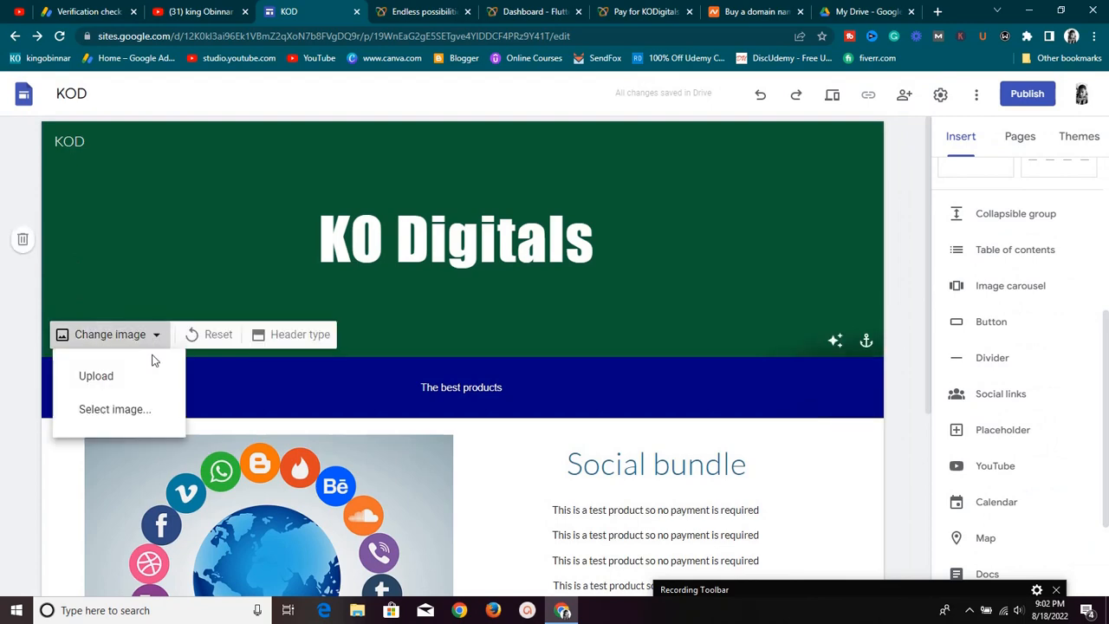
pyautogui.click(145, 408)
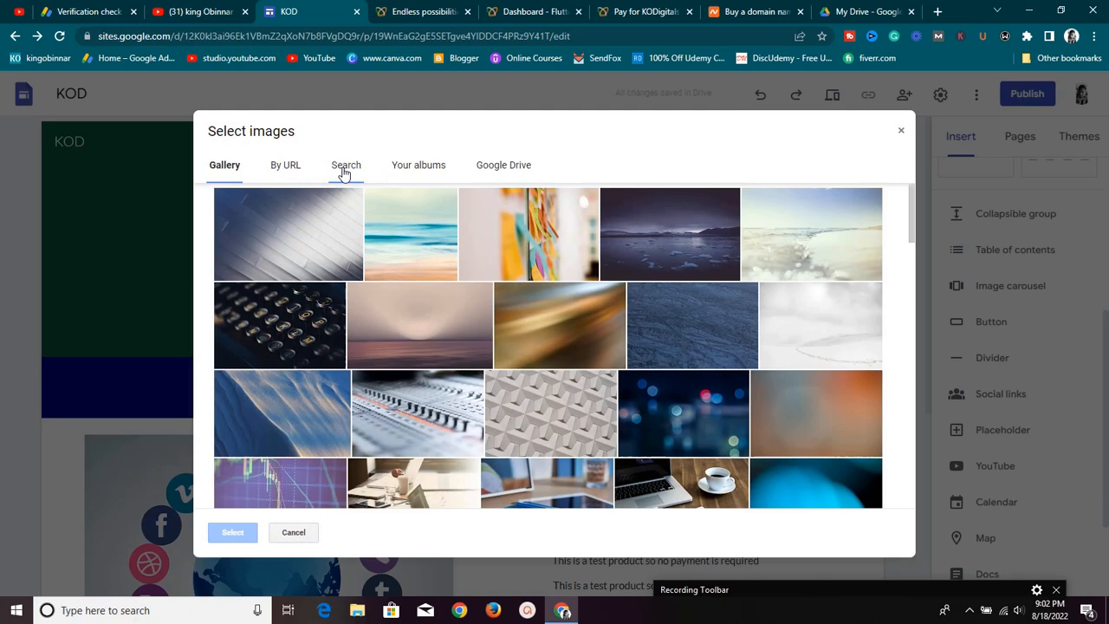
pyautogui.click(344, 168)
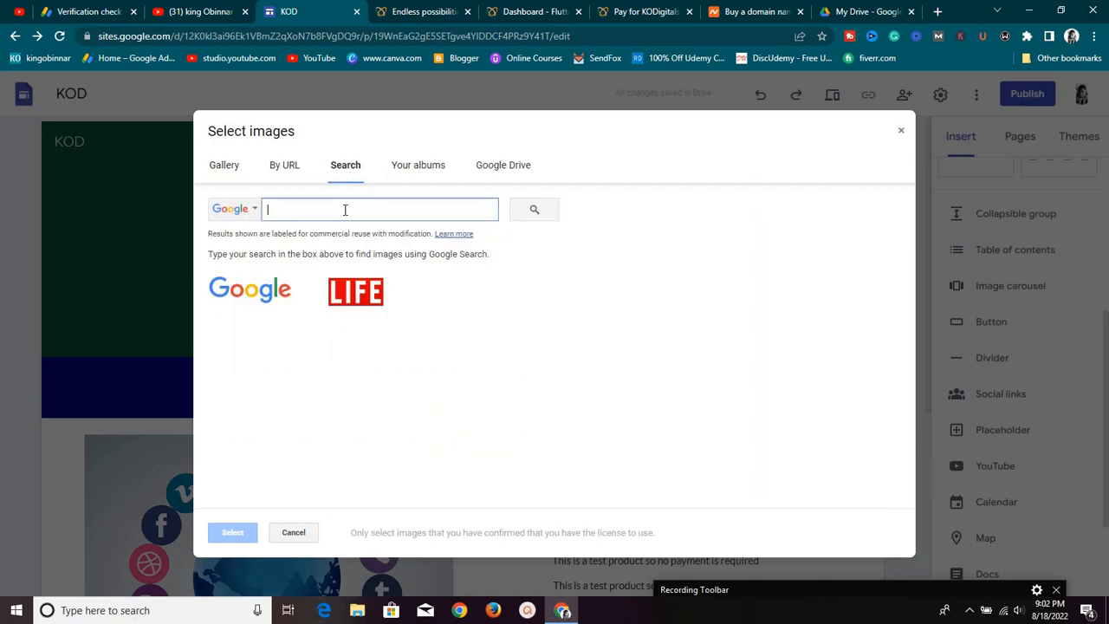
pyautogui.write('red')
pyautogui.press('Return')
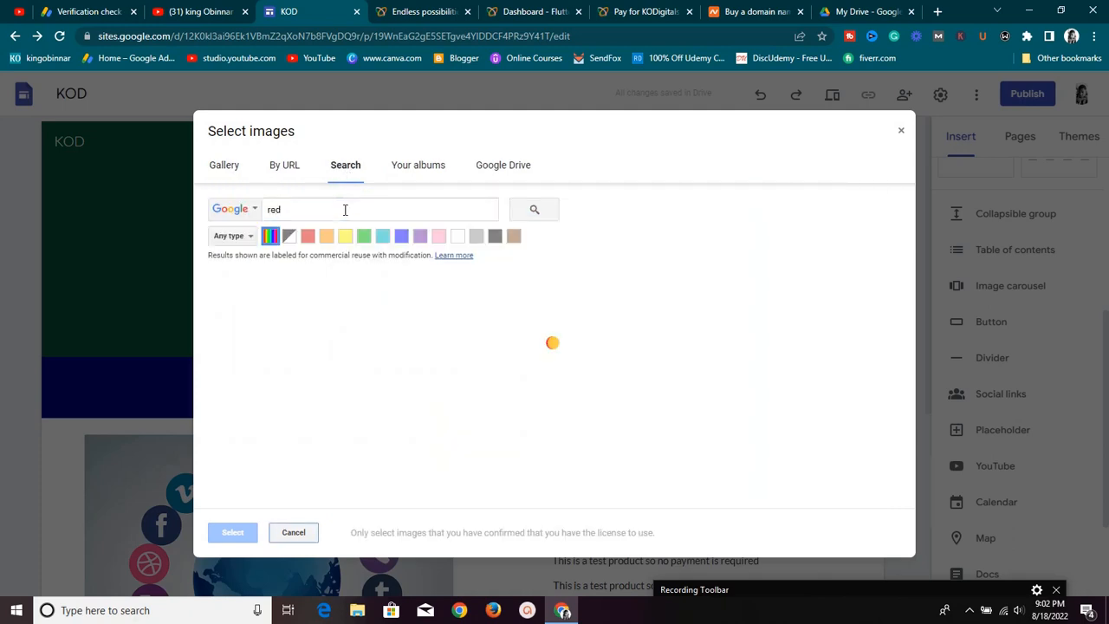
pyautogui.scroll(-3, 508, 309)
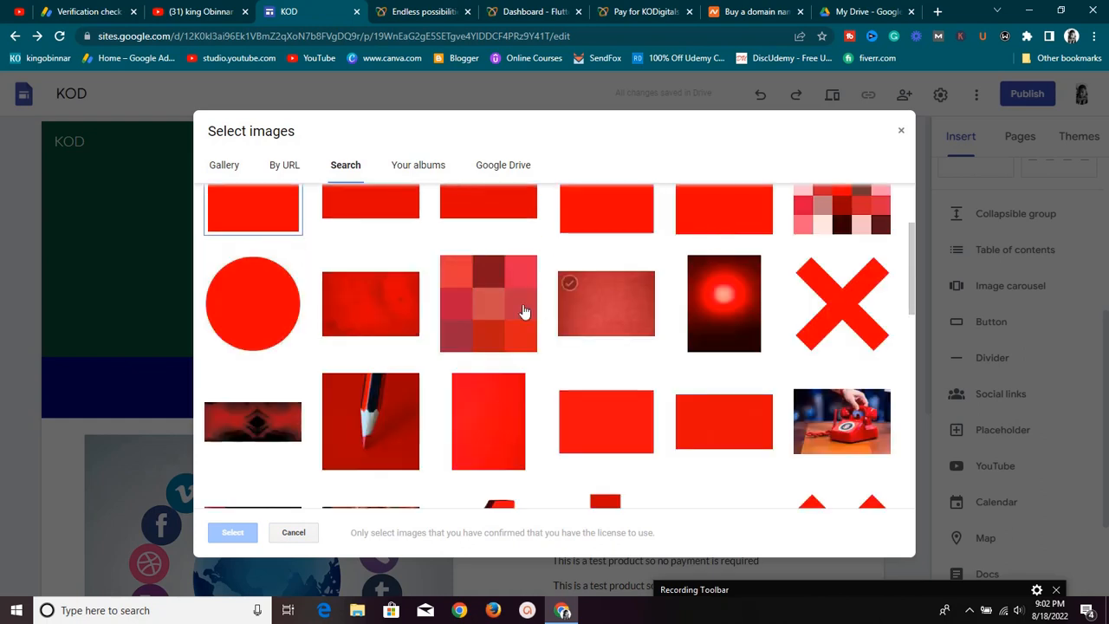
pyautogui.scroll(-2, 525, 312)
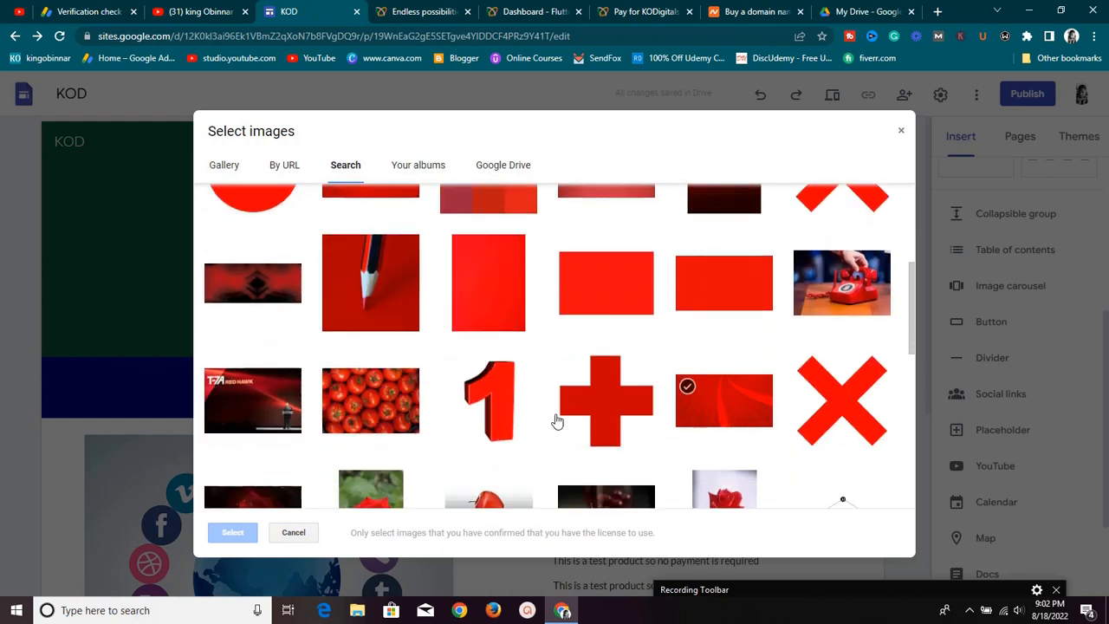
pyautogui.click(222, 428)
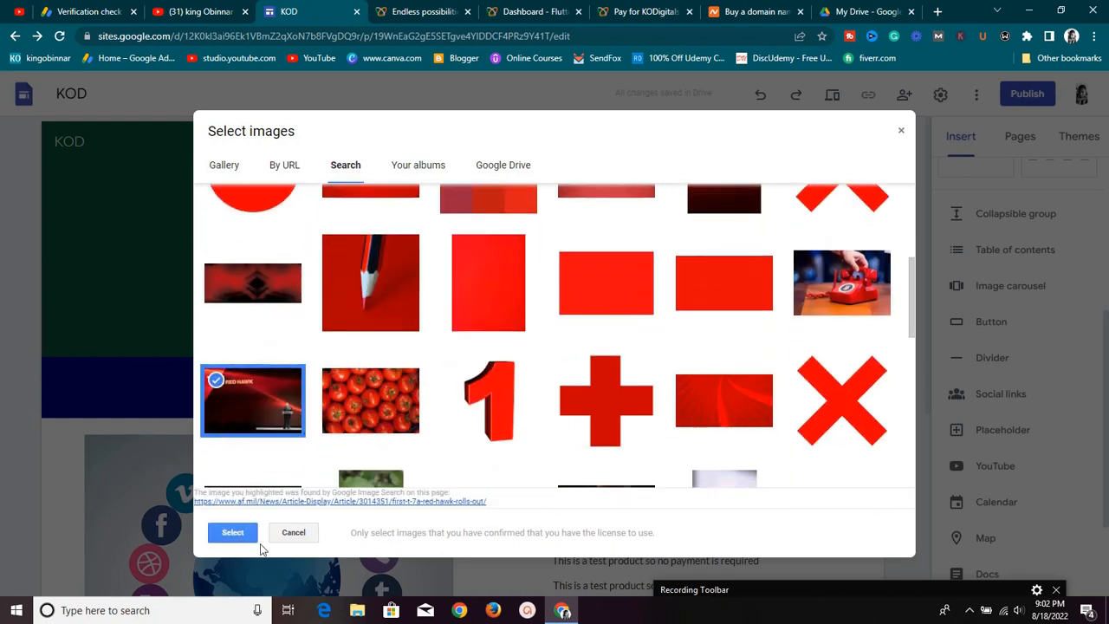
pyautogui.click(241, 534)
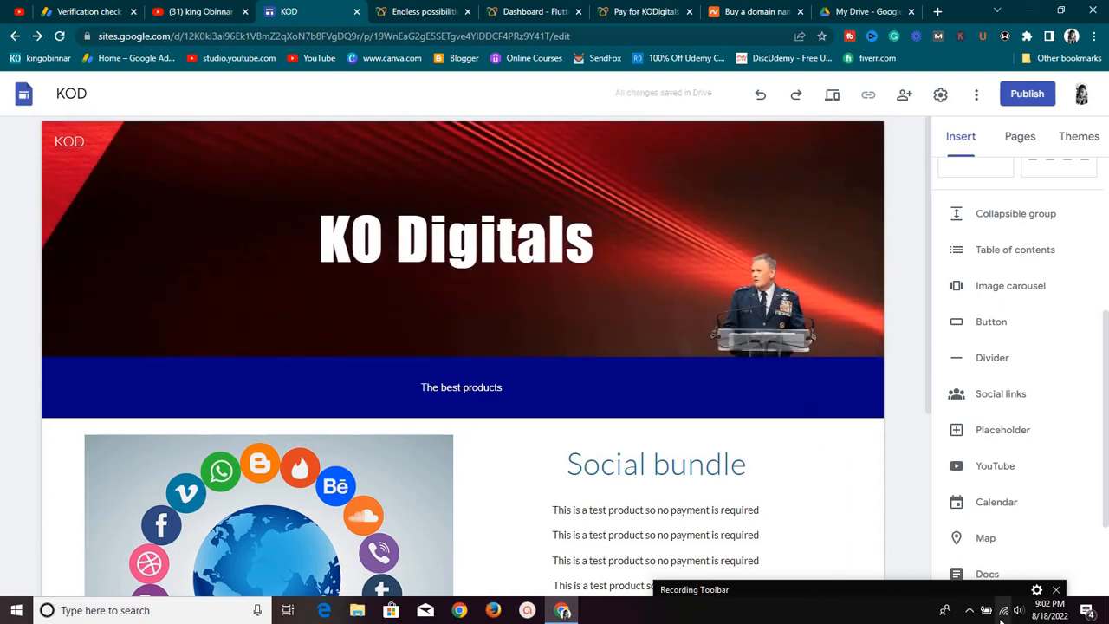
# Preview the KOD site with its header image and follow the Social bundle's Buy Now link to the payment page
pyautogui.click(832, 94)
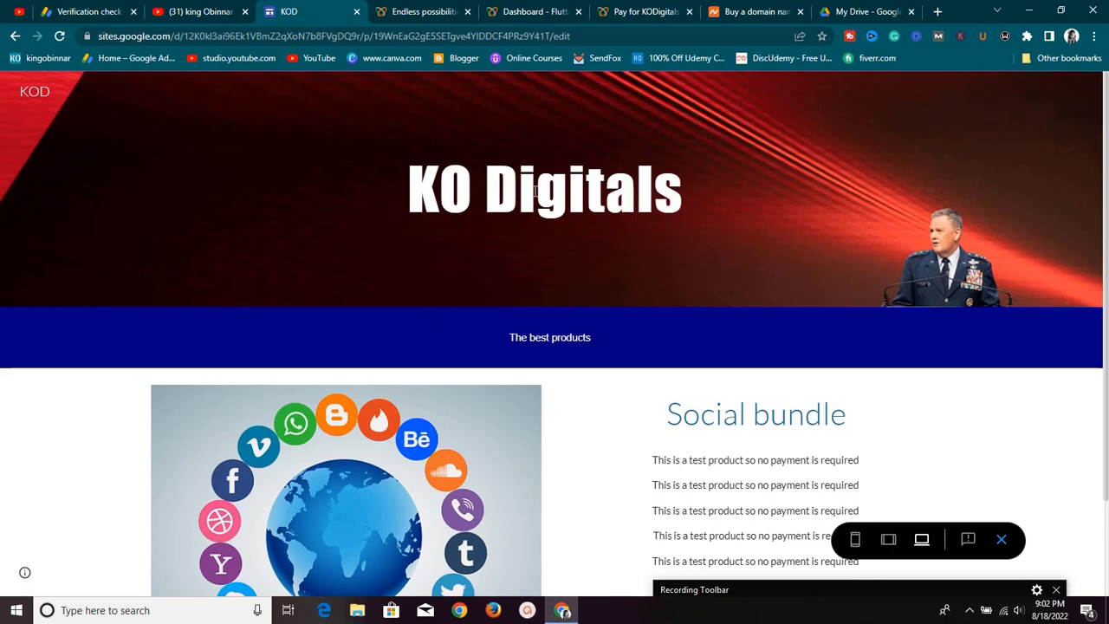
pyautogui.scroll(-1, 608, 159)
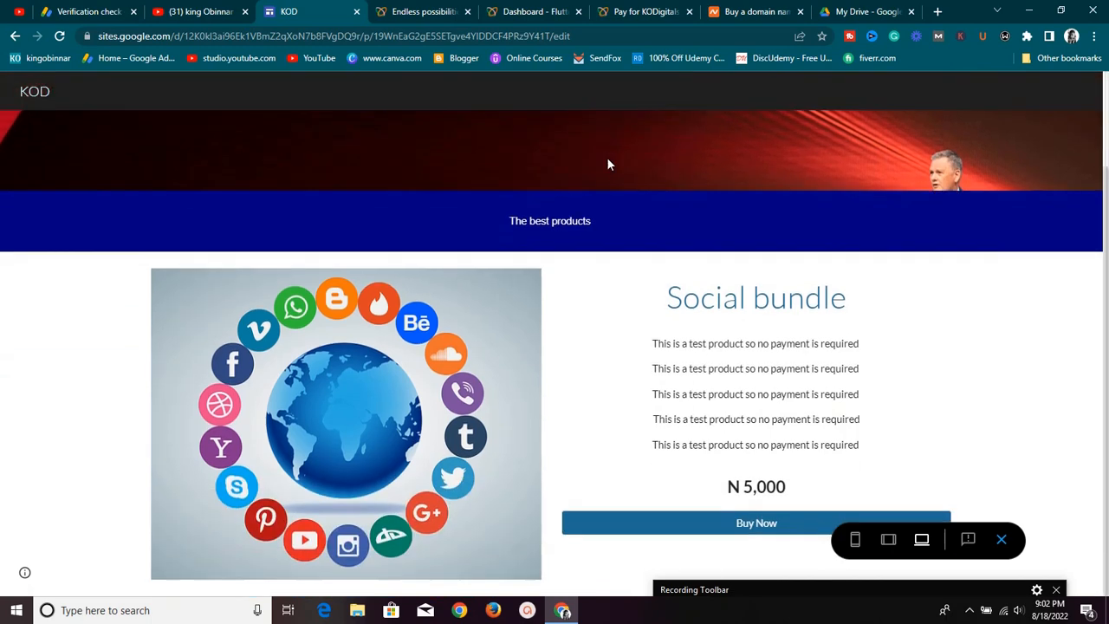
pyautogui.scroll(1, 608, 158)
pyautogui.scroll(-1, 608, 163)
pyautogui.scroll(1, 596, 192)
pyautogui.scroll(-1, 592, 226)
pyautogui.click(774, 526)
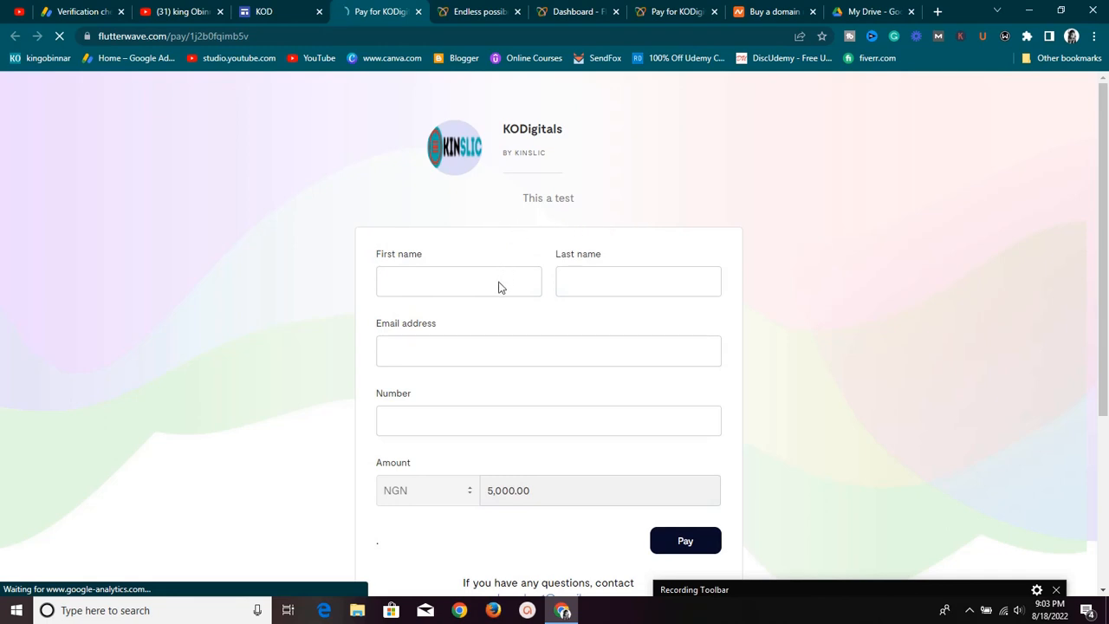
# Fill in the buyer's first and last name, e-mail and phone number on the KODigitals payment page and proceed to the payment options
pyautogui.click(416, 288)
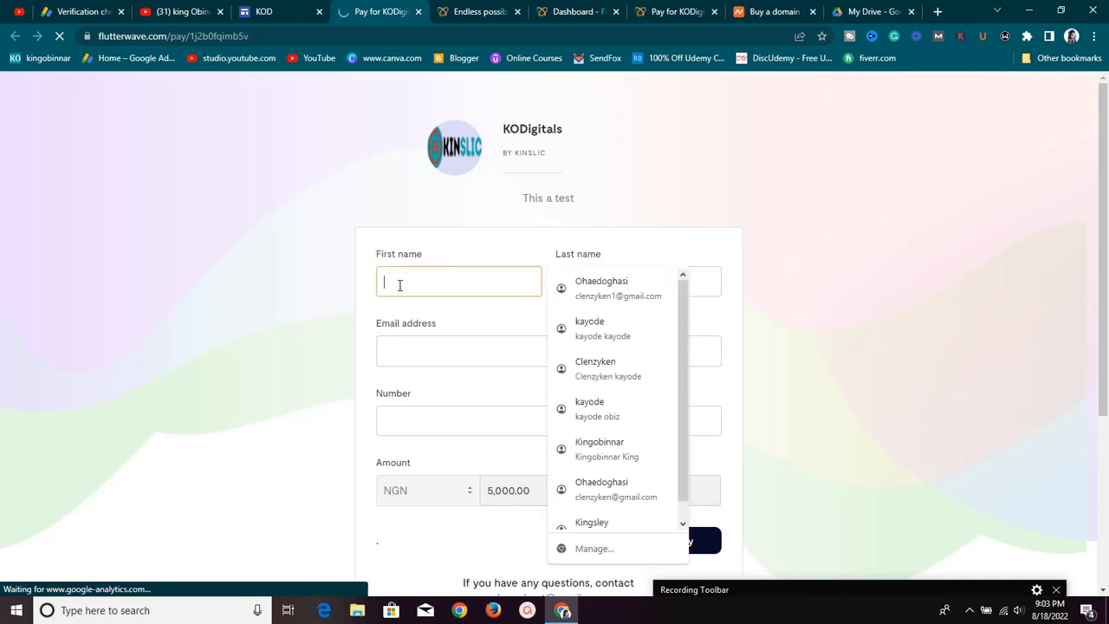
pyautogui.click(578, 299)
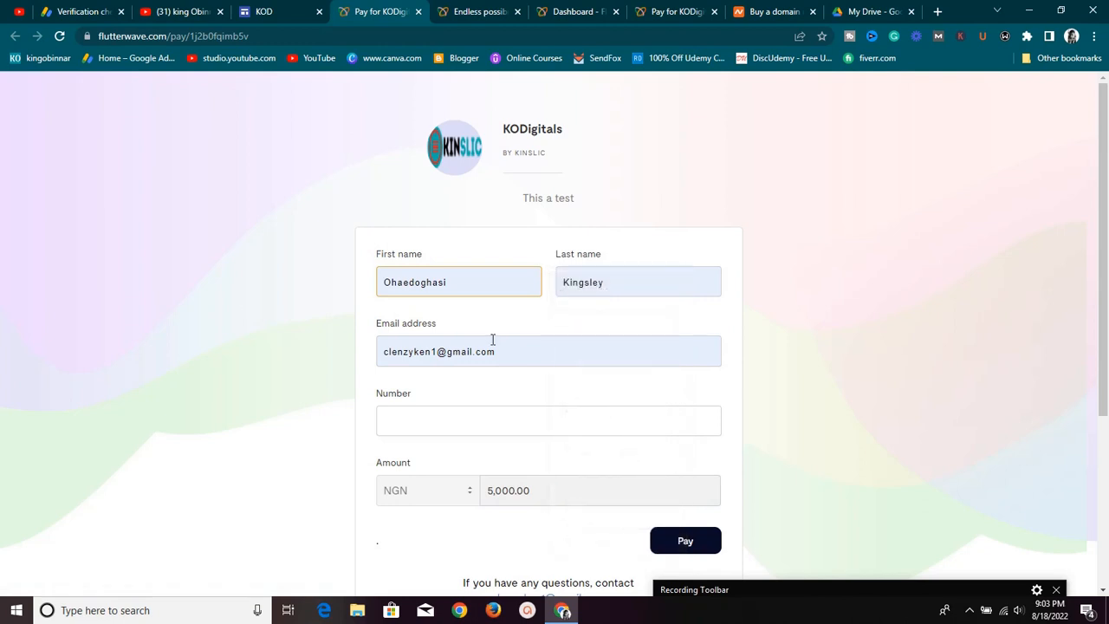
pyautogui.click(456, 412)
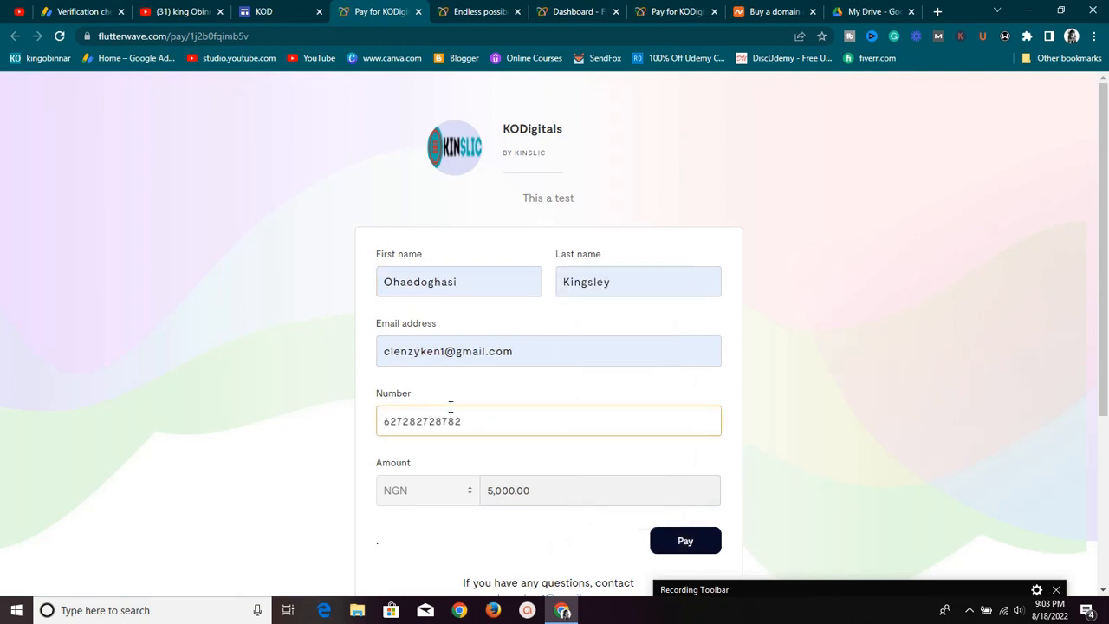
pyautogui.scroll(-2, 450, 408)
pyautogui.click(656, 403)
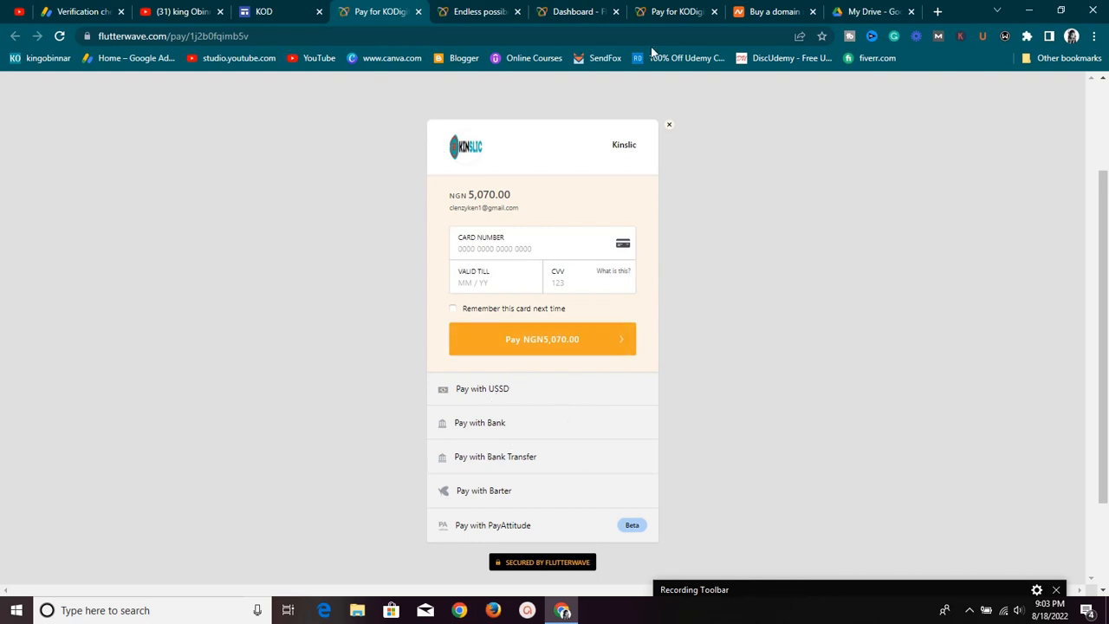
# Switch to Google Drive, dismiss the sharing notice and close the share dialog of the logo file
pyautogui.click(851, 9)
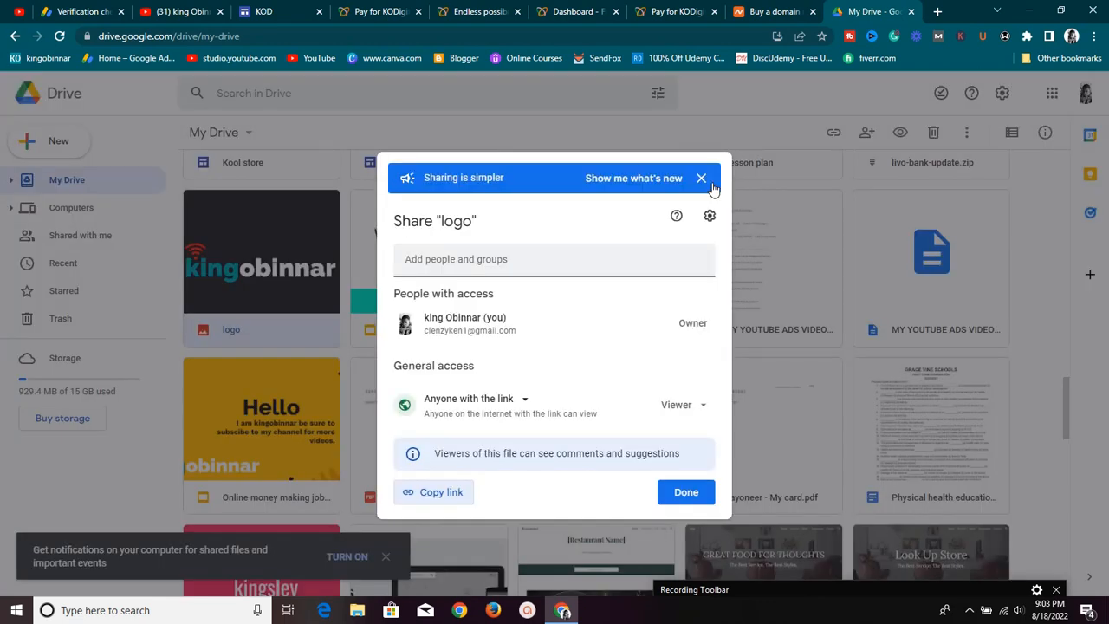
pyautogui.click(701, 179)
pyautogui.click(710, 144)
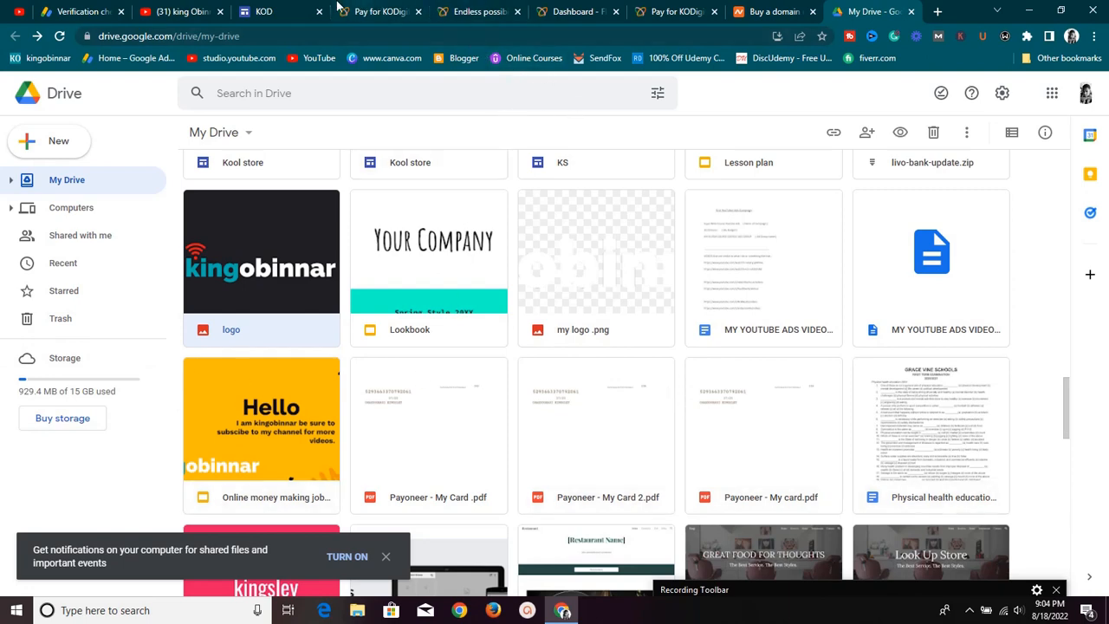
# Review the KOD site preview, the Namecheap domain registration page and the YouTube channel's videos, ending on the site preview
pyautogui.click(295, 11)
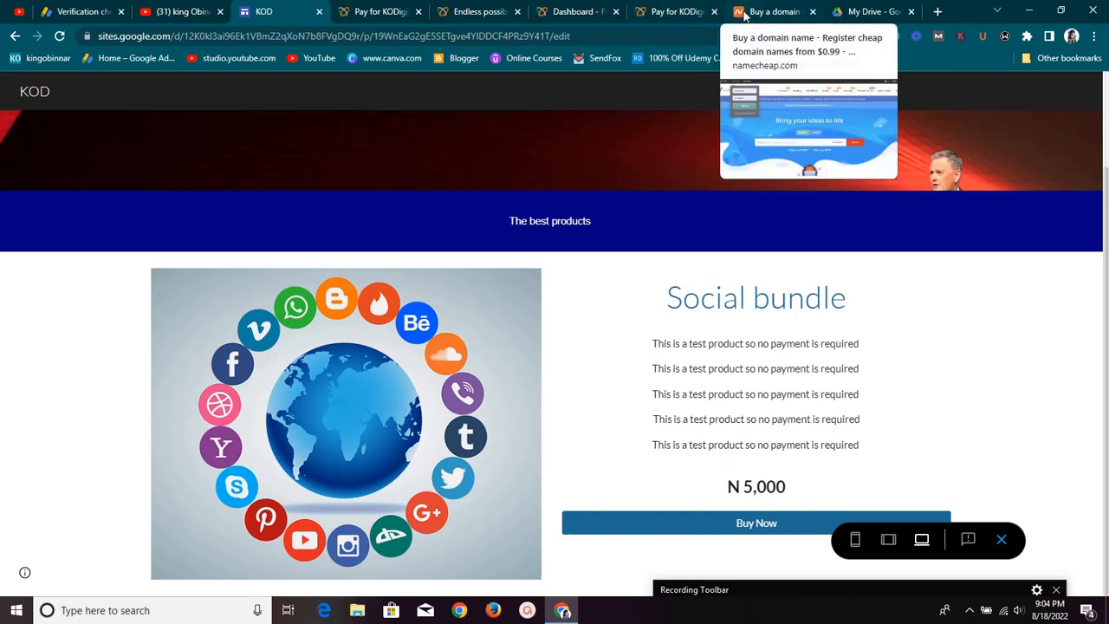
pyautogui.click(771, 11)
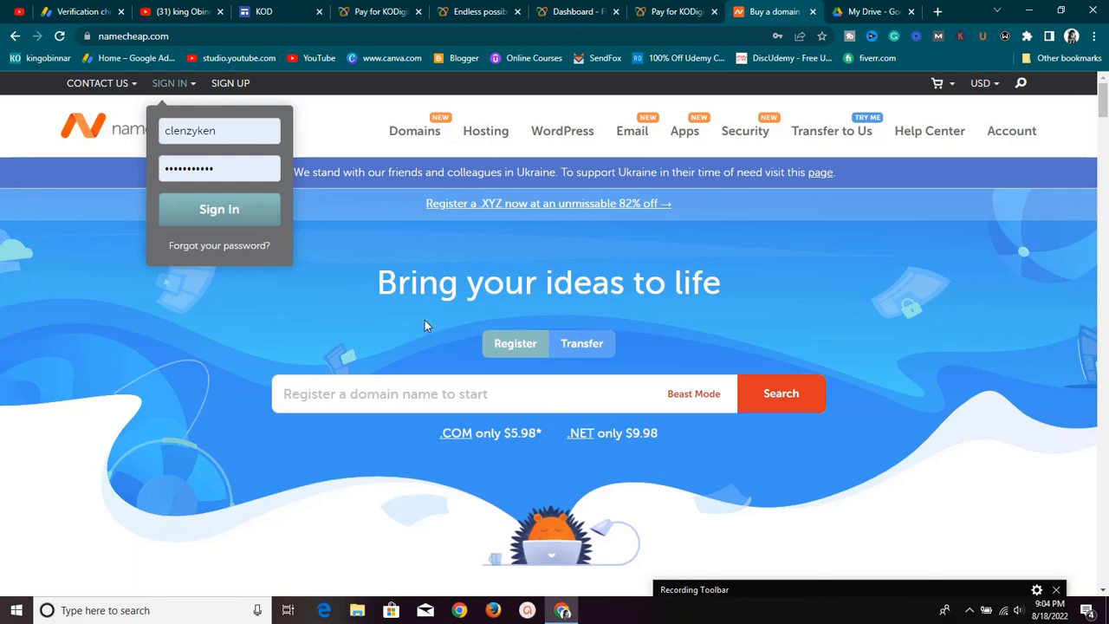
pyautogui.click(396, 327)
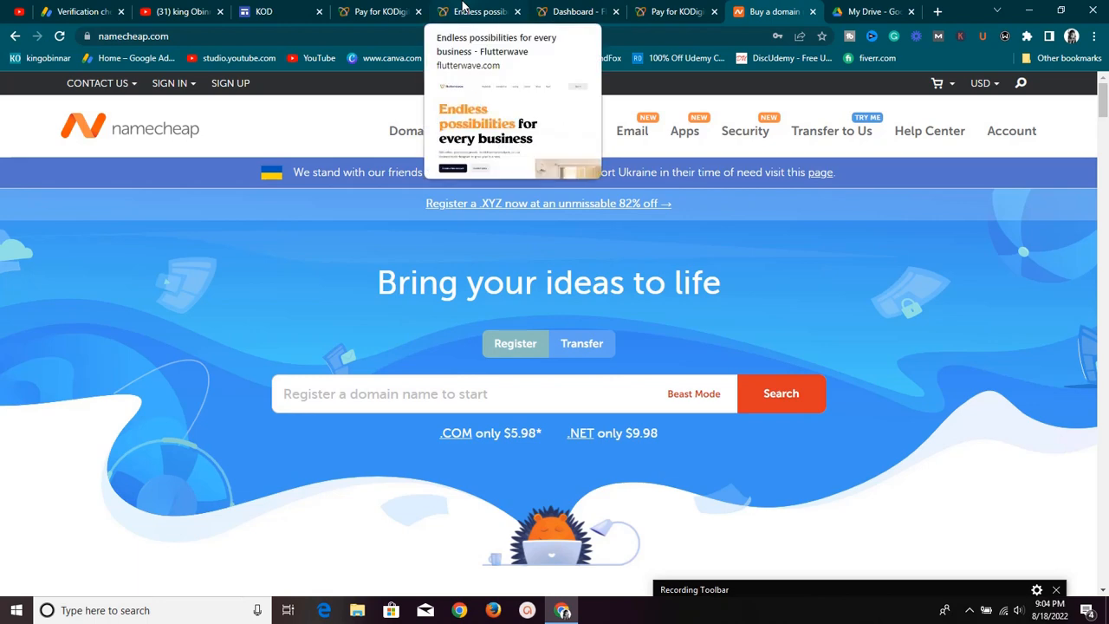
pyautogui.click(211, 7)
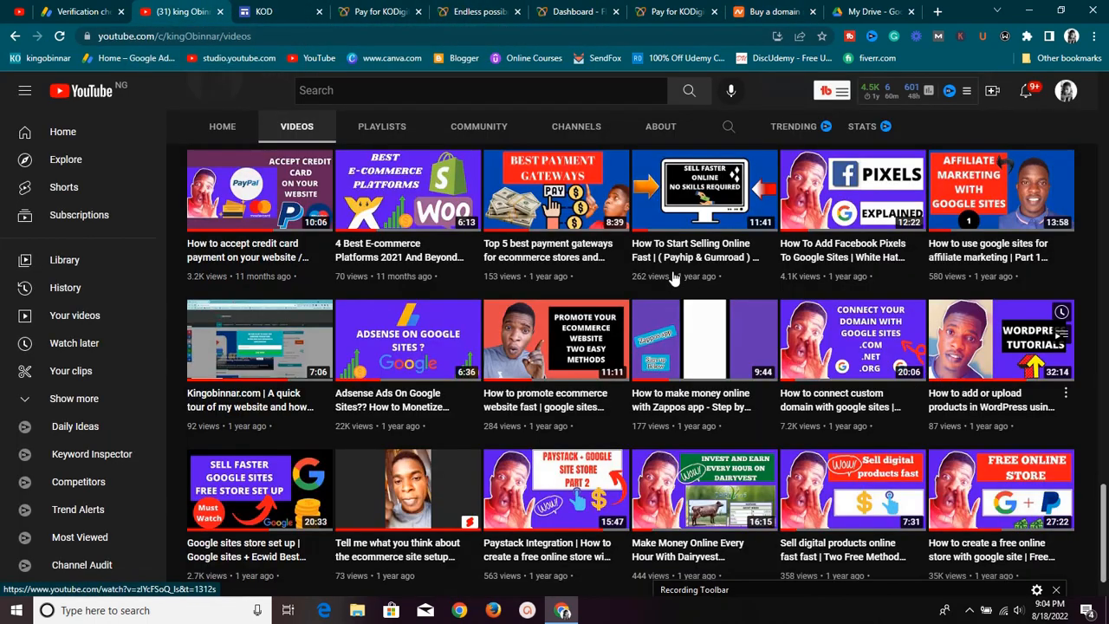
pyautogui.click(266, 8)
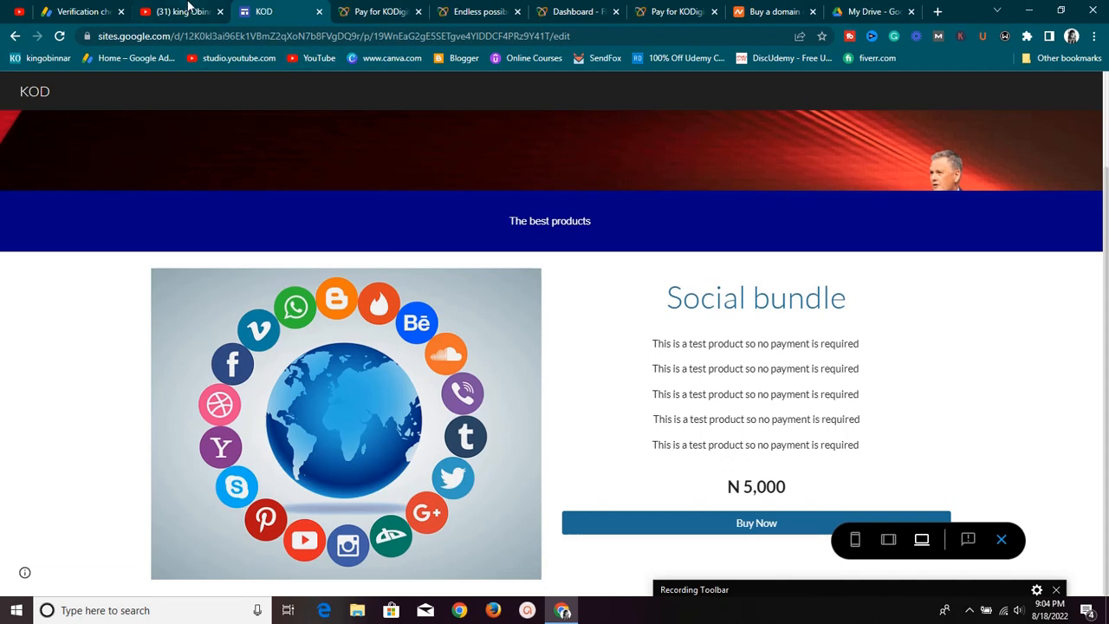
pyautogui.scroll(2, 607, 211)
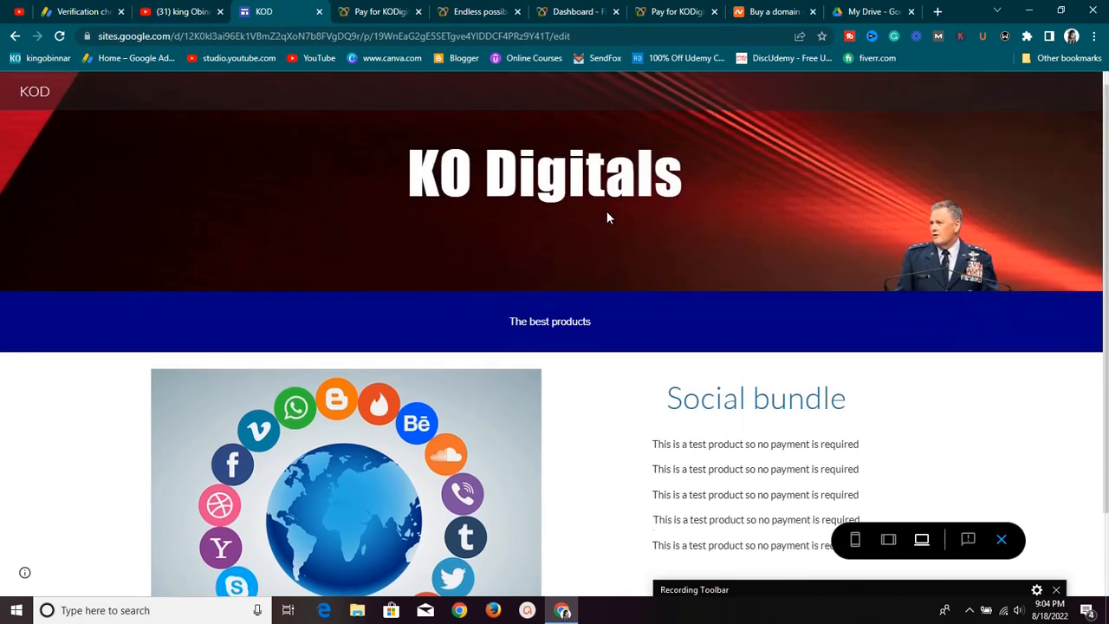
pyautogui.scroll(-2, 601, 197)
pyautogui.scroll(2, 600, 194)
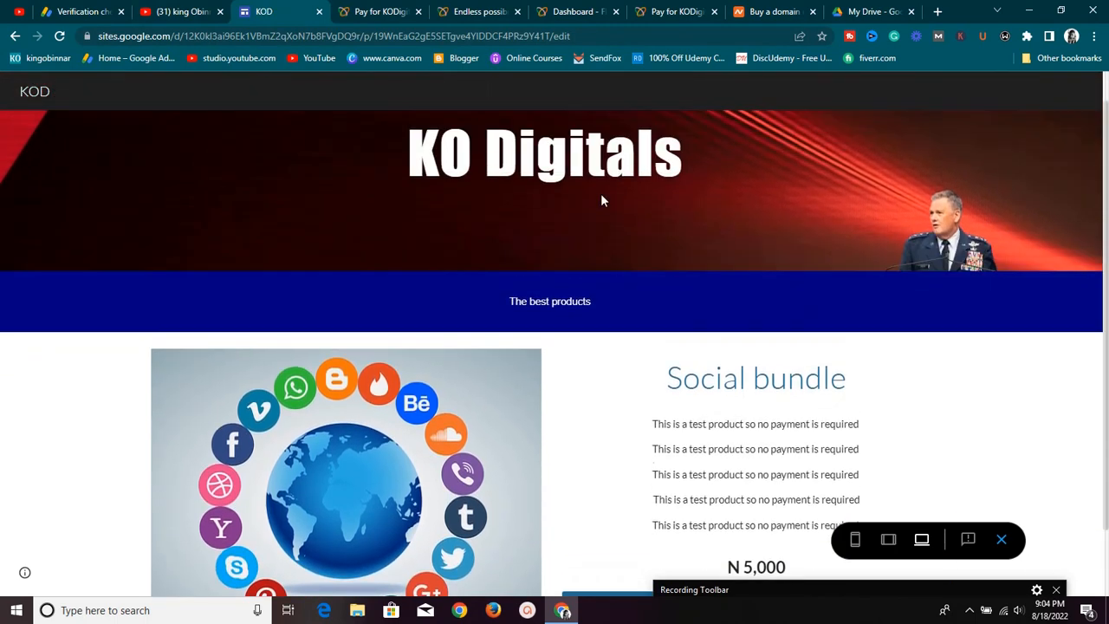